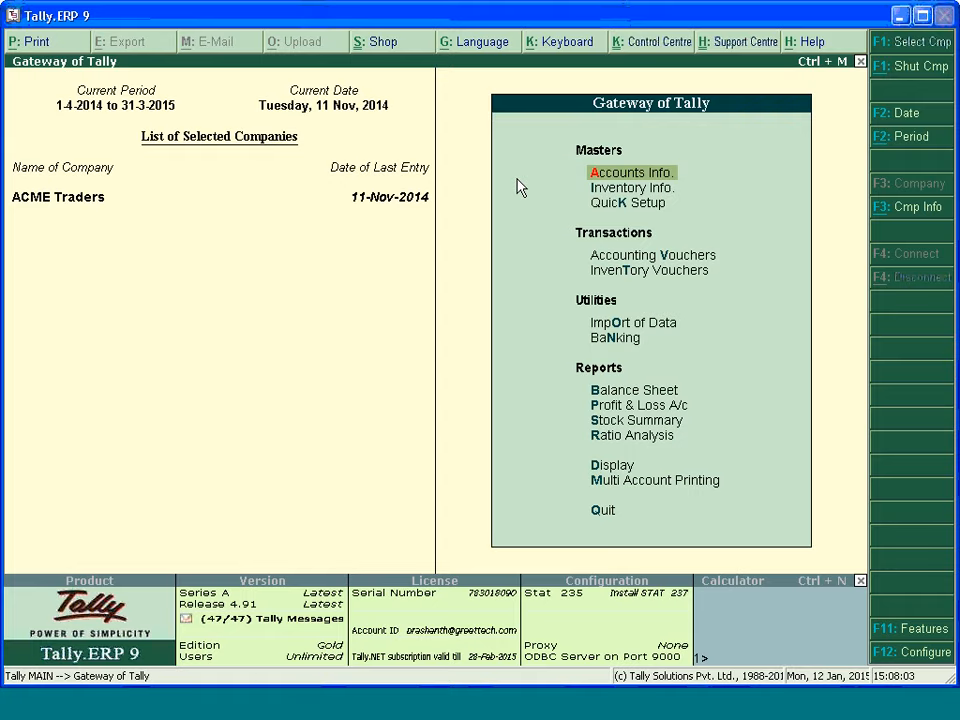
Review the company's inventory features, including stock categories and batch-wise details, accept them and return to the Gateway of Tally.
{"action": "key", "text": "F11"}
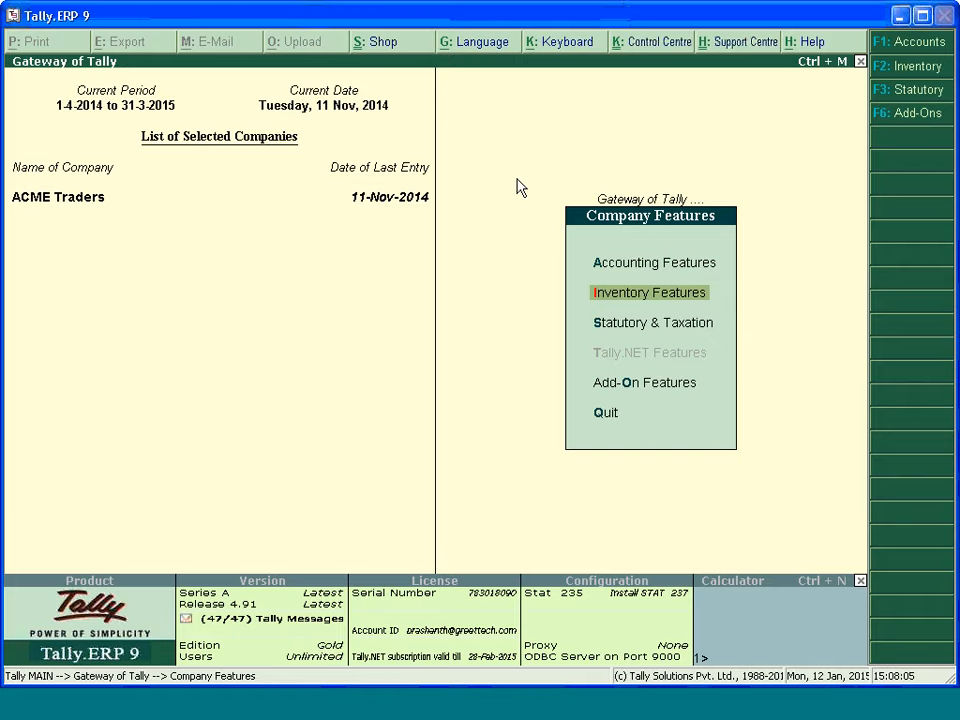
{"action": "key", "text": "Return"}
{"action": "key", "text": "Return"}
{"action": "key", "text": "Return"}
{"action": "key", "text": "Return"}
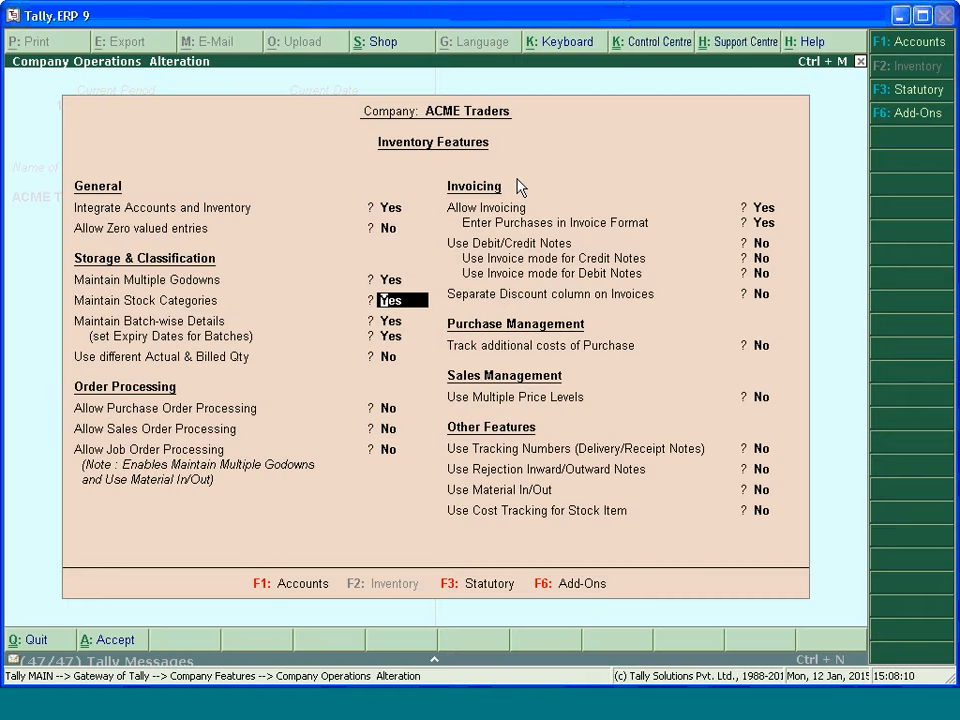
{"action": "key", "text": "Return"}
{"action": "key", "text": "Return"}
{"action": "key", "text": "Return"}
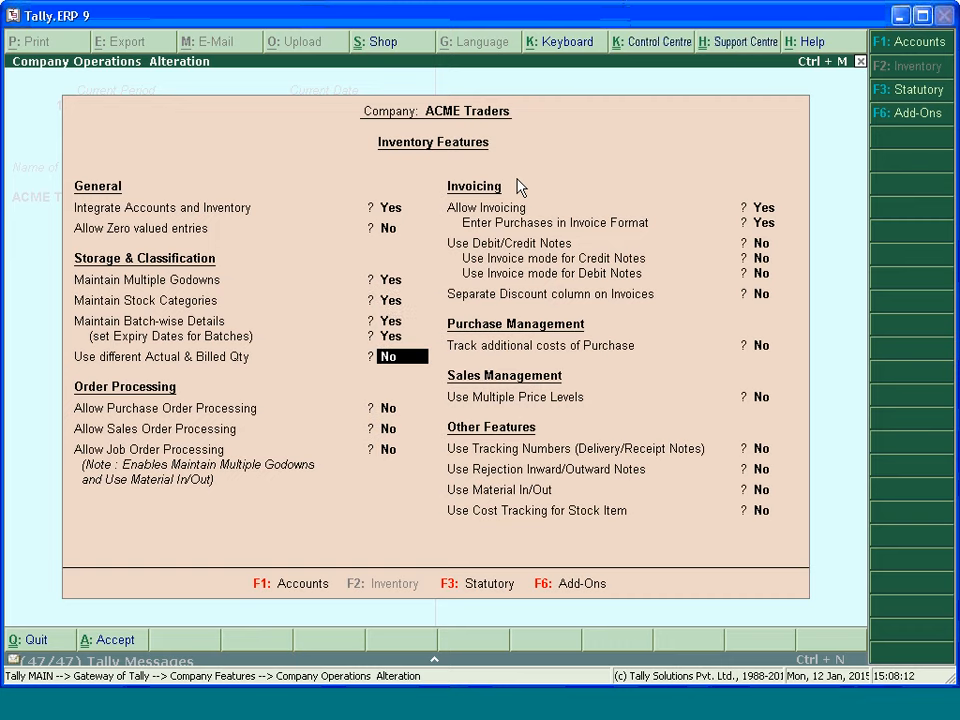
{"action": "key", "text": "Return"}
{"action": "key", "text": "Return"}
{"action": "key", "text": "Return"}
{"action": "key", "text": "Return"}
{"action": "key", "text": "Return"}
{"action": "key", "text": "Return"}
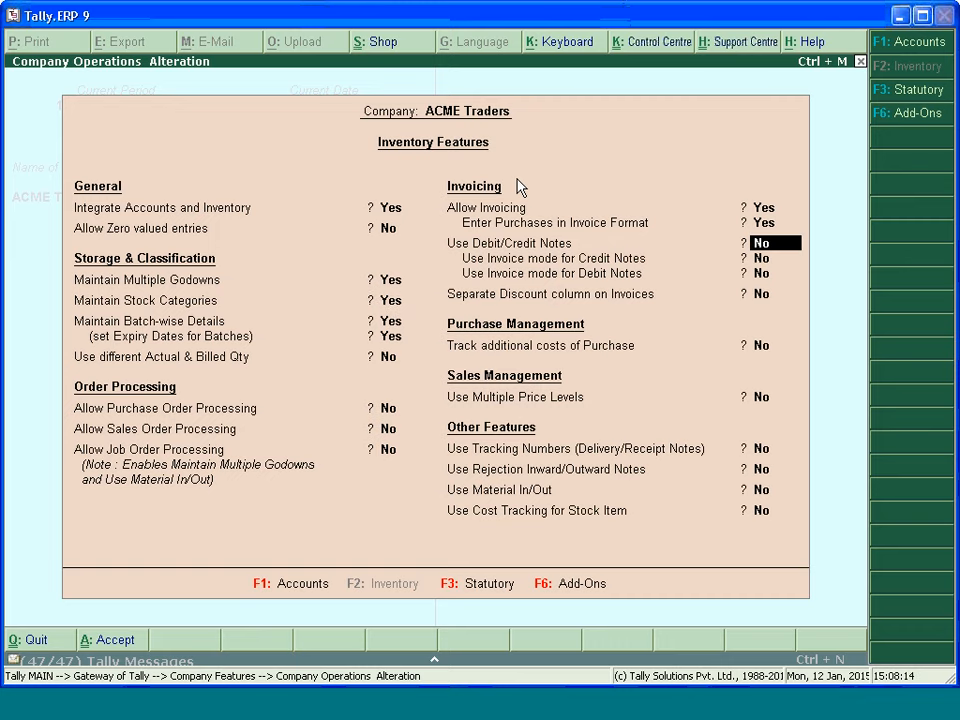
{"action": "key", "text": "Return"}
{"action": "key", "text": "Return"}
{"action": "key", "text": "Return"}
{"action": "key", "text": "Return"}
{"action": "key", "text": "Return"}
{"action": "key", "text": "Return"}
{"action": "key", "text": "Return"}
{"action": "key", "text": "Return"}
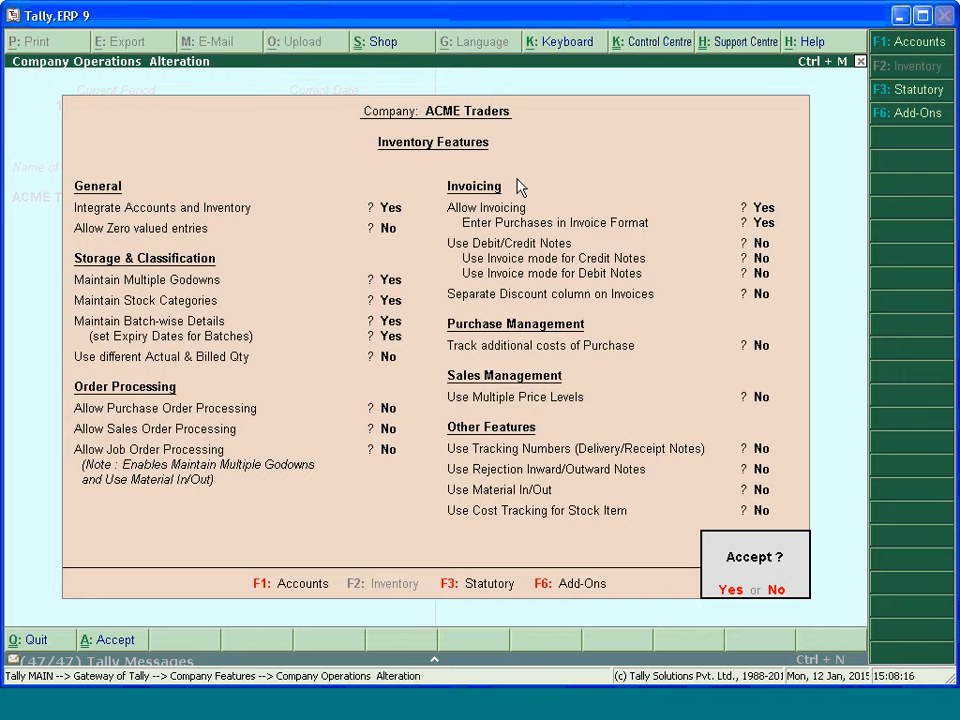
{"action": "key", "text": "Return"}
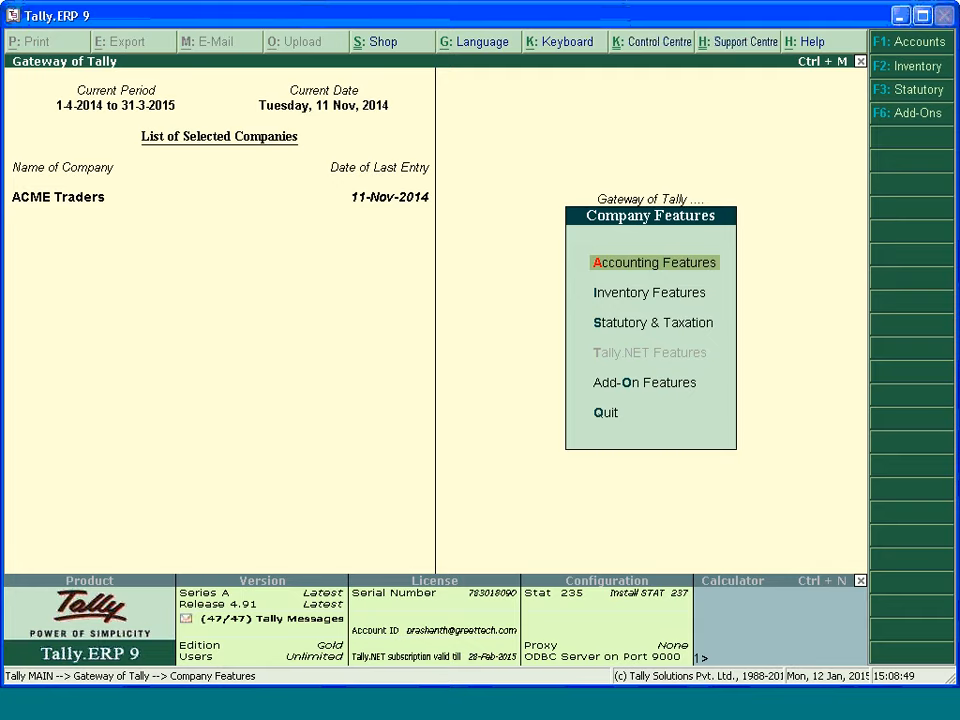
{"action": "key", "text": "Escape"}
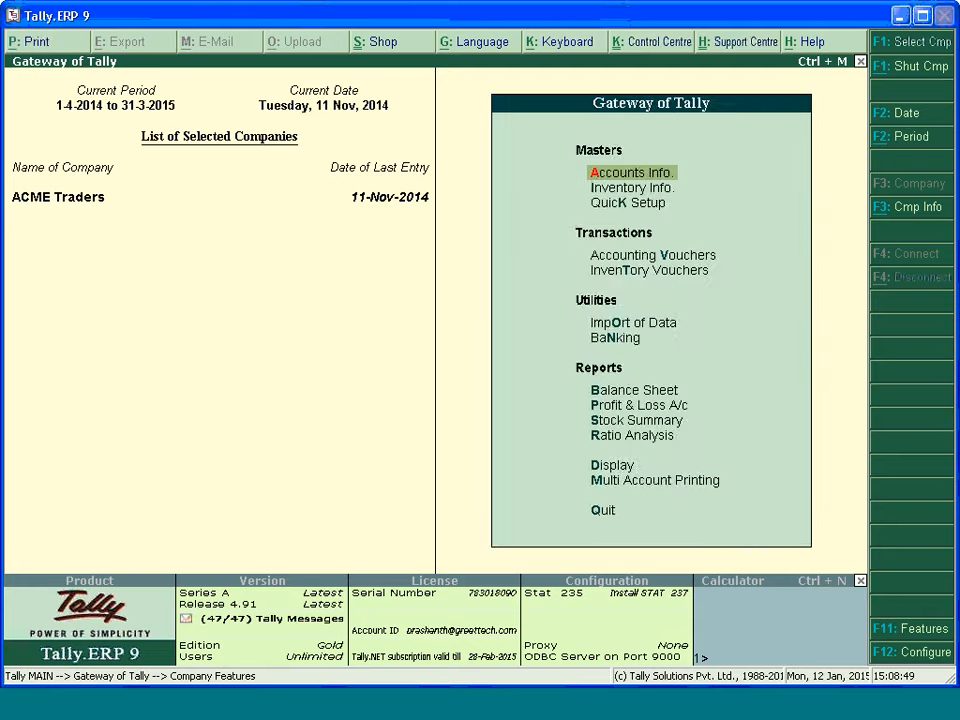
Open the stock item masters under Inventory Info.
{"action": "key", "text": "Down"}
{"action": "key", "text": "Return"}
{"action": "key", "text": "Down"}
{"action": "key", "text": "Down"}
{"action": "key", "text": "Down"}
{"action": "key", "text": "Return"}
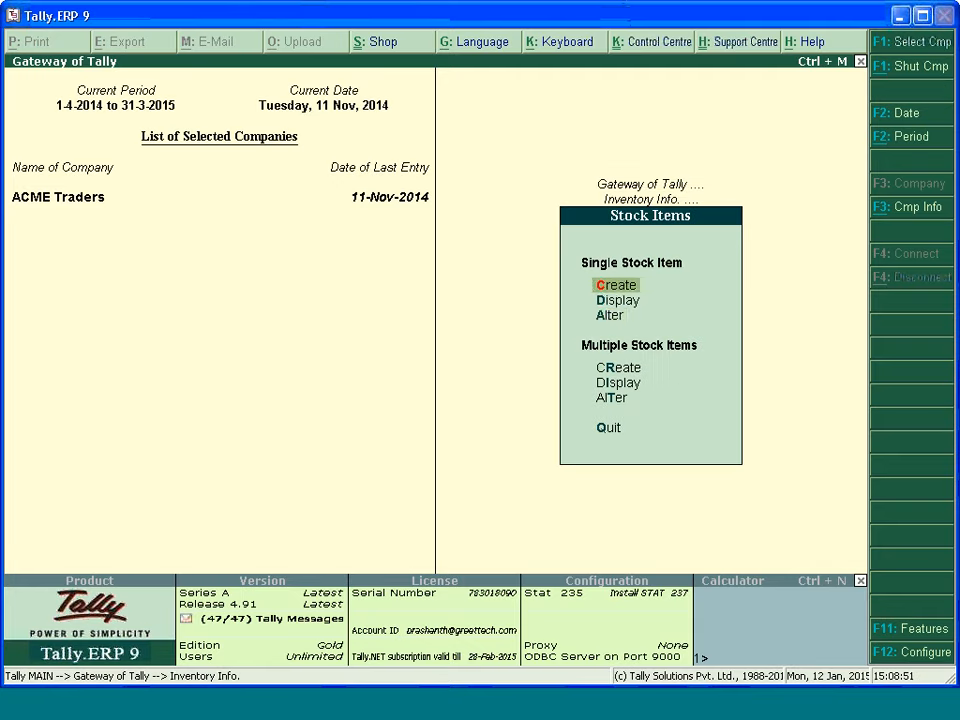
{"action": "key", "text": "Down"}
{"action": "key", "text": "Down"}
{"action": "key", "text": "Return"}
{"action": "key", "text": "Escape"}
{"action": "key", "text": "Up"}
{"action": "key", "text": "Up"}
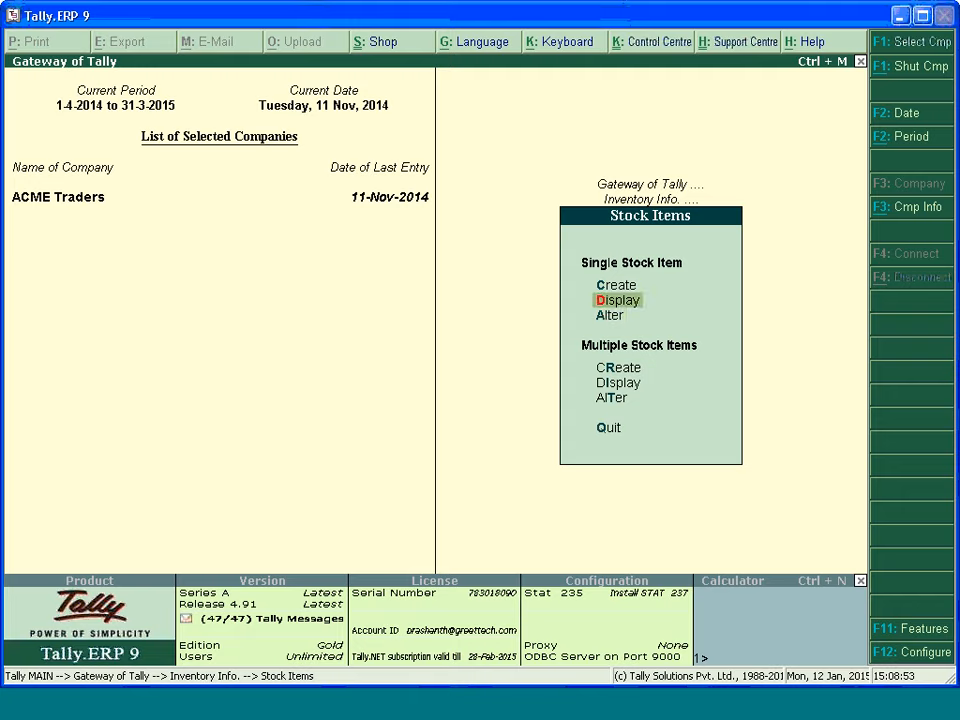
Try to create a single stock item named Hush Puppies Black Size 7.
{"action": "key", "text": "Return"}
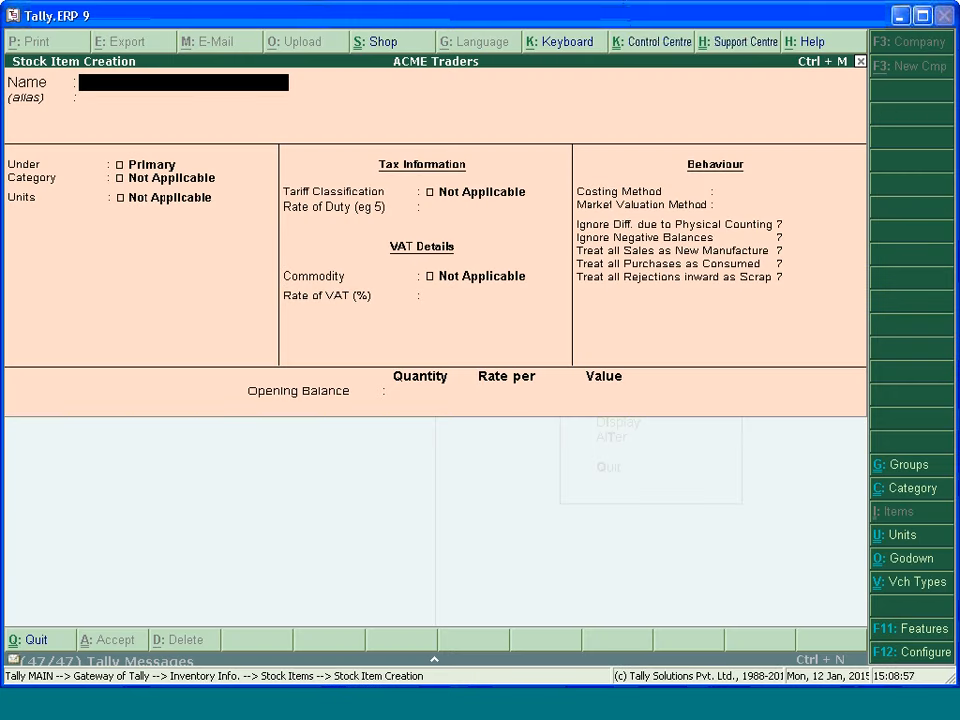
{"action": "type", "text": "Hush PuppiesB;La"}
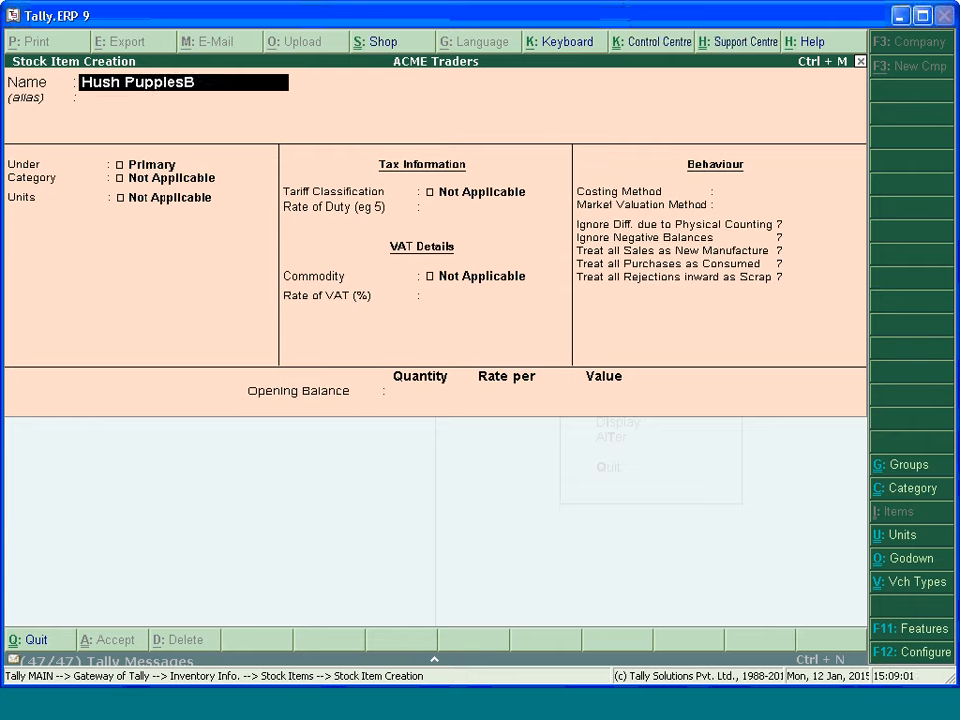
{"action": "key", "text": "BackSpace"}
{"action": "key", "text": "BackSpace"}
{"action": "key", "text": "BackSpace"}
{"action": "key", "text": "BackSpace"}
{"action": "type", "text": "blac"}
{"action": "key", "text": "BackSpace"}
{"action": "key", "text": "BackSpace"}
{"action": "key", "text": "BackSpace"}
{"action": "key", "text": "BackSpace"}
{"action": "type", "text": "Blacks"}
{"action": "key", "text": "BackSpace"}
{"action": "key", "text": "BackSpace"}
{"action": "type", "text": "k Size"}
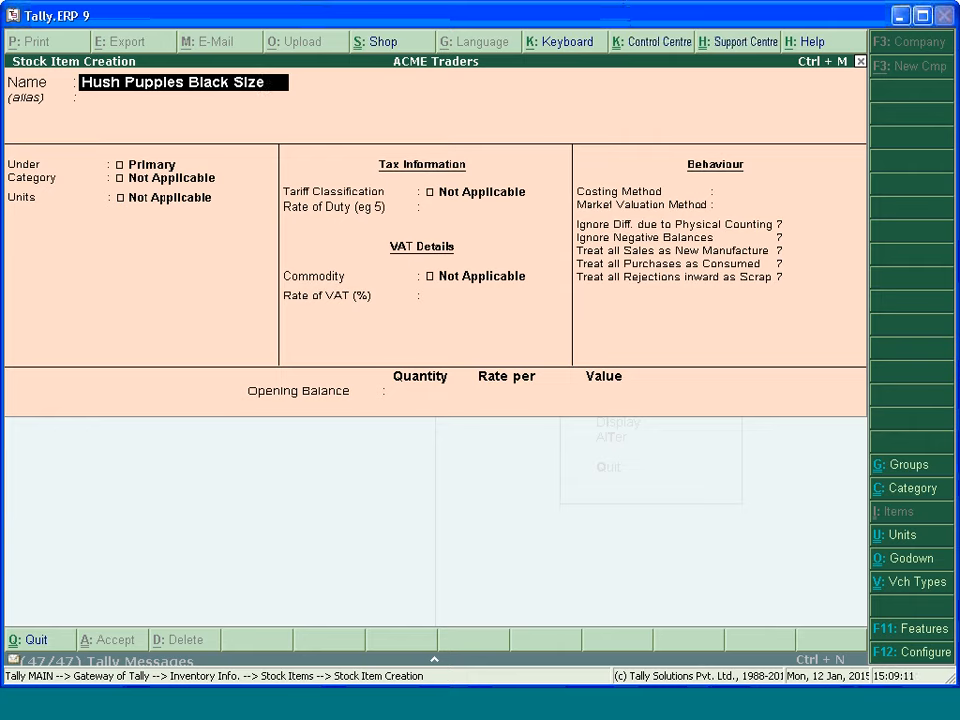
{"action": "type", "text": "7"}
{"action": "key", "text": "Return"}
{"action": "key", "text": "Escape"}
{"action": "key", "text": "y"}
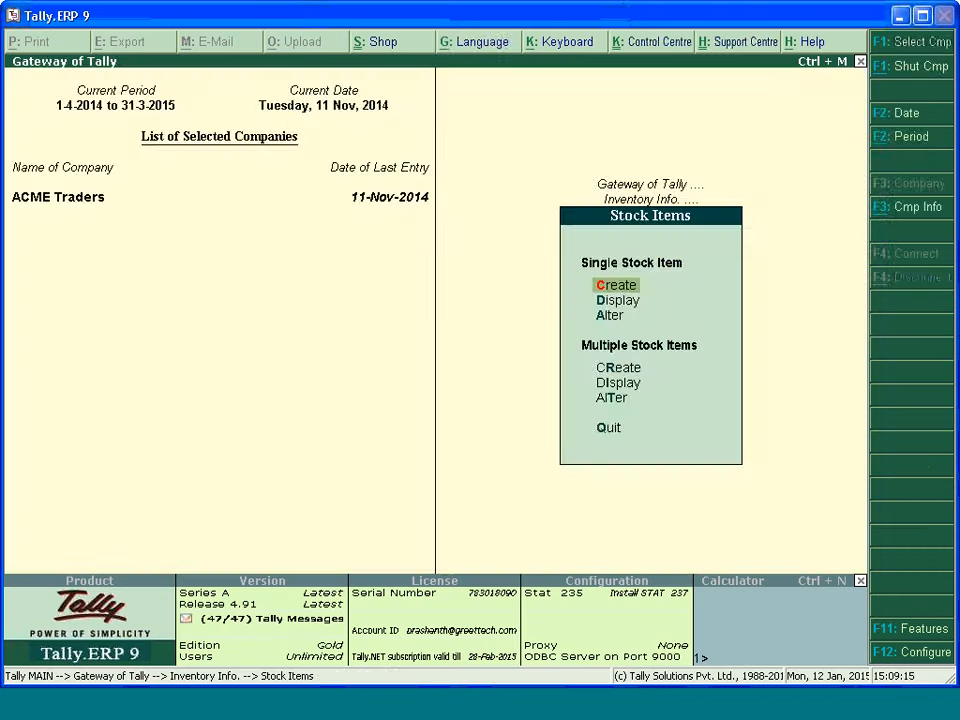
Open the existing stock item Hush Puppies Black Size 7 for alteration, examine its group and category, and leave it.
{"action": "key", "text": "Down"}
{"action": "key", "text": "Down"}
{"action": "key", "text": "Return"}
{"action": "key", "text": "Down"}
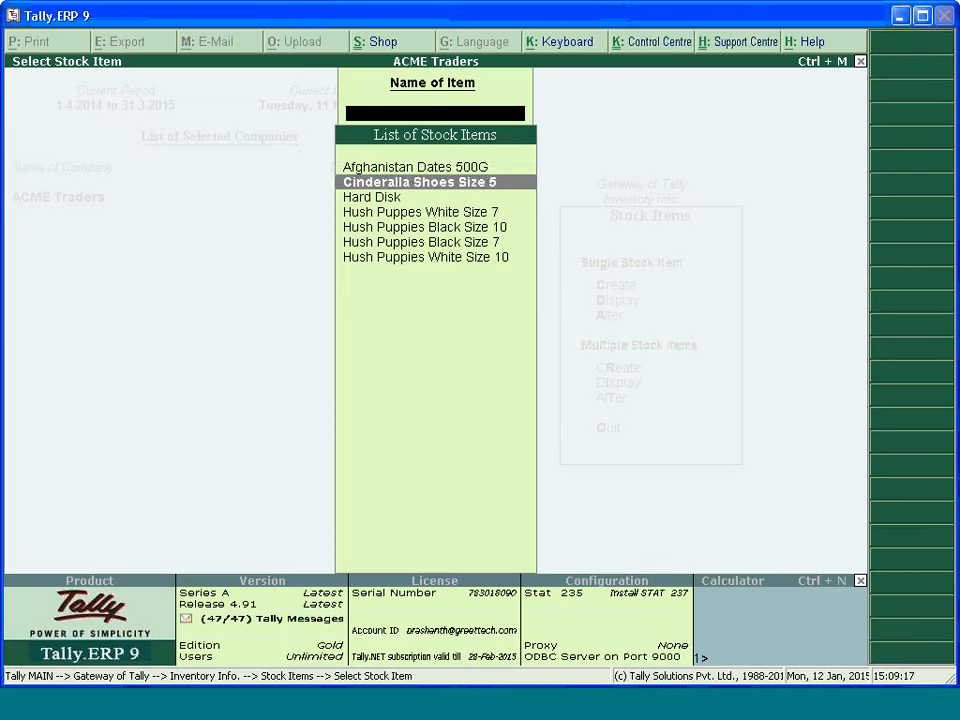
{"action": "key", "text": "Down"}
{"action": "key", "text": "Down"}
{"action": "key", "text": "Down"}
{"action": "key", "text": "Down"}
{"action": "key", "text": "Return"}
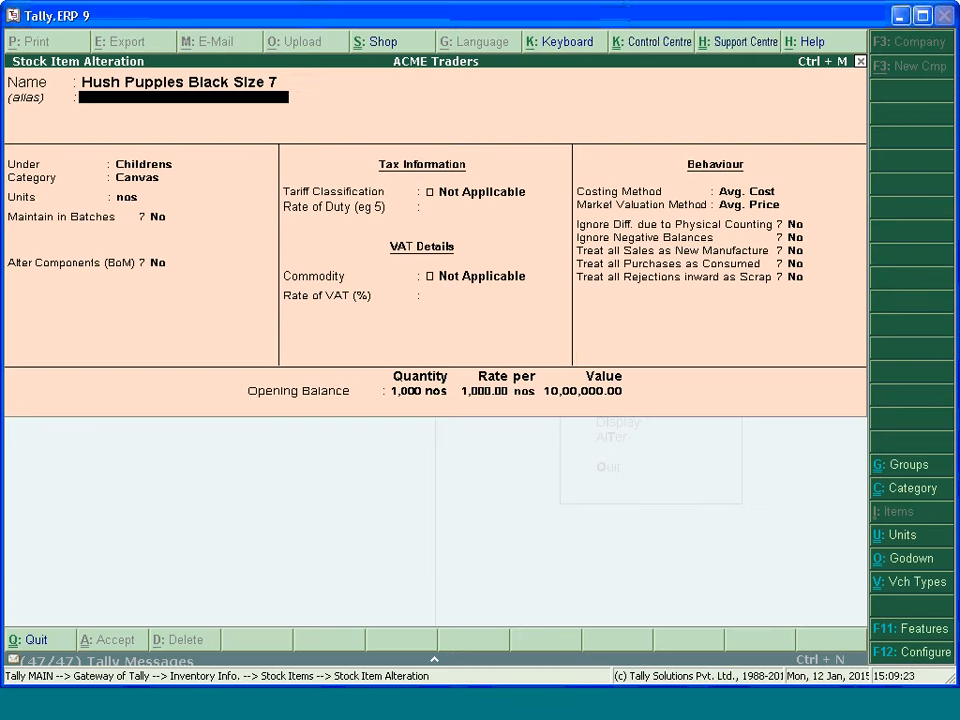
{"action": "key", "text": "Return"}
{"action": "key", "text": "Return"}
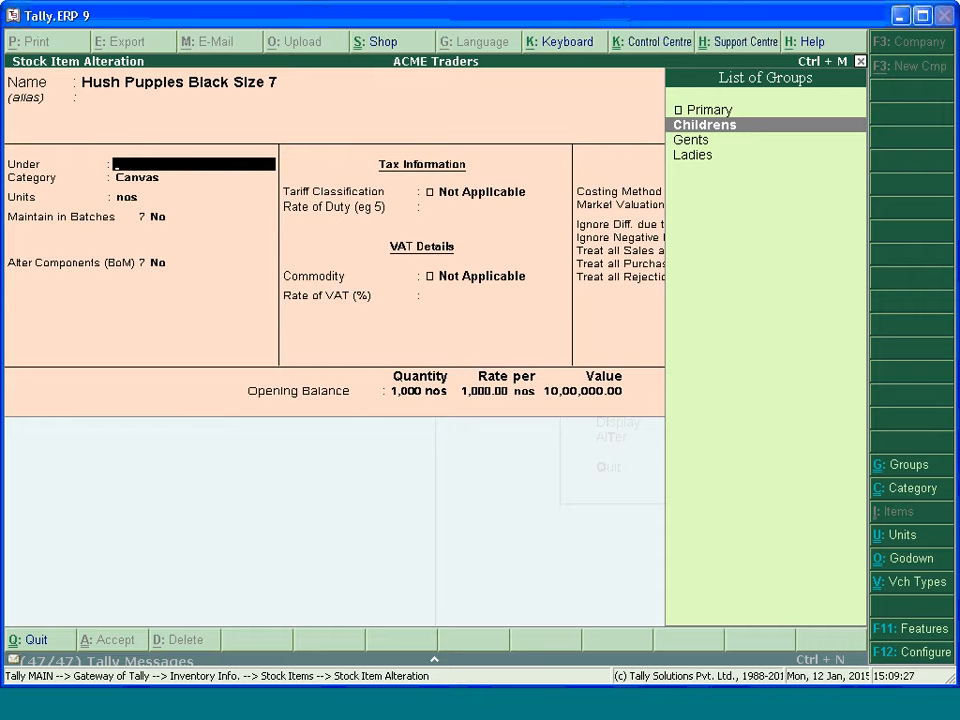
{"action": "key", "text": "Escape"}
{"action": "key", "text": "Escape"}
{"action": "key", "text": "Escape"}
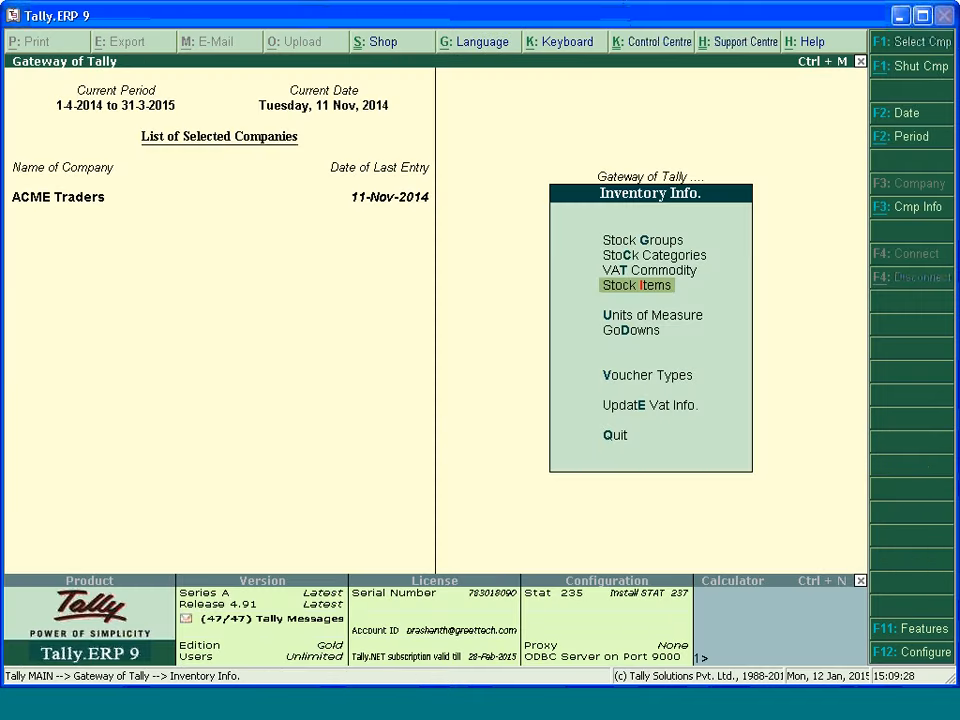
Open the Childrens stock group for alteration, review its parent group and quantity setting, and accept it.
{"action": "key", "text": "Escape"}
{"action": "key", "text": "Return"}
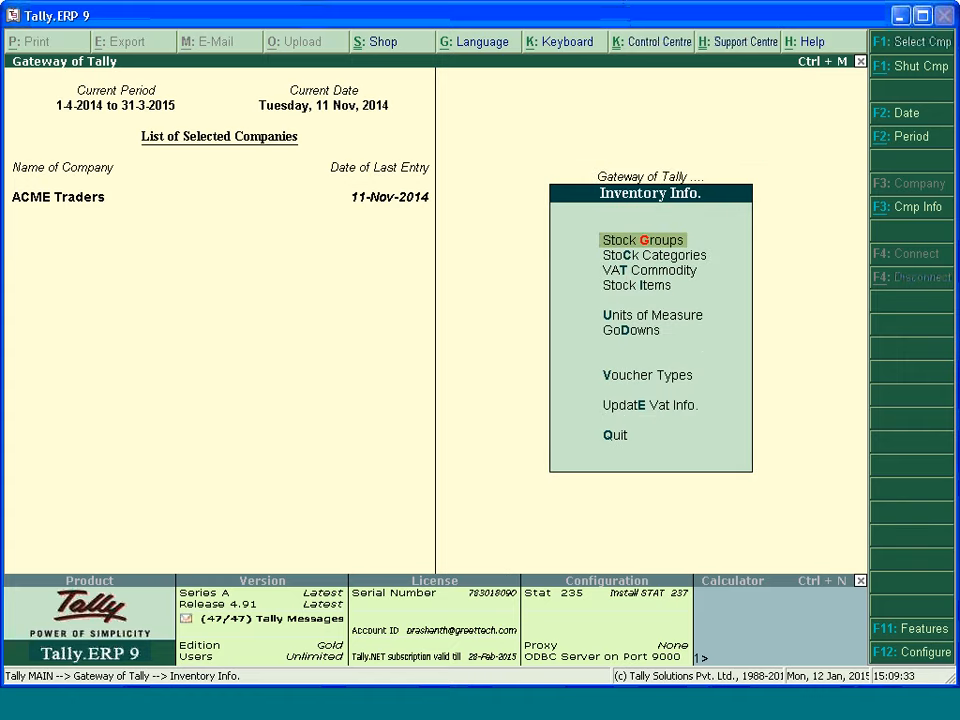
{"action": "key", "text": "Return"}
{"action": "key", "text": "Return"}
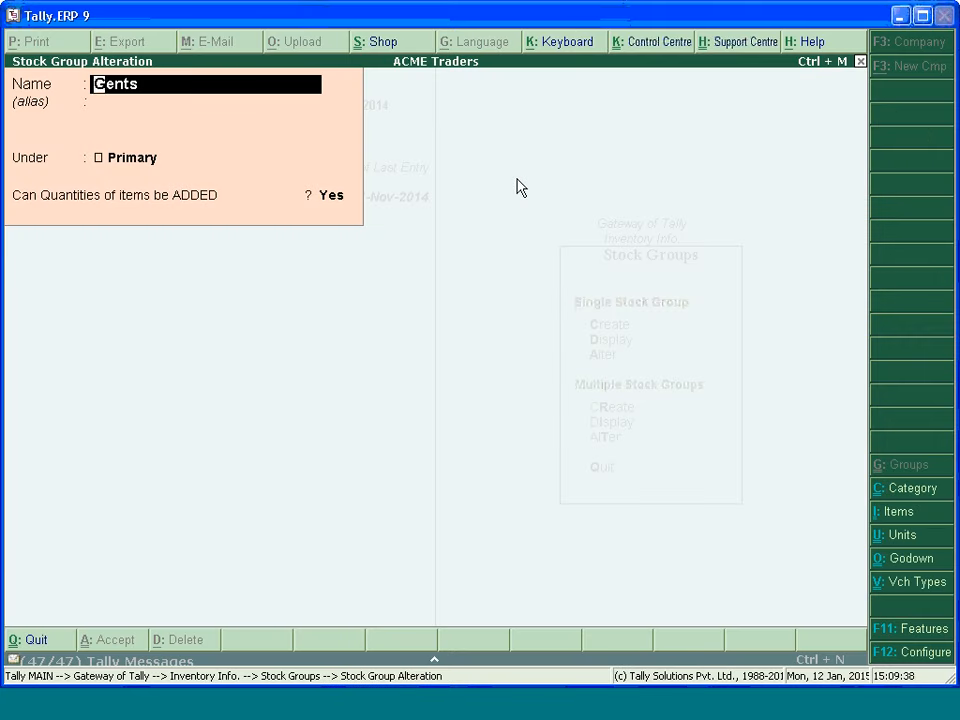
{"action": "type", "text": "Childrens"}
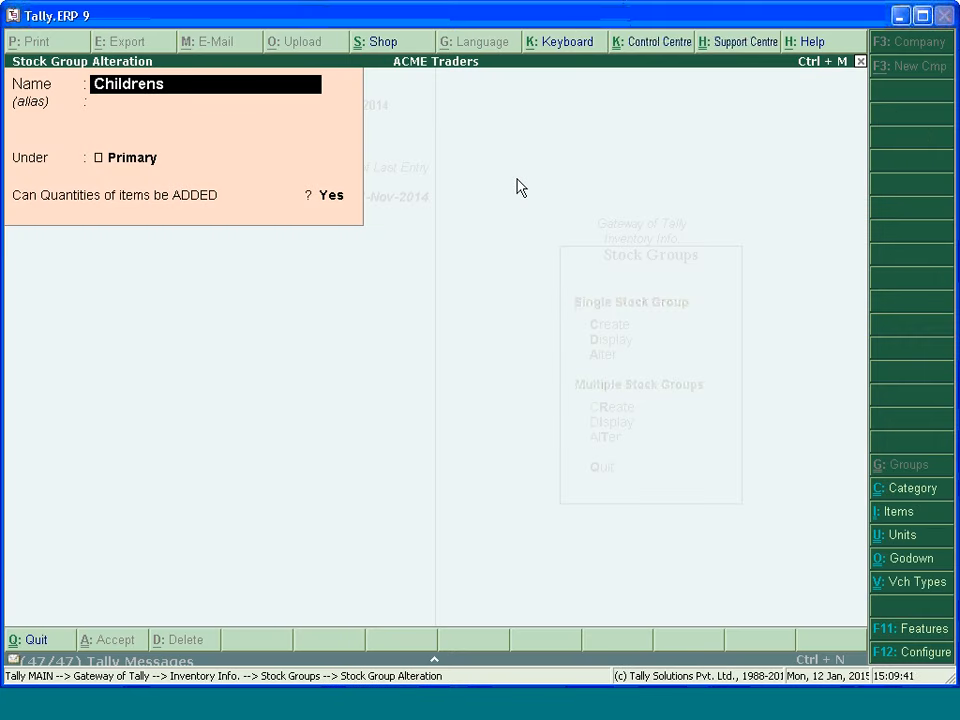
{"action": "key", "text": "Return"}
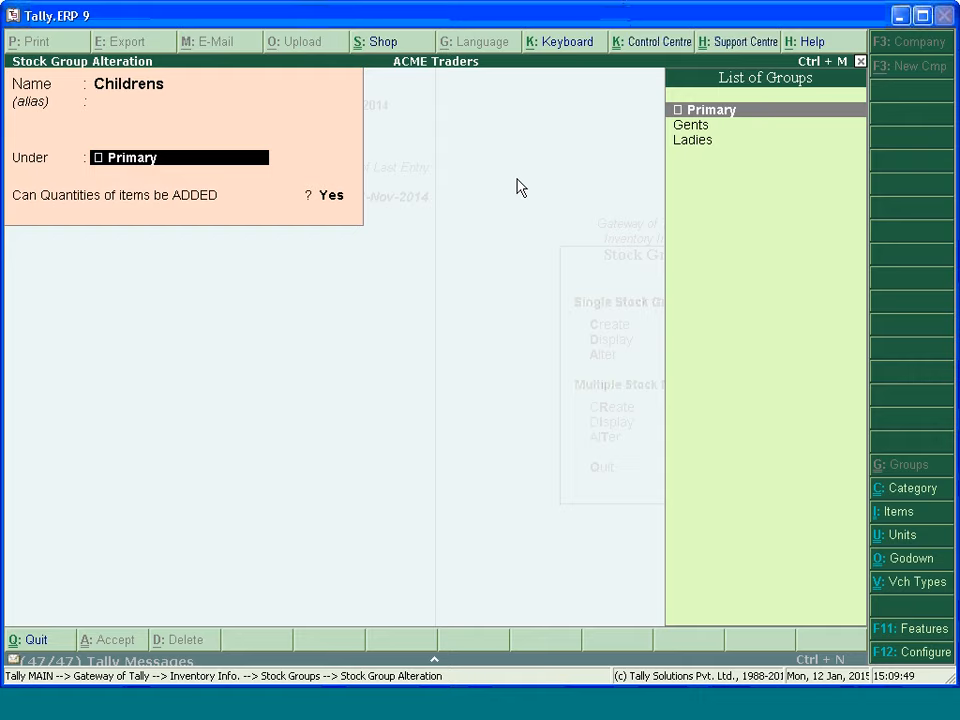
{"action": "key", "text": "Return"}
{"action": "key", "text": "Return"}
{"action": "key", "text": "Return"}
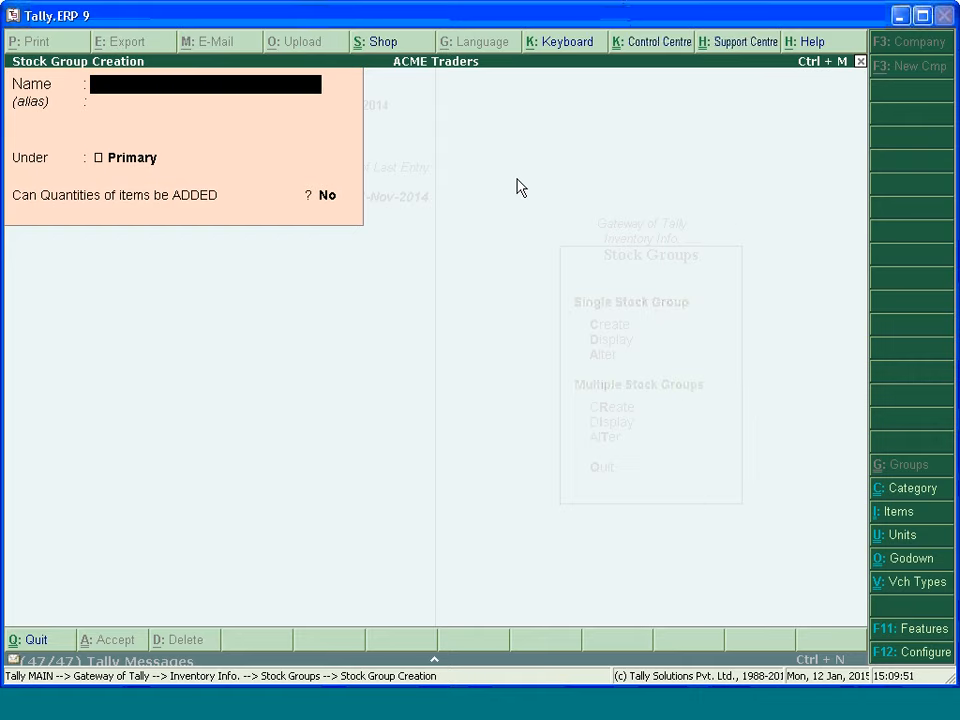
{"action": "key", "text": "Escape"}
{"action": "key", "text": "Return"}
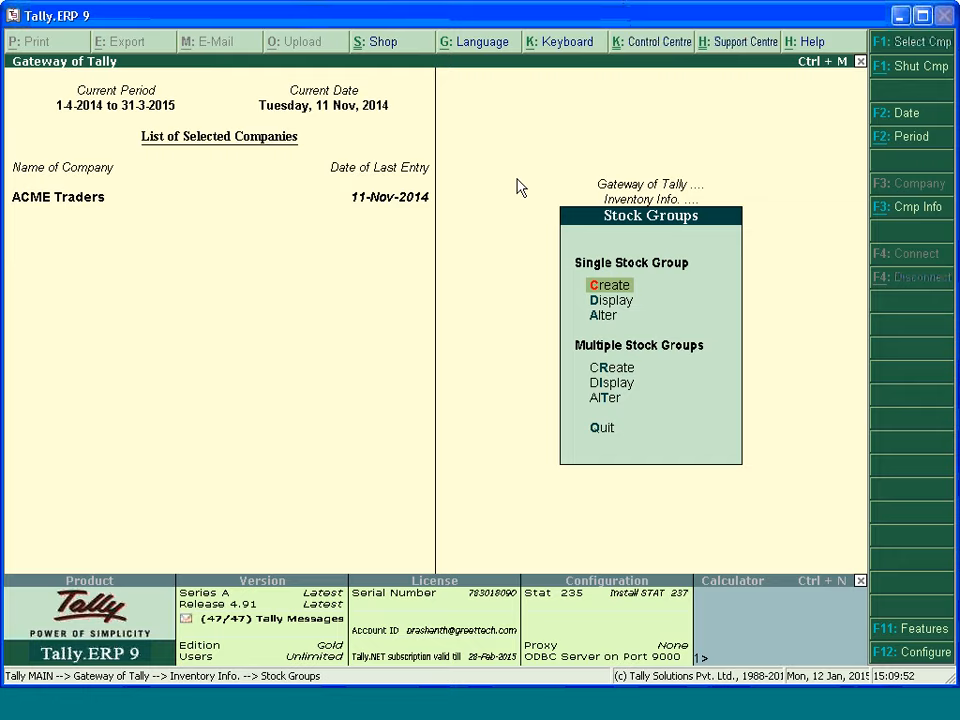
Open the Gents stock group for alteration, step through its details and accept it.
{"action": "key", "text": "Down"}
{"action": "key", "text": "Down"}
{"action": "key", "text": "Return"}
{"action": "key", "text": "Down"}
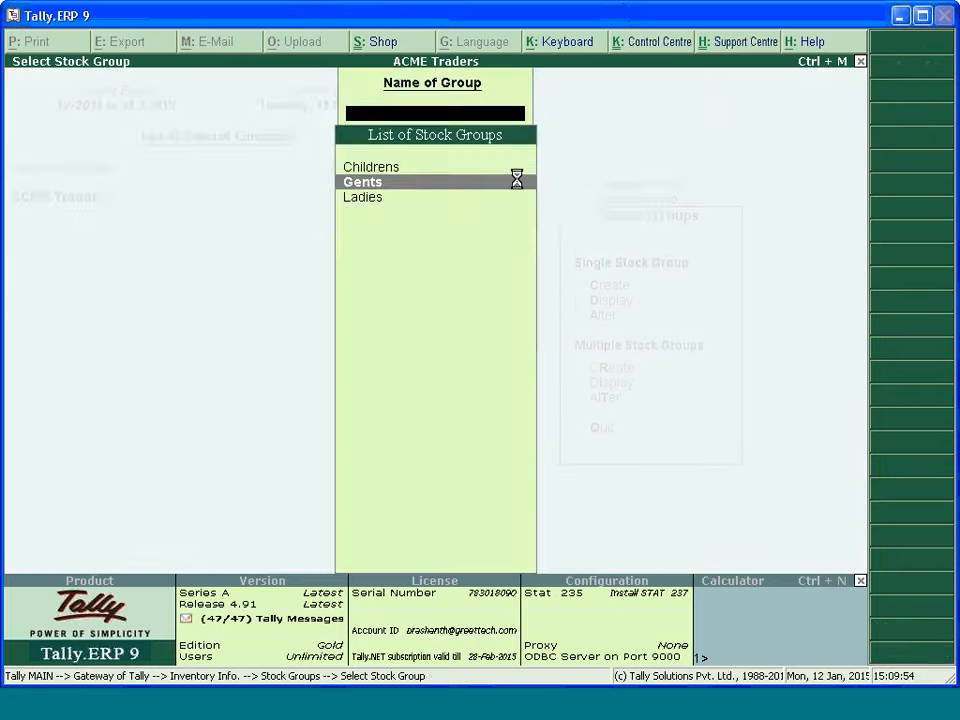
{"action": "key", "text": "Return"}
{"action": "key", "text": "Return"}
{"action": "key", "text": "Return"}
{"action": "key", "text": "Return"}
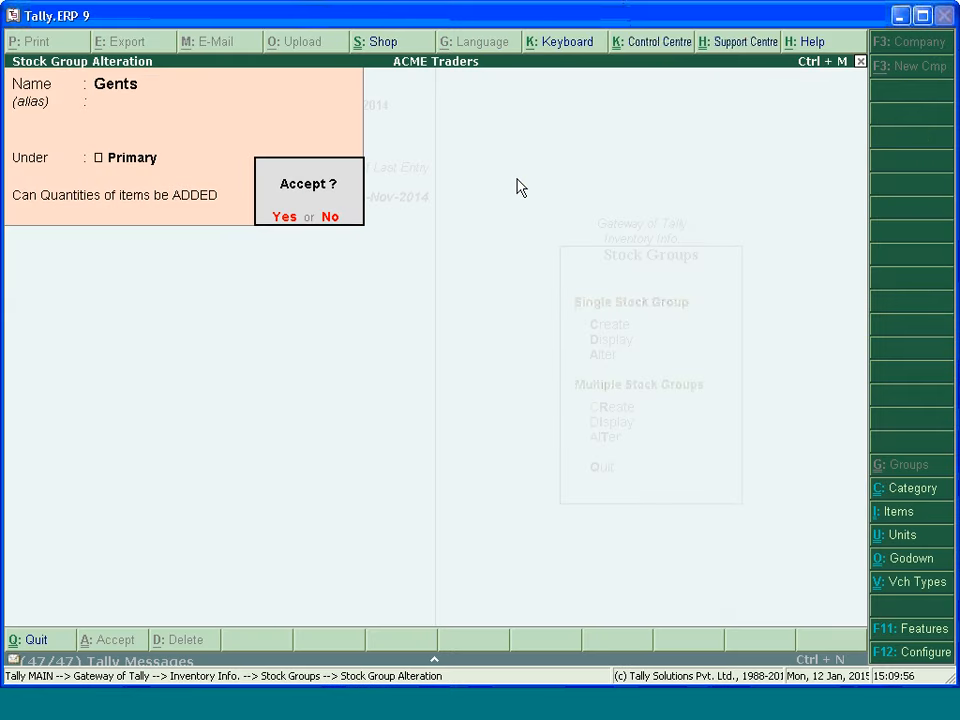
{"action": "key", "text": "Return"}
Review and accept the Ladies stock group's details, and leave the stock group masters.
{"action": "key", "text": "Down"}
{"action": "key", "text": "Return"}
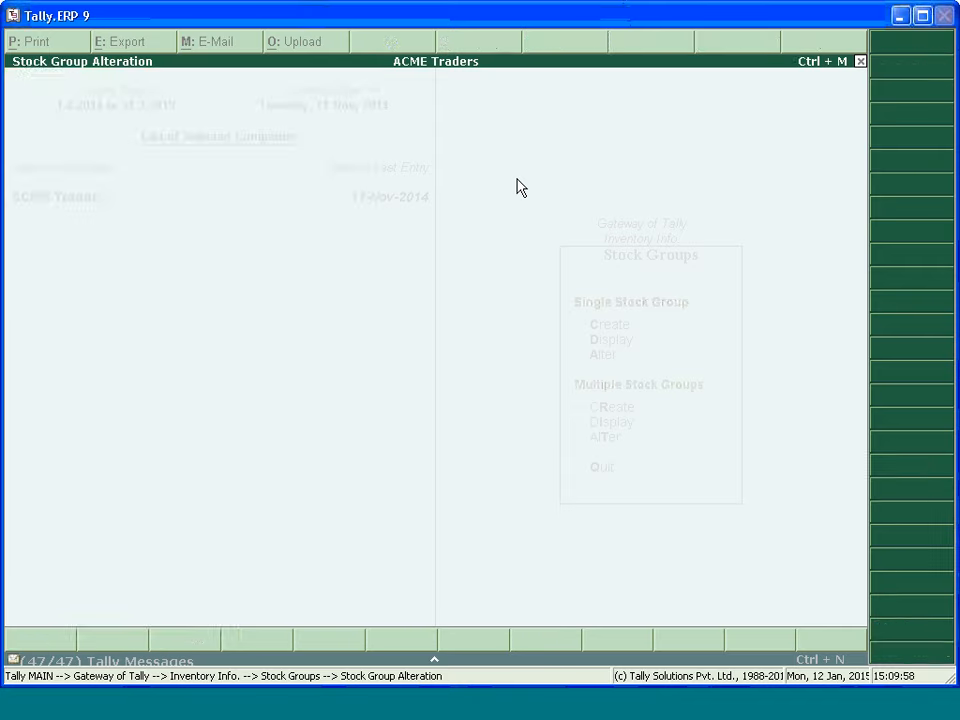
{"action": "key", "text": "Return"}
{"action": "key", "text": "Return"}
{"action": "key", "text": "Return"}
{"action": "key", "text": "Return"}
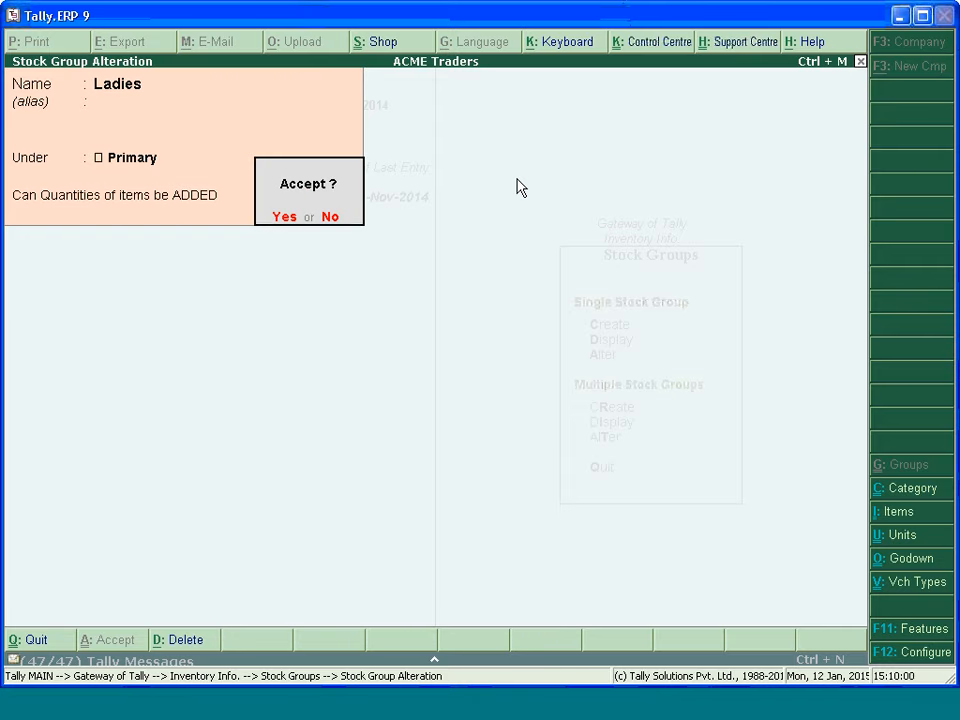
{"action": "key", "text": "Return"}
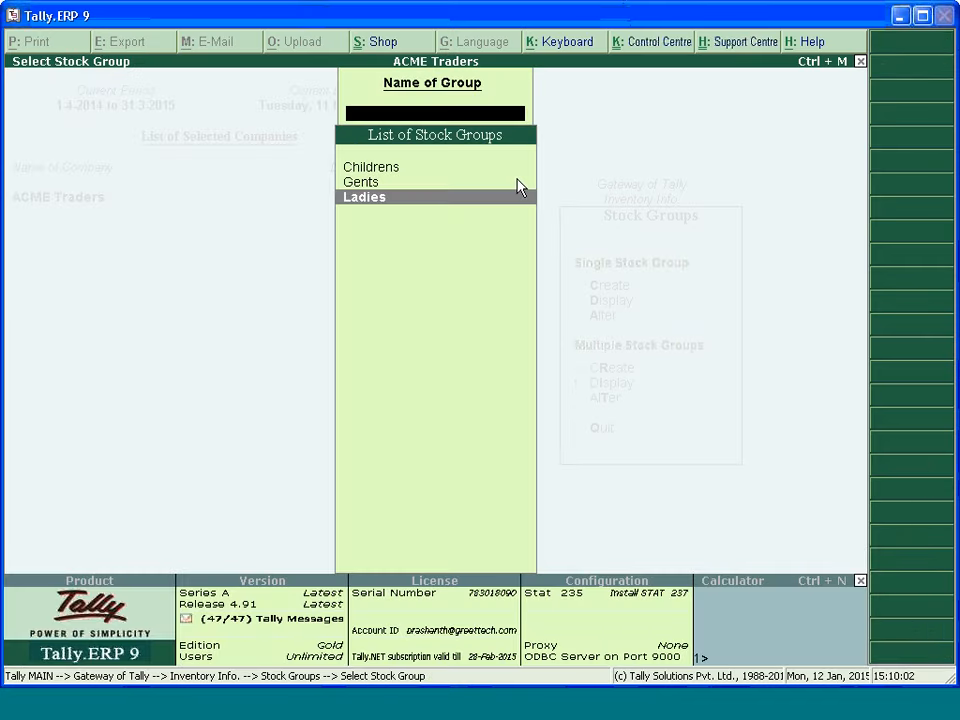
{"action": "key", "text": "Escape"}
{"action": "key", "text": "Escape"}
Open the Artificial Foot Material stock category for alteration, review its parent category and accept it.
{"action": "key", "text": "c"}
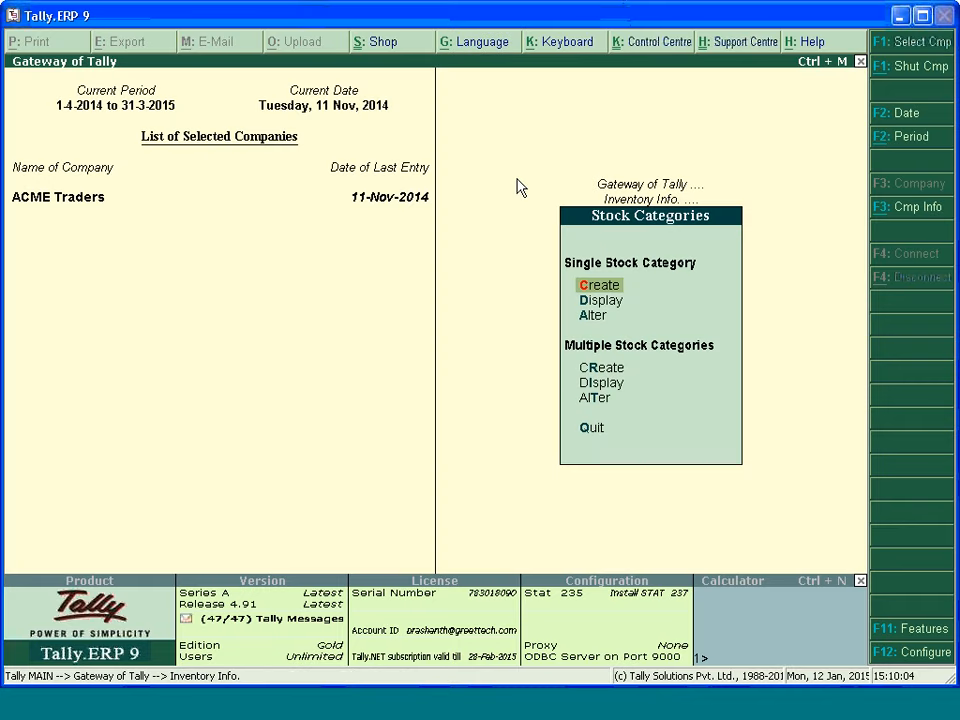
{"action": "key", "text": "Down"}
{"action": "key", "text": "Down"}
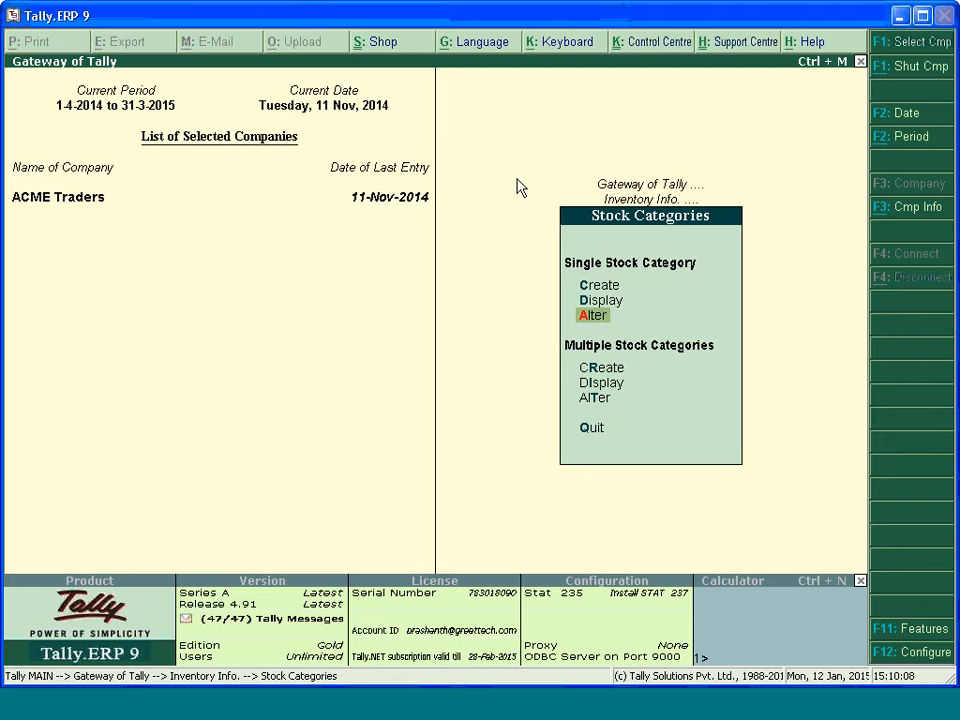
{"action": "key", "text": "Return"}
{"action": "key", "text": "Return"}
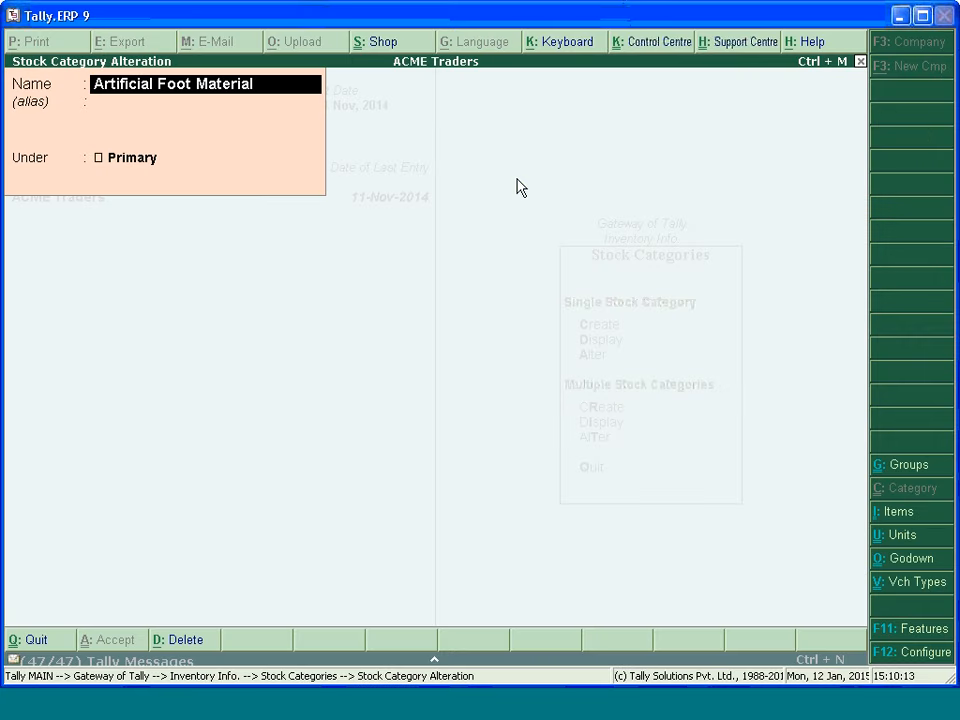
{"action": "key", "text": "Return"}
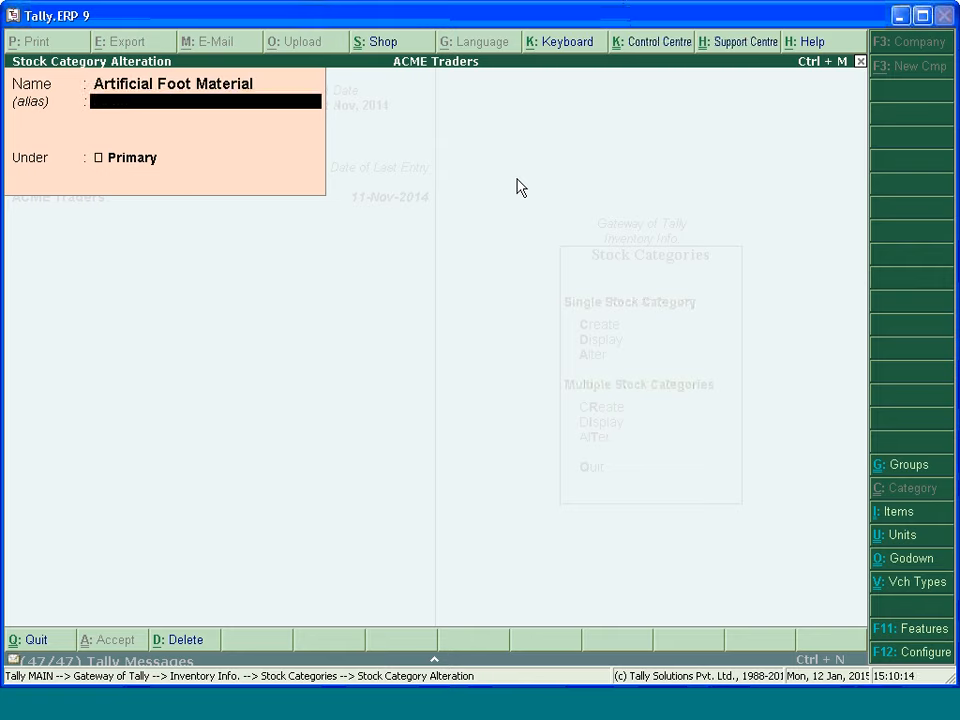
{"action": "key", "text": "Return"}
{"action": "key", "text": "Return"}
{"action": "key", "text": "Return"}
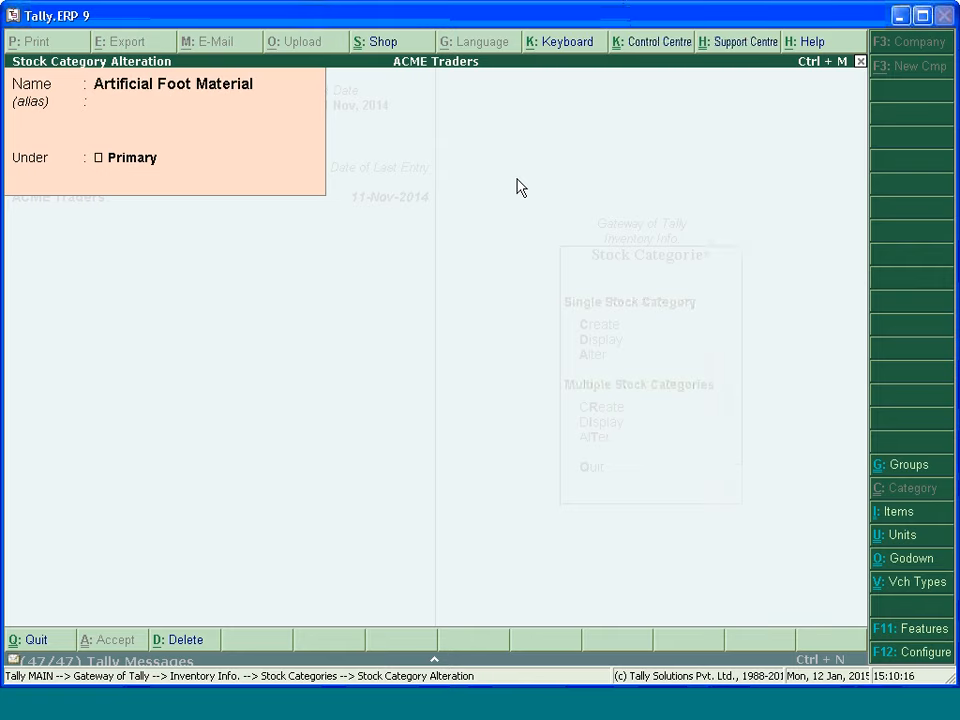
Review the Canvas stock category's details and accept them.
{"action": "left_click", "coordinate": [518, 187]}
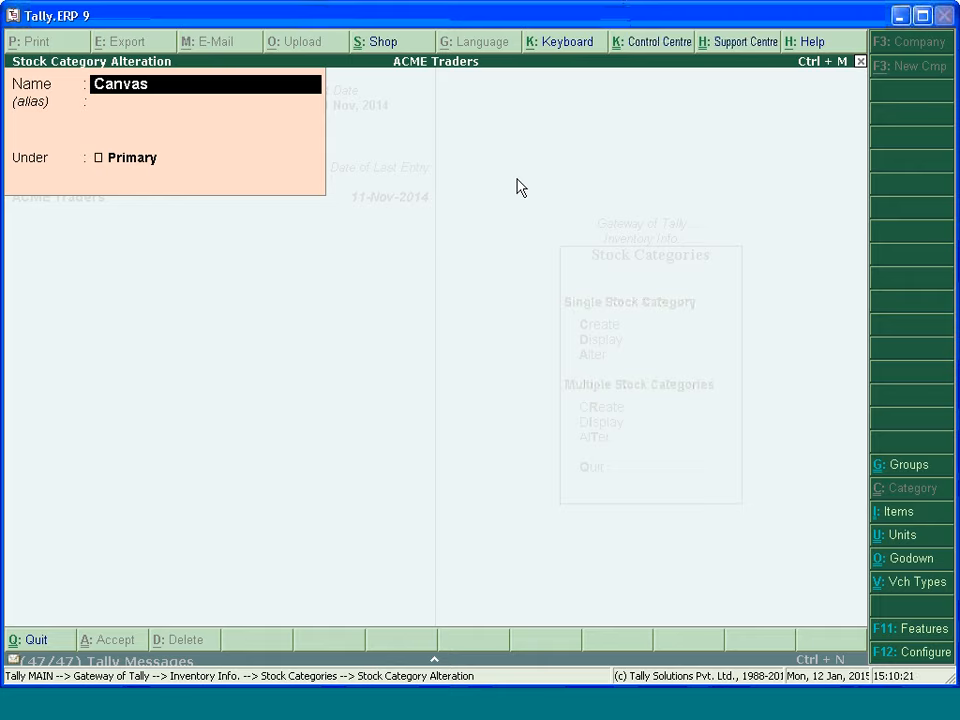
{"action": "key", "text": "Return"}
{"action": "key", "text": "Return"}
{"action": "key", "text": "Return"}
{"action": "key", "text": "Return"}
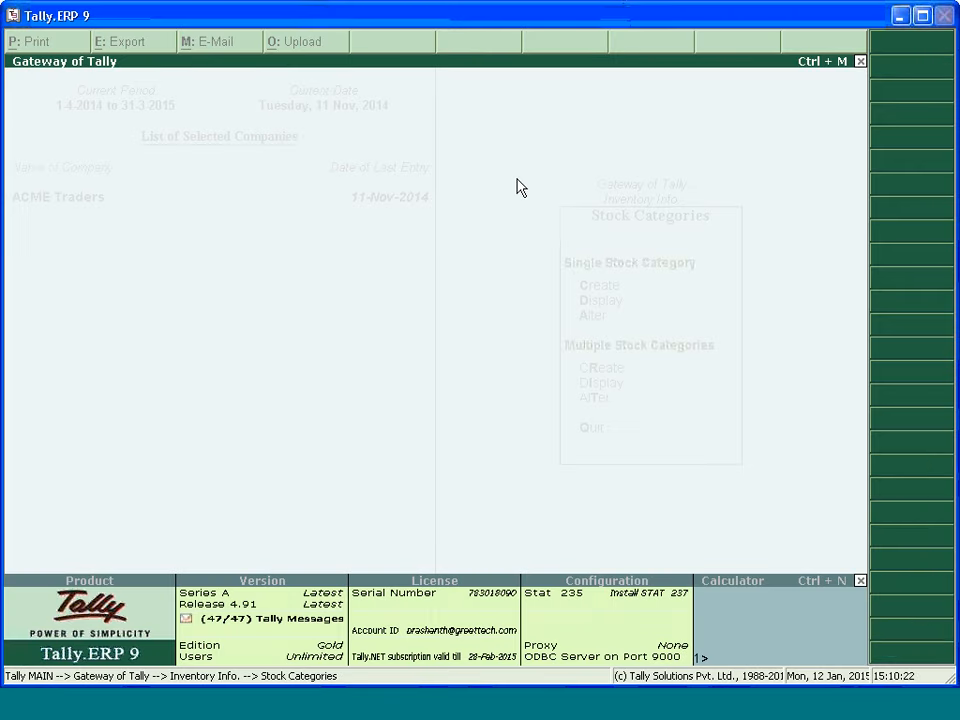
Review the Leather stock category's parent category, accept it and leave the stock category masters.
{"action": "key", "text": "Return"}
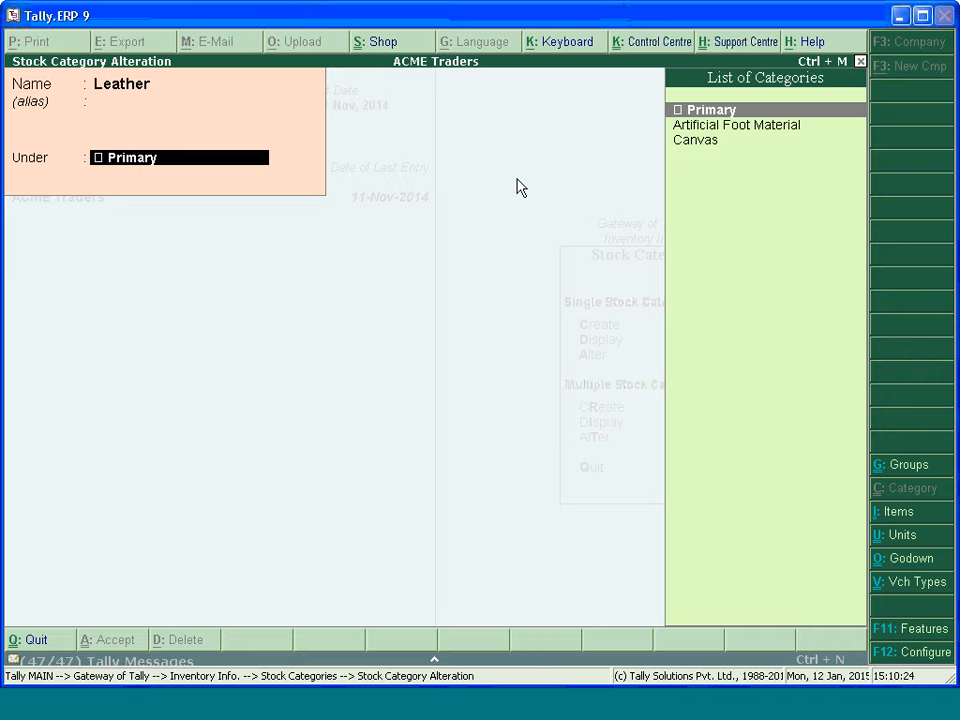
{"action": "key", "text": "Return"}
{"action": "key", "text": "Return"}
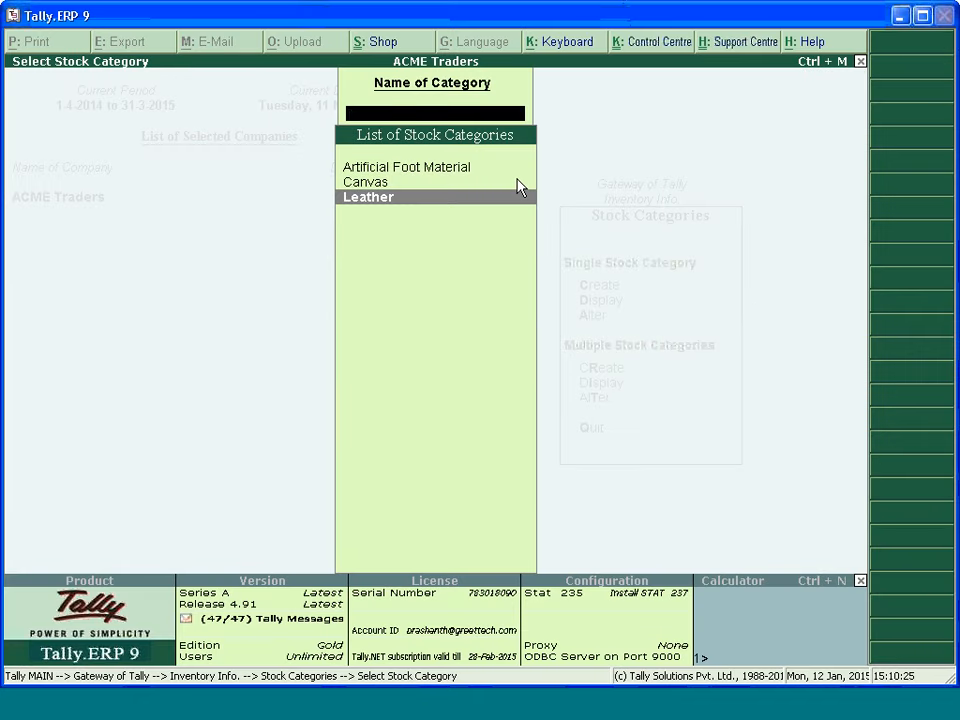
{"action": "key", "text": "Escape"}
{"action": "key", "text": "Escape"}
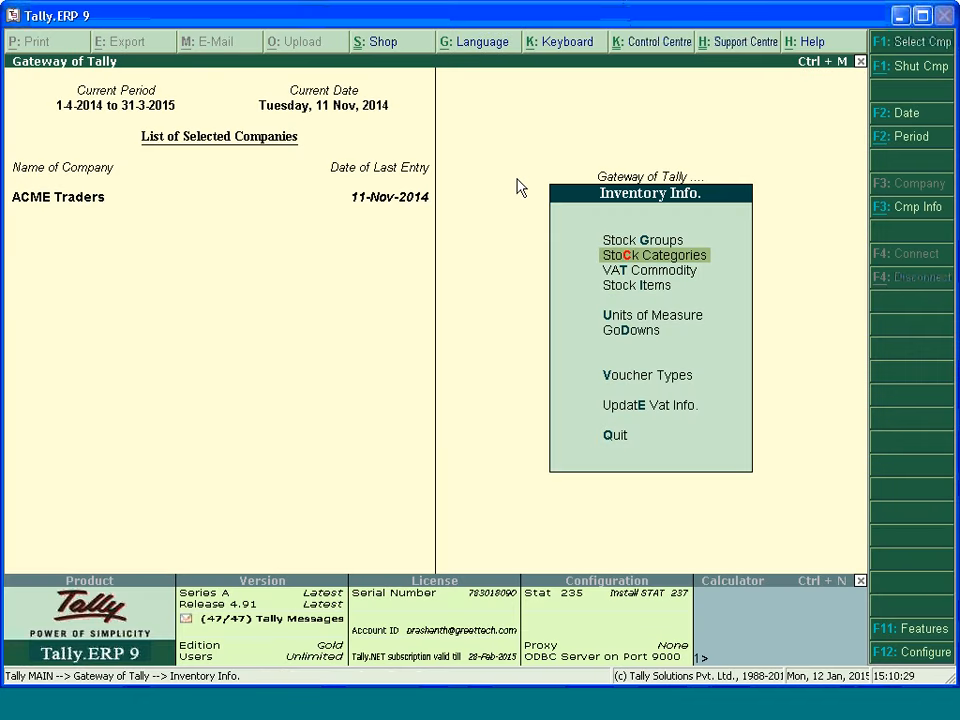
Open the Hush Puppies Black Size 7 stock item for alteration from the stock item masters.
{"action": "key", "text": "Down"}
{"action": "key", "text": "Down"}
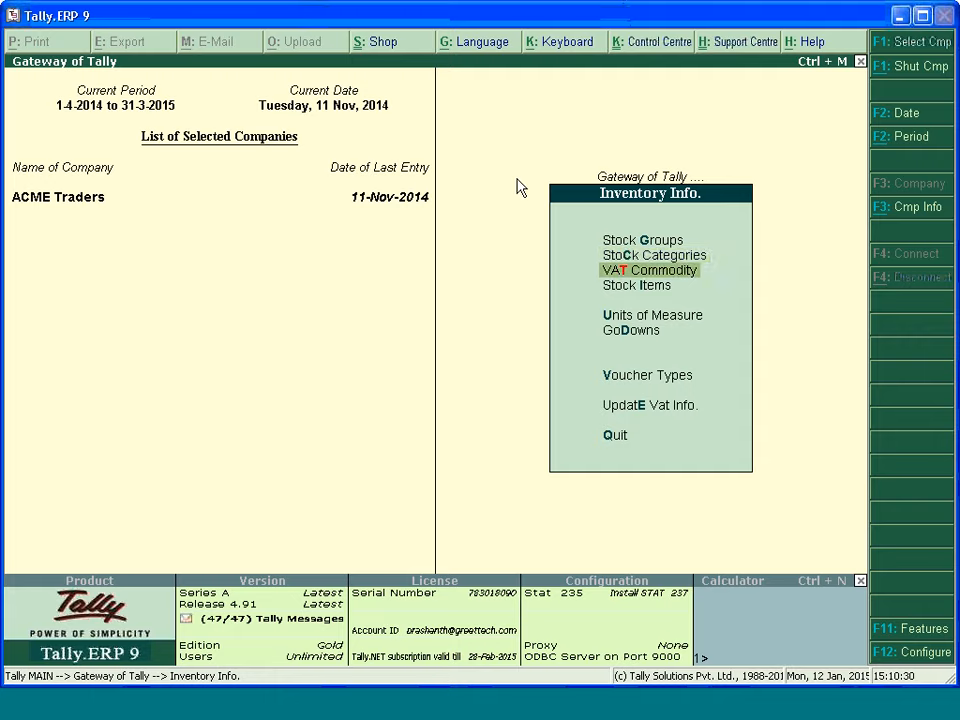
{"action": "key", "text": "Return"}
{"action": "key", "text": "Return"}
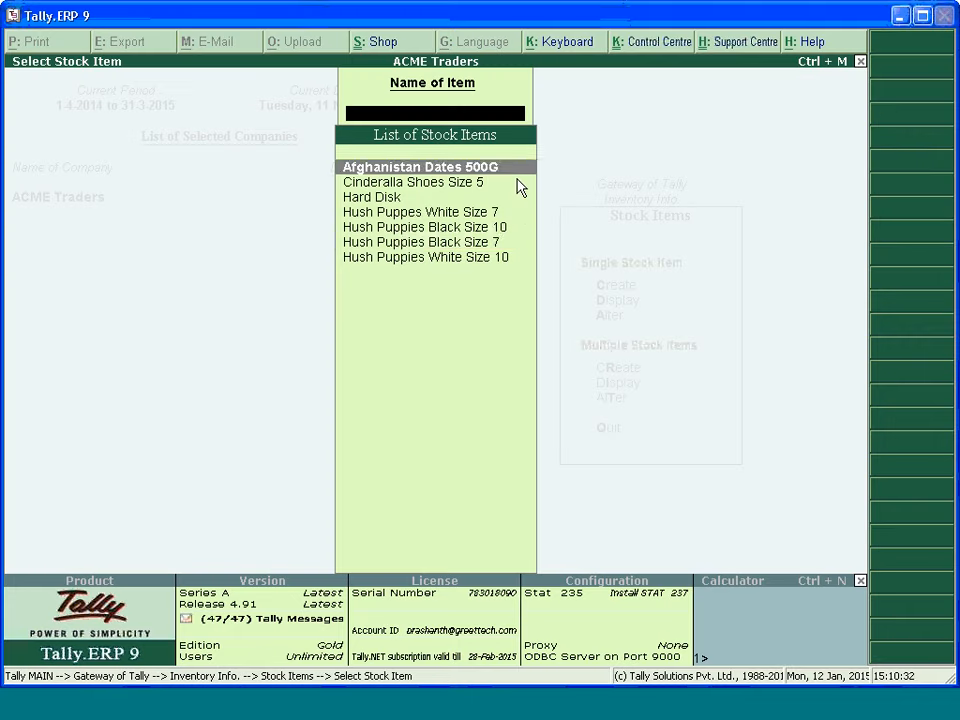
{"action": "key", "text": "Down"}
{"action": "key", "text": "Down"}
{"action": "key", "text": "Down"}
{"action": "key", "text": "Down"}
{"action": "key", "text": "Return"}
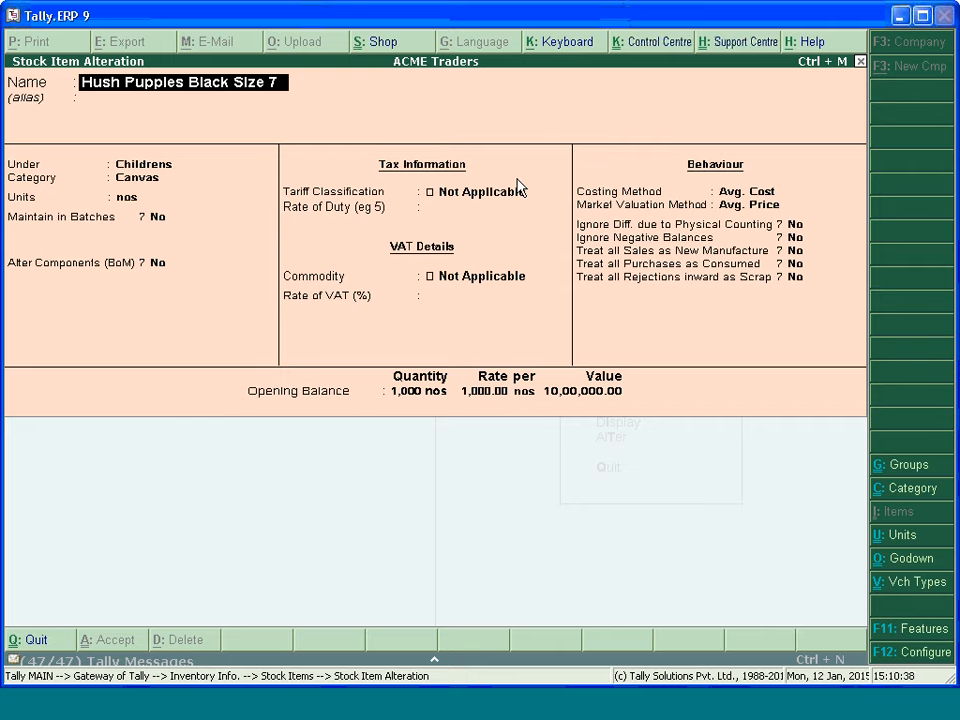
Review the stock group, category, units and tax details of Hush Puppies Black Size 7.
{"action": "key", "text": "Return"}
{"action": "key", "text": "Return"}
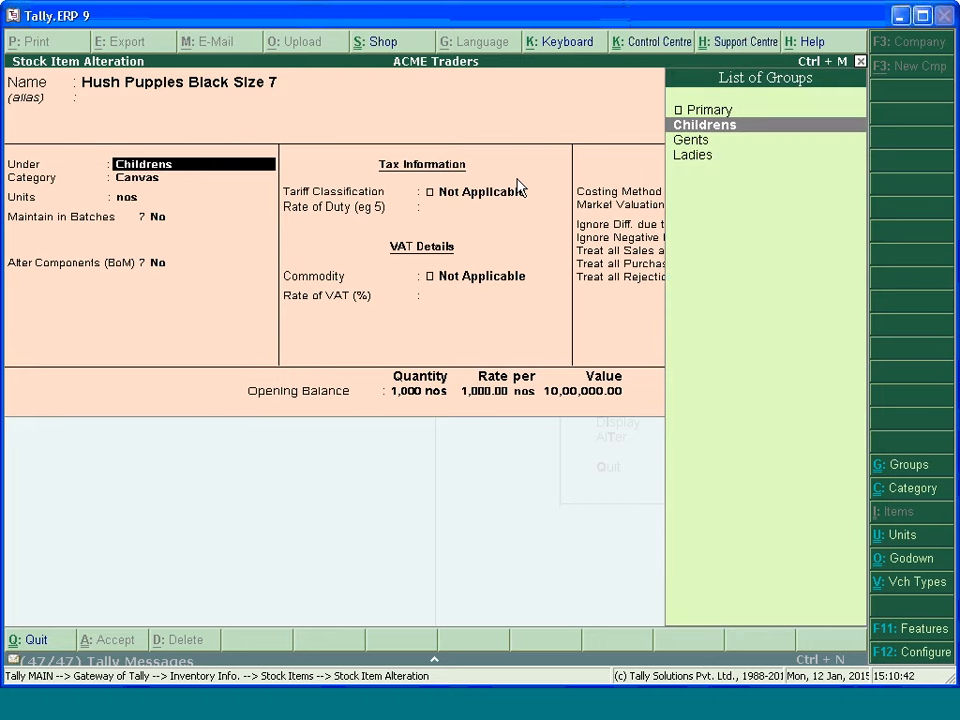
{"action": "key", "text": "Return"}
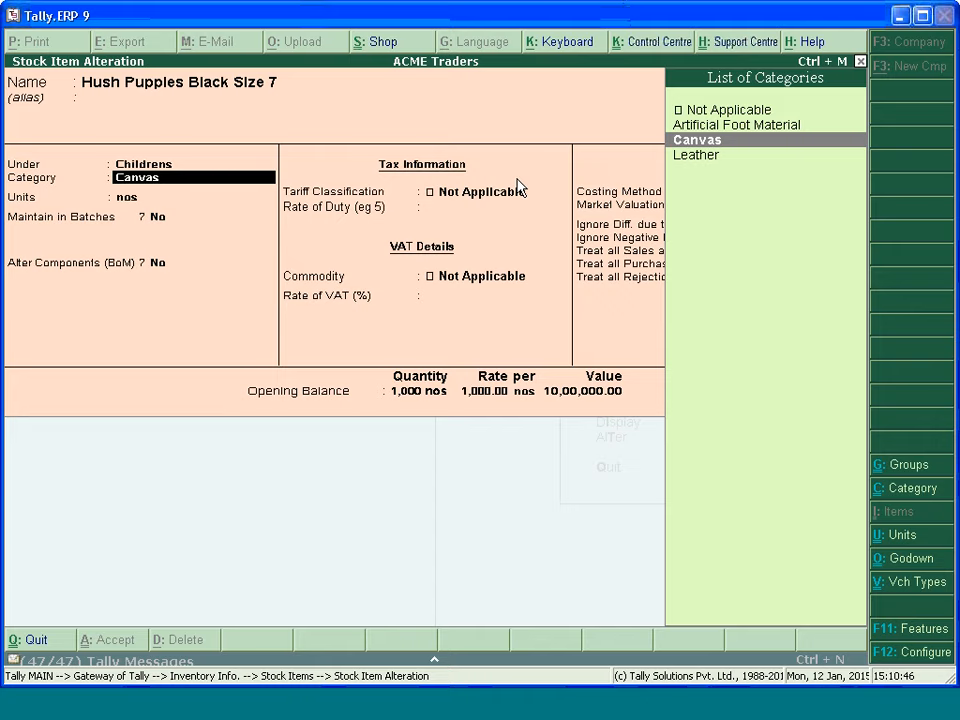
{"action": "key", "text": "Return"}
{"action": "key", "text": "Return"}
{"action": "key", "text": "Return"}
{"action": "key", "text": "Return"}
{"action": "key", "text": "Return"}
{"action": "key", "text": "Return"}
{"action": "key", "text": "Return"}
{"action": "key", "text": "Return"}
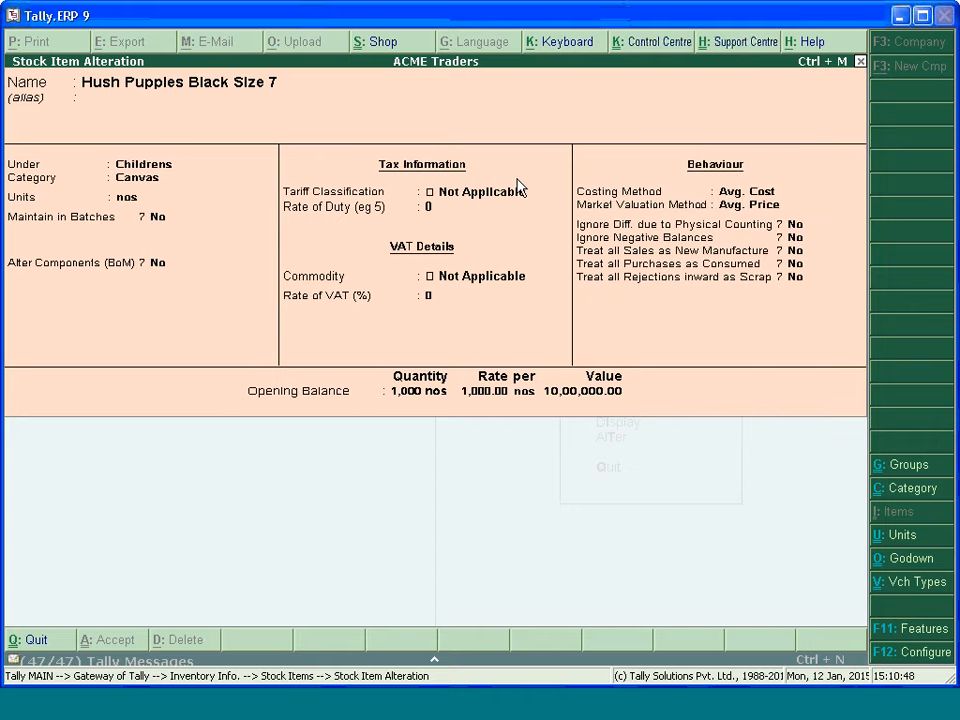
Review the behaviour settings and opening balance allocation of Hush Puppies Black Size 7, and accept the item.
{"action": "key", "text": "Return"}
{"action": "key", "text": "Return"}
{"action": "key", "text": "Return"}
{"action": "key", "text": "Return"}
{"action": "key", "text": "Return"}
{"action": "key", "text": "Return"}
{"action": "key", "text": "Return"}
{"action": "key", "text": "Return"}
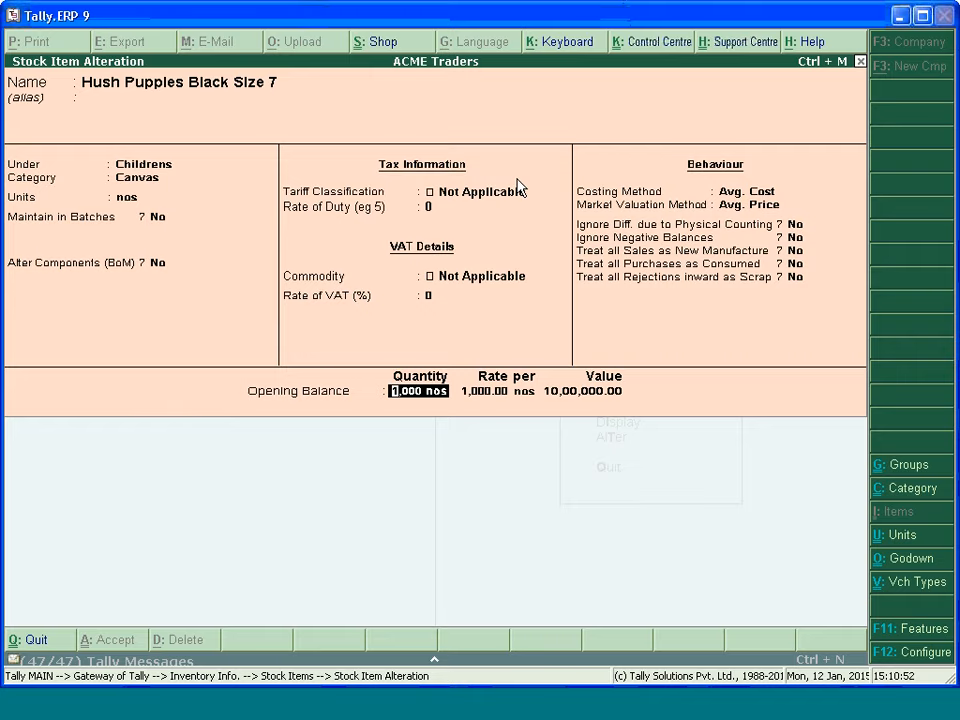
{"action": "key", "text": "Return"}
{"action": "key", "text": "Return"}
{"action": "key", "text": "Return"}
{"action": "key", "text": "Return"}
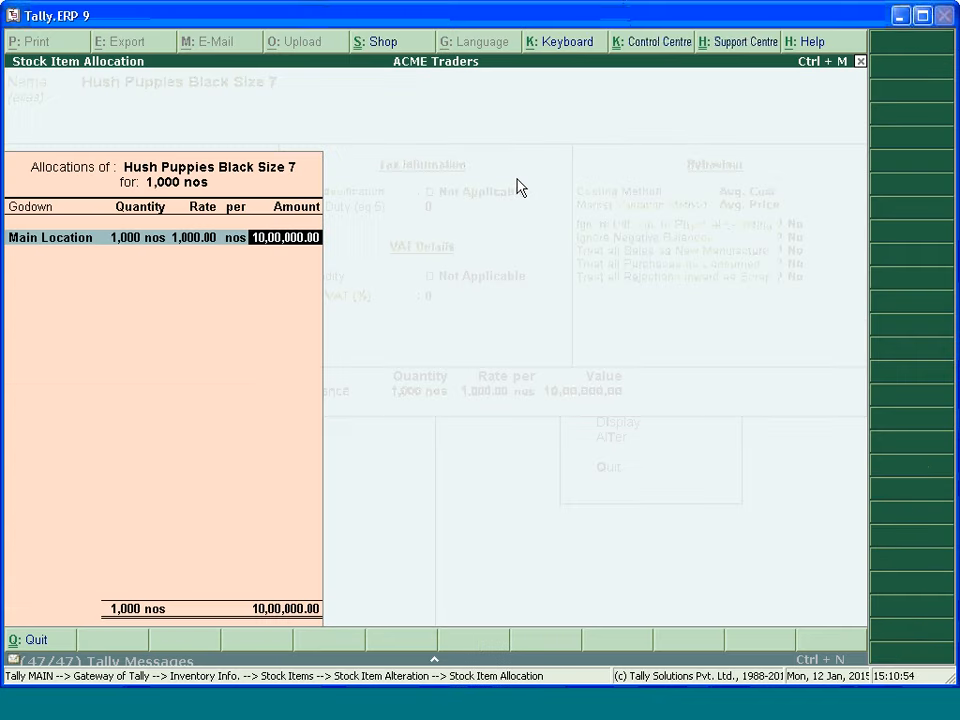
{"action": "key", "text": "Return"}
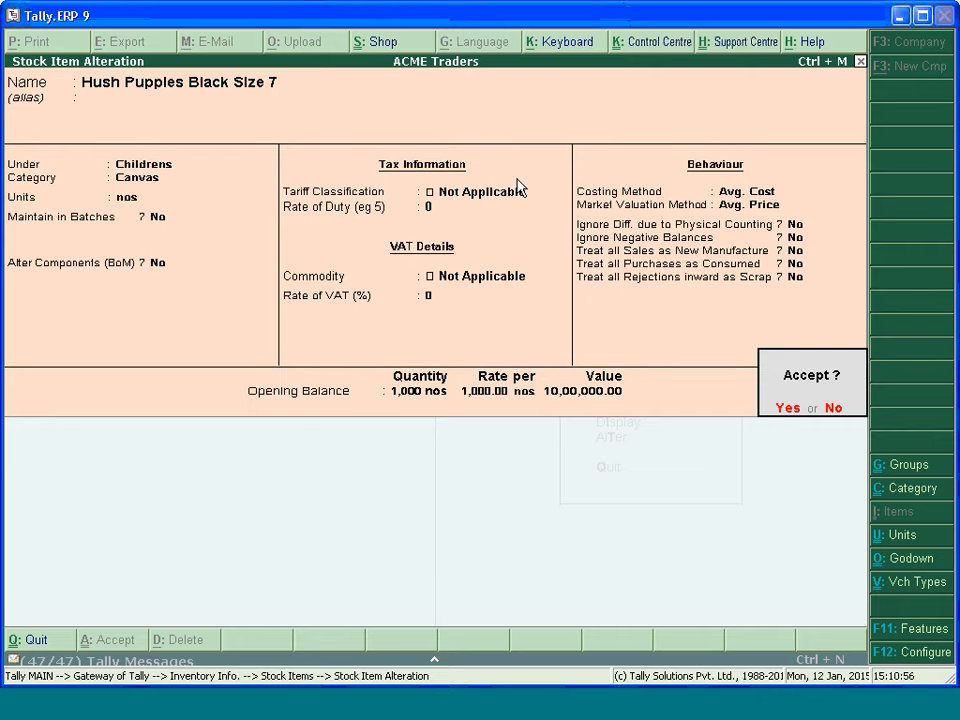
{"action": "key", "text": "Return"}
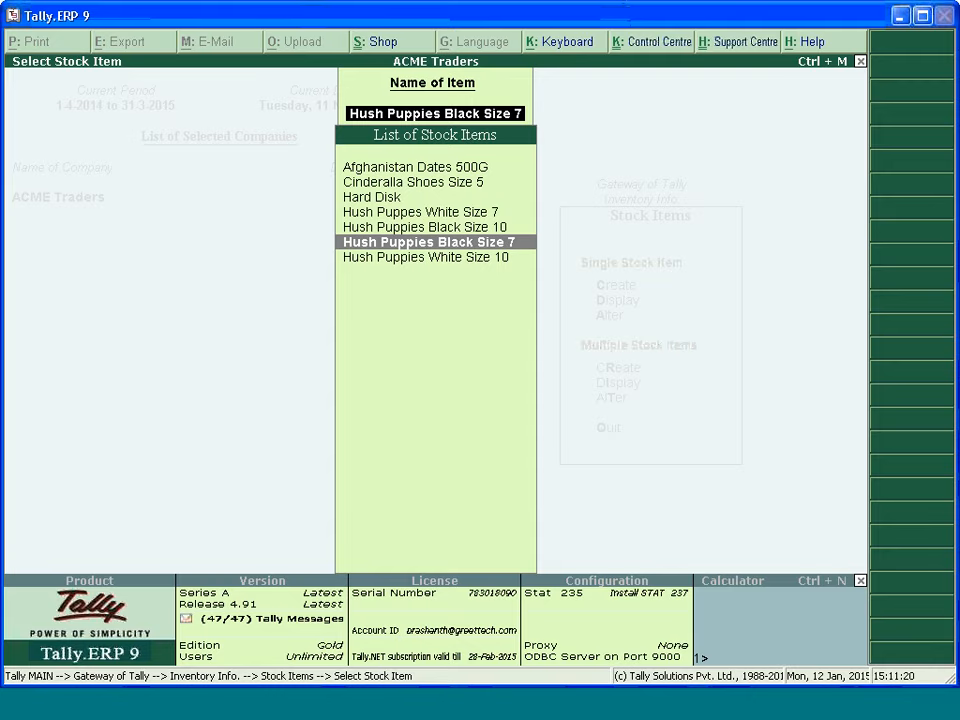
Open the Hush Puppes White Size 7 stock item for alteration and step through its details to the market valuation method.
{"action": "key", "text": "Up"}
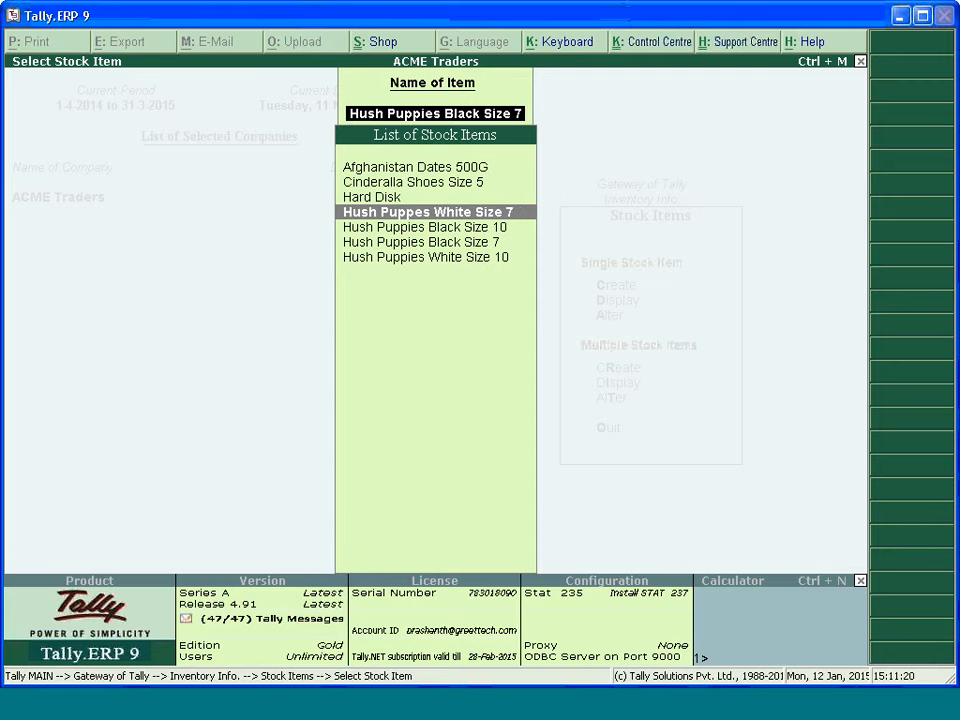
{"action": "key", "text": "Return"}
{"action": "key", "text": "Return"}
{"action": "key", "text": "Return"}
{"action": "key", "text": "Return"}
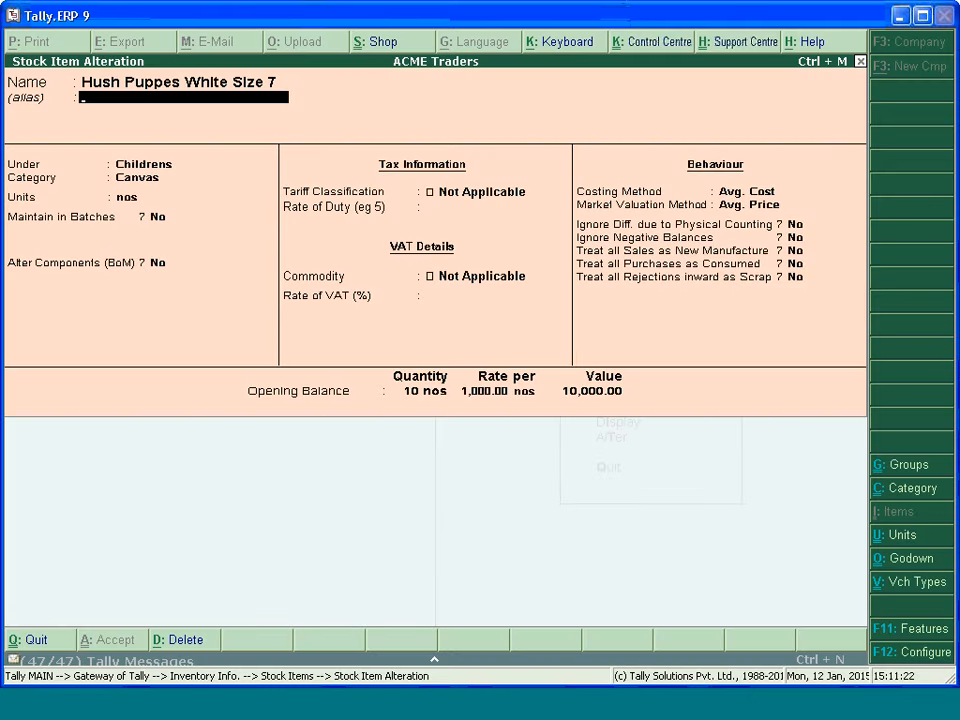
{"action": "key", "text": "Return"}
{"action": "key", "text": "Return"}
{"action": "key", "text": "Return"}
{"action": "key", "text": "Return"}
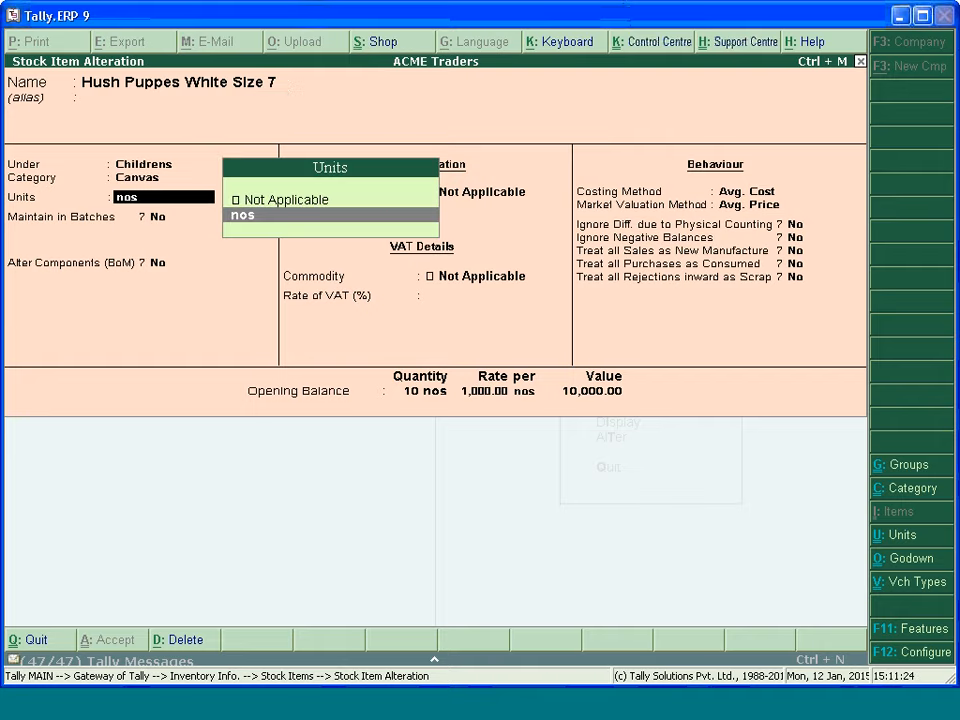
{"action": "key", "text": "Return"}
{"action": "key", "text": "Return"}
{"action": "key", "text": "Return"}
{"action": "key", "text": "Return"}
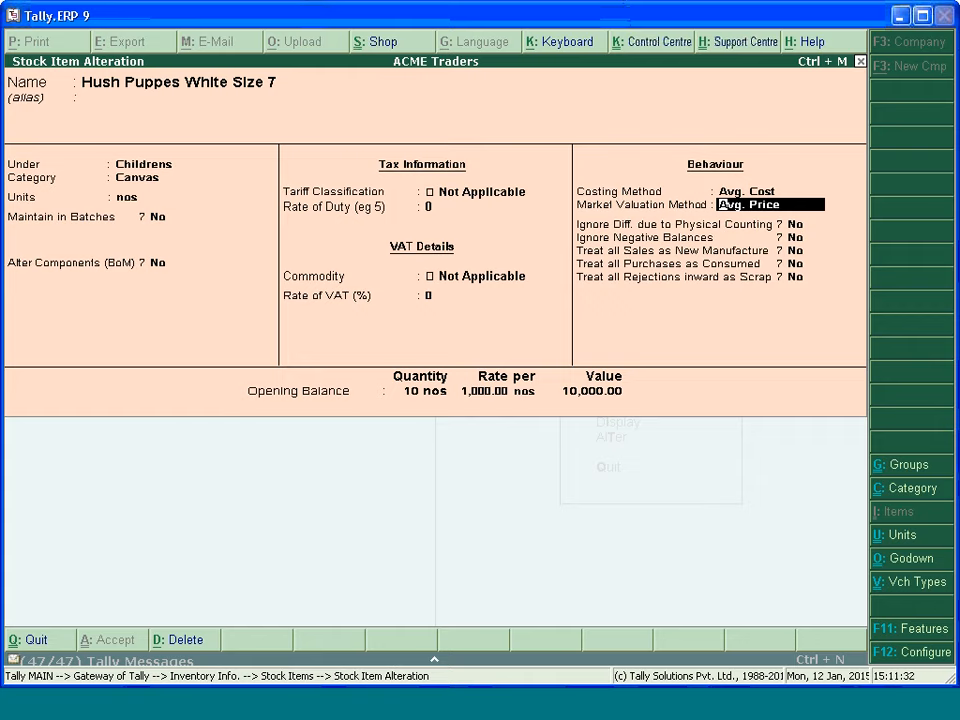
Return to the stock group of Hush Puppes White Size 7 and review its group and category.
{"action": "key", "text": "Up"}
{"action": "key", "text": "Up"}
{"action": "key", "text": "Up"}
{"action": "key", "text": "Up"}
{"action": "key", "text": "Up"}
{"action": "key", "text": "Up"}
{"action": "key", "text": "Up"}
{"action": "key", "text": "Up"}
{"action": "key", "text": "Up"}
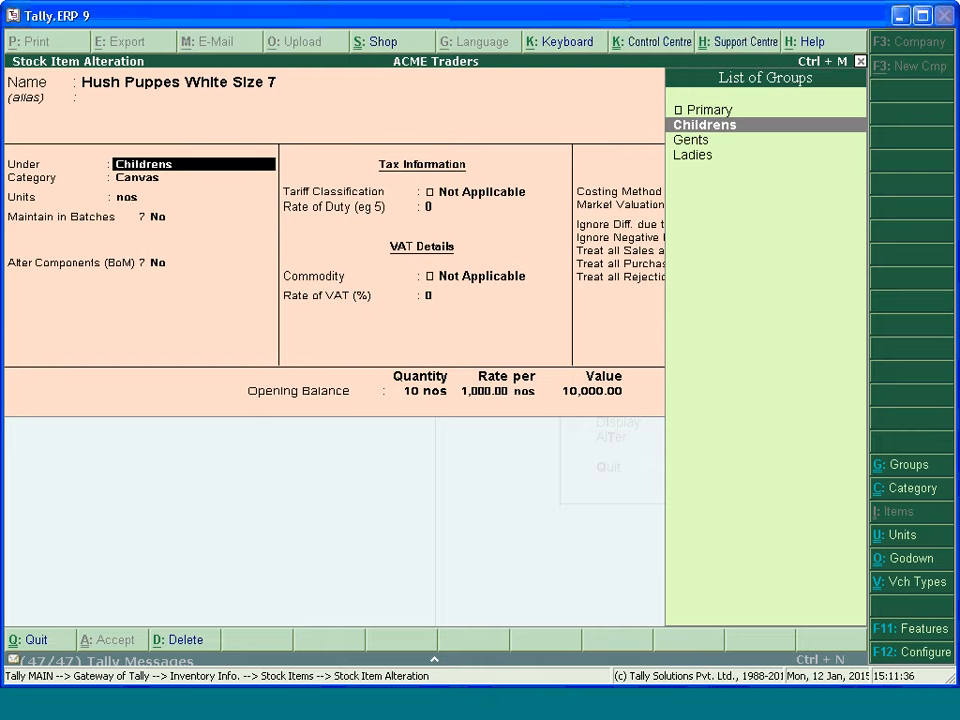
{"action": "key", "text": "Return"}
{"action": "key", "text": "Return"}
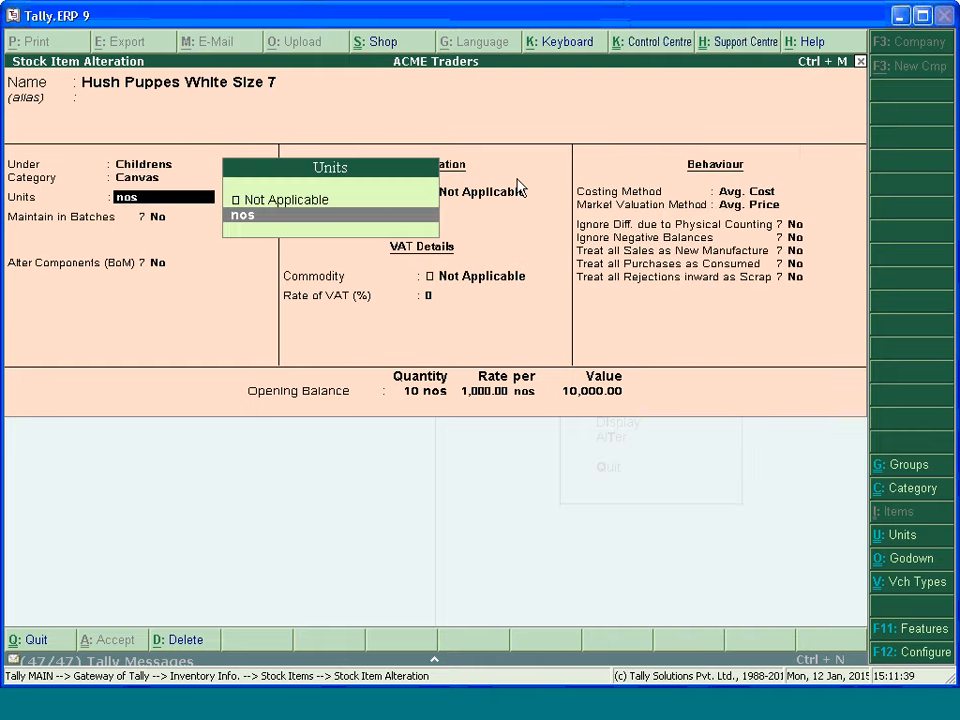
Step through the units, batch, component, tax and VAT details of Hush Puppes White Size 7 to the costing method.
{"action": "key", "text": "Return"}
{"action": "key", "text": "Return"}
{"action": "key", "text": "Return"}
{"action": "key", "text": "Return"}
{"action": "key", "text": "Return"}
{"action": "key", "text": "Return"}
{"action": "key", "text": "Return"}
{"action": "key", "text": "Return"}
{"action": "key", "text": "Return"}
{"action": "key", "text": "Return"}
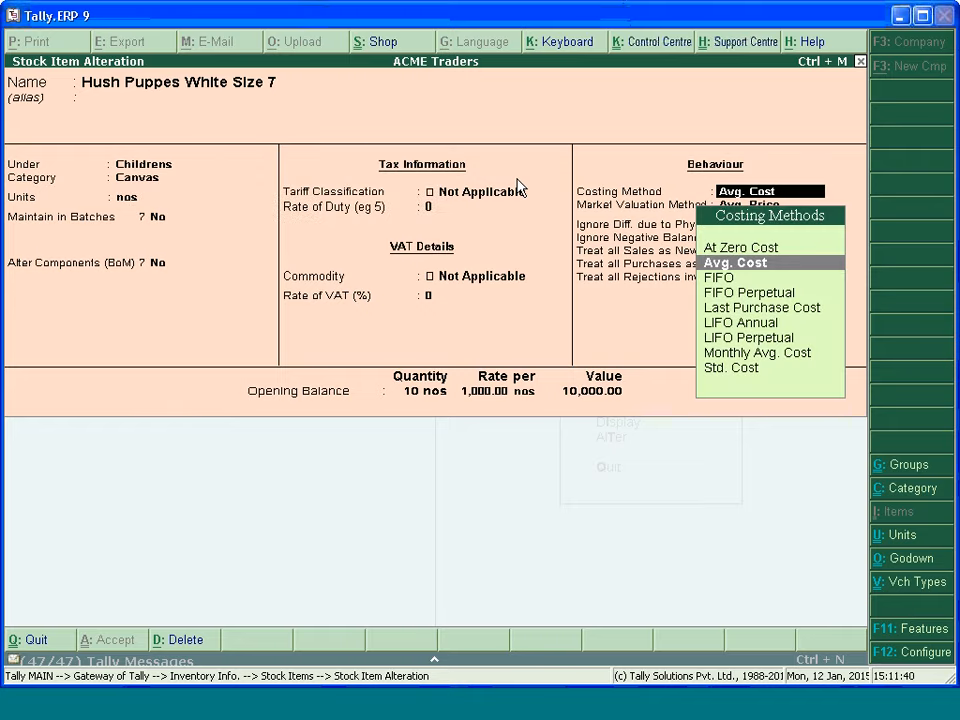
Review the behaviour settings and opening balance of Hush Puppes White Size 7, and accept the item.
{"action": "key", "text": "Return"}
{"action": "key", "text": "Return"}
{"action": "key", "text": "Return"}
{"action": "key", "text": "Return"}
{"action": "key", "text": "Return"}
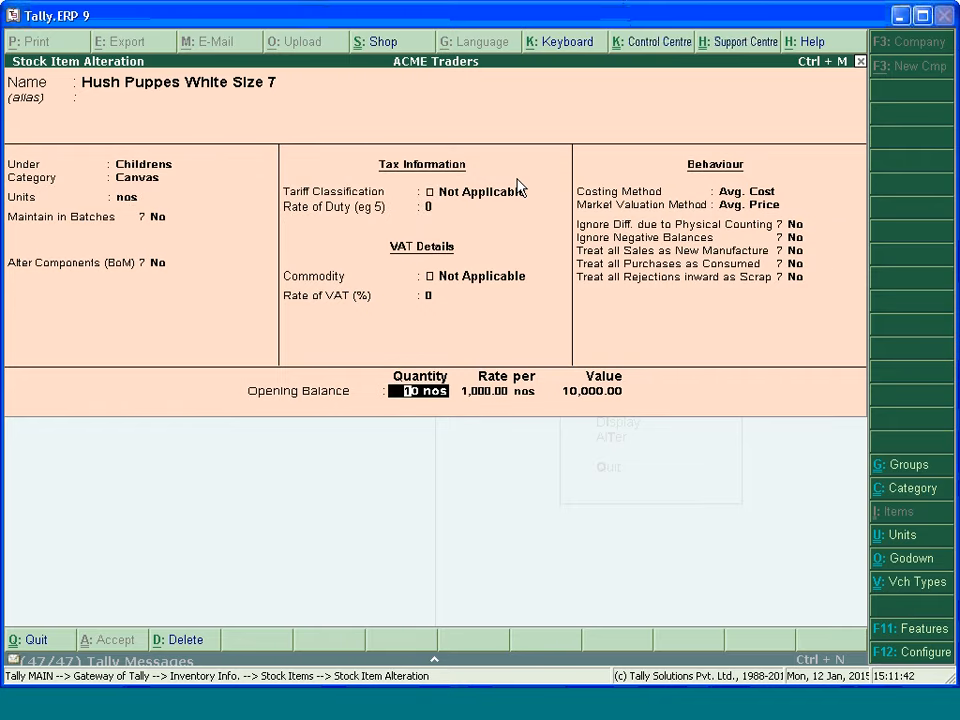
{"action": "key", "text": "Return"}
{"action": "key", "text": "Return"}
{"action": "key", "text": "Return"}
{"action": "key", "text": "Return"}
{"action": "key", "text": "Return"}
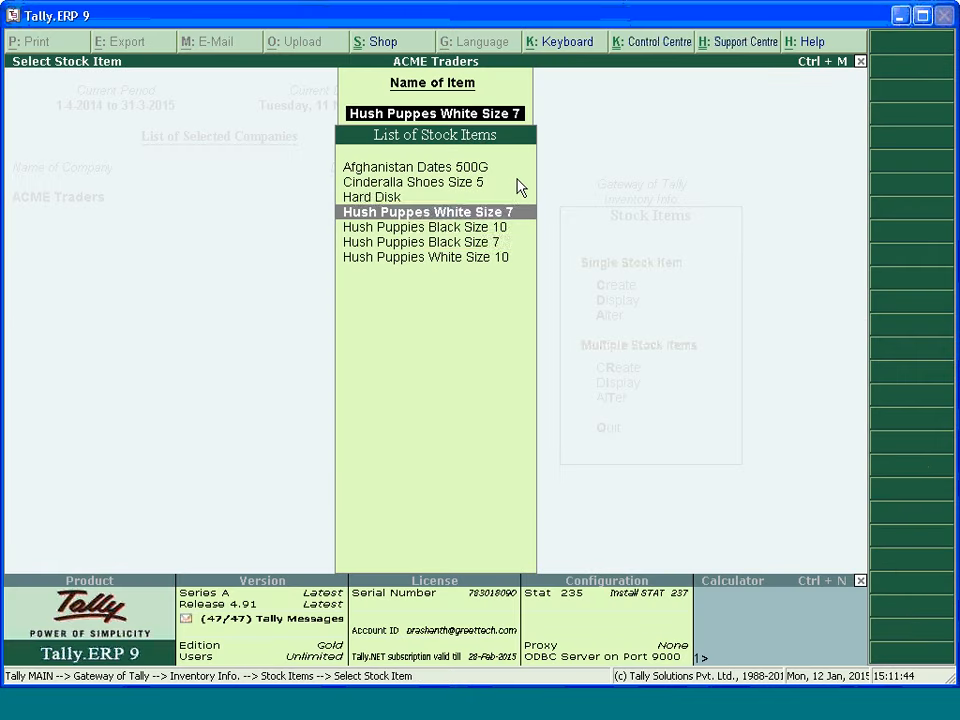
Open the Hush Puppies Black Size 10 stock item for alteration and examine its stock group and category.
{"action": "key", "text": "Down"}
{"action": "key", "text": "Down"}
{"action": "key", "text": "Up"}
{"action": "key", "text": "Return"}
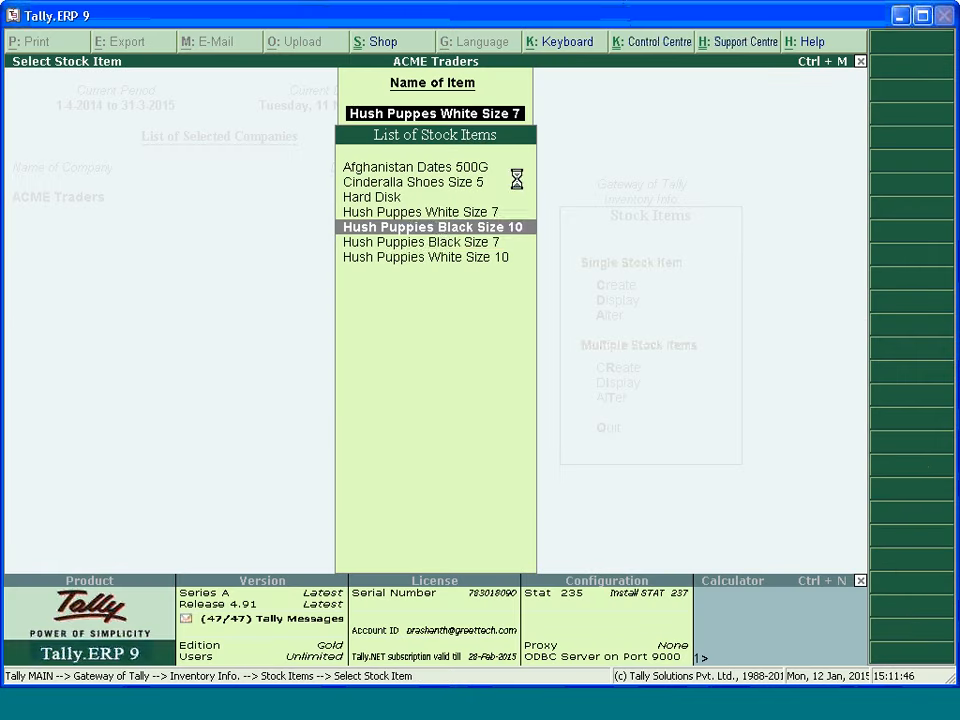
{"action": "key", "text": "Return"}
{"action": "key", "text": "Return"}
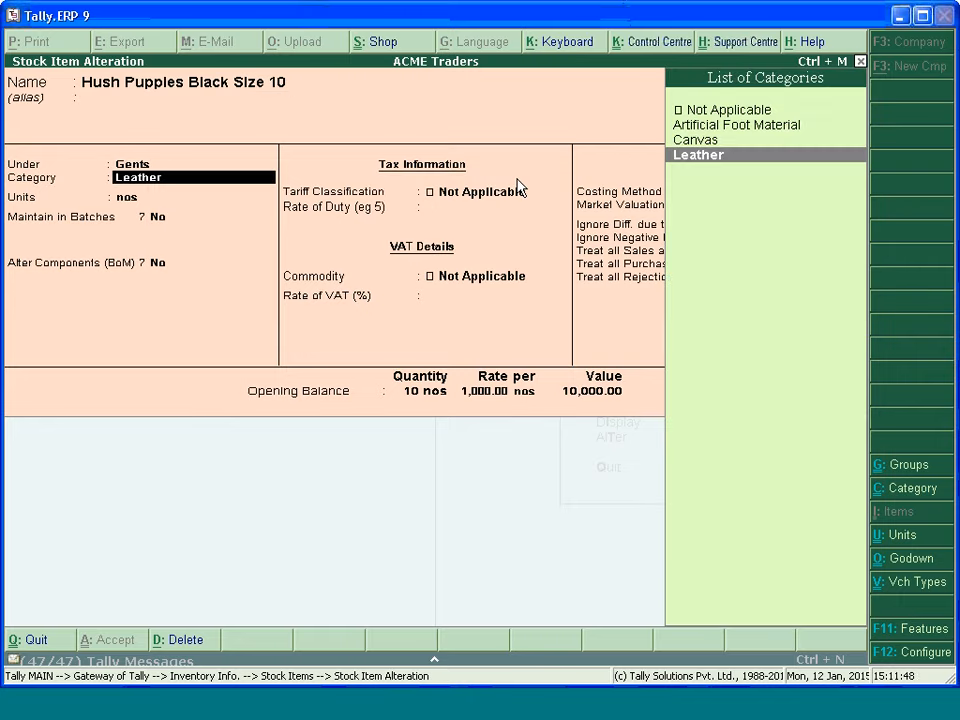
{"action": "key", "text": "Return"}
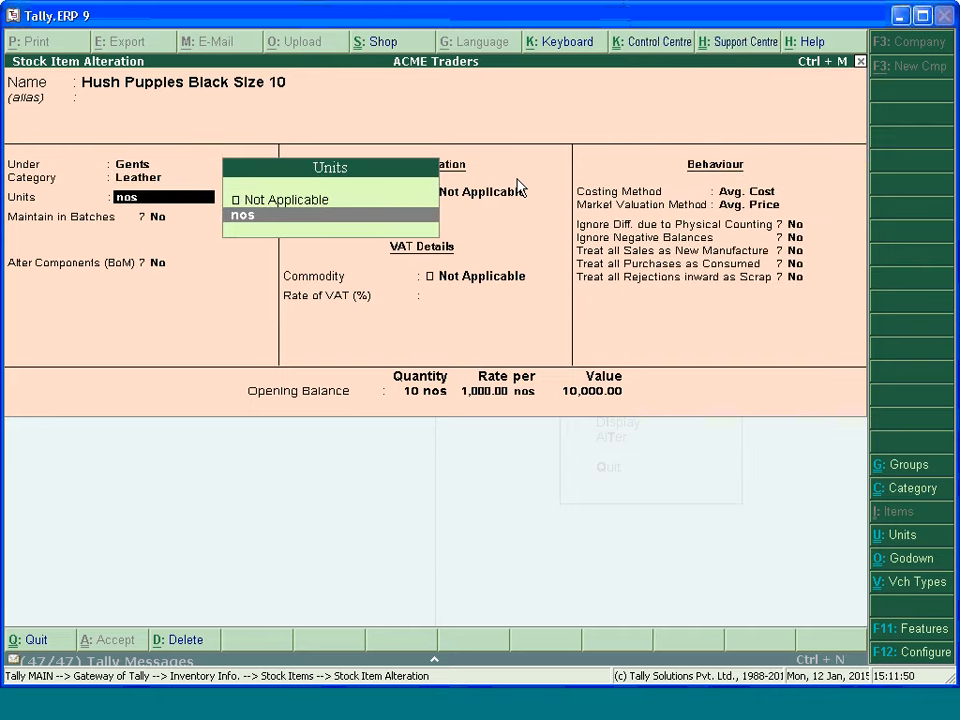
{"action": "key", "text": "BackSpace"}
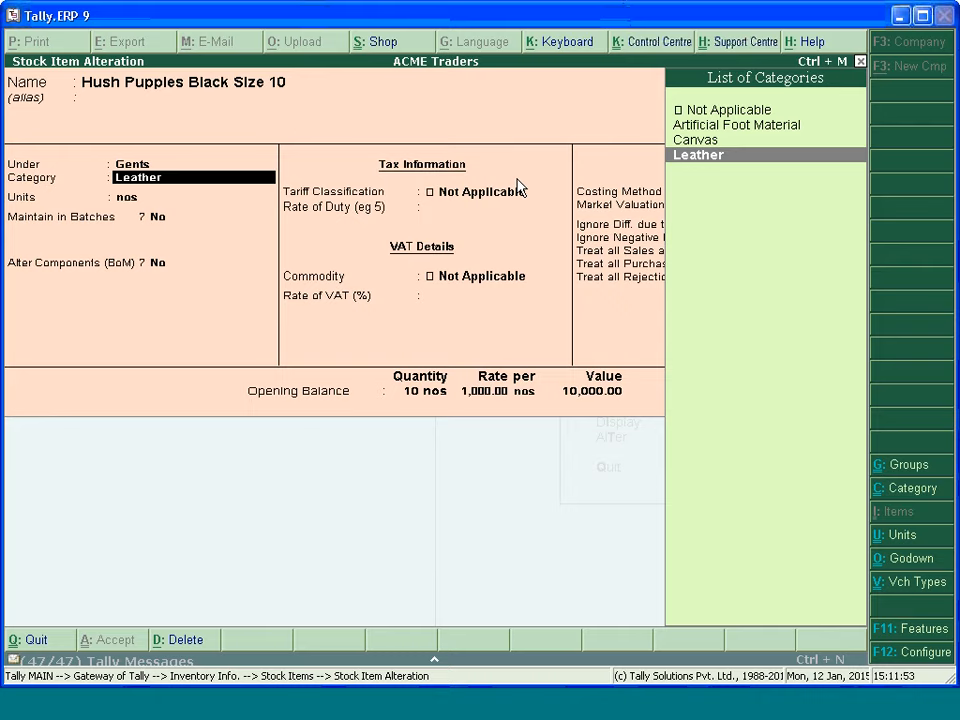
Step through the units, batch, component and tax details of Hush Puppies Black Size 10 to the VAT rate.
{"action": "key", "text": "Return"}
{"action": "key", "text": "Return"}
{"action": "key", "text": "Return"}
{"action": "key", "text": "Return"}
{"action": "key", "text": "Return"}
{"action": "key", "text": "Return"}
{"action": "key", "text": "Return"}
{"action": "key", "text": "Return"}
{"action": "key", "text": "Return"}
{"action": "key", "text": "Return"}
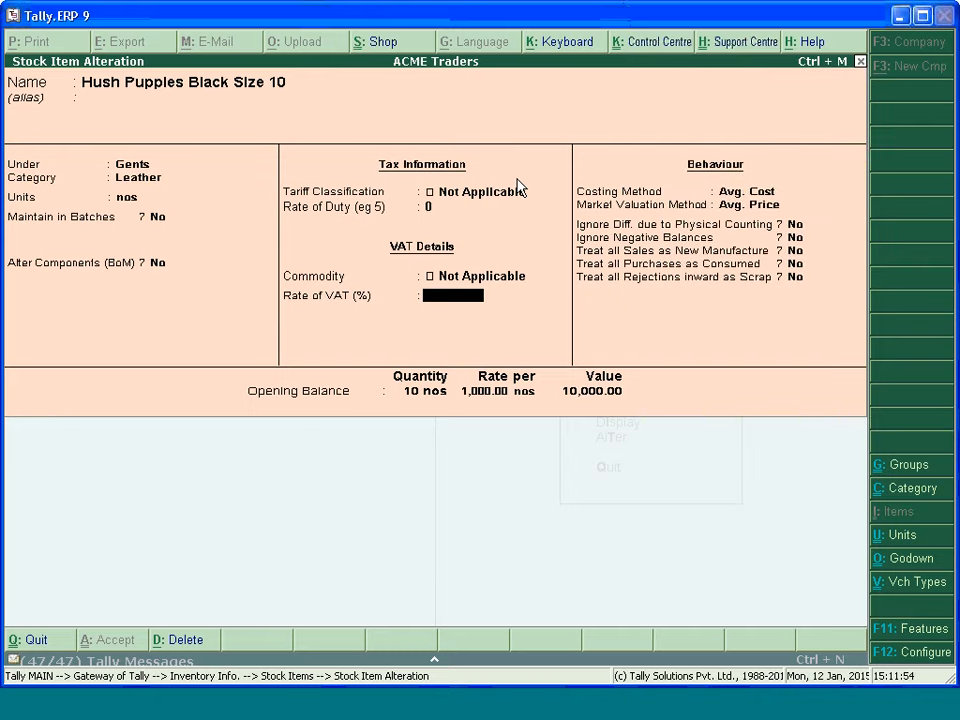
Review the opening balance and godown allocation of Hush Puppies Black Size 10, and accept the item.
{"action": "key", "text": "Return"}
{"action": "key", "text": "Return"}
{"action": "key", "text": "Return"}
{"action": "key", "text": "Return"}
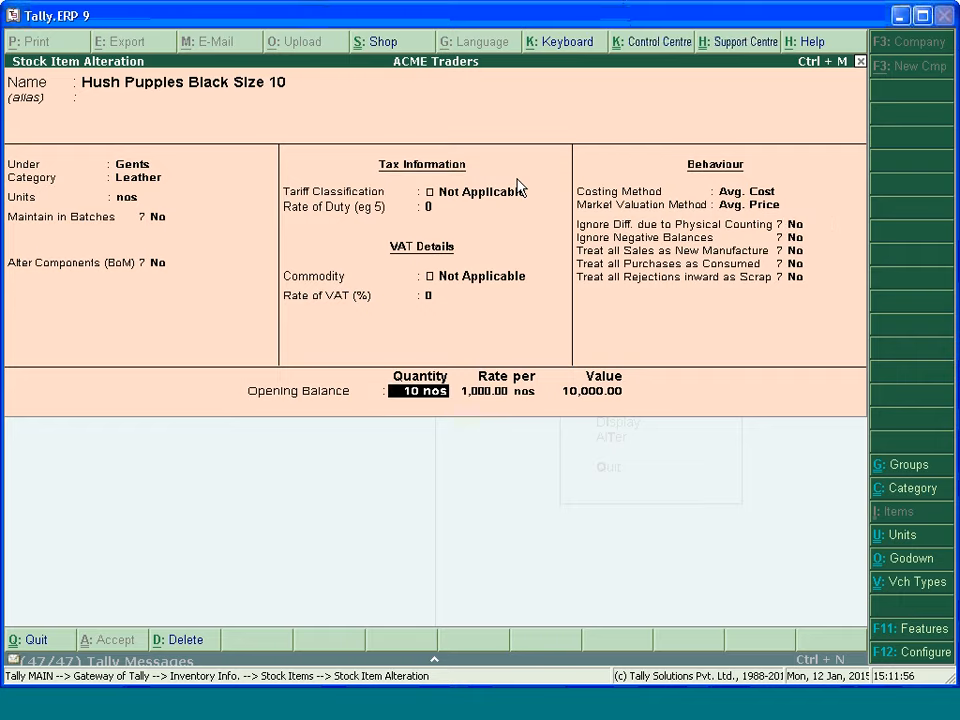
{"action": "key", "text": "Return"}
{"action": "key", "text": "Return"}
{"action": "key", "text": "Return"}
{"action": "key", "text": "Return"}
{"action": "key", "text": "Return"}
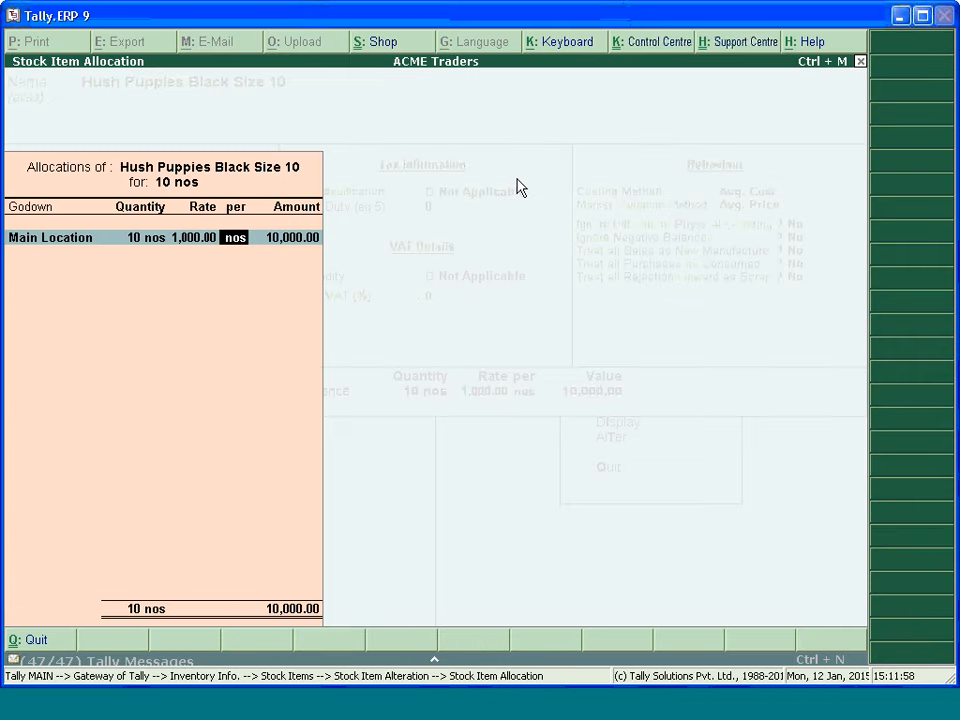
{"action": "key", "text": "Return"}
{"action": "key", "text": "Return"}
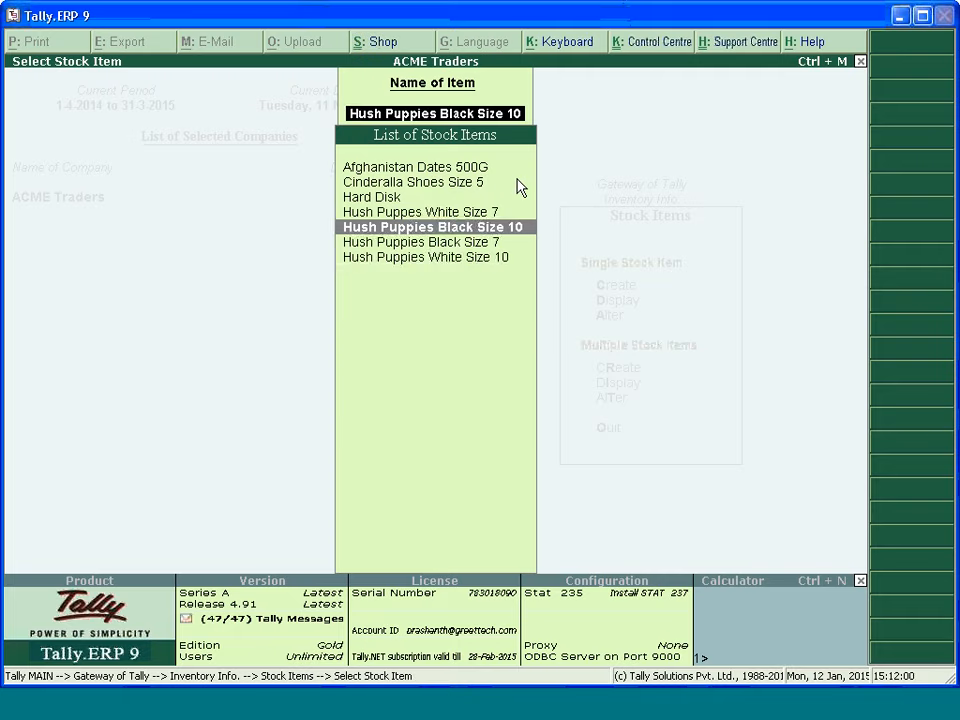
Open the Hush Puppies White Size 10 stock item for alteration and review its stock group and category.
{"action": "key", "text": "Down"}
{"action": "key", "text": "Down"}
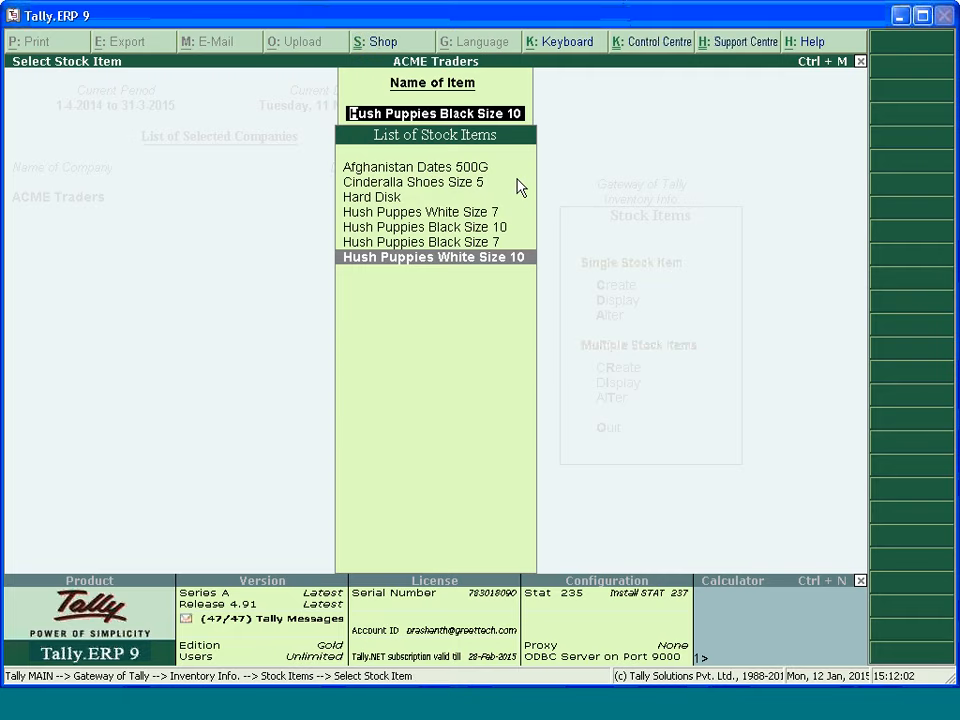
{"action": "key", "text": "Return"}
{"action": "key", "text": "Return"}
{"action": "key", "text": "Return"}
{"action": "key", "text": "Return"}
{"action": "key", "text": "Return"}
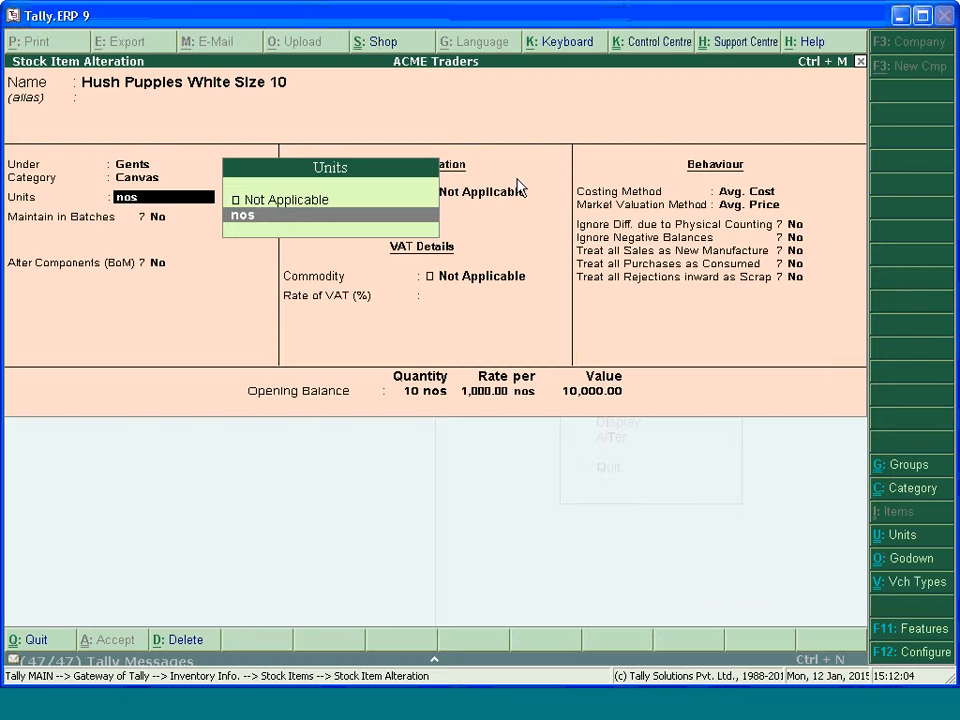
Step through the units, tax, VAT and costing details of Hush Puppies White Size 10.
{"action": "key", "text": "Return"}
{"action": "key", "text": "Return"}
{"action": "key", "text": "Return"}
{"action": "key", "text": "Return"}
{"action": "key", "text": "Return"}
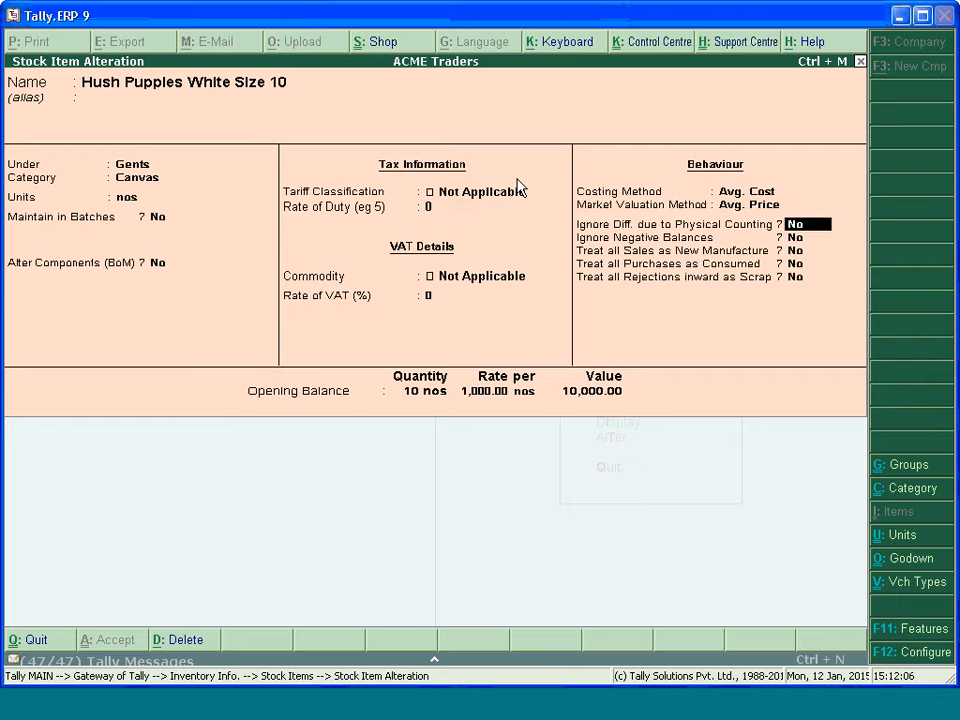
Review the remaining behaviour settings and opening balance allocation of Hush Puppies White Size 10, and accept the item.
{"action": "key", "text": "Return"}
{"action": "key", "text": "Return"}
{"action": "key", "text": "Return"}
{"action": "key", "text": "Return"}
{"action": "key", "text": "Return"}
{"action": "key", "text": "Return"}
{"action": "key", "text": "Return"}
{"action": "key", "text": "Return"}
{"action": "key", "text": "Return"}
{"action": "key", "text": "Return"}
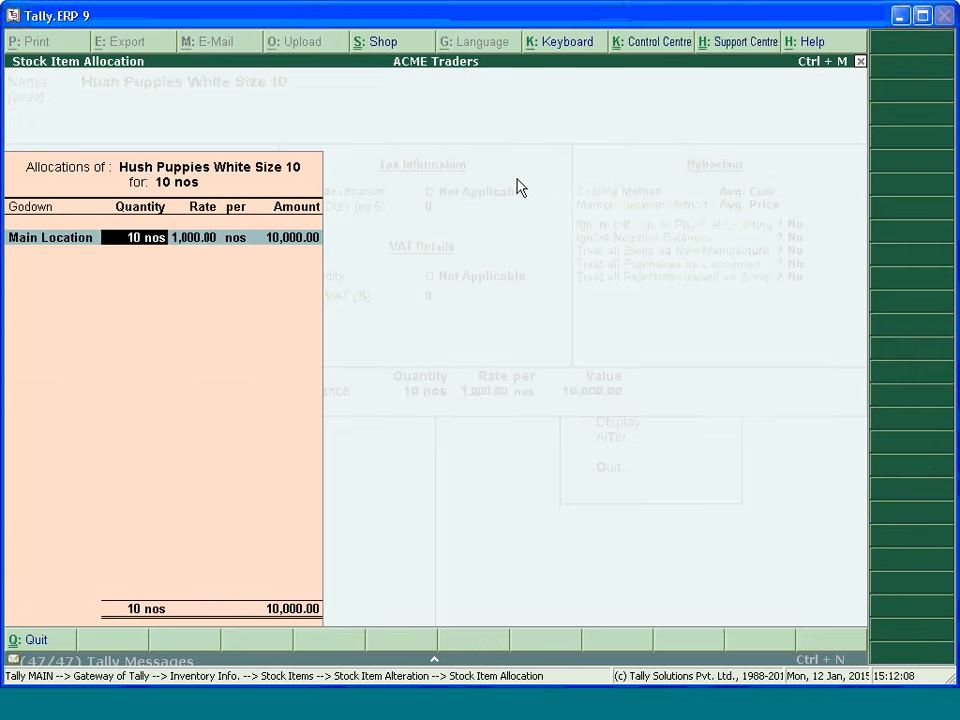
{"action": "key", "text": "Return"}
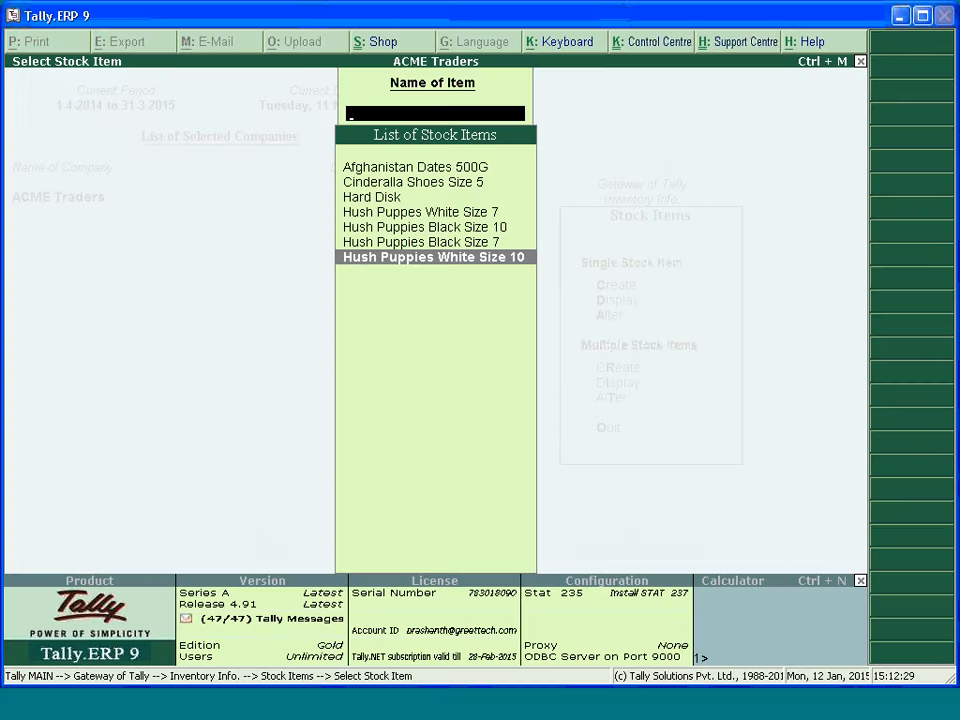
Leave the stock item selection and shrink the program window so that it no longer fills the screen.
{"action": "key", "text": "Escape"}
{"action": "key", "text": "Escape"}
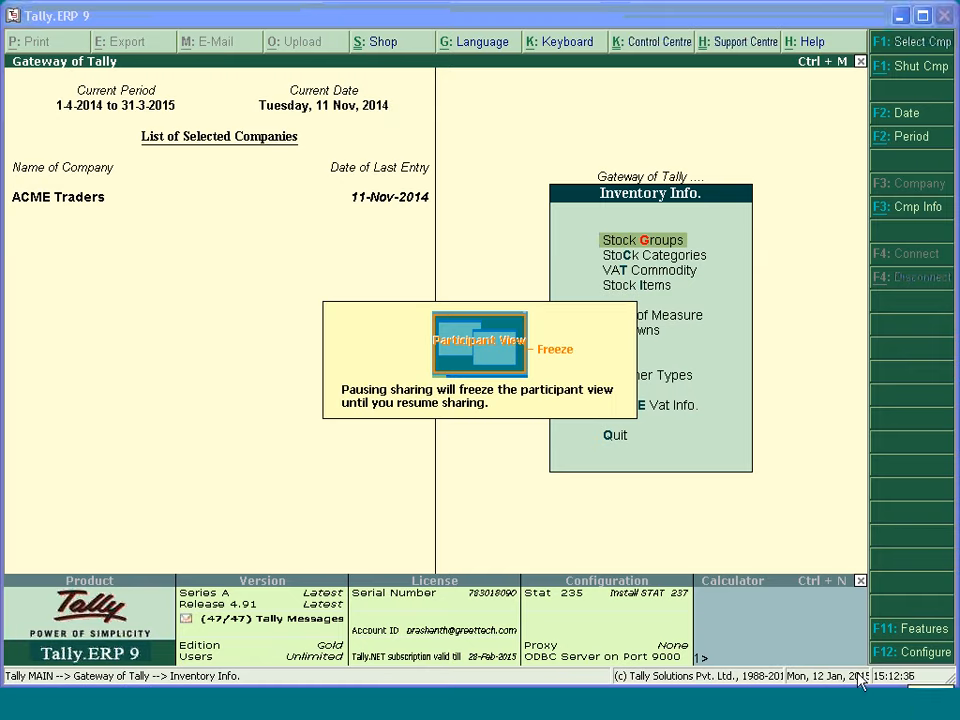
{"action": "left_click_drag", "start_coordinate": [954, 683], "coordinate": [877, 621]}
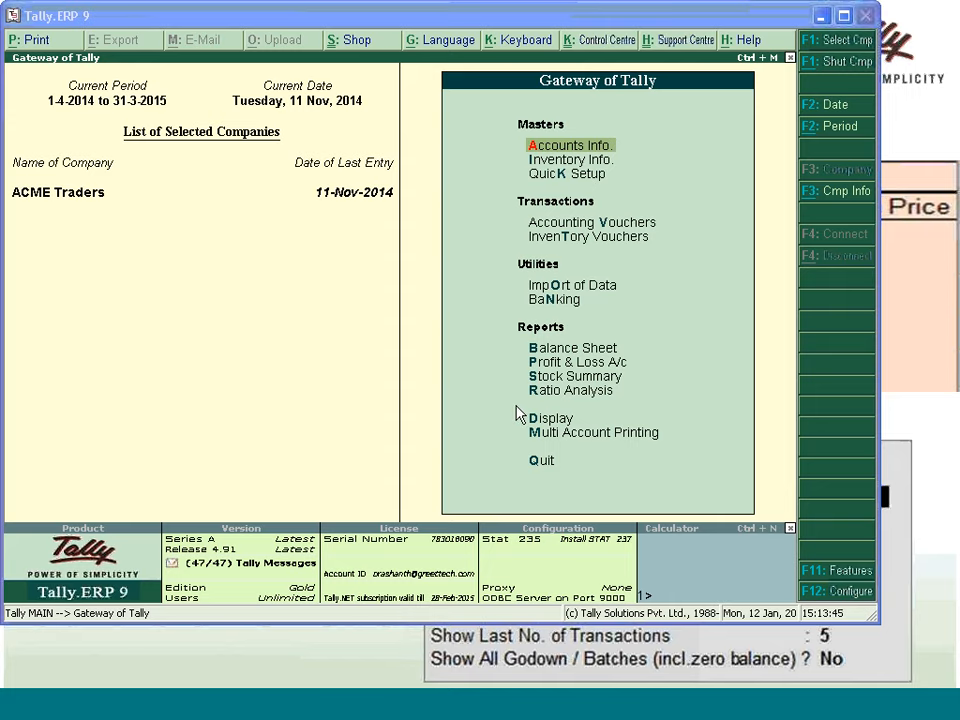
Open the Display reports of ACME Traders from the Gateway of Tally.
{"action": "key", "text": "Down"}
{"action": "key", "text": "Down"}
{"action": "key", "text": "Down"}
{"action": "key", "text": "Down"}
{"action": "key", "text": "Down"}
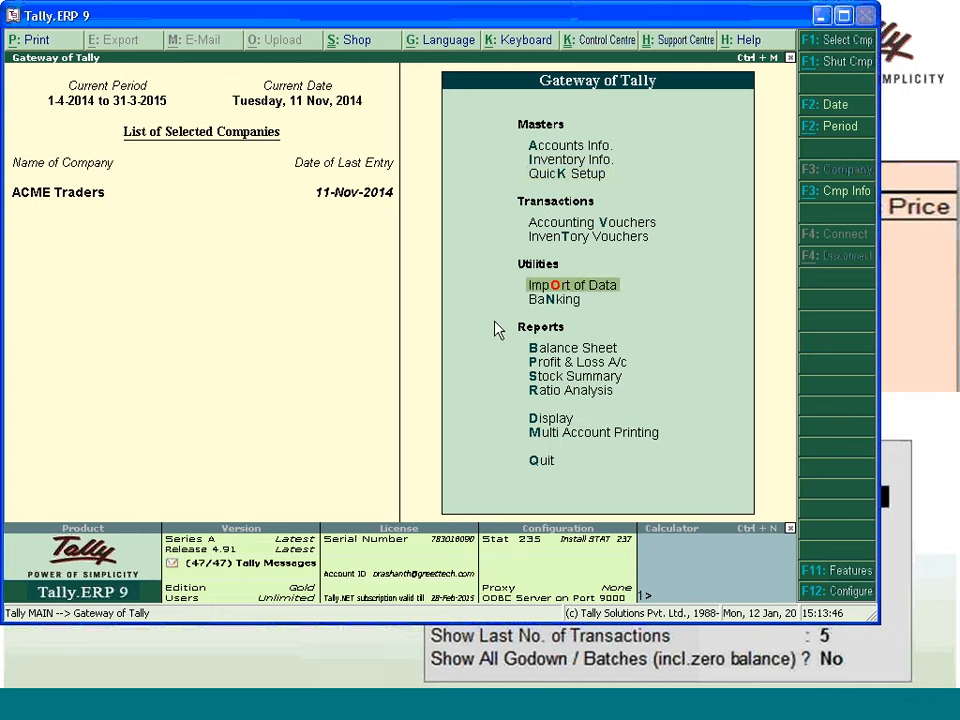
{"action": "key", "text": "Down"}
{"action": "key", "text": "Down"}
{"action": "key", "text": "Down"}
{"action": "key", "text": "Down"}
{"action": "key", "text": "Down"}
{"action": "key", "text": "Down"}
{"action": "key", "text": "Return"}
Open the Group Summary from the Inventory Books for the Primary stock group.
{"action": "key", "text": "Down"}
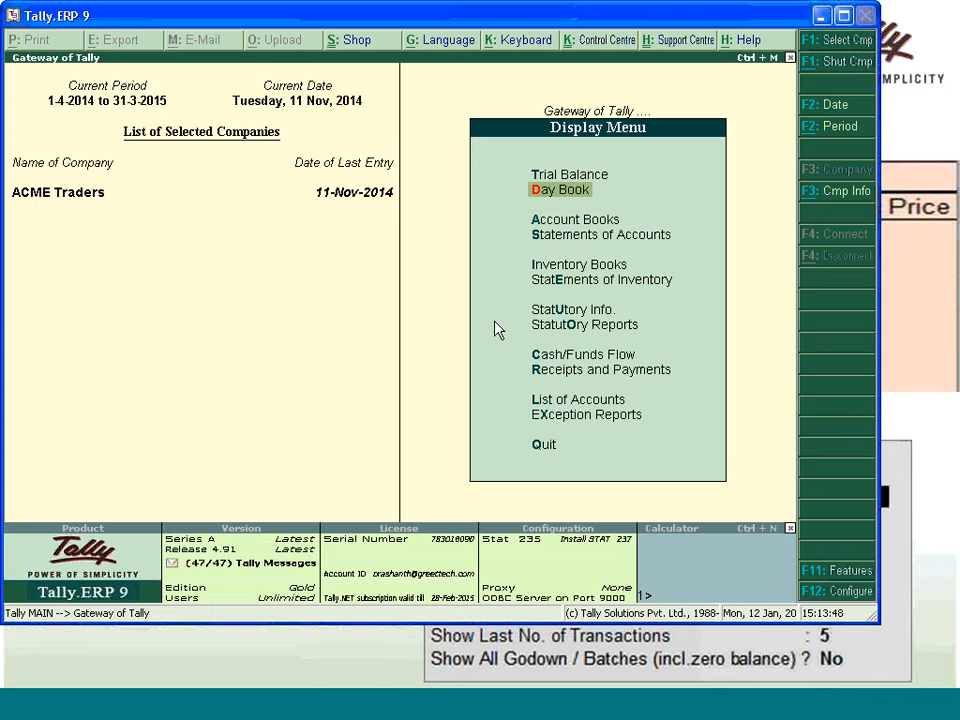
{"action": "key", "text": "Down"}
{"action": "key", "text": "Down"}
{"action": "key", "text": "Down"}
{"action": "key", "text": "Down"}
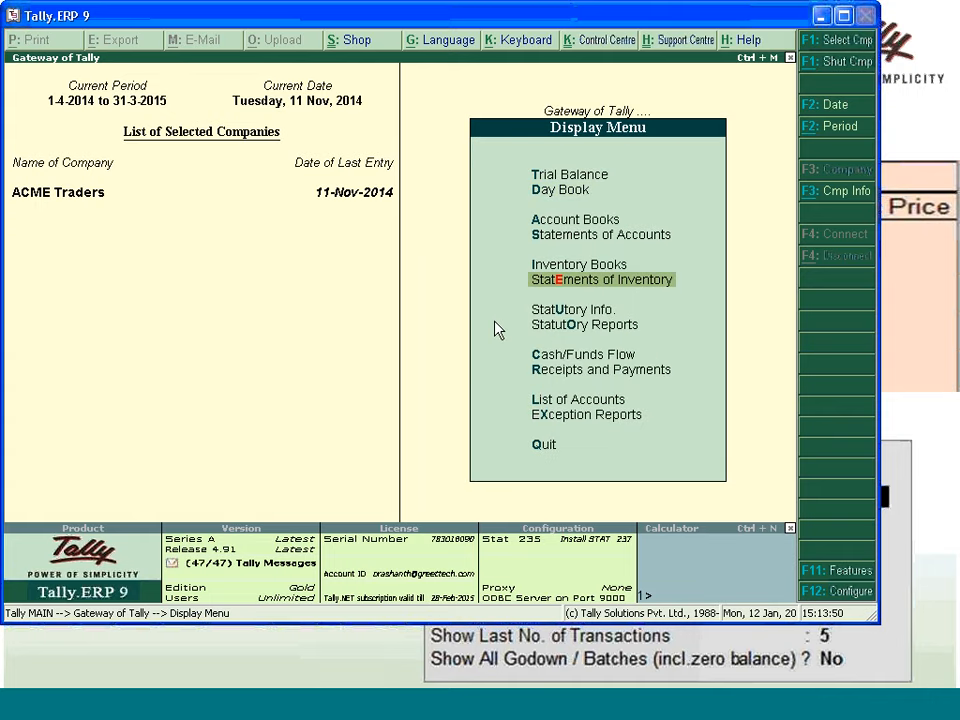
{"action": "key", "text": "Up"}
{"action": "key", "text": "Return"}
{"action": "key", "text": "Down"}
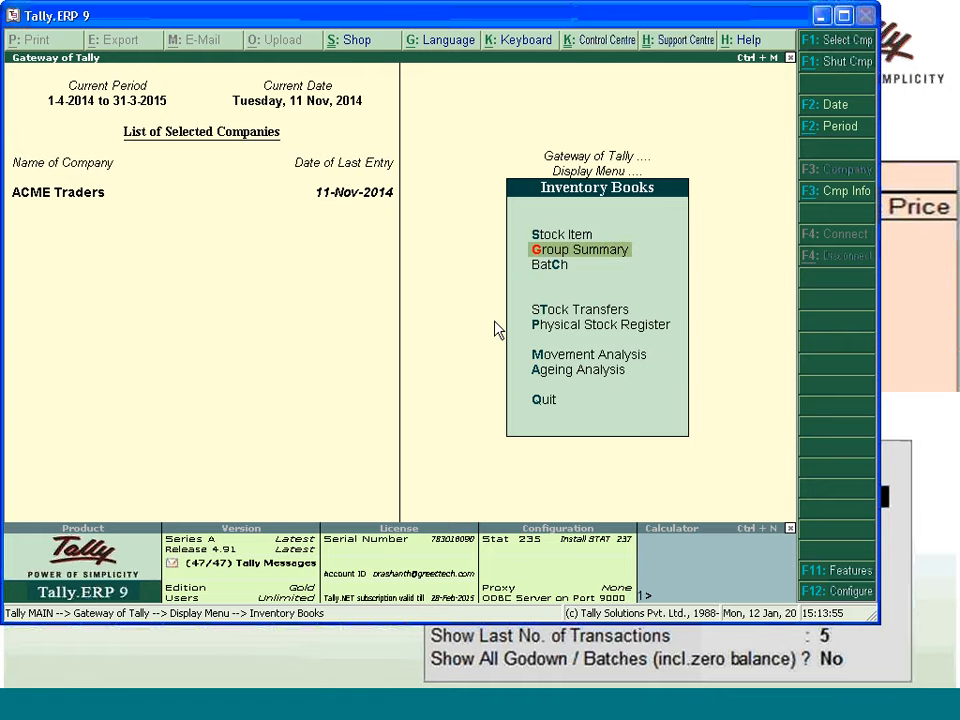
{"action": "key", "text": "Return"}
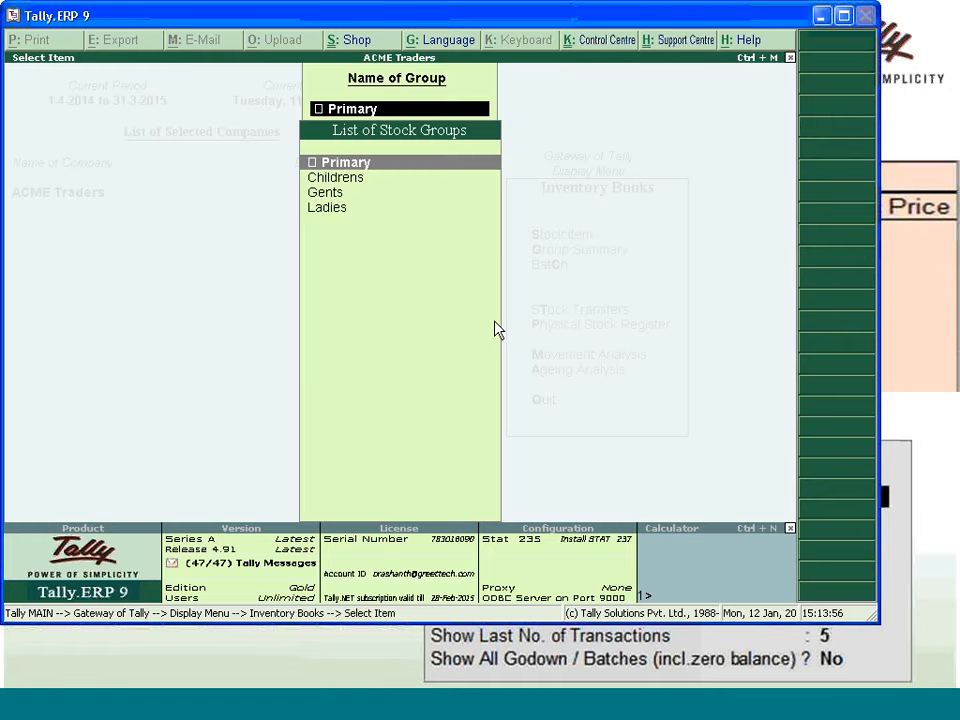
{"action": "key", "text": "Return"}
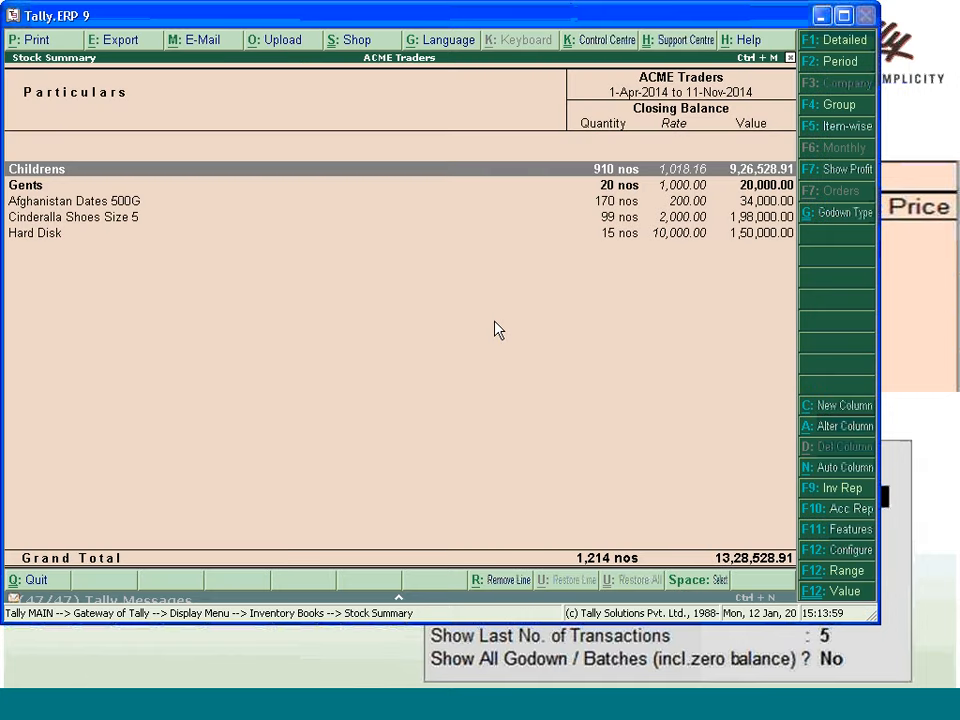
Show the stock summary in detail and examine the Hush Puppies items under the Childrens and Gents groups.
{"action": "key", "text": "alt+F1"}
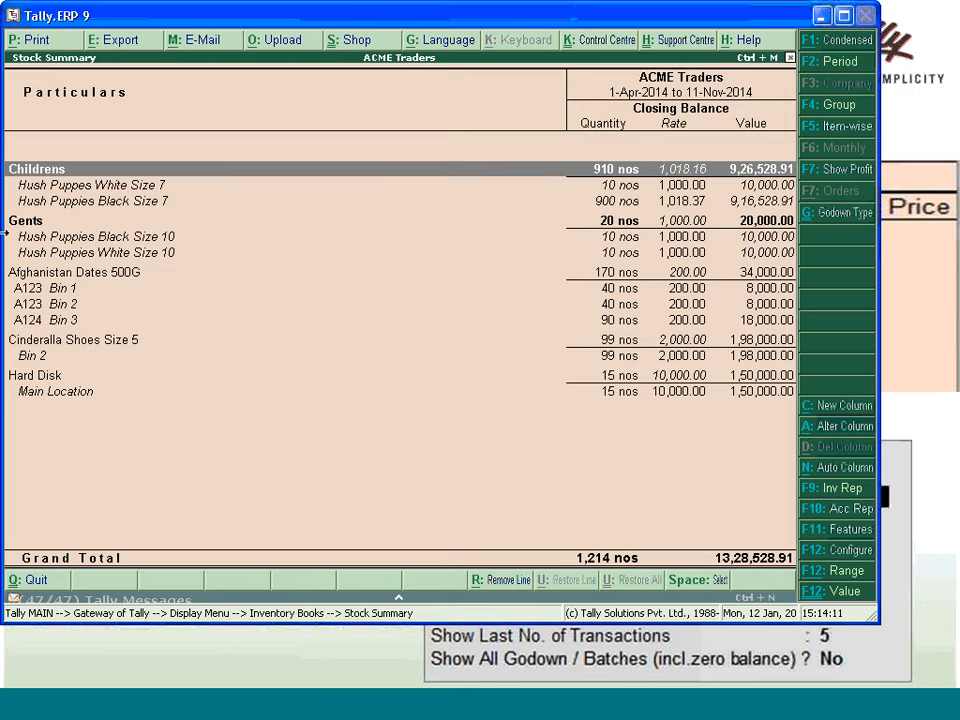
{"action": "key", "text": "Down"}
{"action": "key", "text": "Down"}
{"action": "key", "text": "Down"}
{"action": "key", "text": "Up"}
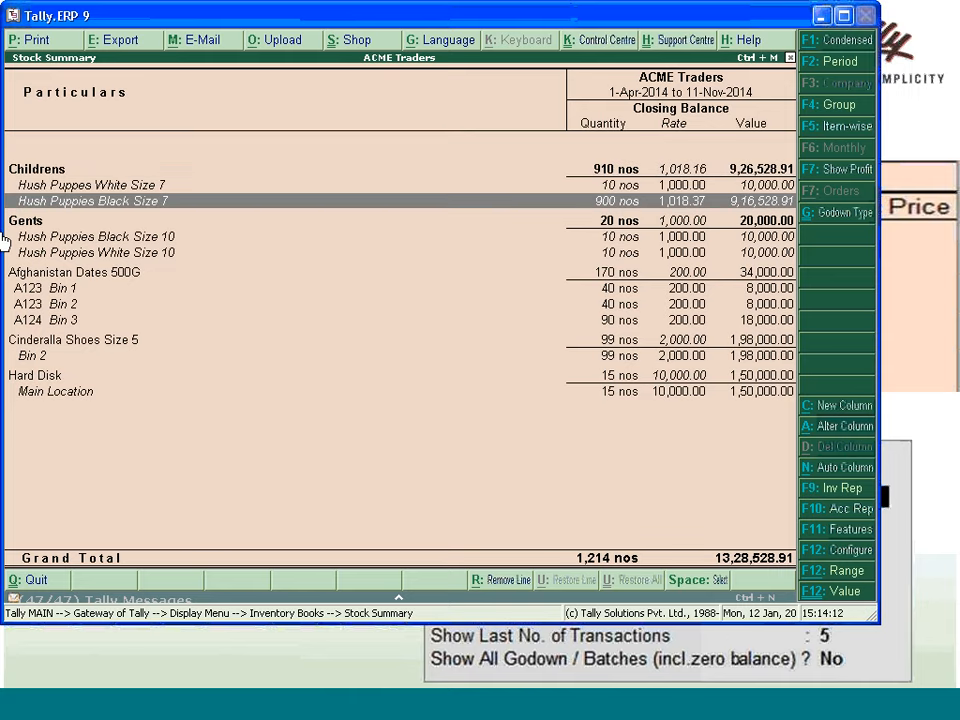
{"action": "key", "text": "Up"}
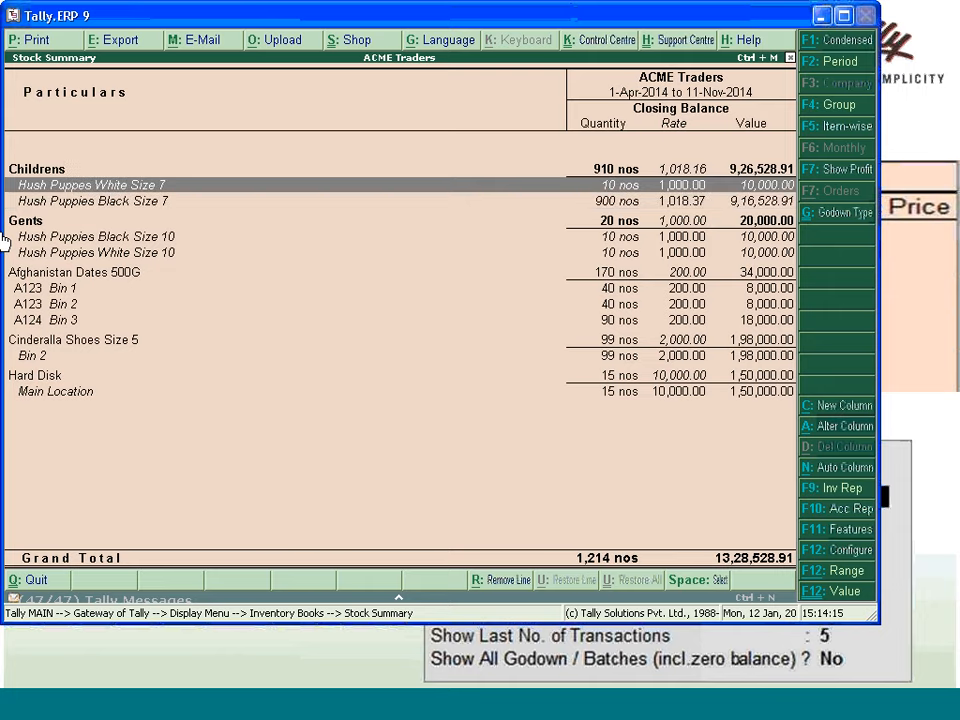
{"action": "key", "text": "Down"}
{"action": "key", "text": "Down"}
{"action": "key", "text": "Down"}
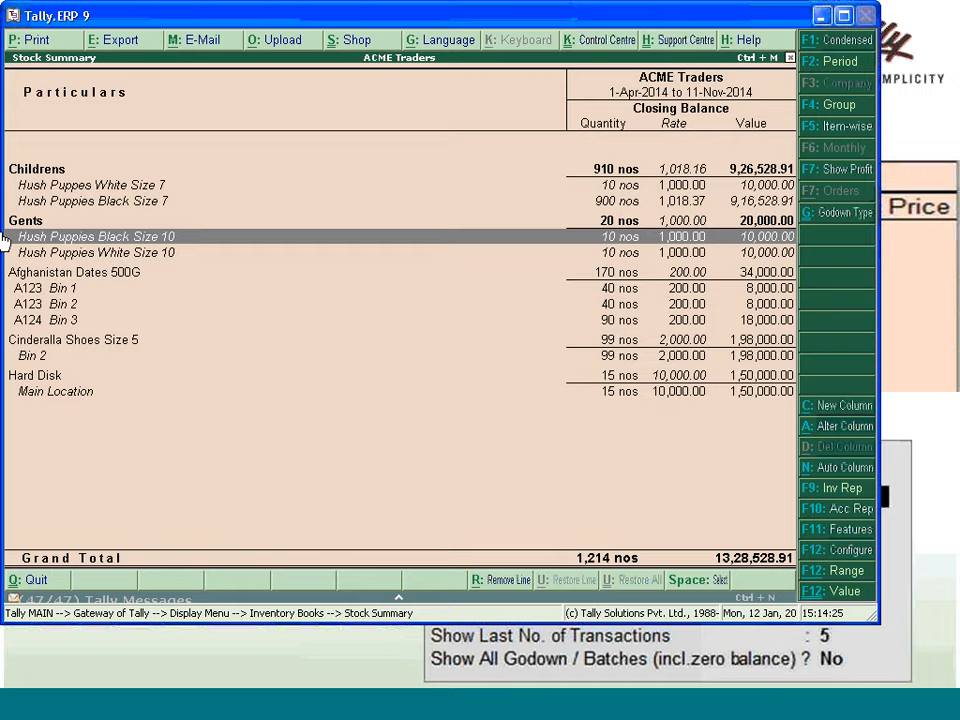
Close the stock group summary and return to the Gateway of Tally.
{"action": "key", "text": "Escape"}
{"action": "key", "text": "g"}
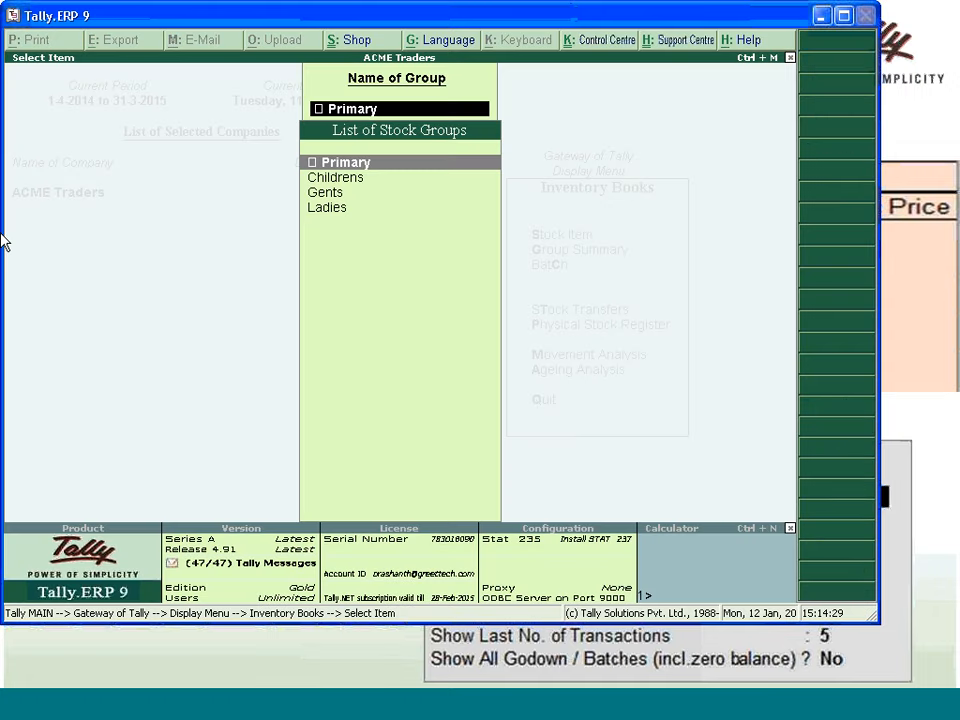
{"action": "key", "text": "Escape"}
{"action": "key", "text": "Escape"}
{"action": "key", "text": "Escape"}
{"action": "key", "text": "Escape"}
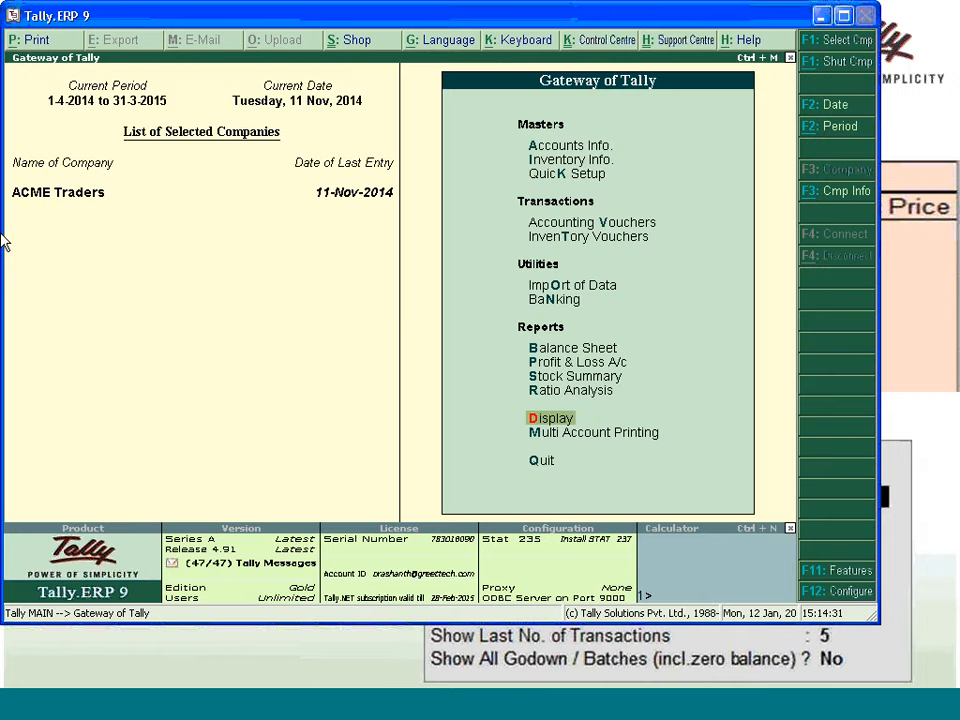
Open the Categories report from the Statements of Inventory for the Primary stock category.
{"action": "key", "text": "Return"}
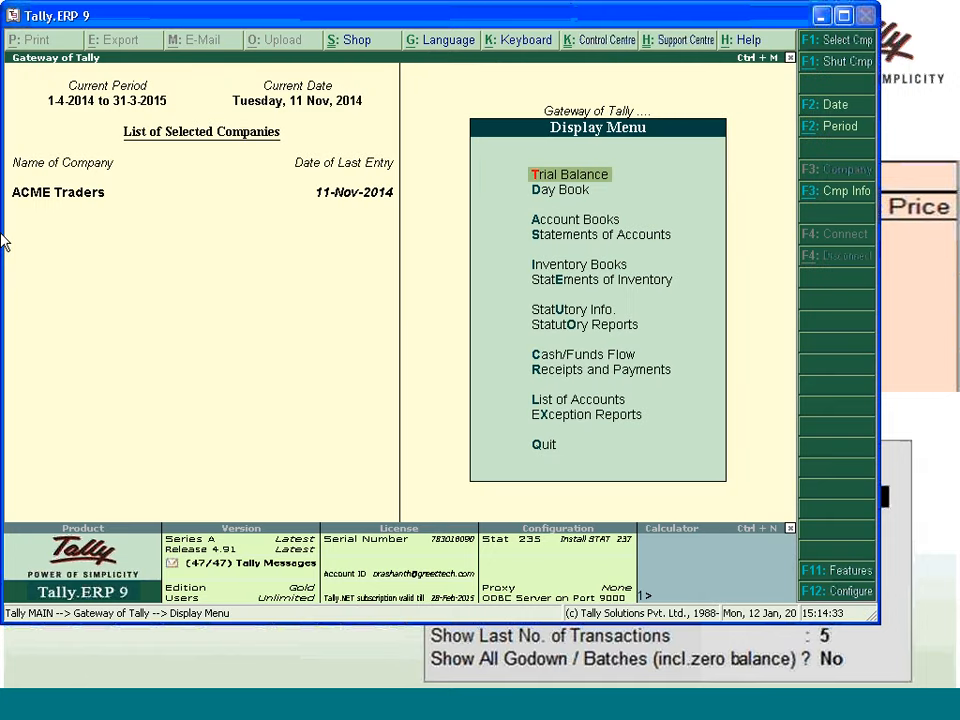
{"action": "key", "text": "Down"}
{"action": "key", "text": "Down"}
{"action": "key", "text": "Down"}
{"action": "key", "text": "Down"}
{"action": "key", "text": "Down"}
{"action": "key", "text": "Return"}
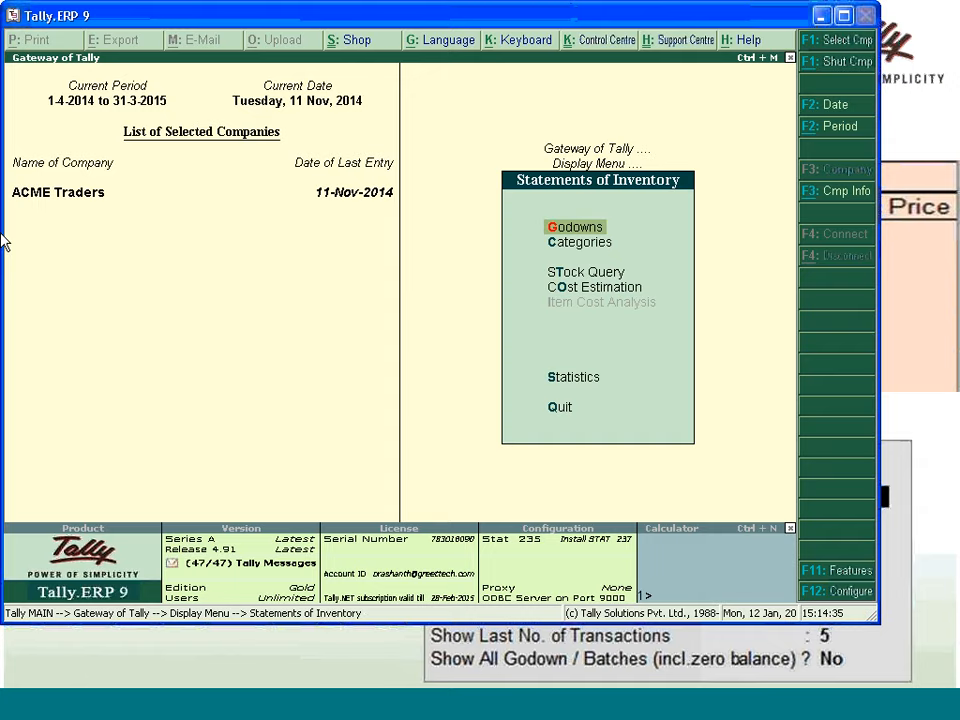
{"action": "key", "text": "Down"}
{"action": "key", "text": "Return"}
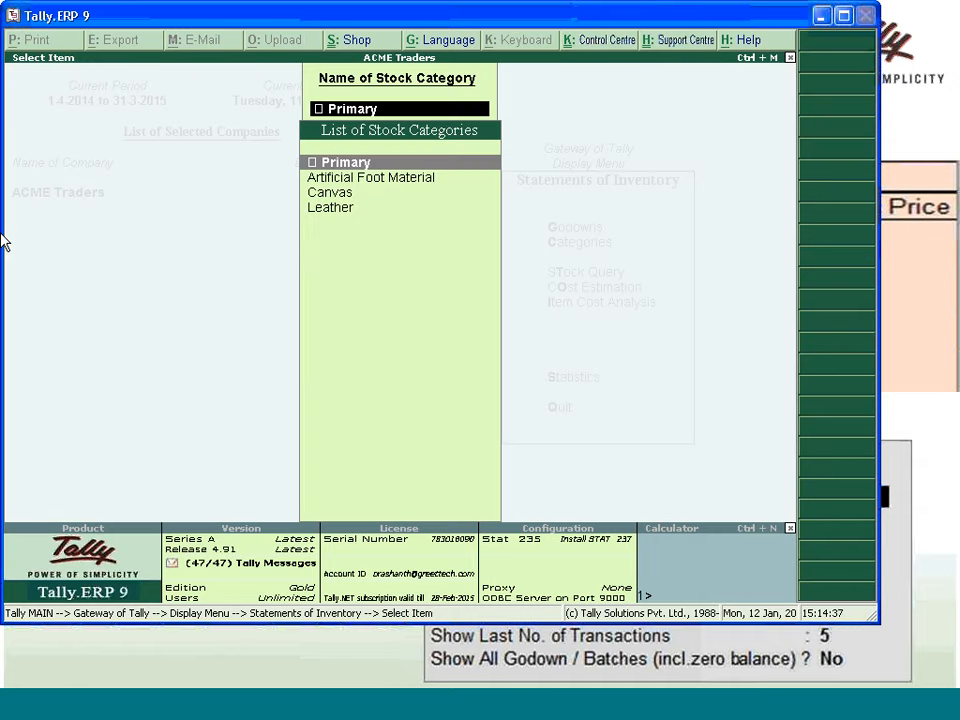
{"action": "key", "text": "Return"}
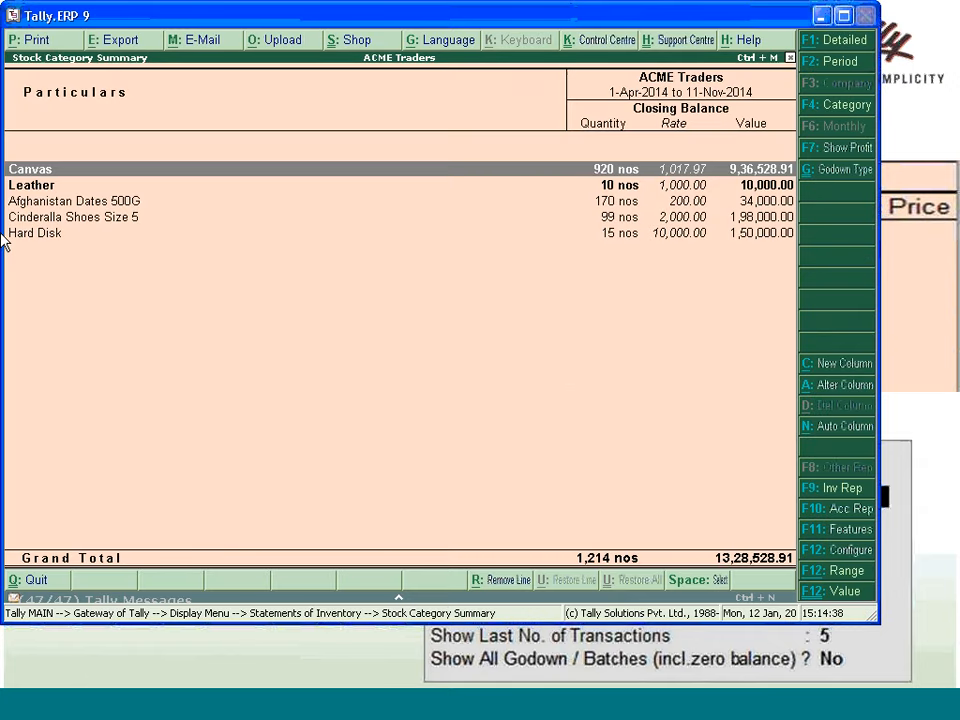
Show the category summary in detail, examine which Hush Puppies items fall under Canvas and Leather, and close the report.
{"action": "key", "text": "alt+F1"}
{"action": "key", "text": "Down"}
{"action": "key", "text": "Down"}
{"action": "key", "text": "Down"}
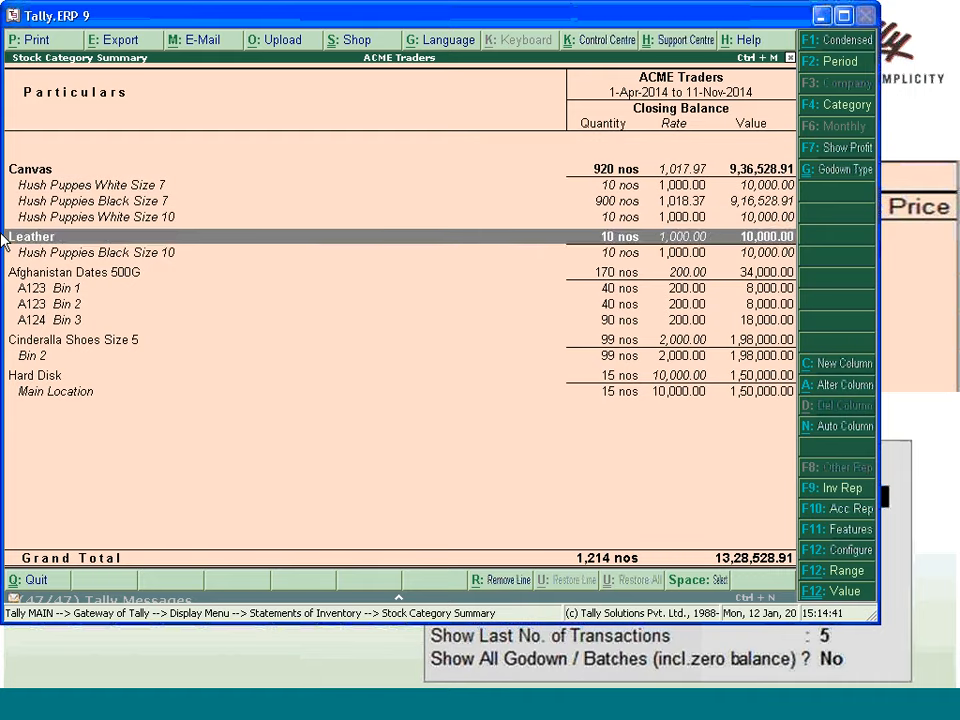
{"action": "key", "text": "Up"}
{"action": "key", "text": "Up"}
{"action": "key", "text": "Up"}
{"action": "key", "text": "Up"}
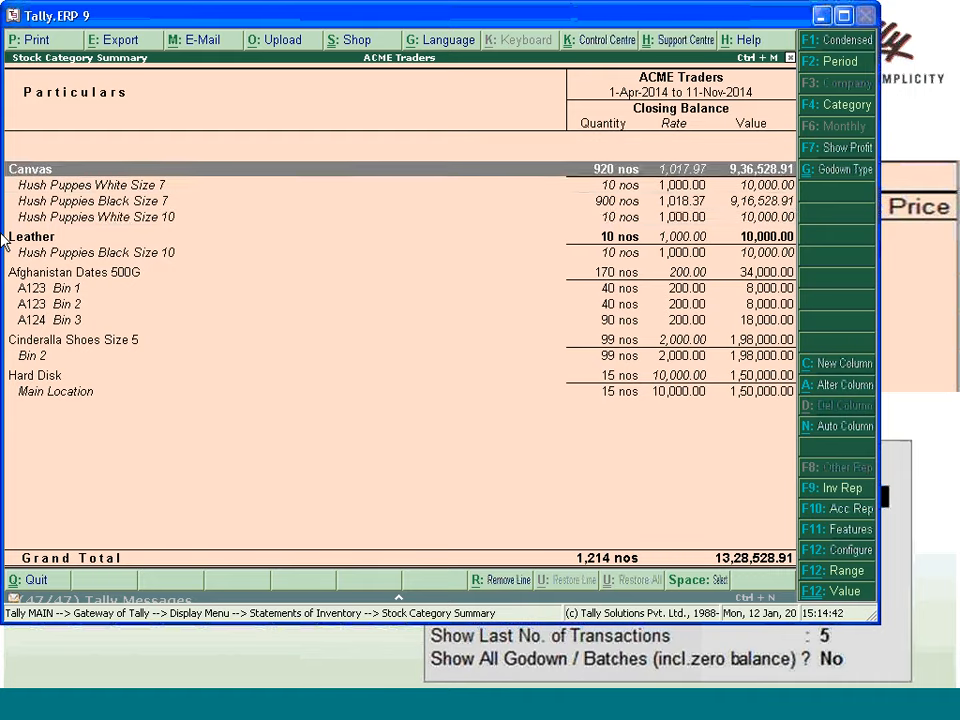
{"action": "key", "text": "Down"}
{"action": "key", "text": "Down"}
{"action": "key", "text": "Down"}
{"action": "key", "text": "Down"}
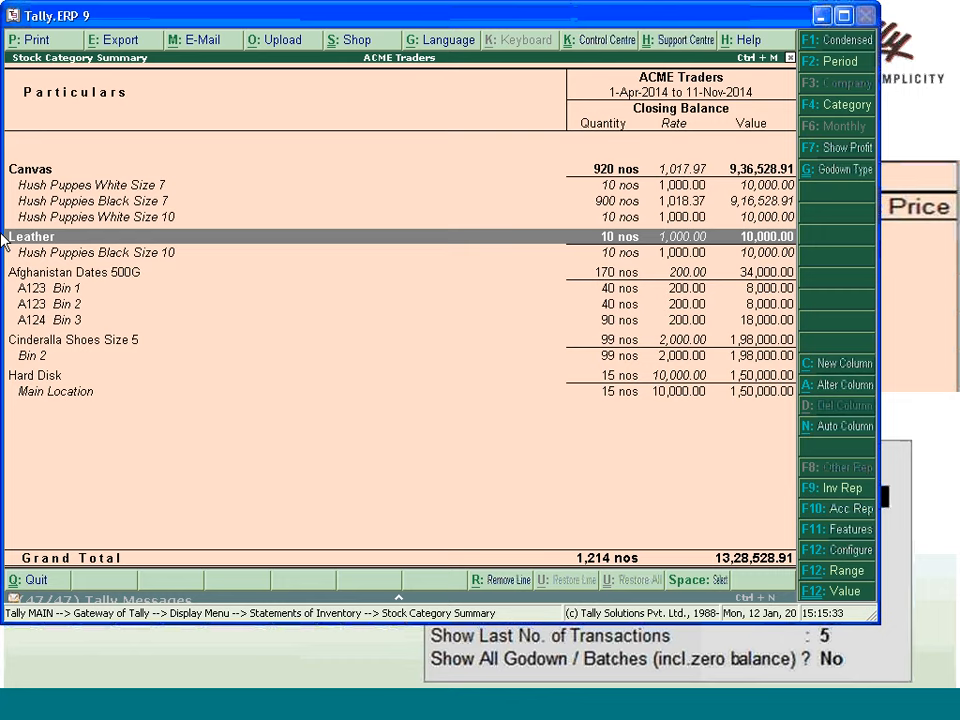
{"action": "key", "text": "Escape"}
{"action": "key", "text": "Escape"}
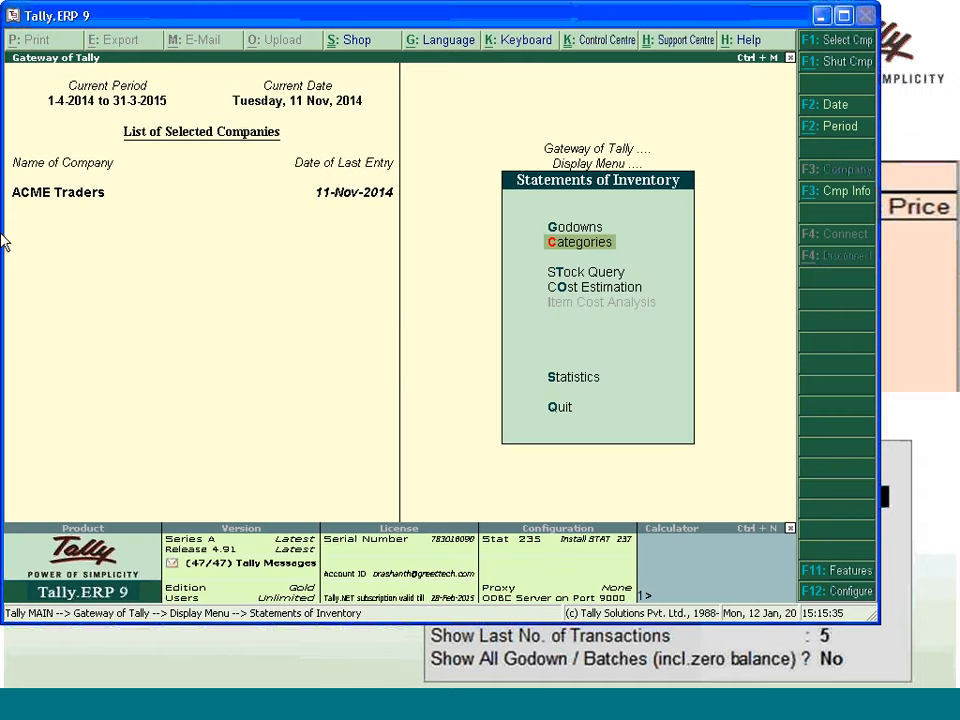
{"action": "key", "text": "Down"}
{"action": "key", "text": "Return"}
{"action": "key", "text": "Escape"}
{"action": "key", "text": "Escape"}
{"action": "key", "text": "Escape"}
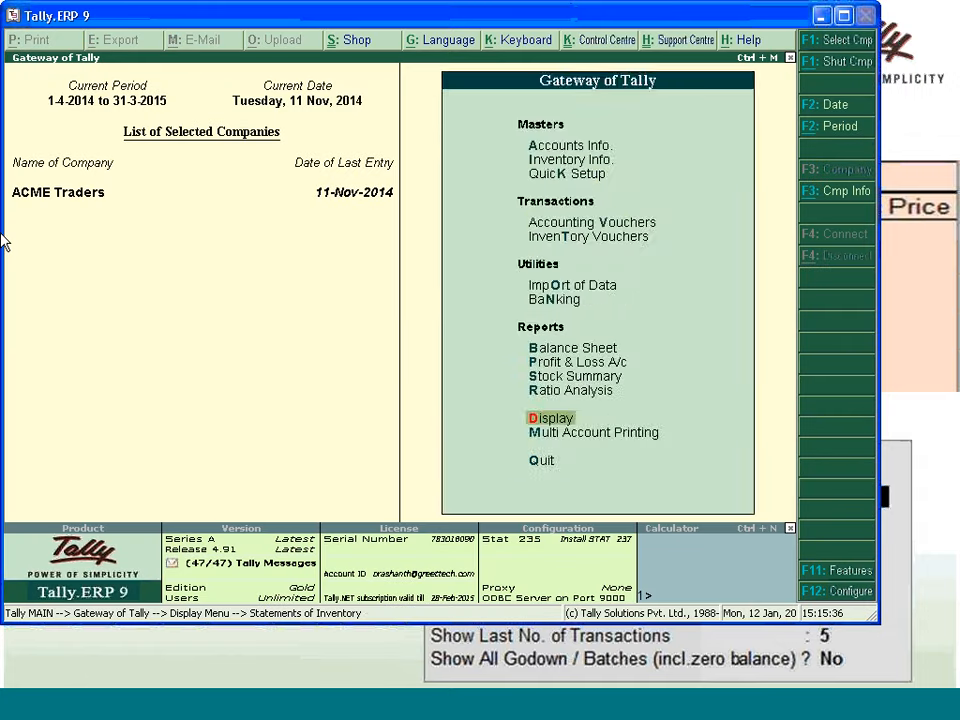
Open the Stock Query from the Statements of Inventory.
{"action": "key", "text": "Return"}
{"action": "key", "text": "e"}
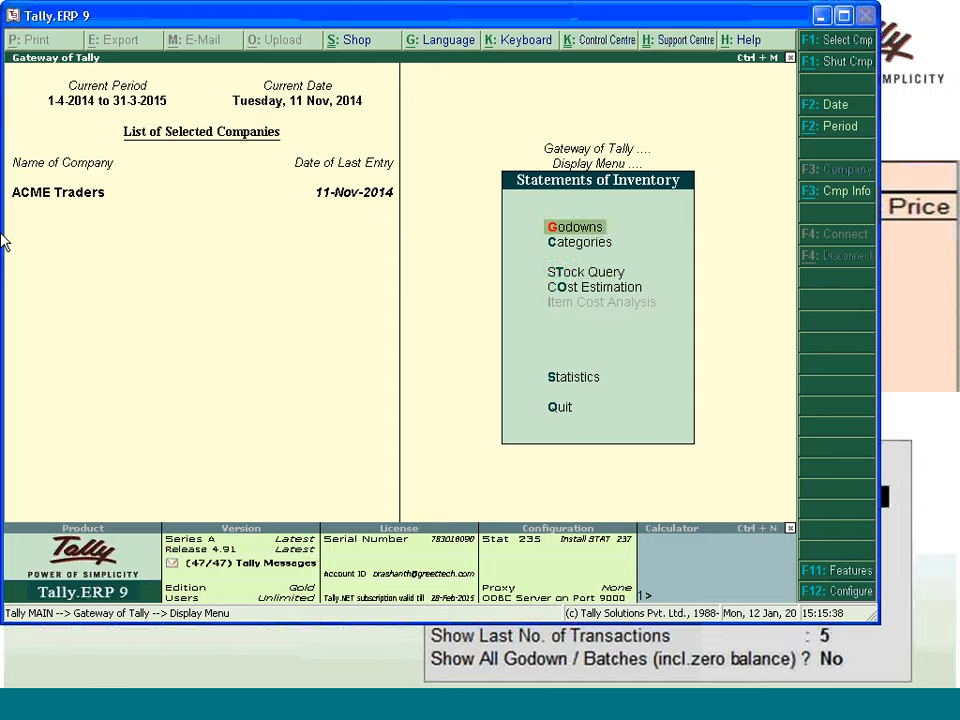
{"action": "key", "text": "Down"}
{"action": "key", "text": "Down"}
{"action": "key", "text": "Return"}
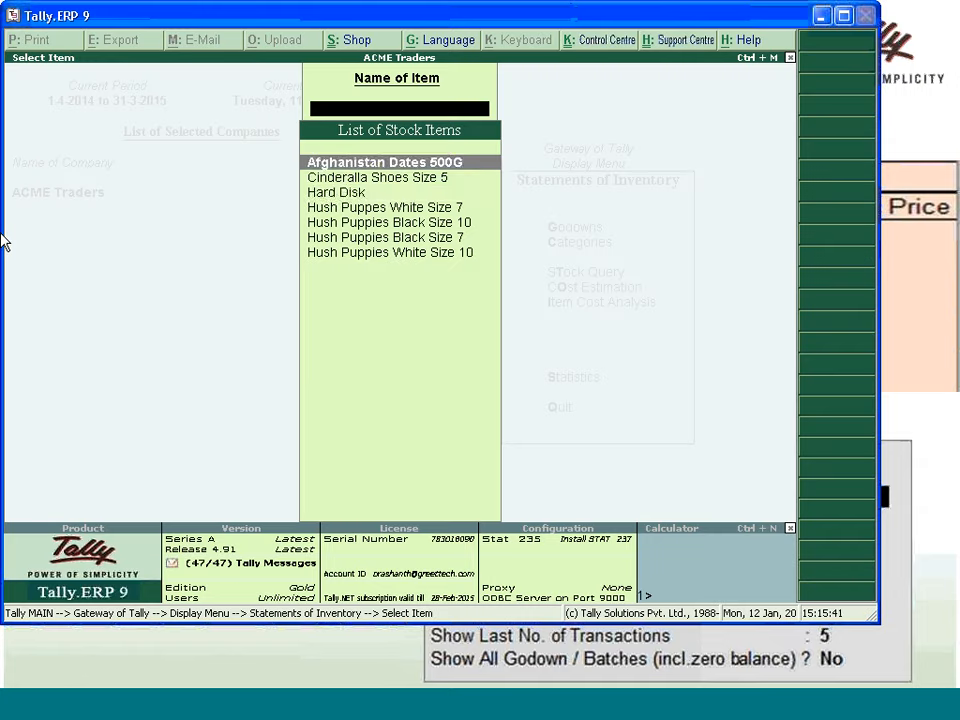
Run the stock query for Hush Puppies Black Size 10 and review its items of the same category.
{"action": "key", "text": "Down"}
{"action": "key", "text": "Down"}
{"action": "key", "text": "Down"}
{"action": "key", "text": "Down"}
{"action": "key", "text": "Down"}
{"action": "key", "text": "Down"}
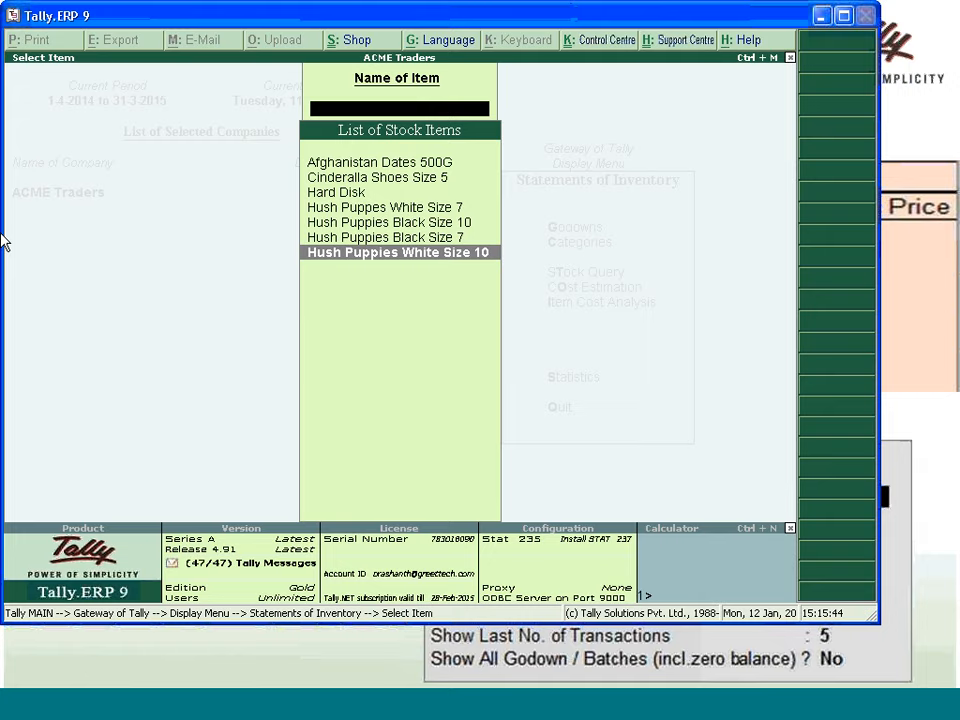
{"action": "key", "text": "Up"}
{"action": "key", "text": "Up"}
{"action": "key", "text": "Return"}
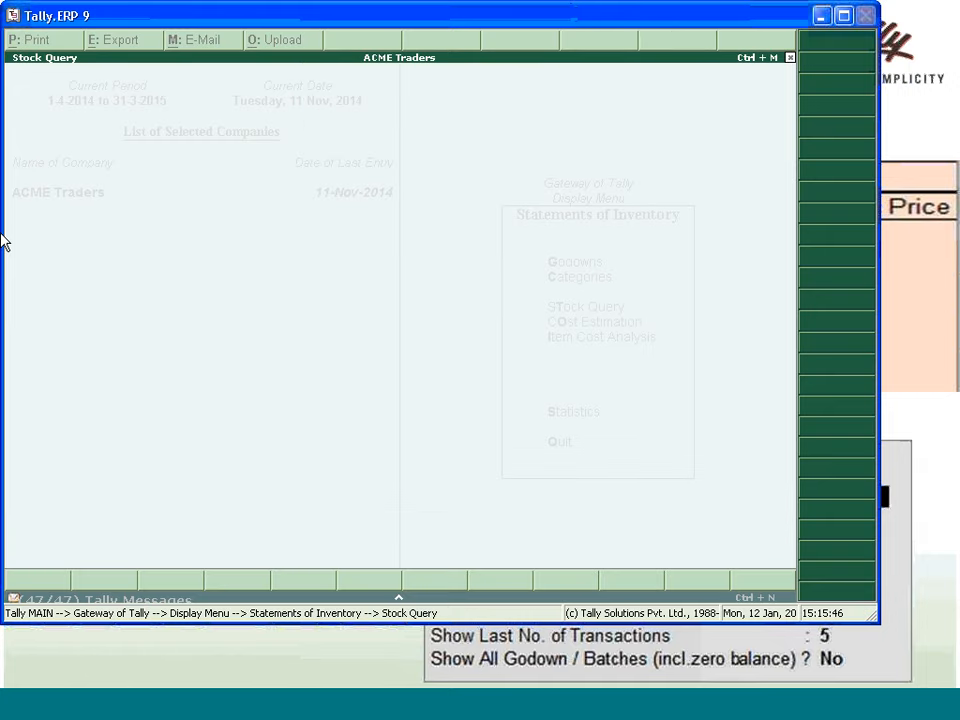
{"action": "key", "text": "Right"}
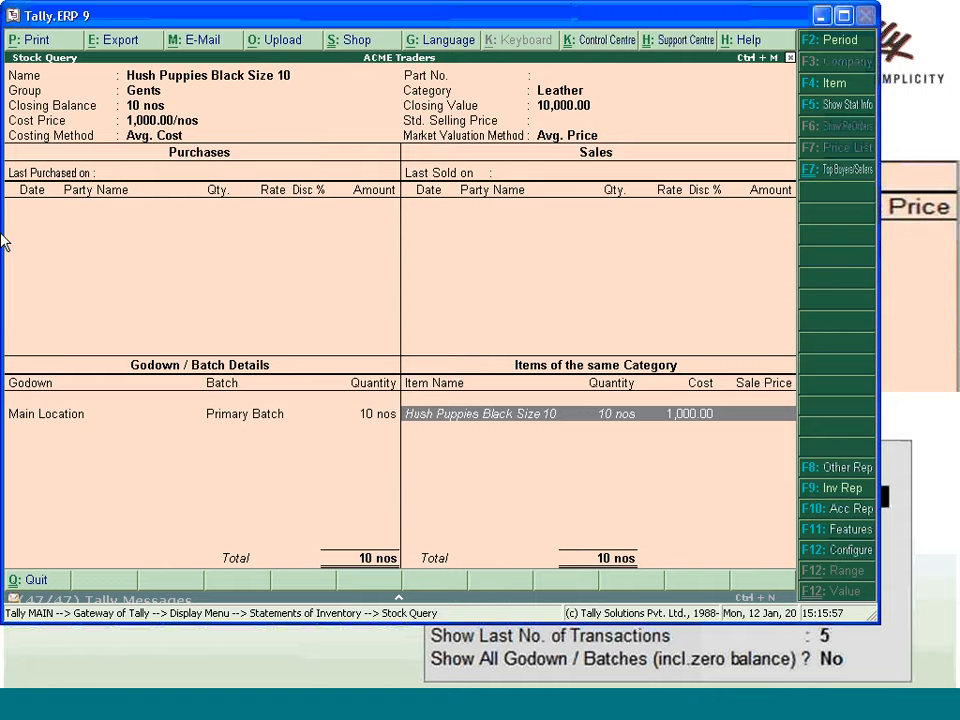
Configure the stock query with Show Related items of same Group set to Yes, and accept the configuration.
{"action": "key", "text": "F12"}
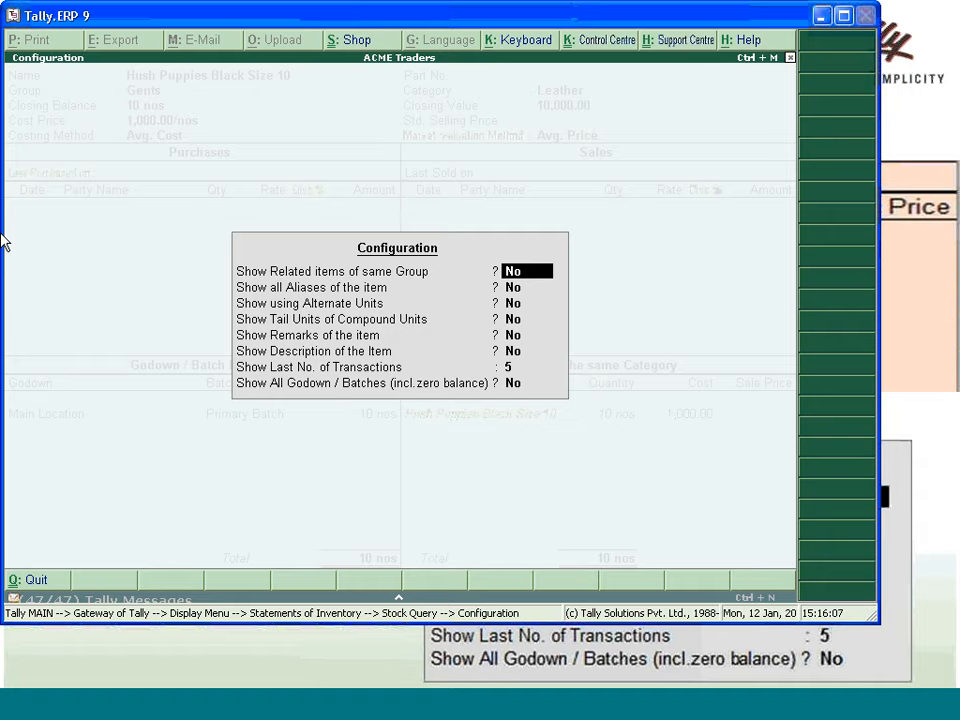
{"action": "type", "text": "y"}
{"action": "key", "text": "Return"}
{"action": "key", "text": "ctrl+a"}
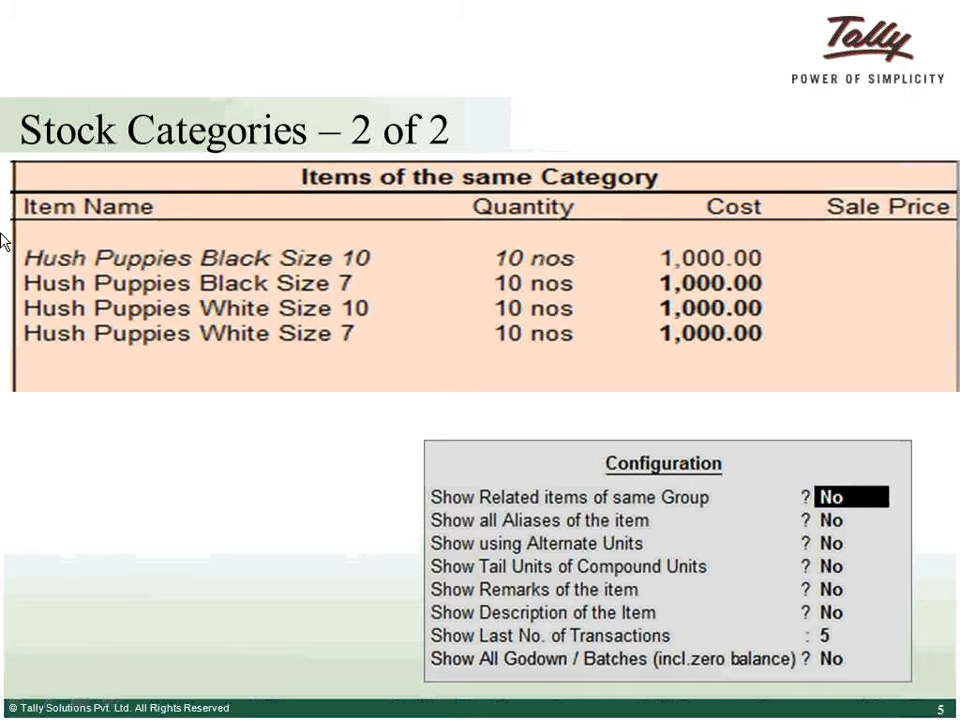
{"action": "key", "text": "Right"}
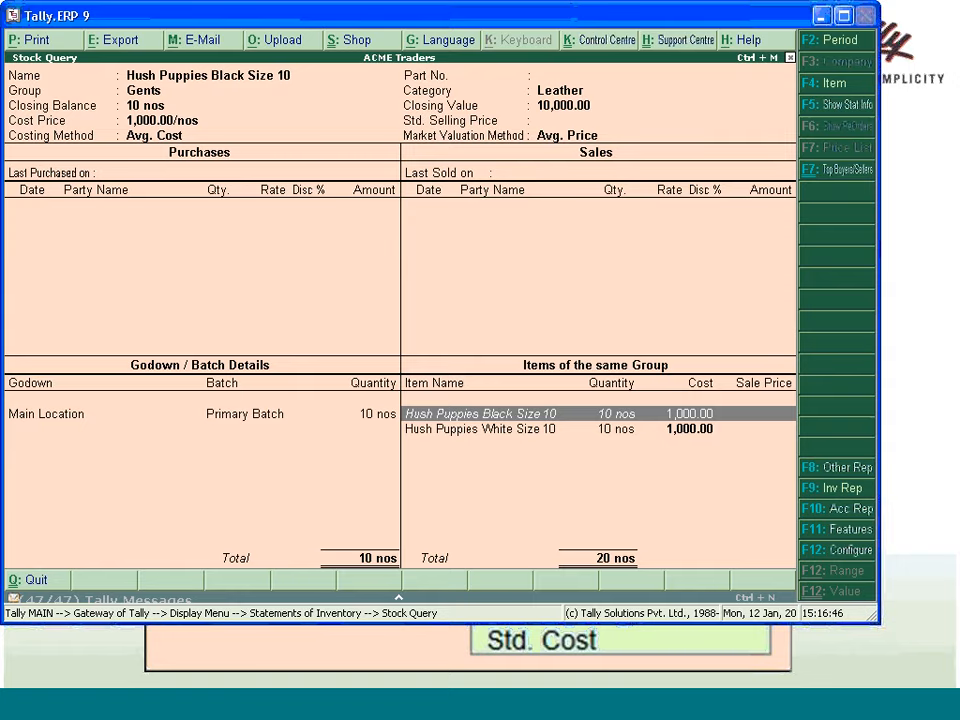
Close the stock query, review the opening and closing stock in the Profit & Loss A/c, and close that report.
{"action": "key", "text": "Escape"}
{"action": "key", "text": "Escape"}
{"action": "key", "text": "Escape"}
{"action": "key", "text": "Escape"}
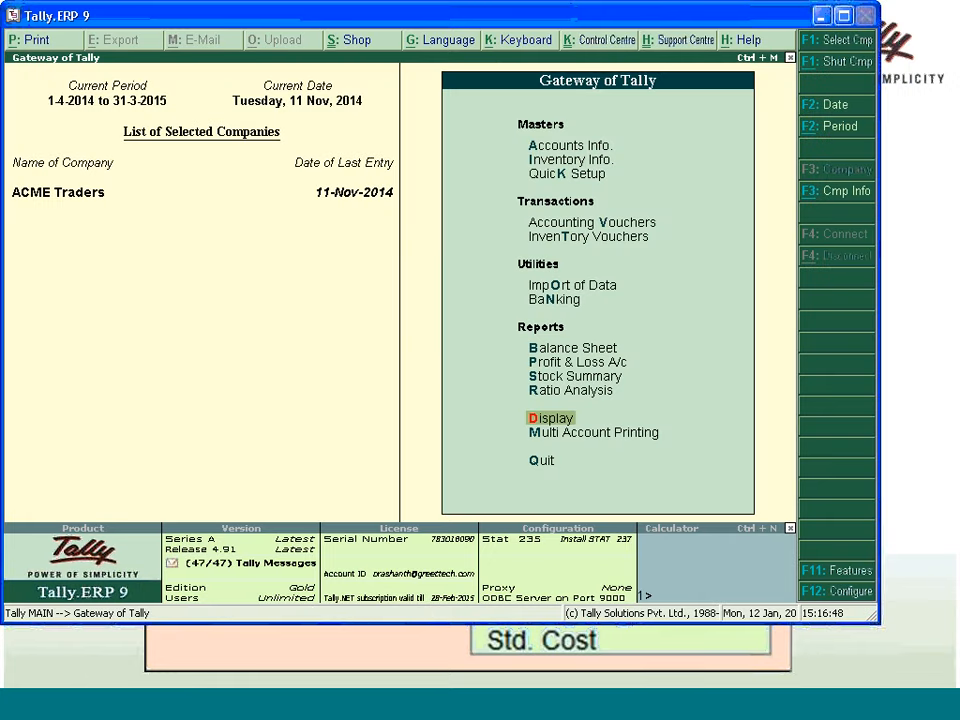
{"action": "key", "text": "p"}
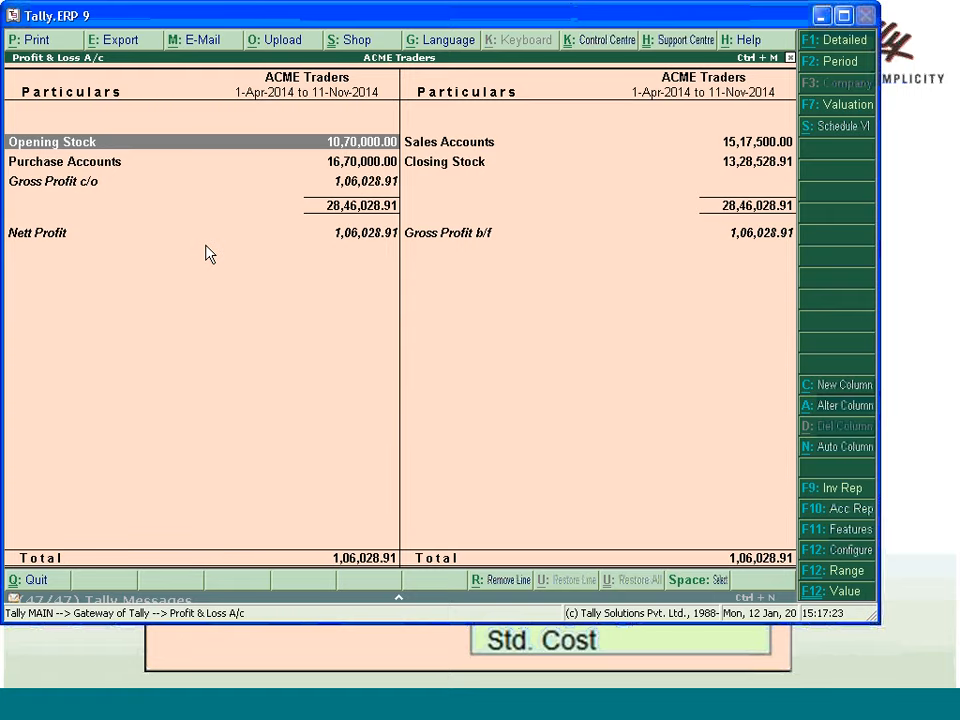
{"action": "key", "text": "Escape"}
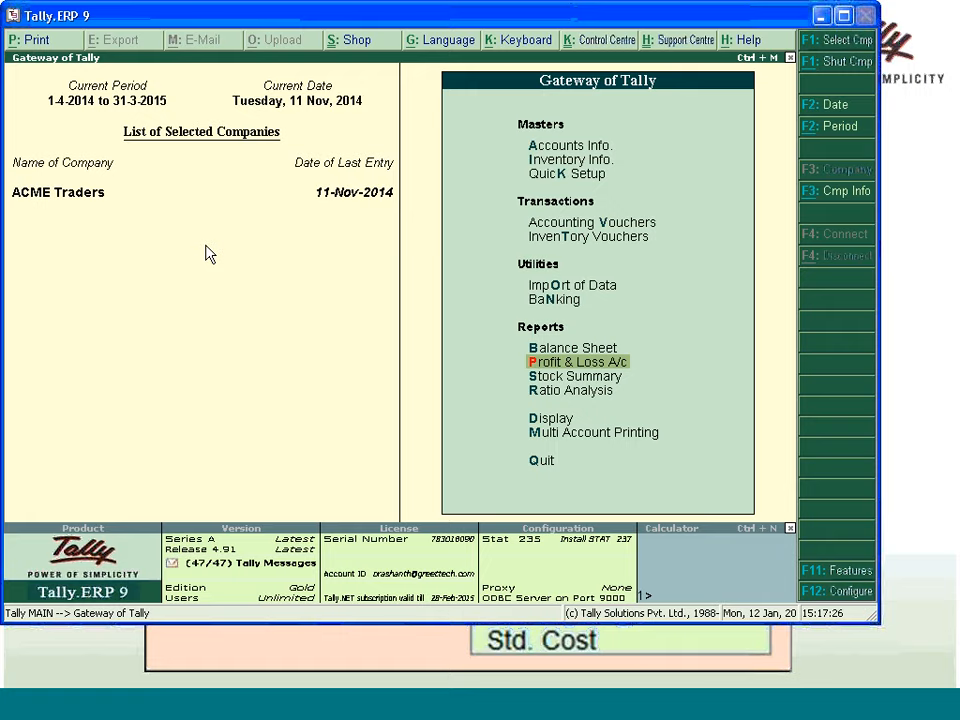
Open the Hard Disk stock item for alteration from the inventory masters, and go to its Under field.
{"action": "key", "text": "i"}
{"action": "key", "text": "Down"}
{"action": "key", "text": "Down"}
{"action": "key", "text": "Down"}
{"action": "key", "text": "Return"}
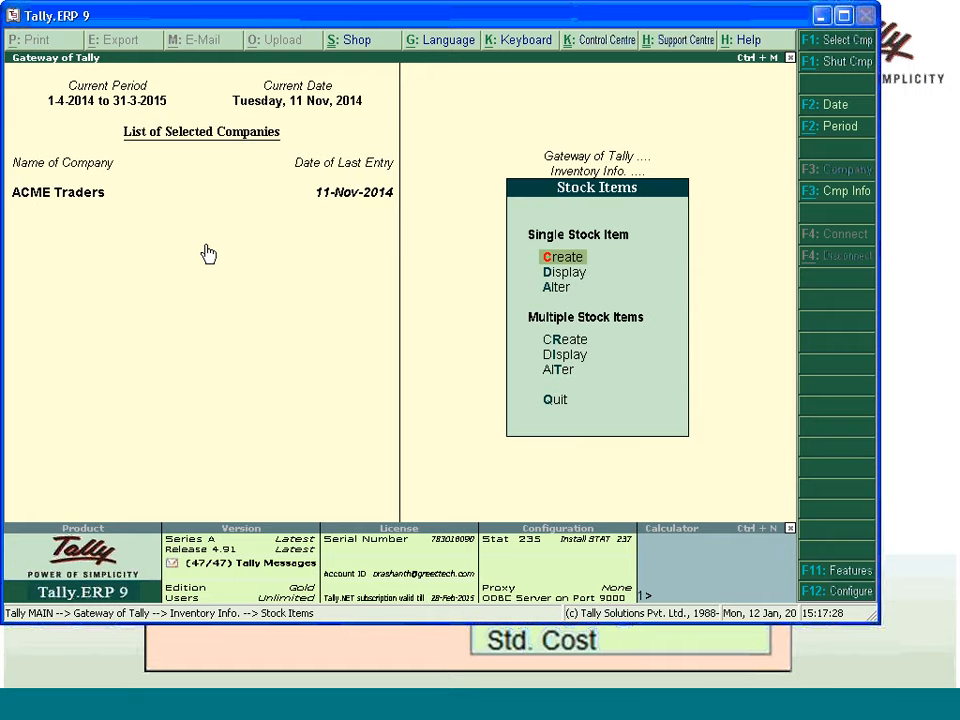
{"action": "key", "text": "a"}
{"action": "key", "text": "Down"}
{"action": "key", "text": "Return"}
{"action": "key", "text": "Return"}
{"action": "key", "text": "Return"}
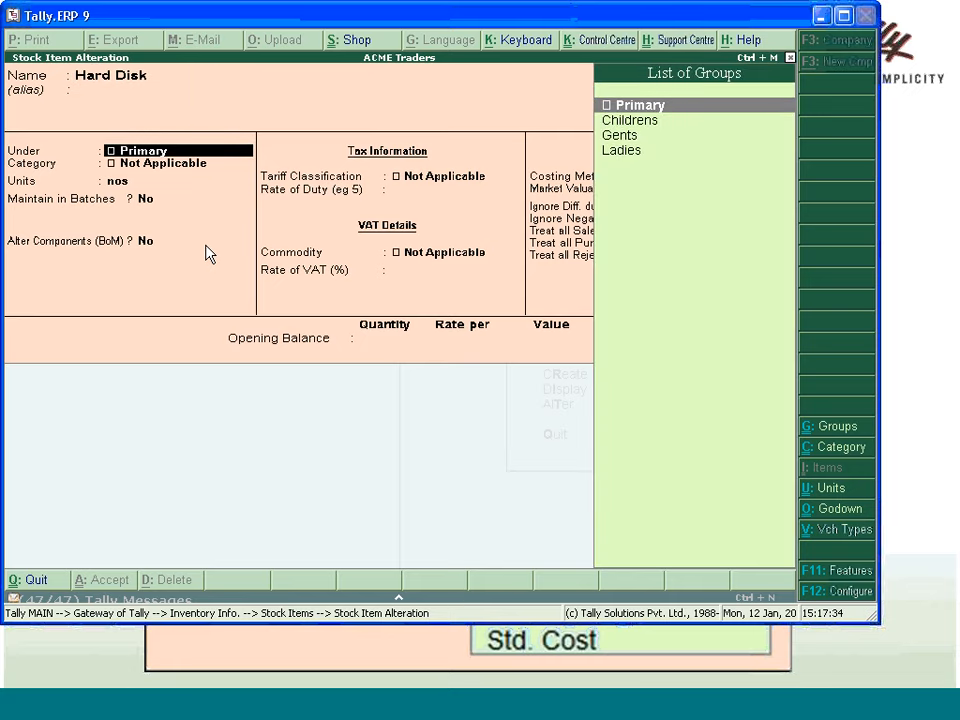
Review Hard Disk's group, category, units, batch and tax fields, keeping each entry, up to its Costing Method.
{"action": "key", "text": "BackSpace"}
{"action": "key", "text": "Return"}
{"action": "key", "text": "Return"}
{"action": "key", "text": "Return"}
{"action": "key", "text": "Return"}
{"action": "key", "text": "Return"}
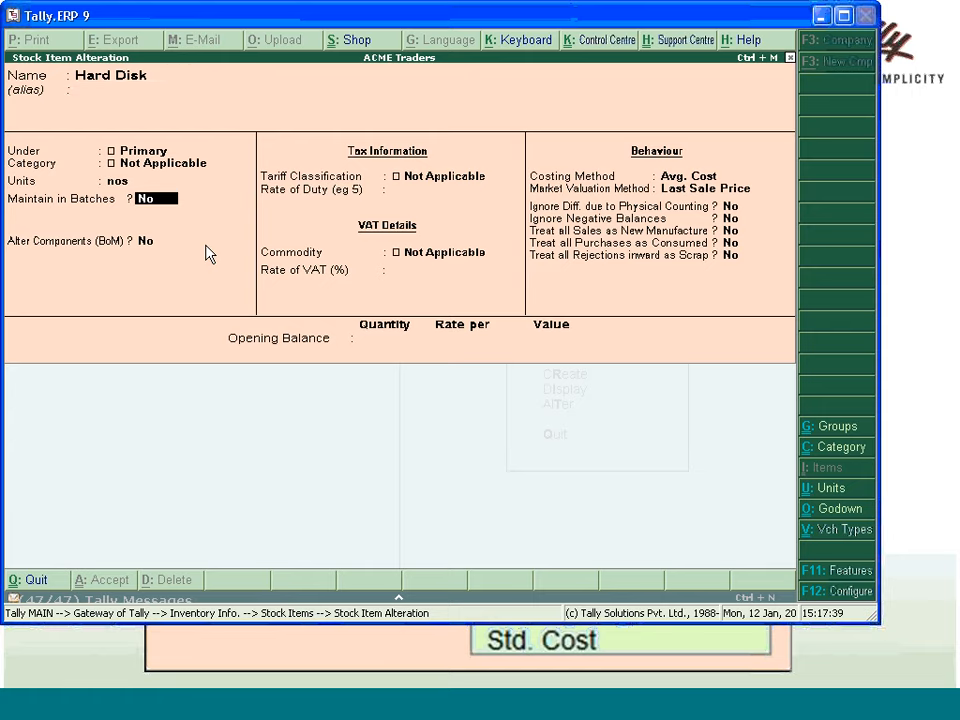
{"action": "key", "text": "Return"}
{"action": "key", "text": "Return"}
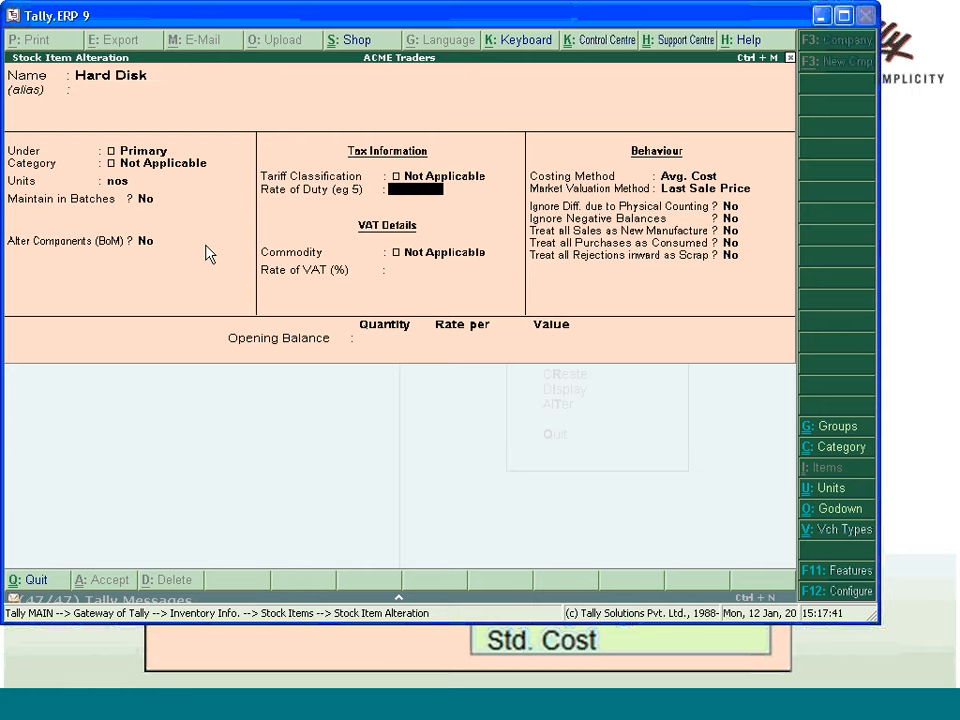
{"action": "key", "text": "Return"}
{"action": "key", "text": "Return"}
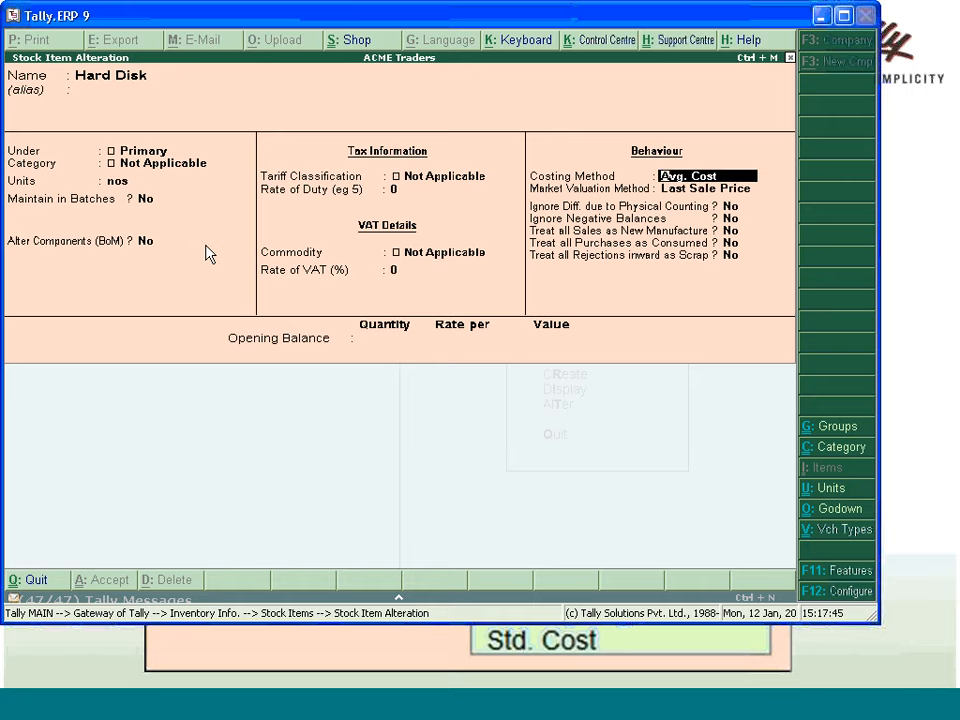
Check Allow ADVANCED entries in Masters in the Stock Item Configuration, accept it, and list Hard Disk's available costing methods.
{"action": "key", "text": "F12"}
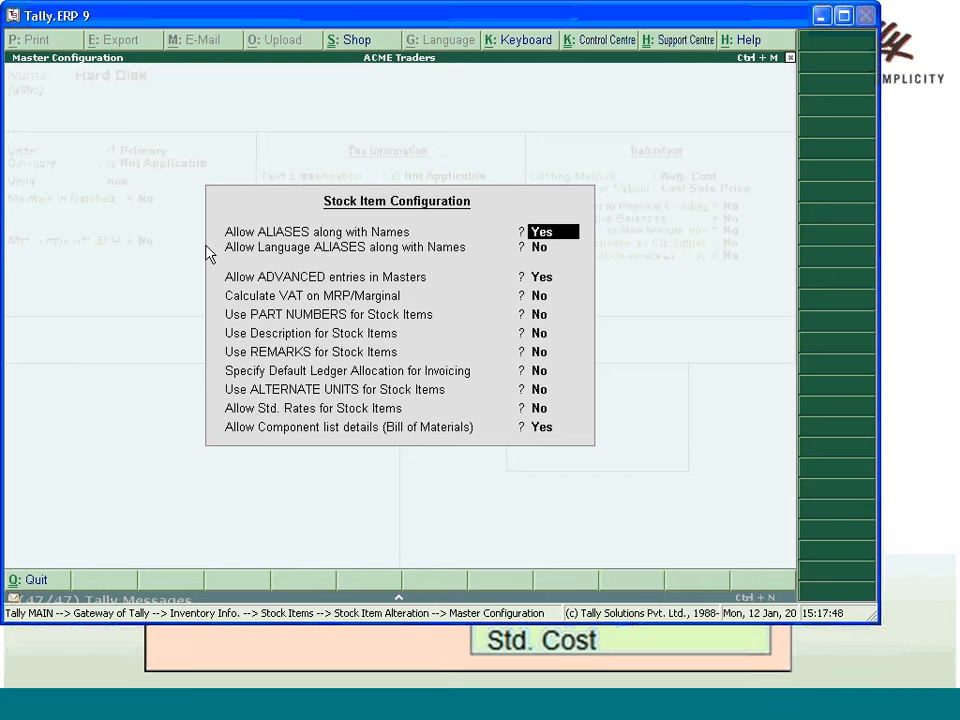
{"action": "key", "text": "Return"}
{"action": "key", "text": "Return"}
{"action": "key", "text": "Return"}
{"action": "key", "text": "Return"}
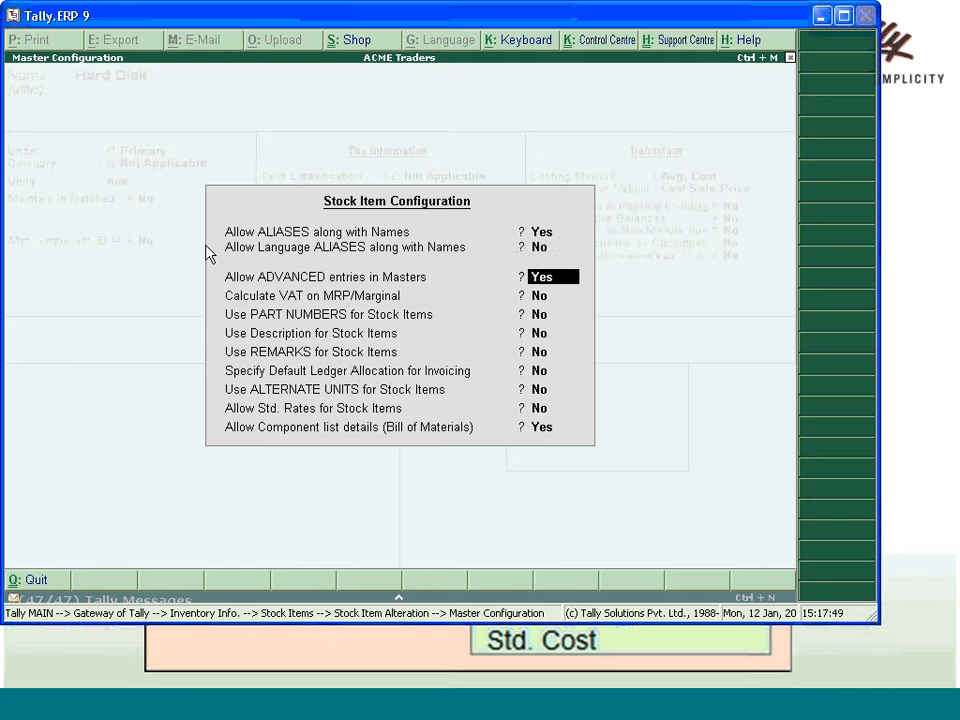
{"action": "key", "text": "Up"}
{"action": "key", "text": "Up"}
{"action": "key", "text": "ctrl+a"}
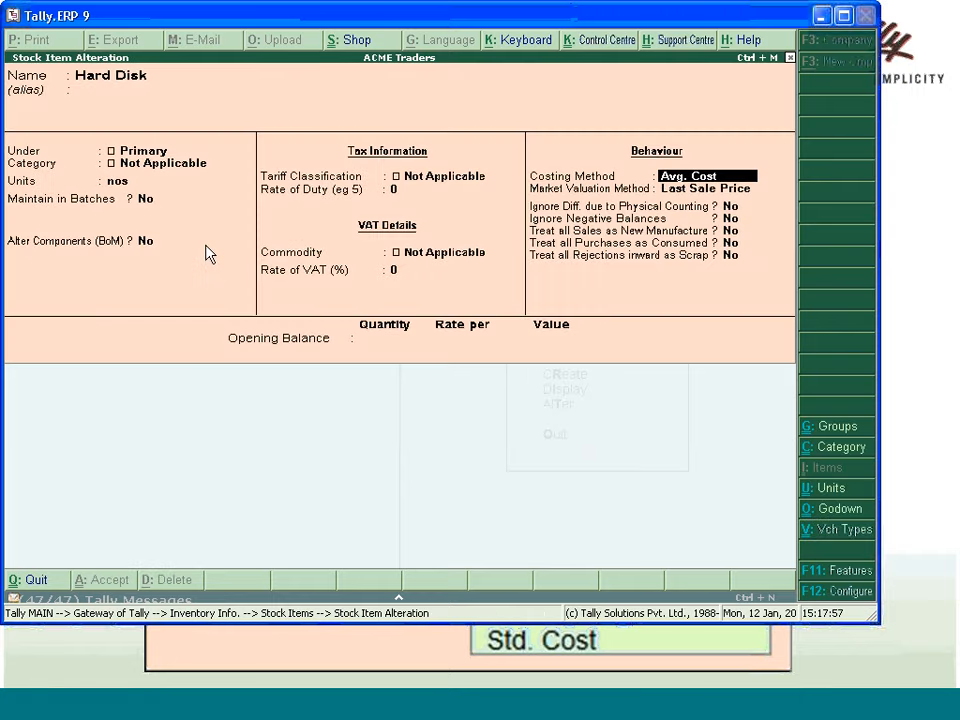
{"action": "key", "text": "space"}
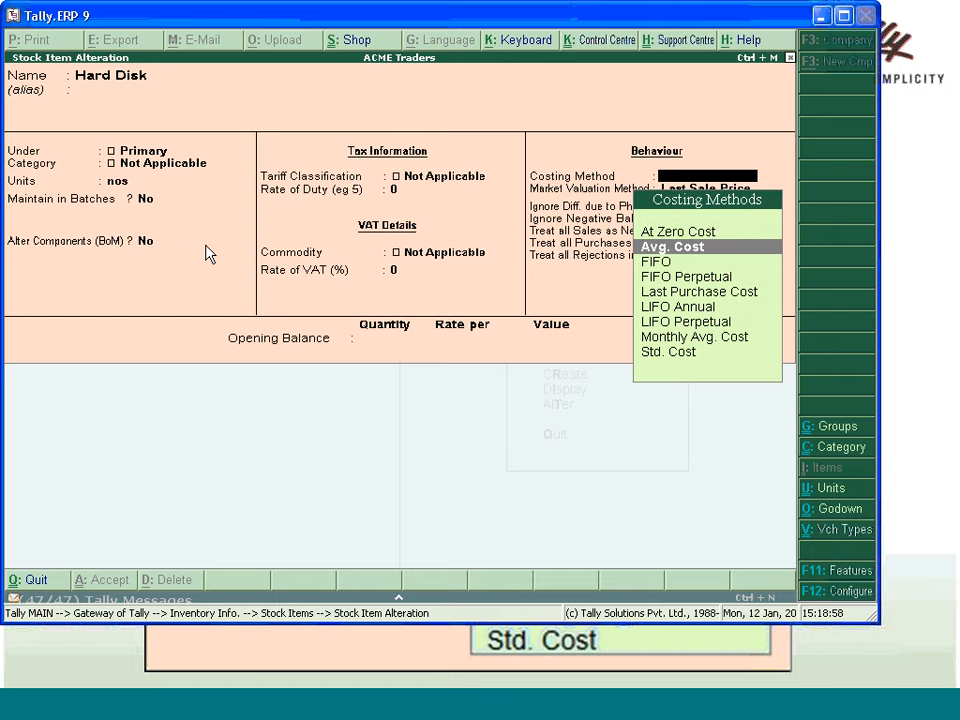
Go through the Stock Item Configuration options again, accept them, and leave the Hard Disk alteration.
{"action": "key", "text": "F12"}
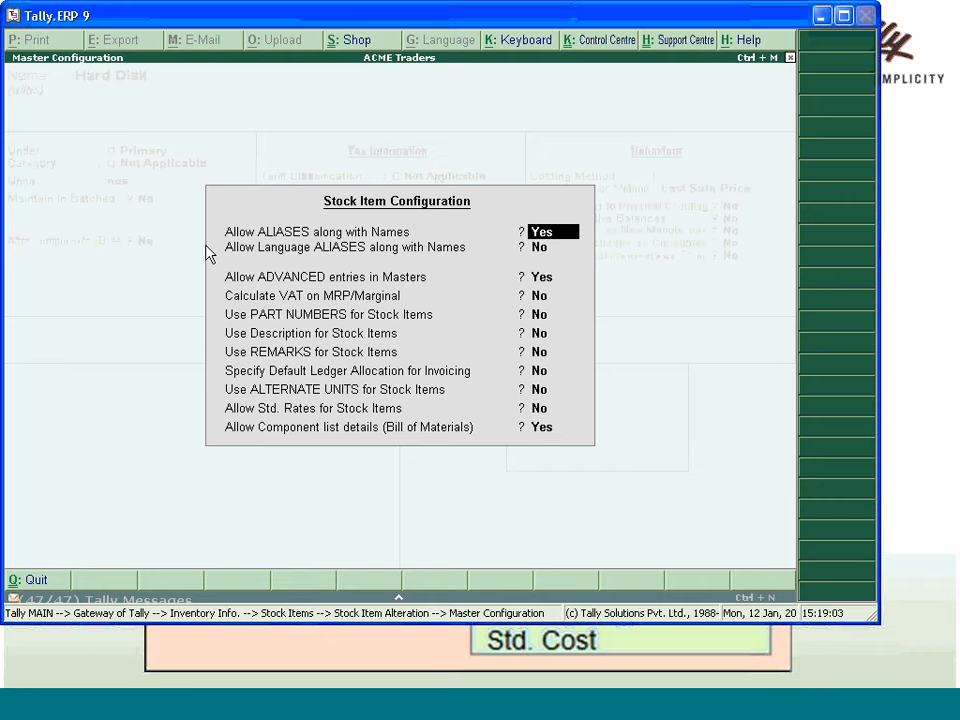
{"action": "key", "text": "Return"}
{"action": "key", "text": "Return"}
{"action": "key", "text": "Return"}
{"action": "key", "text": "Return"}
{"action": "key", "text": "Return"}
{"action": "key", "text": "Return"}
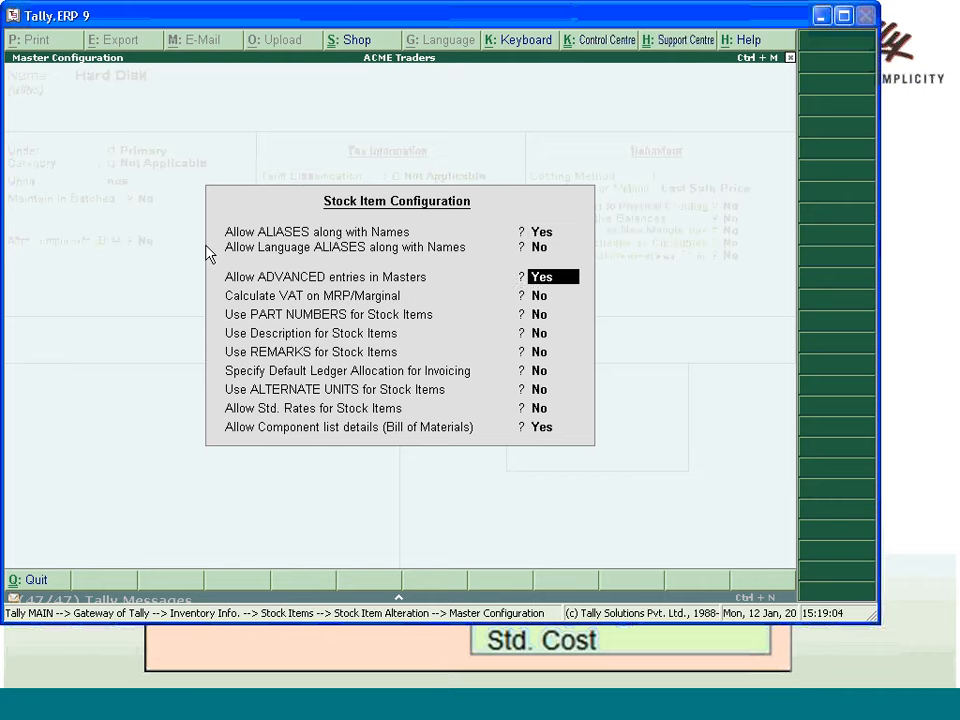
{"action": "key", "text": "Return"}
{"action": "key", "text": "Return"}
{"action": "key", "text": "Return"}
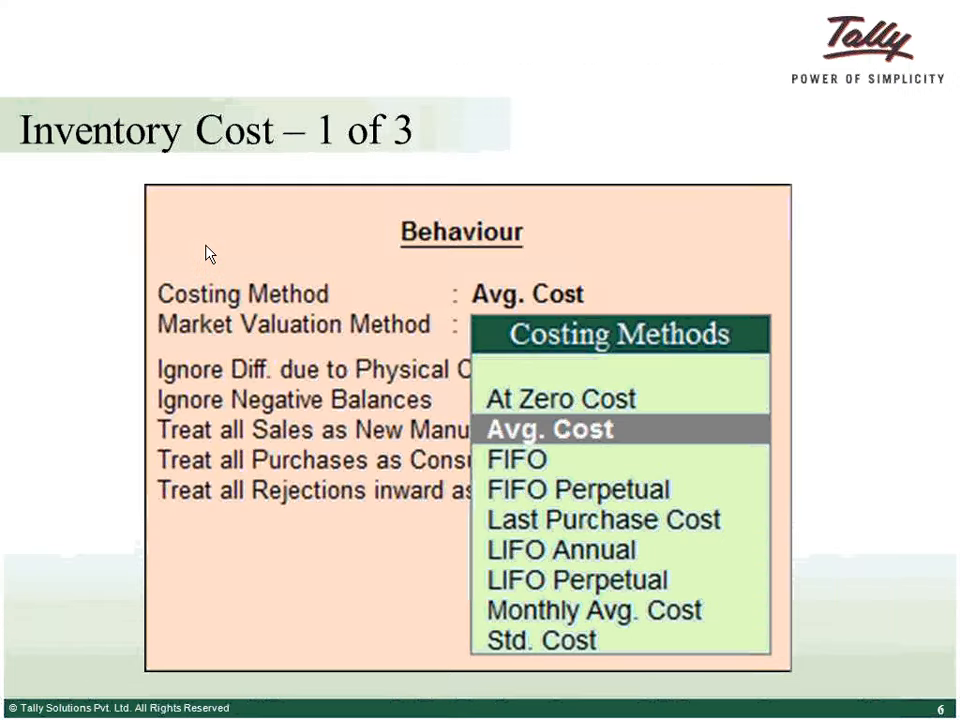
{"action": "key", "text": "Return"}
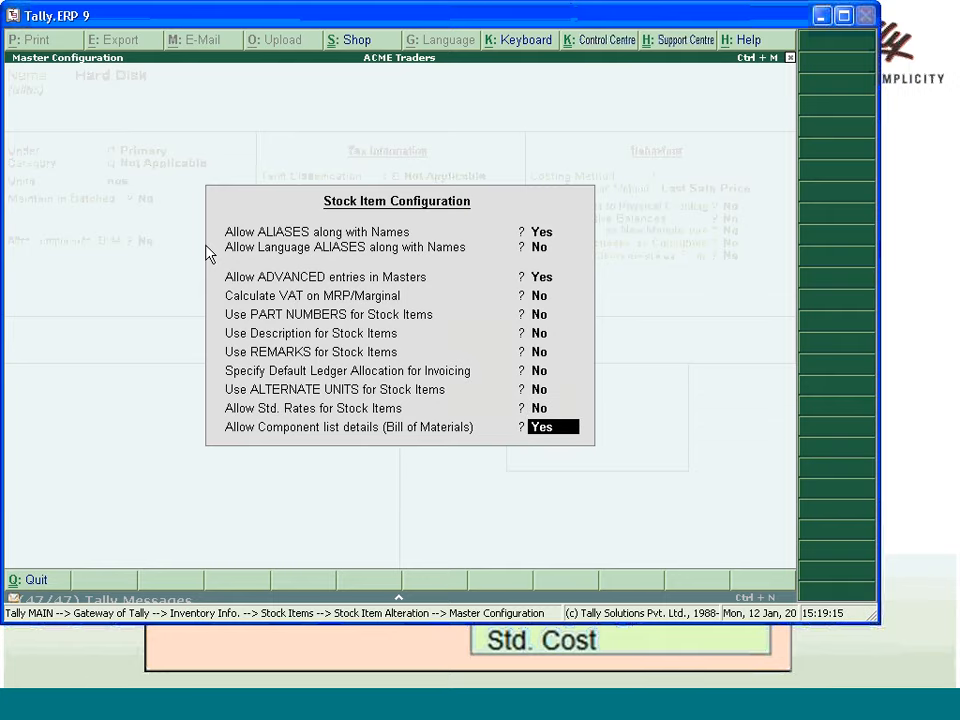
{"action": "key", "text": "Return"}
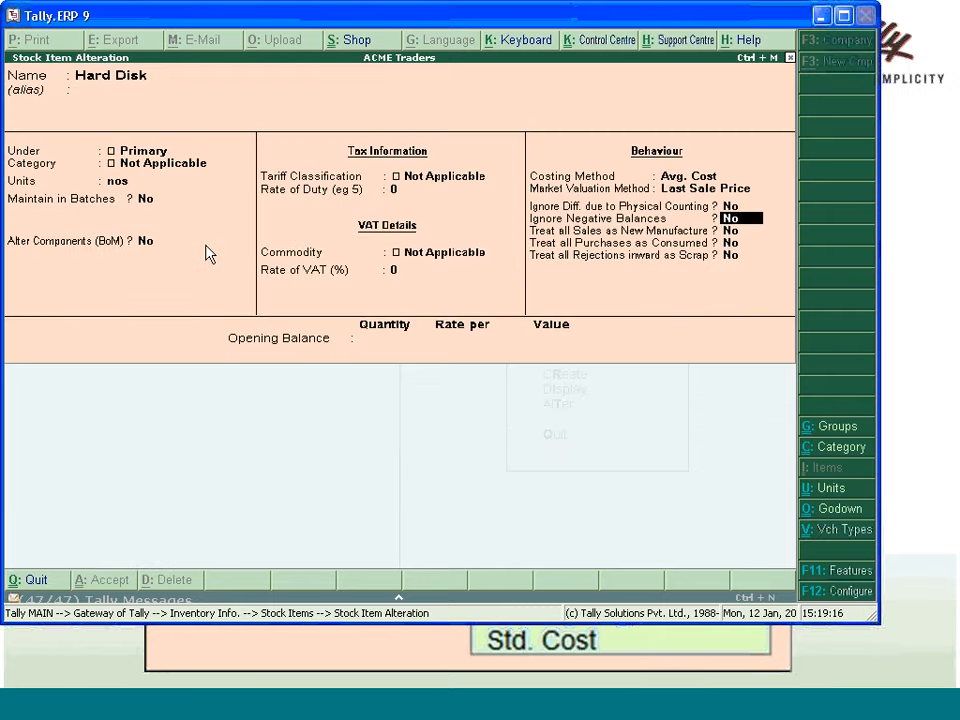
{"action": "key", "text": "Escape"}
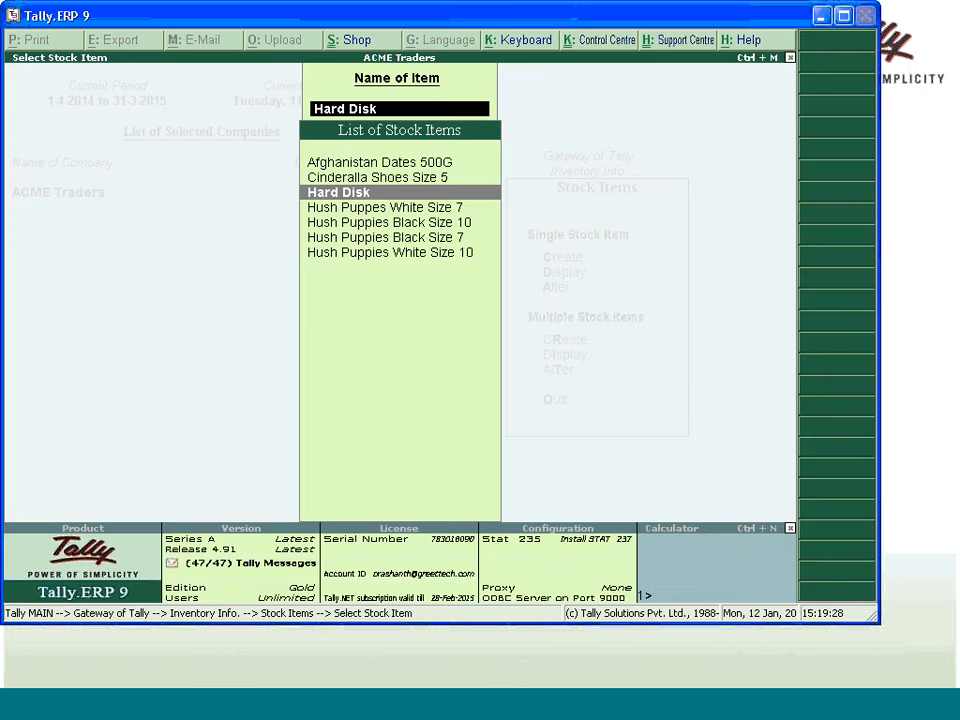
Reopen Hard Disk for alteration and pass through its classification and tax fields to the Behaviour section.
{"action": "key", "text": "Return"}
{"action": "key", "text": "Return"}
{"action": "key", "text": "Return"}
{"action": "key", "text": "Return"}
{"action": "key", "text": "Return"}
{"action": "key", "text": "Return"}
{"action": "key", "text": "Return"}
{"action": "key", "text": "Return"}
{"action": "key", "text": "Return"}
{"action": "key", "text": "Return"}
{"action": "key", "text": "Return"}
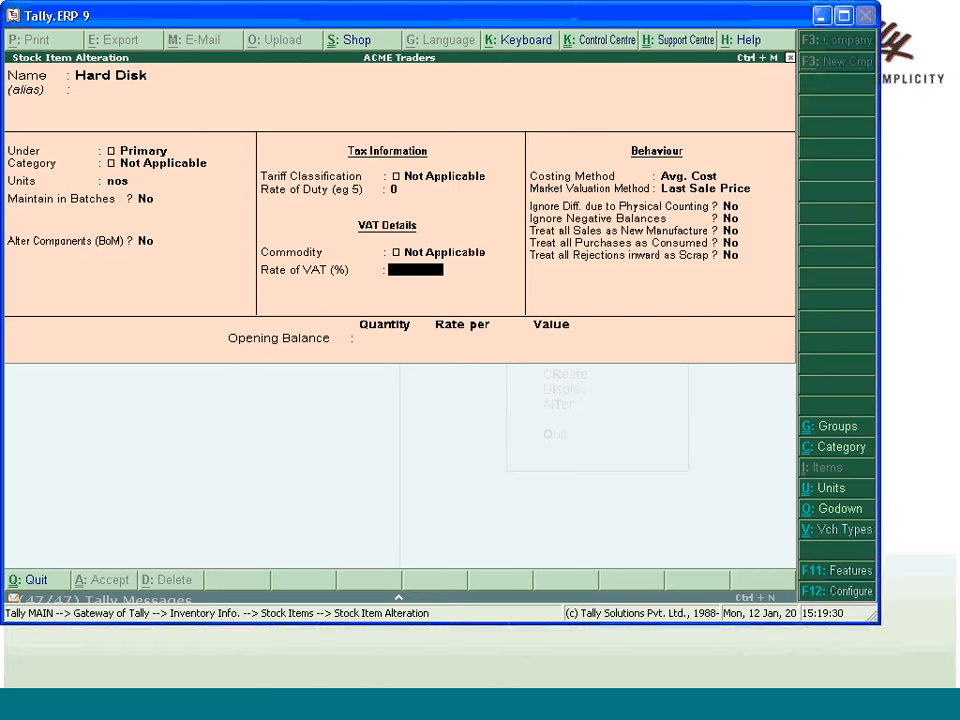
{"action": "key", "text": "Return"}
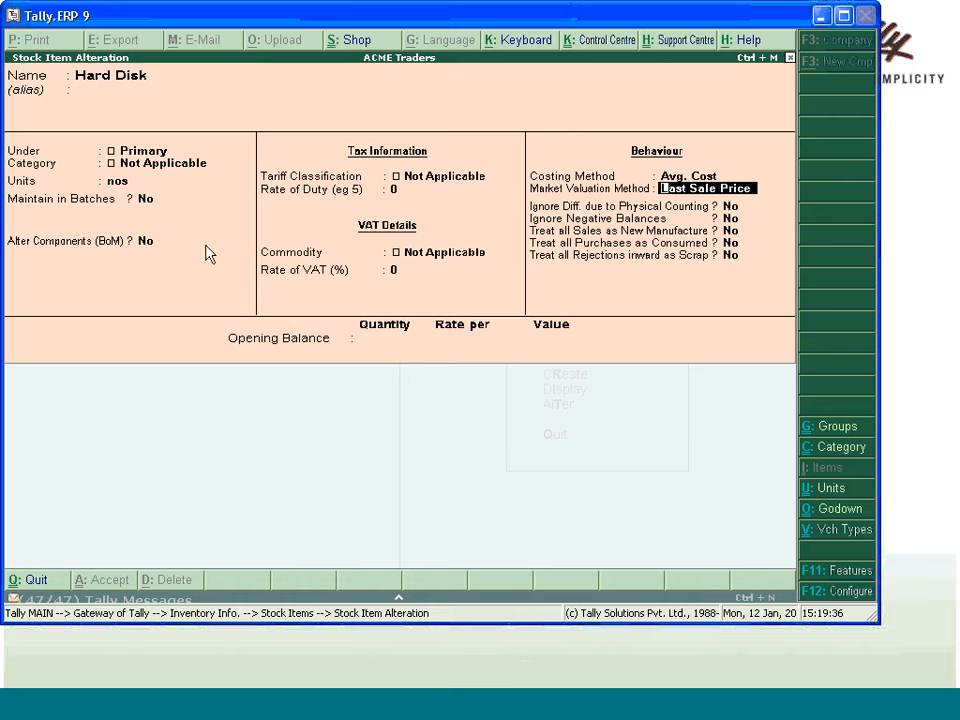
Review Hard Disk's Behaviour options through Treat all Rejections inward as Scrap, and return to the Gateway of Tally.
{"action": "key", "text": "Return"}
{"action": "key", "text": "Return"}
{"action": "key", "text": "Return"}
{"action": "key", "text": "Return"}
{"action": "key", "text": "Return"}
{"action": "key", "text": "Return"}
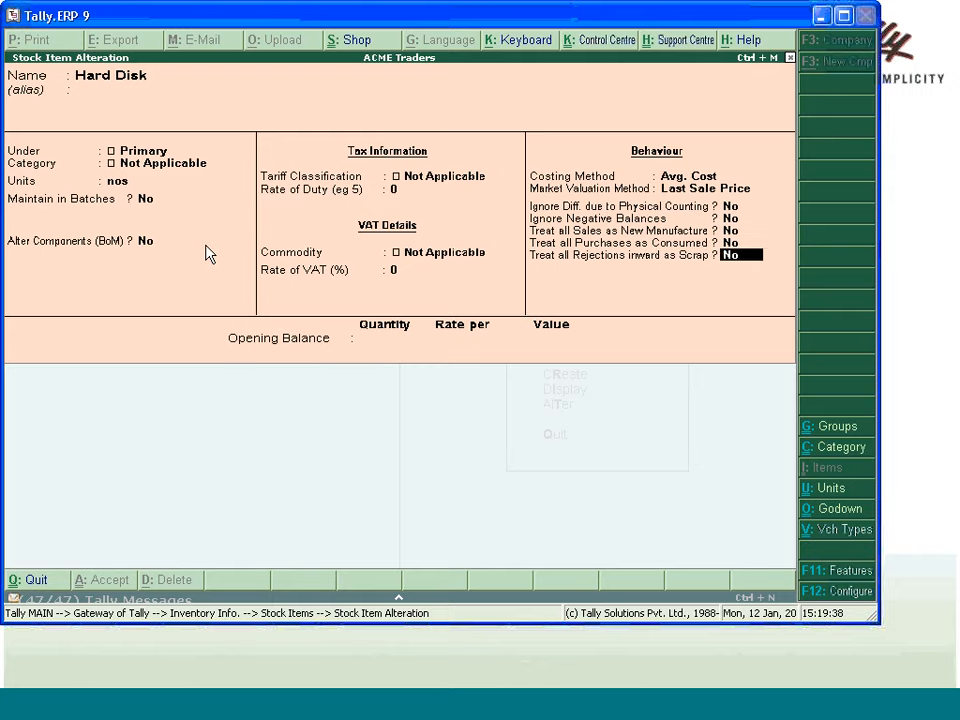
{"action": "key", "text": "Return"}
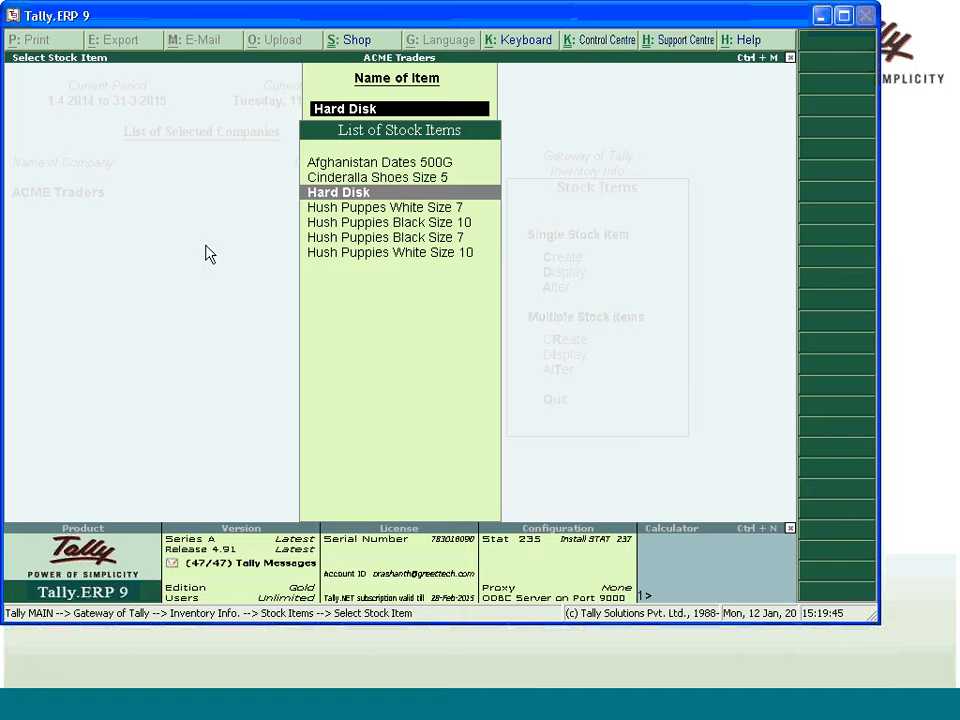
{"action": "key", "text": "Escape"}
{"action": "key", "text": "Escape"}
{"action": "key", "text": "Escape"}
{"action": "key", "text": "Escape"}
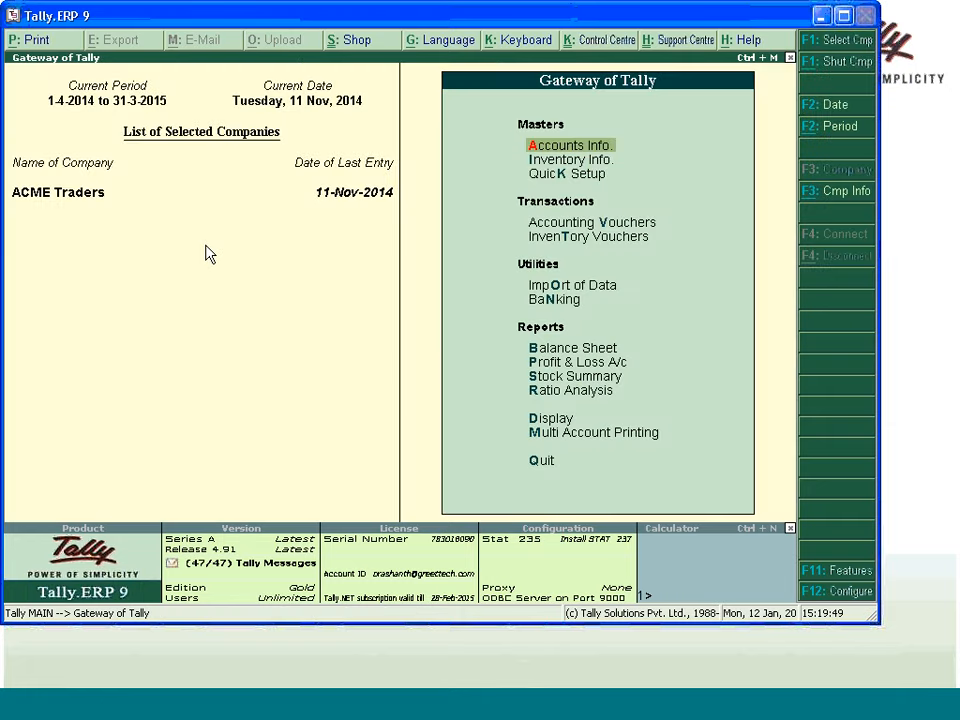
Display the Day Book in detailed form for the period starting 1-4.
{"action": "key", "text": "d"}
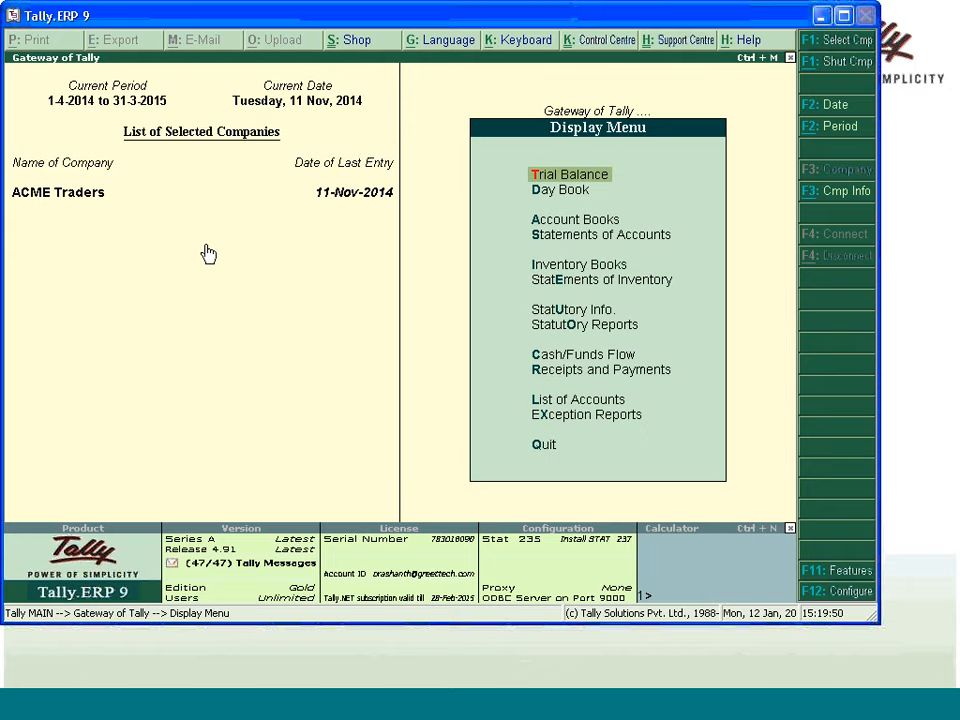
{"action": "key", "text": "d"}
{"action": "key", "text": "alt+F1"}
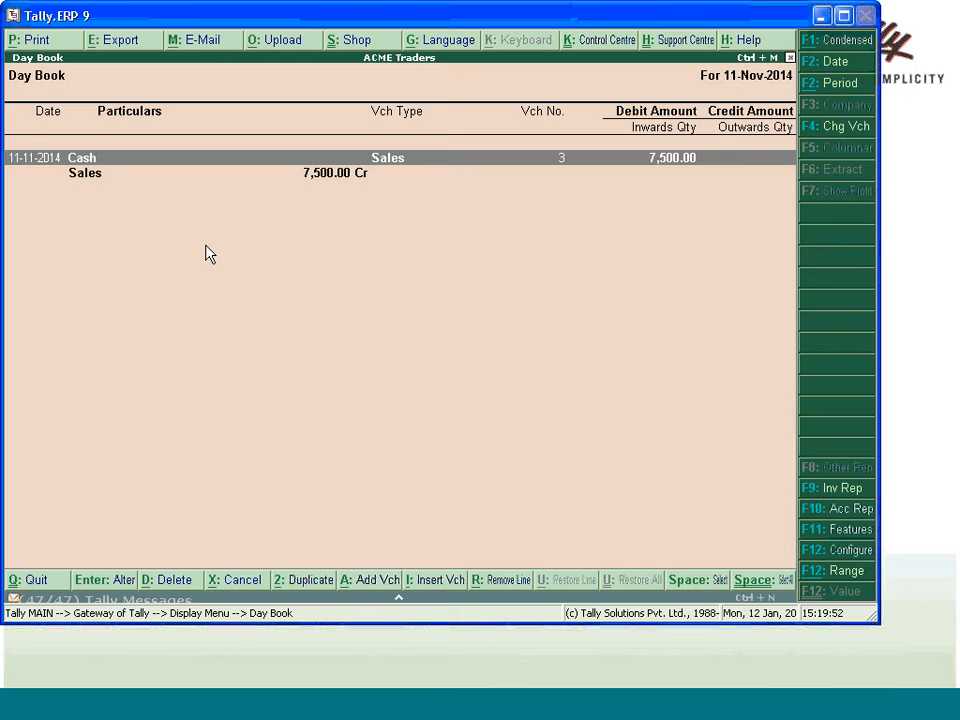
{"action": "key", "text": "F2"}
{"action": "type", "text": "1-4"}
{"action": "key", "text": "Return"}
{"action": "key", "text": "Return"}
{"action": "key", "text": "Down"}
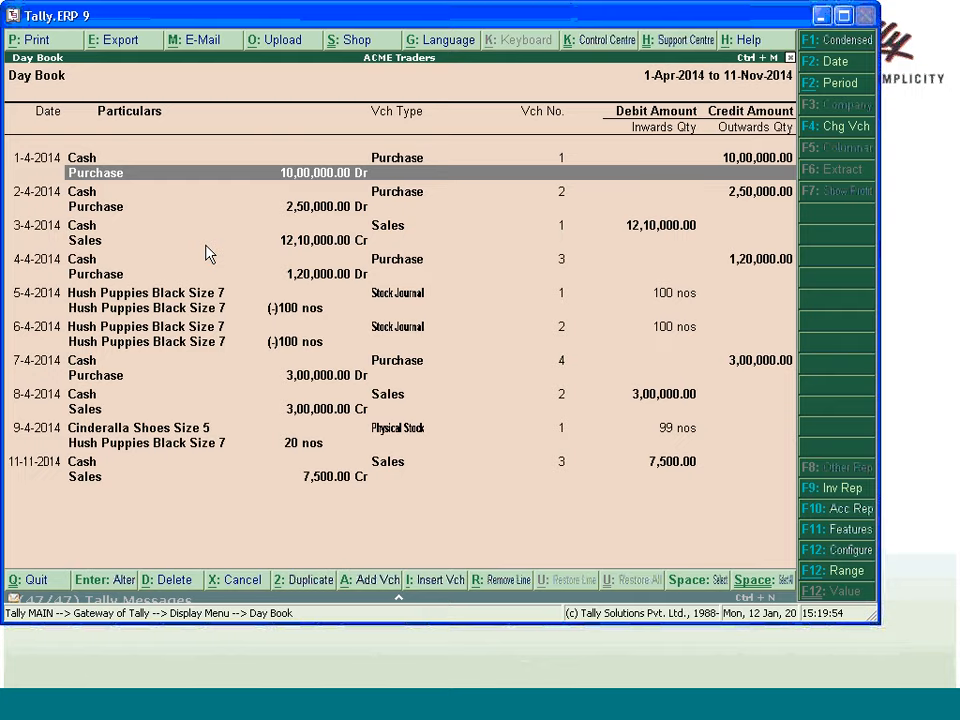
{"action": "key", "text": "Up"}
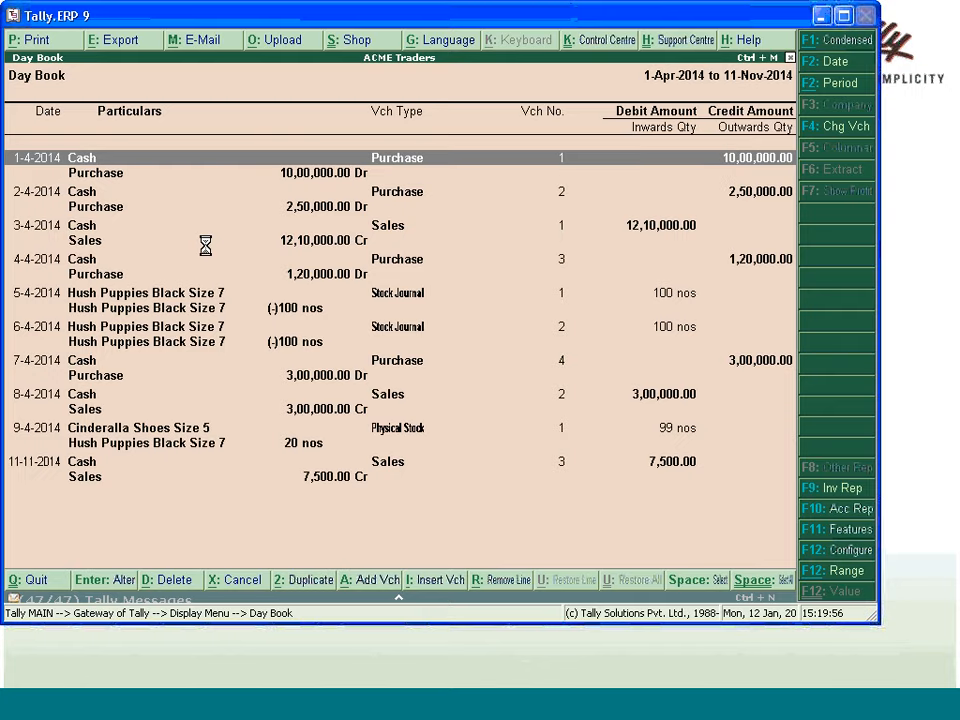
Open Purchase voucher No. 1 of 1-Apr-2014 and pass through the supplier's details to the Purchase Ledger field.
{"action": "key", "text": "Return"}
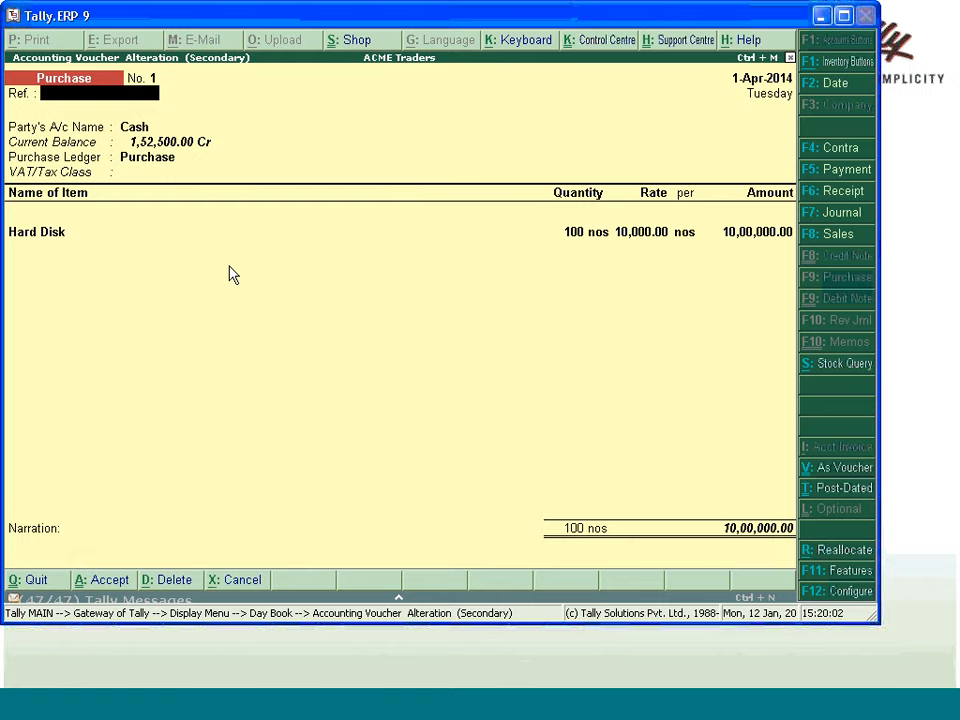
{"action": "key", "text": "Return"}
{"action": "key", "text": "Return"}
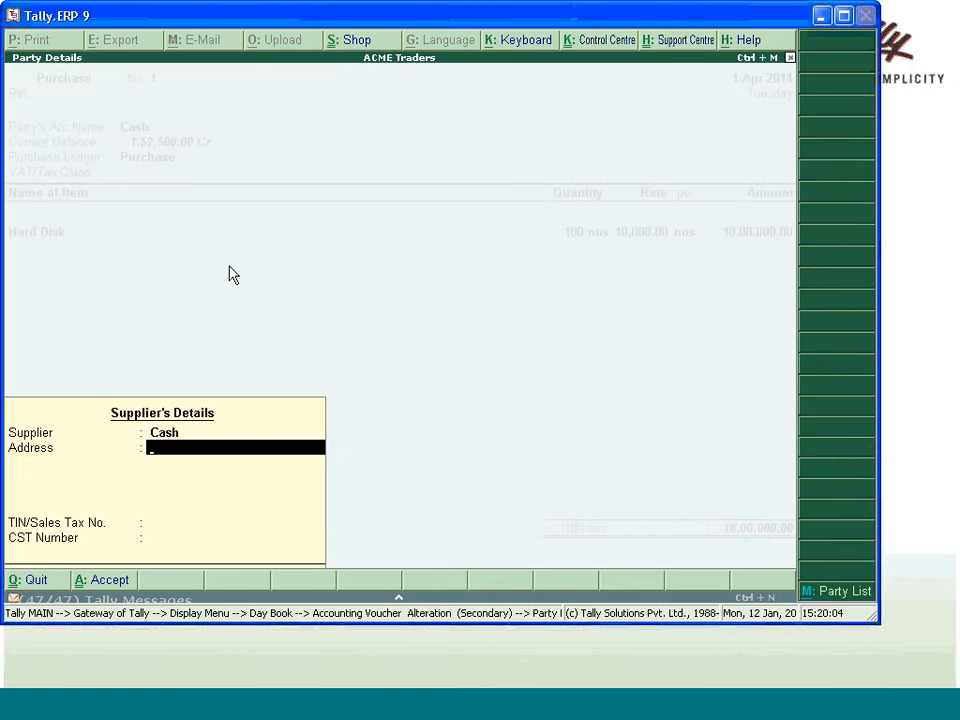
{"action": "key", "text": "Return"}
{"action": "key", "text": "Return"}
{"action": "key", "text": "Return"}
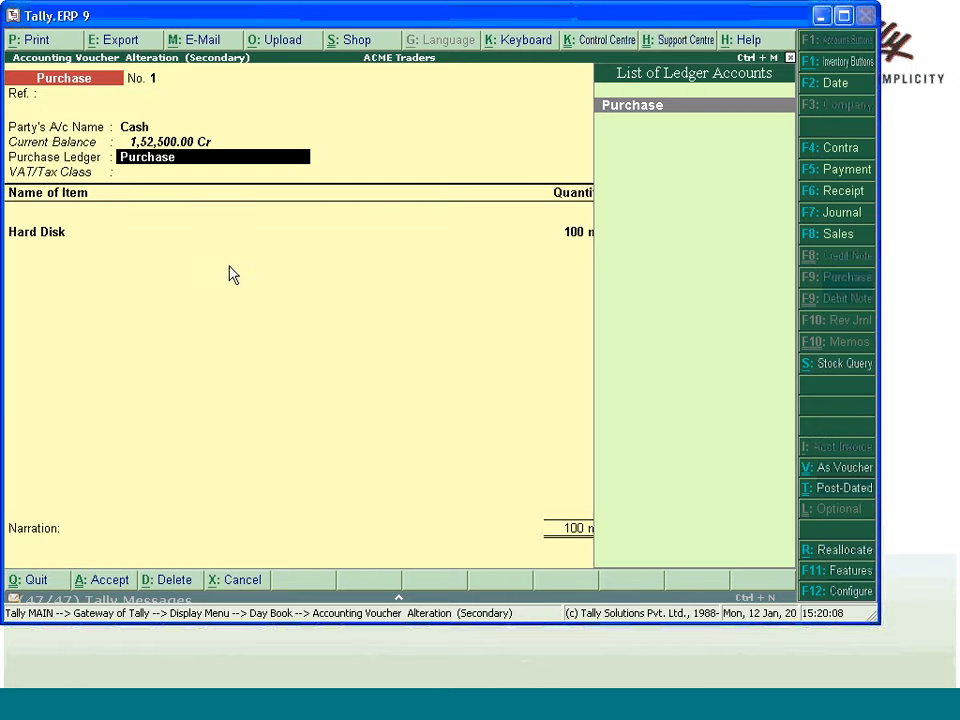
Open the Purchase ledger's master from the voucher, review its settings, and return to the item line.
{"action": "key", "text": "ctrl+Return"}
{"action": "key", "text": "Return"}
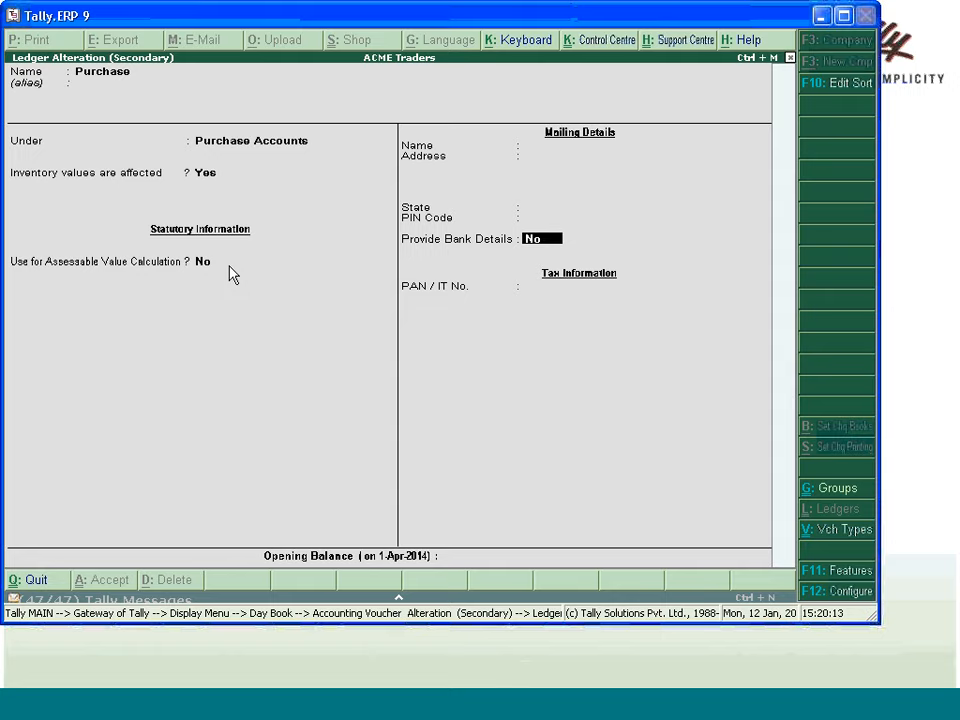
{"action": "key", "text": "Return"}
{"action": "key", "text": "Return"}
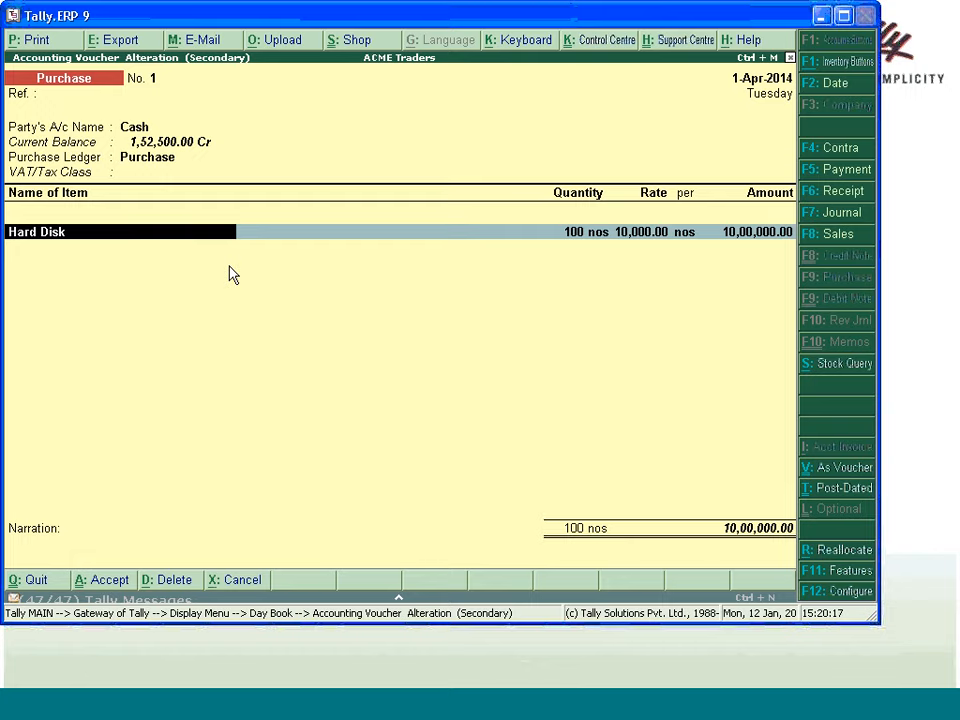
Review the Hard Disk allocation's godown, quantity and rate in Purchase voucher No. 1, and accept the voucher.
{"action": "key", "text": "Return"}
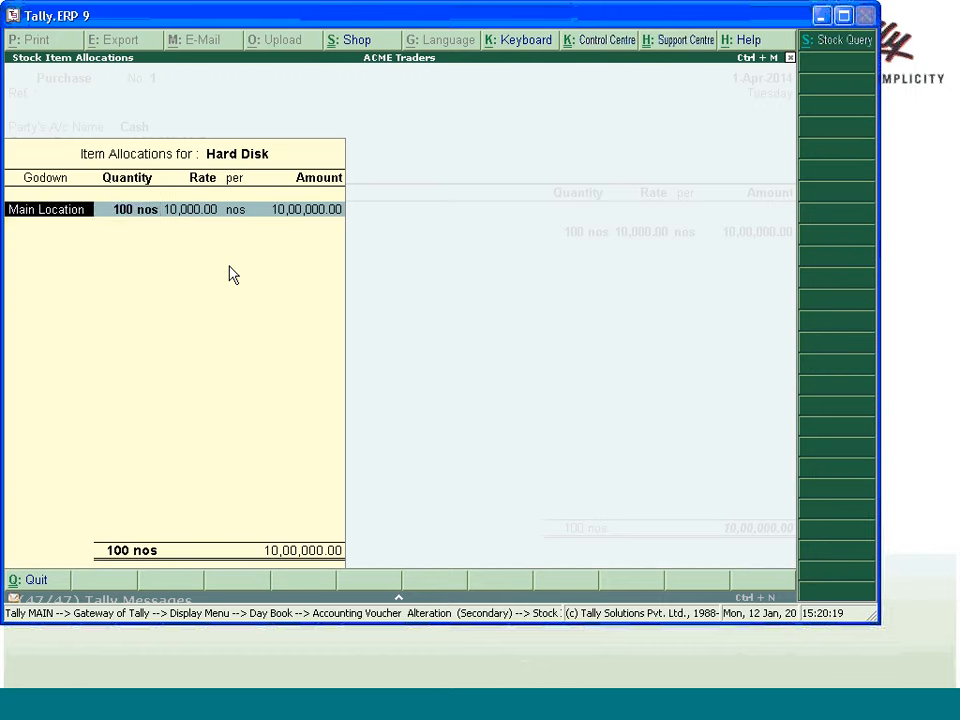
{"action": "key", "text": "Return"}
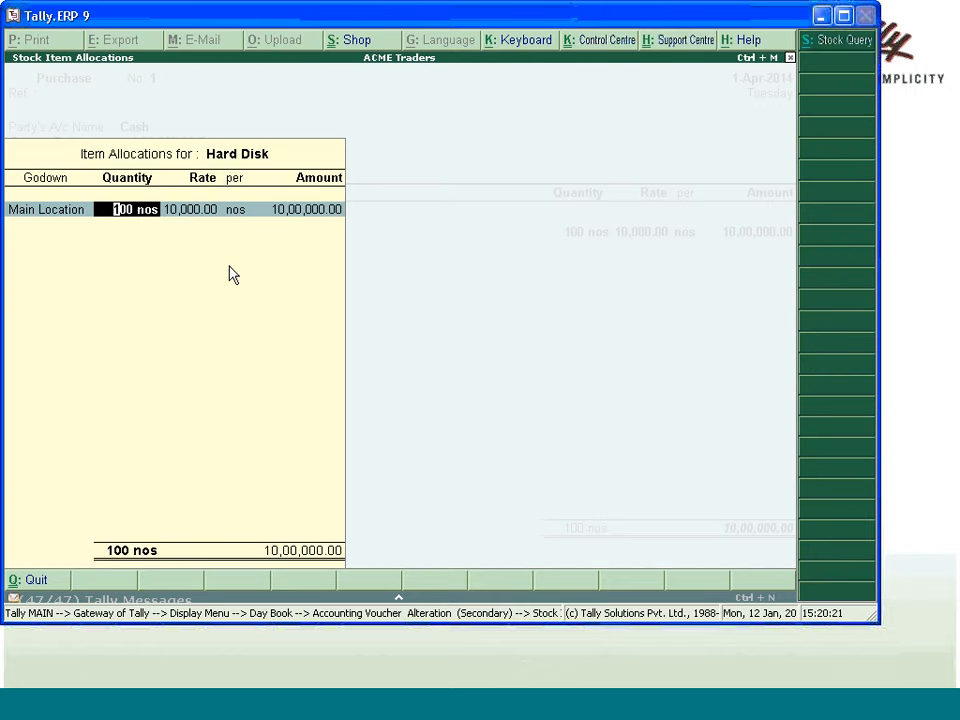
{"action": "key", "text": "Return"}
{"action": "key", "text": "Return"}
{"action": "key", "text": "Return"}
{"action": "key", "text": "Return"}
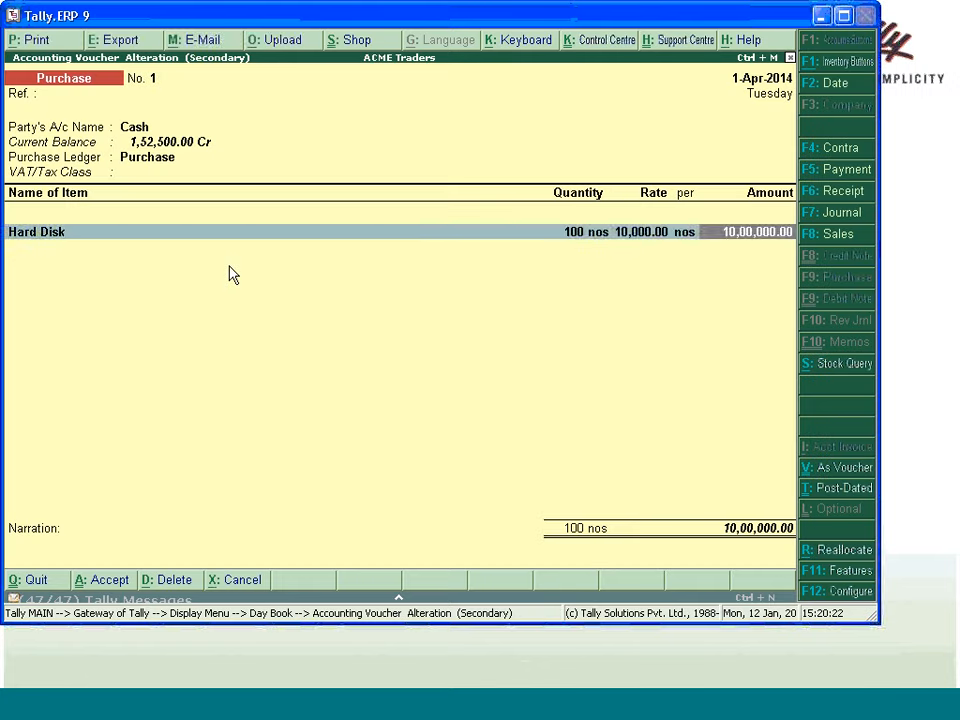
{"action": "key", "text": "Return"}
{"action": "key", "text": "Return"}
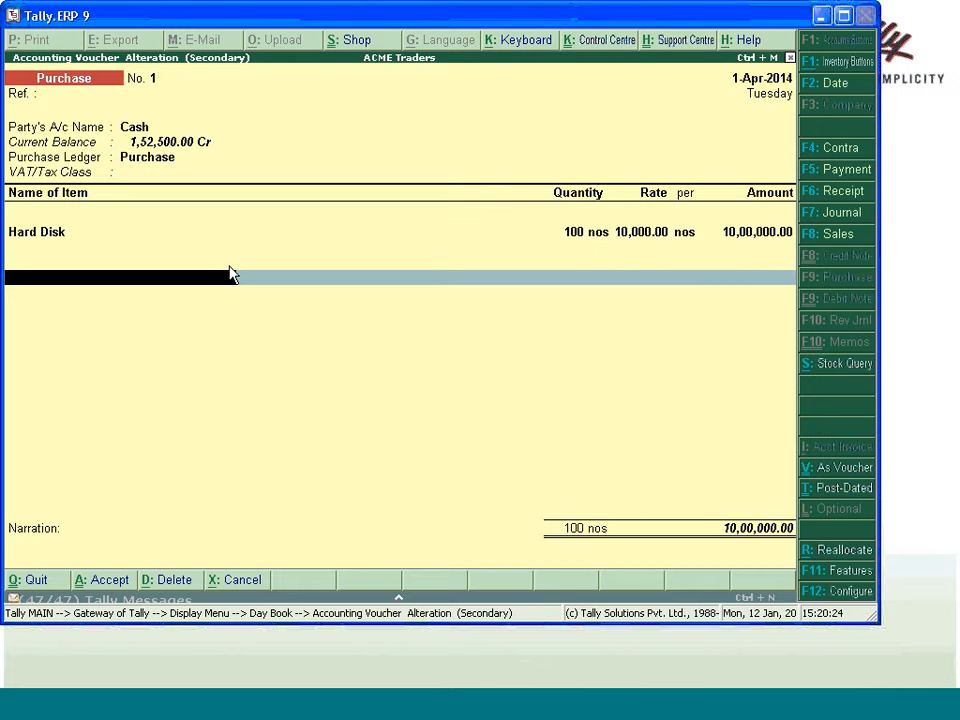
{"action": "key", "text": "Return"}
{"action": "key", "text": "ctrl+a"}
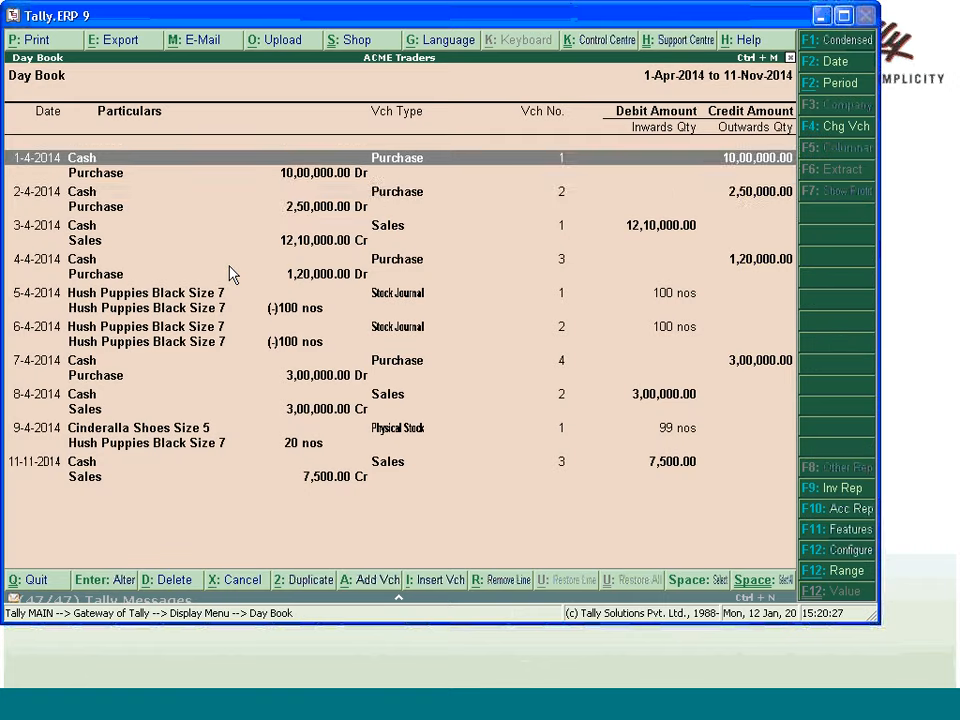
Open Purchase voucher No. 2 of 2-Apr-2014 from the Day Book.
{"action": "key", "text": "Down"}
{"action": "key", "text": "Down"}
{"action": "key", "text": "Return"}
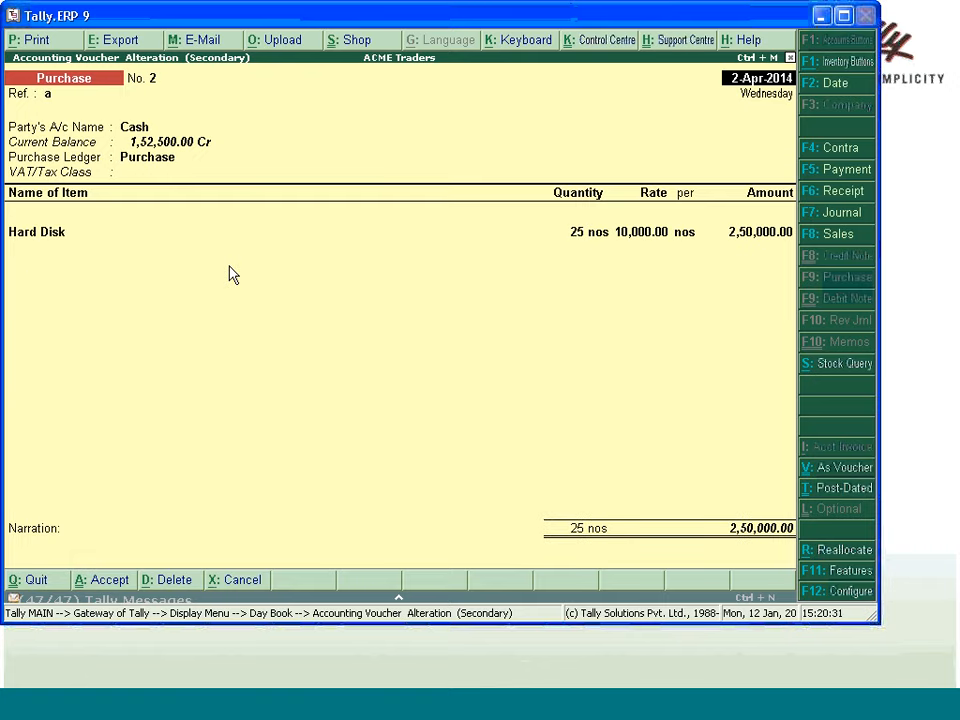
Pass through the party and ledger details of Purchase voucher No. 2 to the Hard Disk item allocation.
{"action": "key", "text": "Return"}
{"action": "key", "text": "Return"}
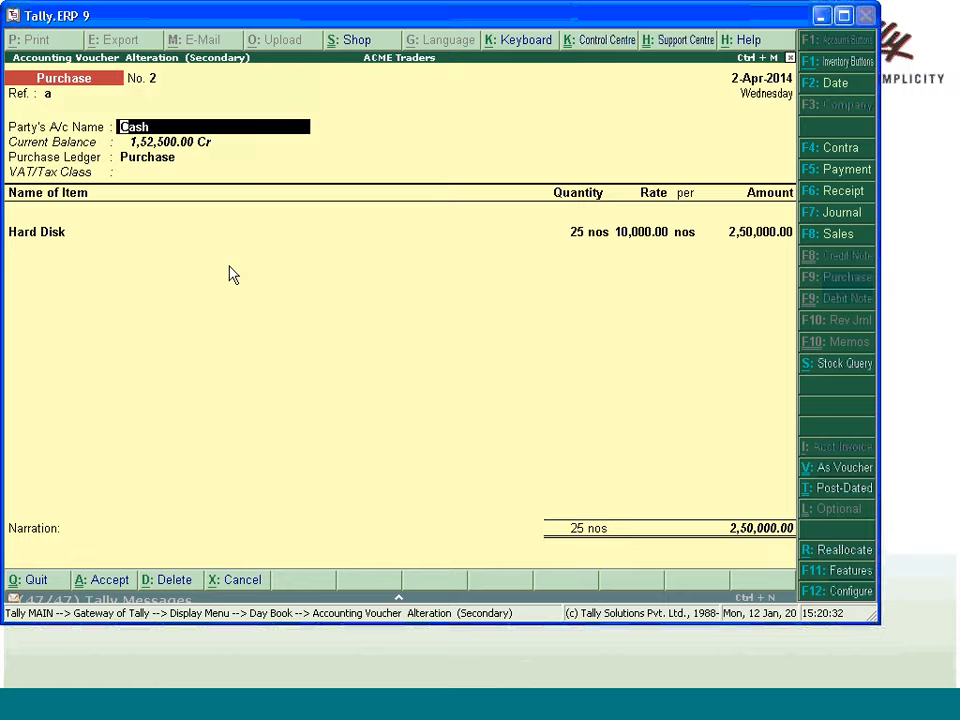
{"action": "key", "text": "Return"}
{"action": "key", "text": "Return"}
{"action": "key", "text": "Return"}
{"action": "key", "text": "Return"}
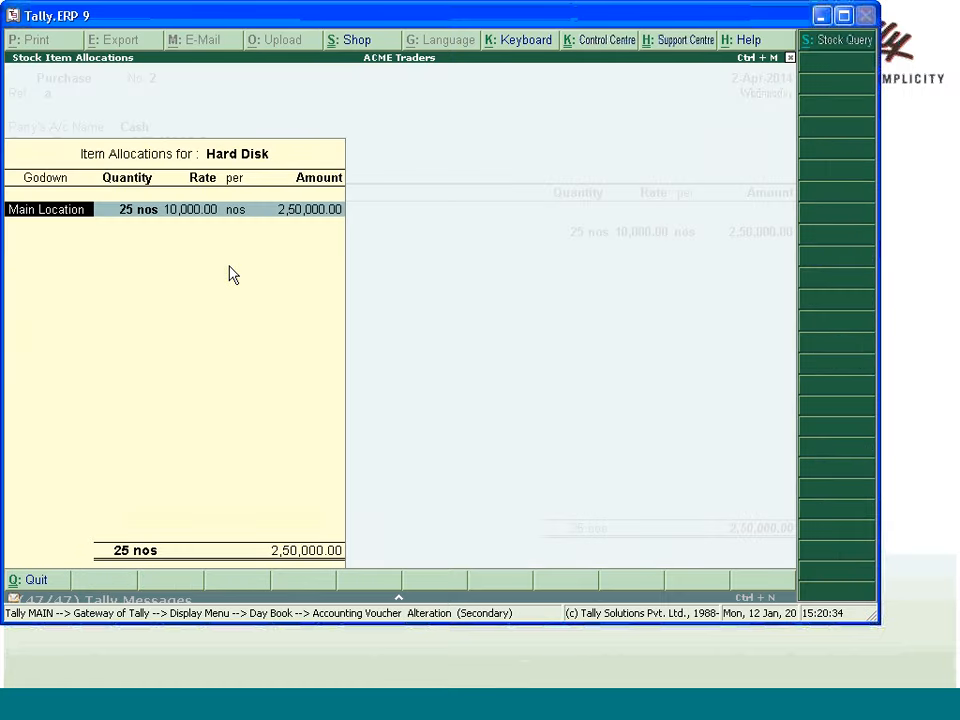
Review the Hard Disk allocation's godown, quantity and rate in Purchase voucher No. 2, and accept the voucher.
{"action": "key", "text": "Return"}
{"action": "key", "text": "Return"}
{"action": "key", "text": "Return"}
{"action": "key", "text": "Return"}
{"action": "key", "text": "Return"}
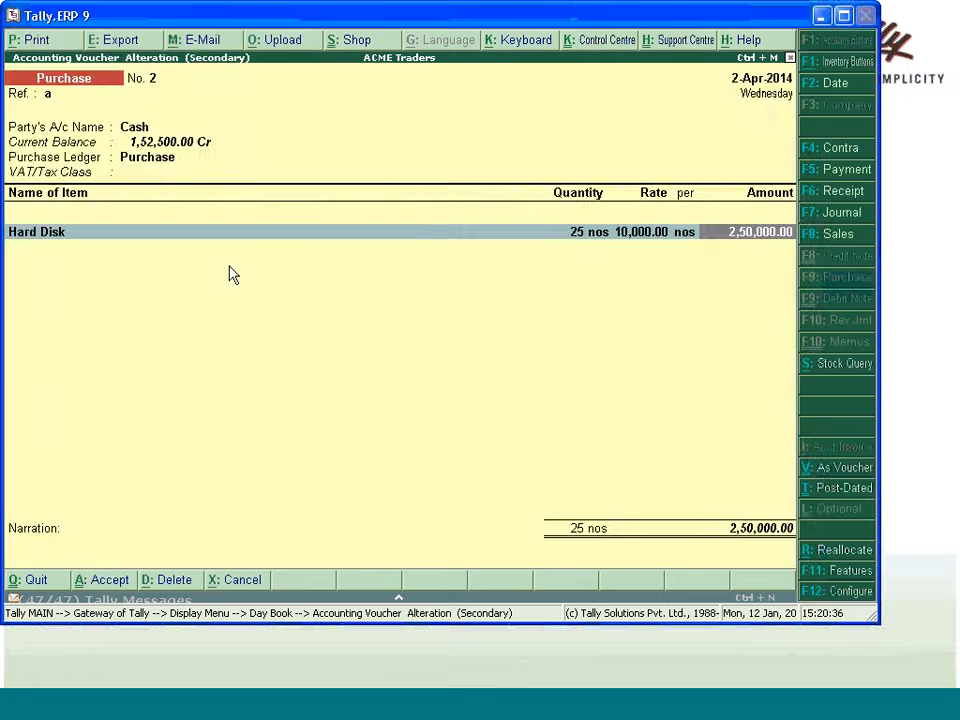
{"action": "key", "text": "Return"}
{"action": "key", "text": "Return"}
{"action": "key", "text": "Return"}
{"action": "key", "text": "Return"}
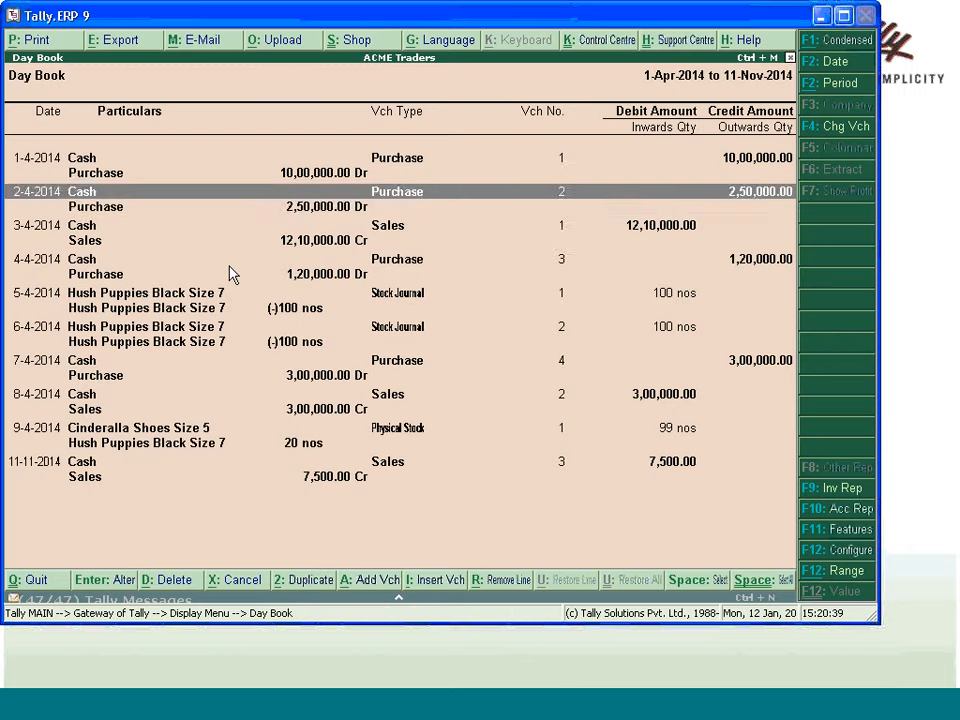
Open Sales voucher No. 1 of 3-Apr-2014 from the Day Book and pass through to the Sales Ledger field.
{"action": "key", "text": "Down"}
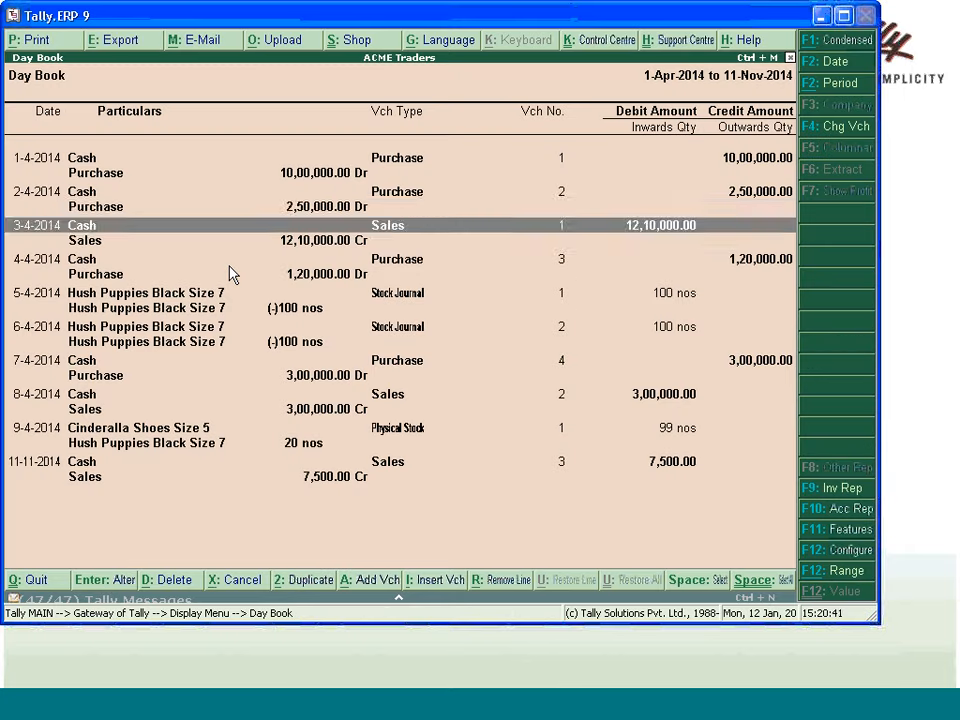
{"action": "key", "text": "Return"}
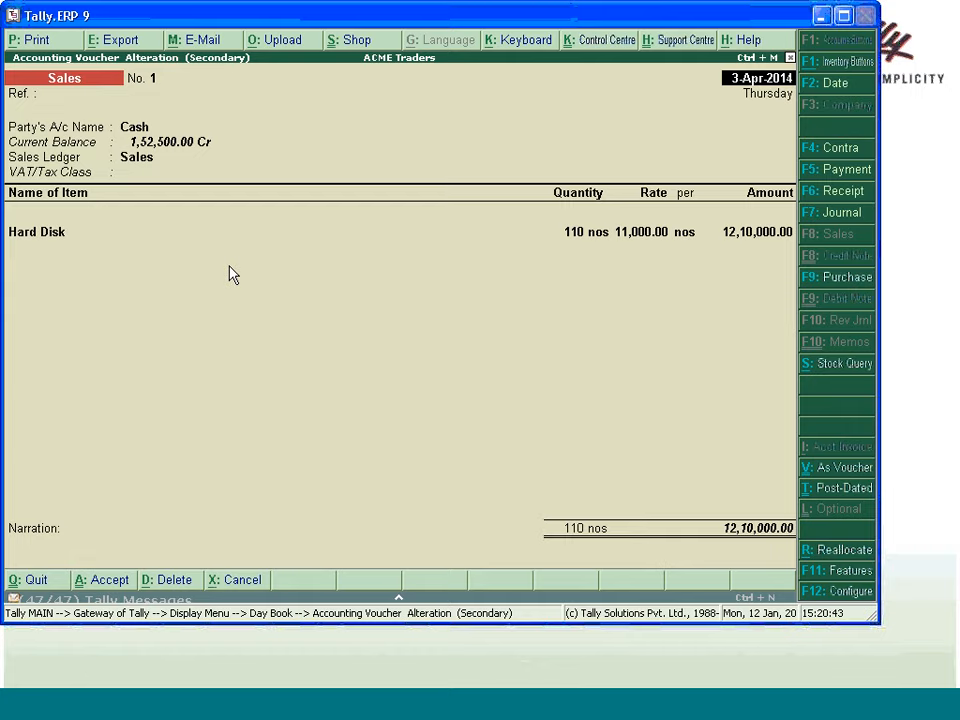
{"action": "key", "text": "Return"}
{"action": "key", "text": "Return"}
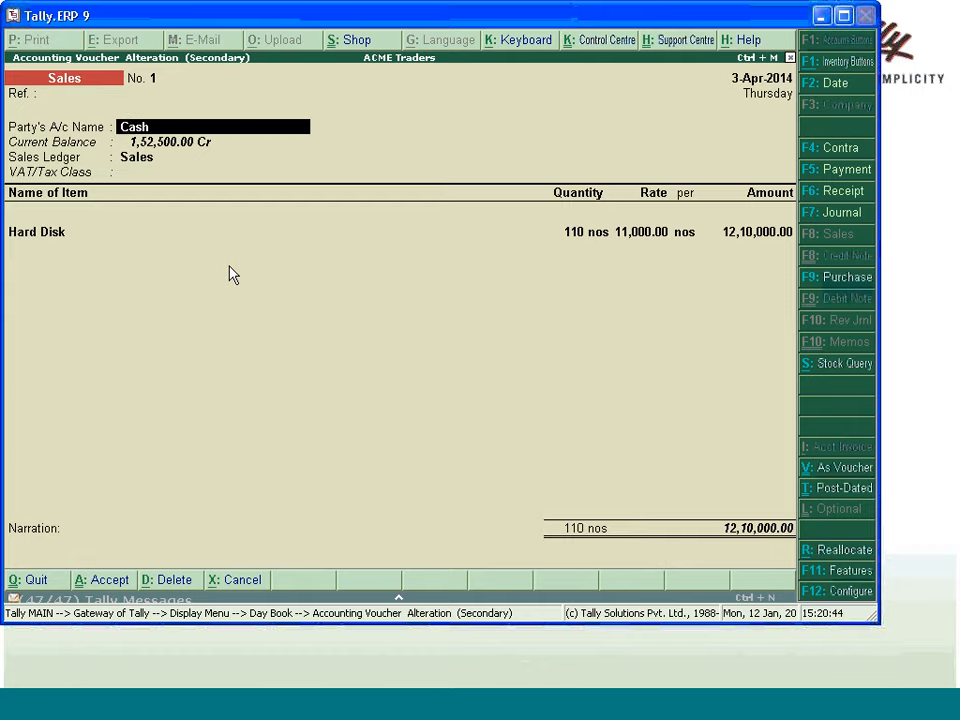
{"action": "key", "text": "Return"}
{"action": "key", "text": "Return"}
{"action": "key", "text": "ctrl+a"}
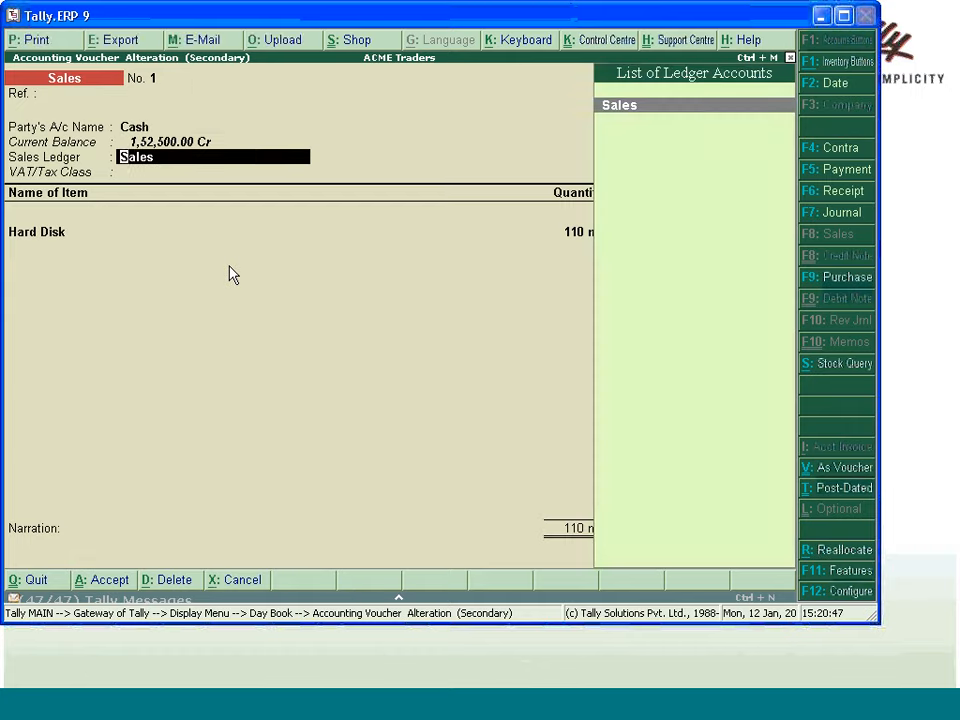
Open the Sales ledger's master from the voucher, review its group and inventory settings, and return to the item line.
{"action": "key", "text": "Return"}
{"action": "key", "text": "BackSpace"}
{"action": "key", "text": "ctrl+Return"}
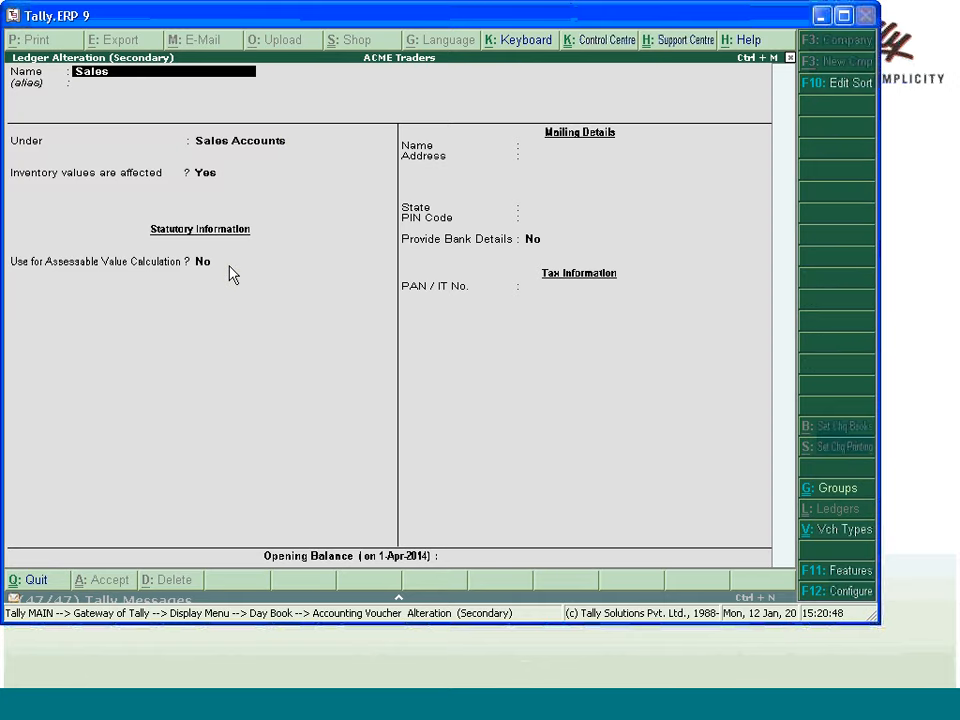
{"action": "key", "text": "Return"}
{"action": "key", "text": "Return"}
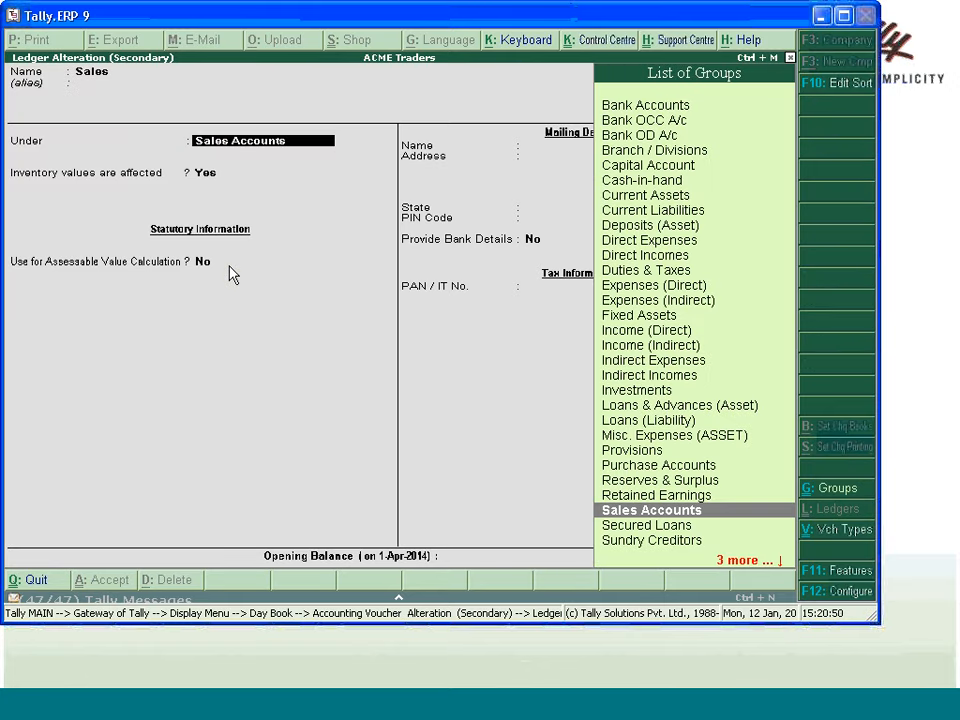
{"action": "key", "text": "ctrl+a"}
{"action": "key", "text": "Return"}
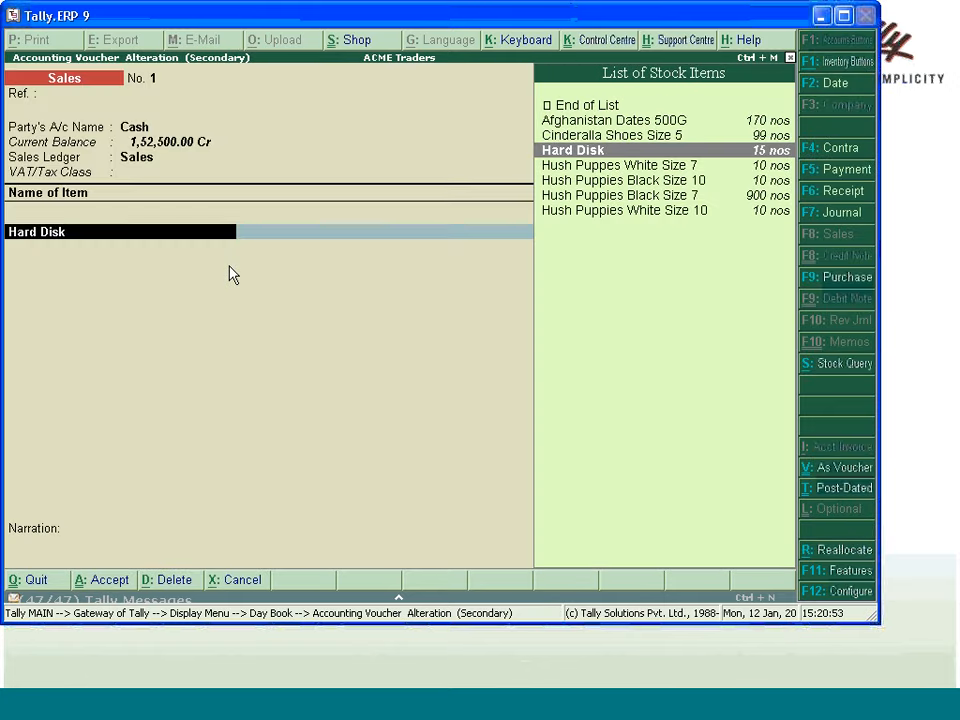
Review the Hard Disk allocation's quantity and rate in Sales voucher No. 1, and accept the voucher.
{"action": "key", "text": "Return"}
{"action": "key", "text": "Return"}
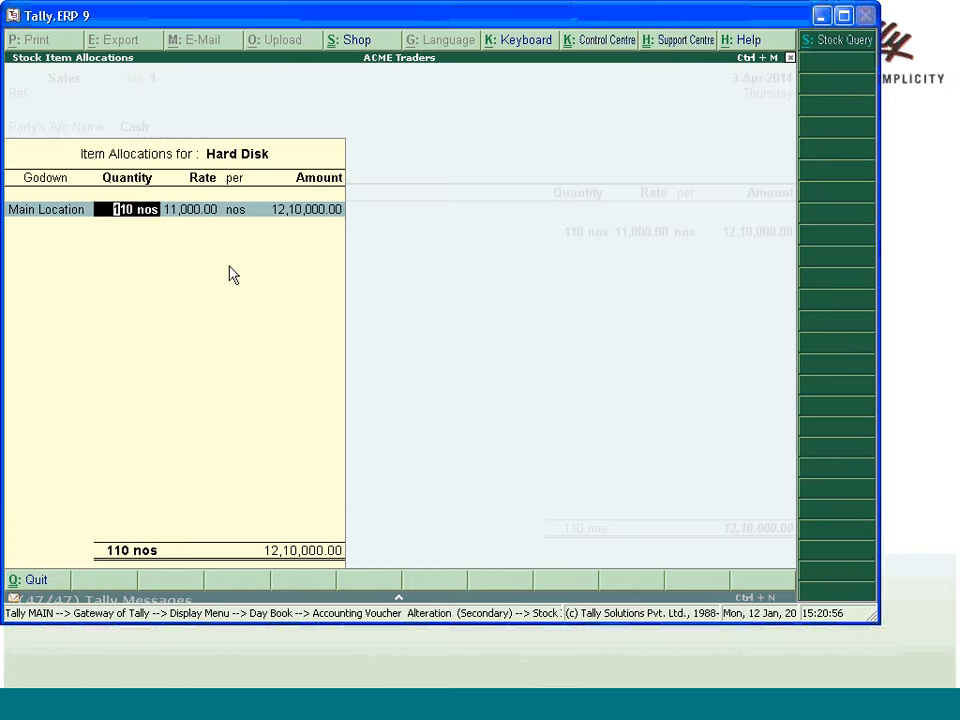
{"action": "key", "text": "Return"}
{"action": "key", "text": "Return"}
{"action": "key", "text": "Return"}
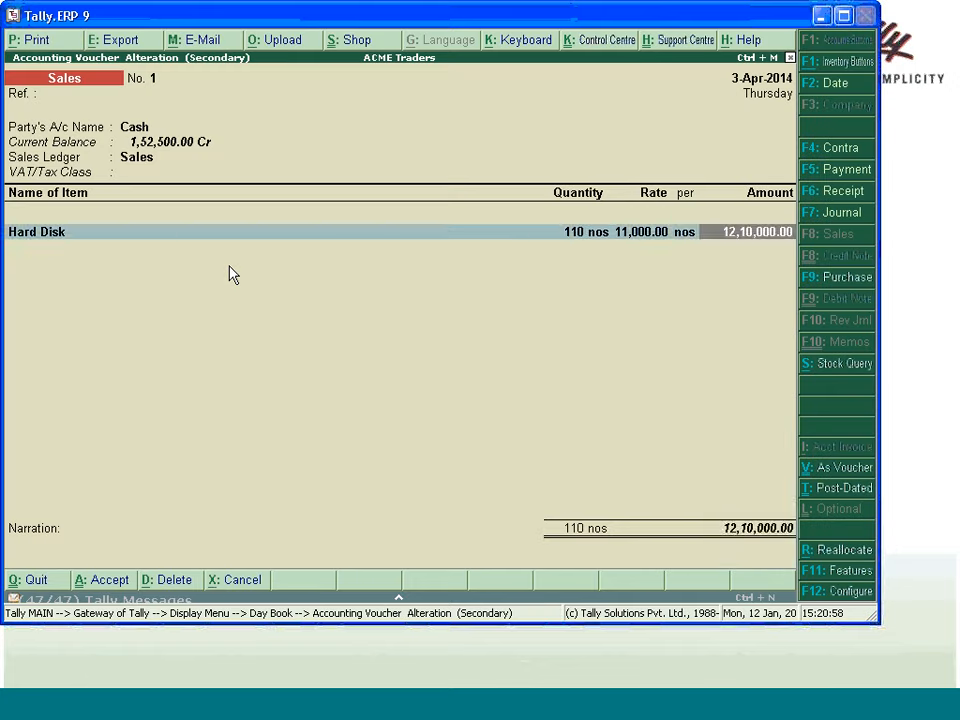
{"action": "key", "text": "Return"}
{"action": "key", "text": "Return"}
{"action": "key", "text": "Return"}
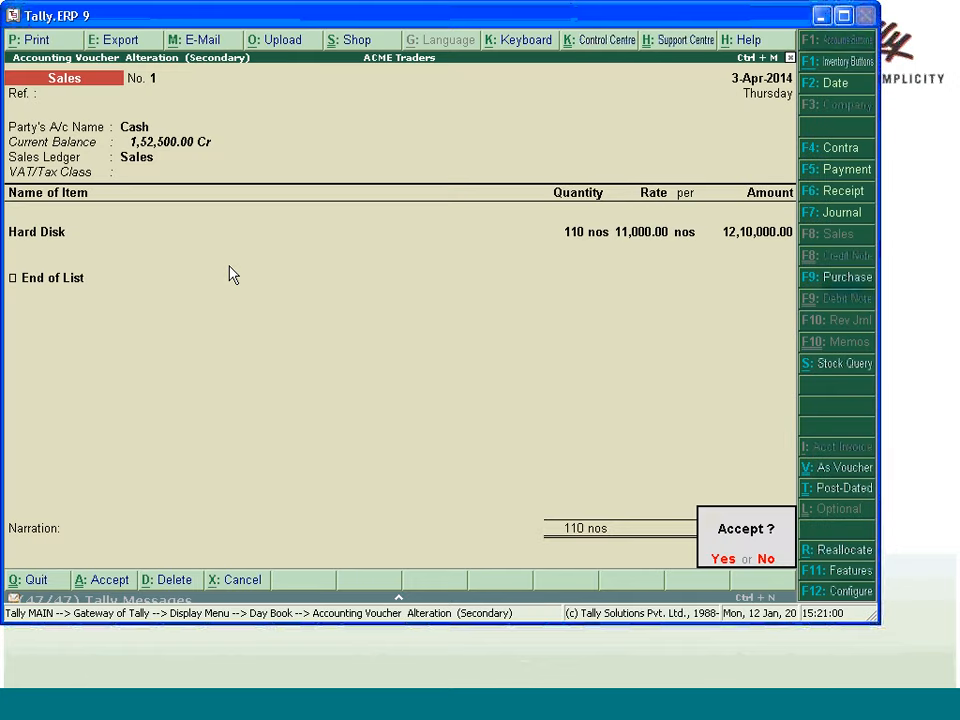
{"action": "key", "text": "Return"}
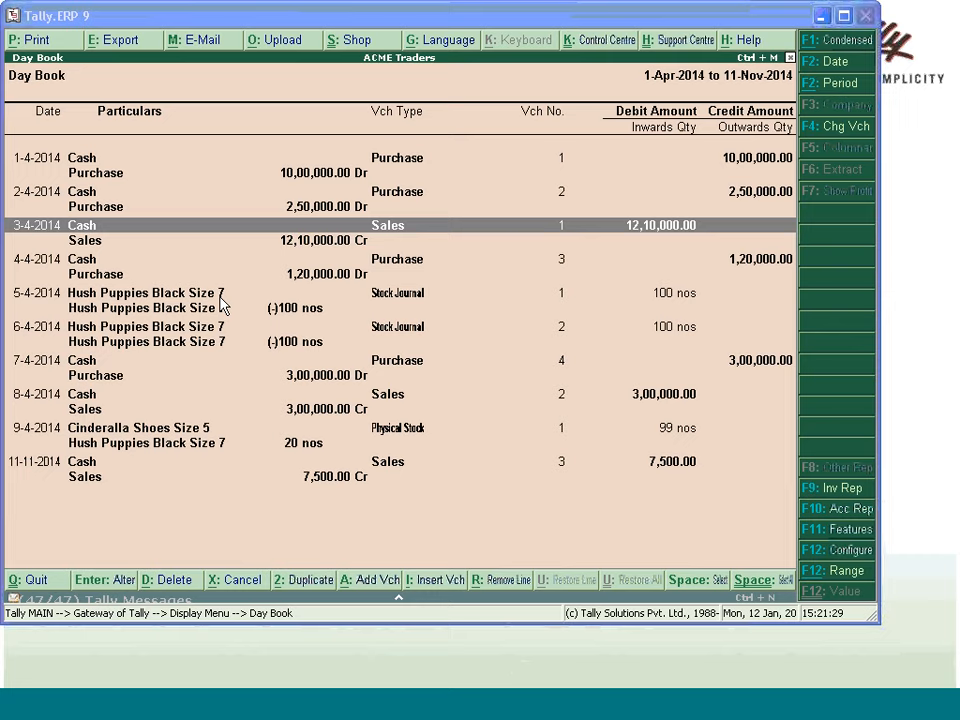
Leave the Day Book and open the Profit & Loss A/c report.
{"action": "left_click", "coordinate": [383, 193]}
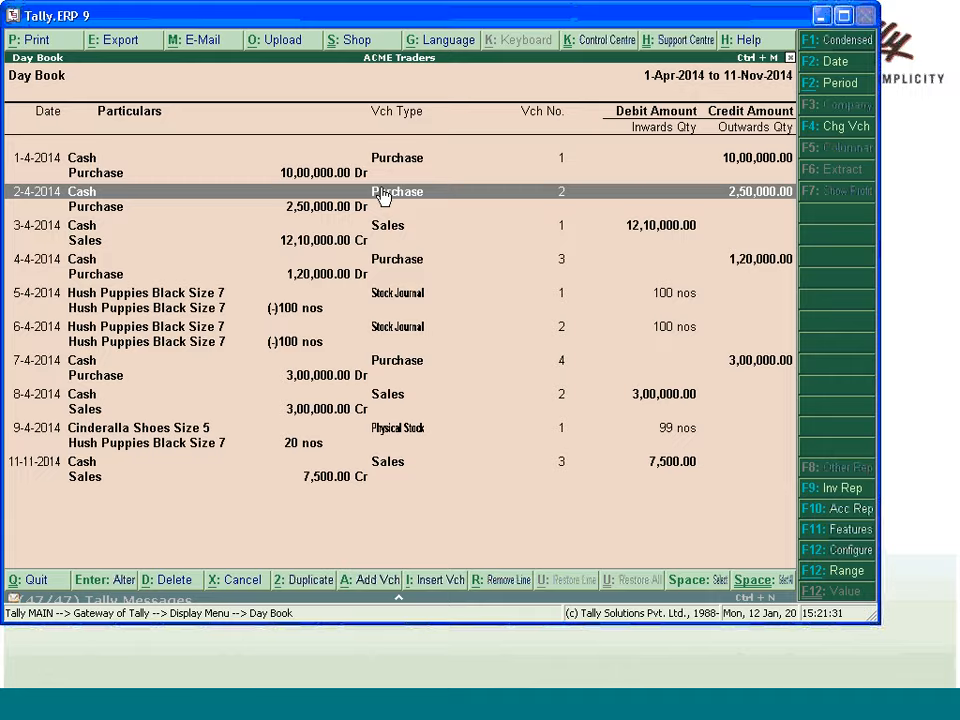
{"action": "key", "text": "Escape"}
{"action": "key", "text": "Escape"}
{"action": "key", "text": "p"}
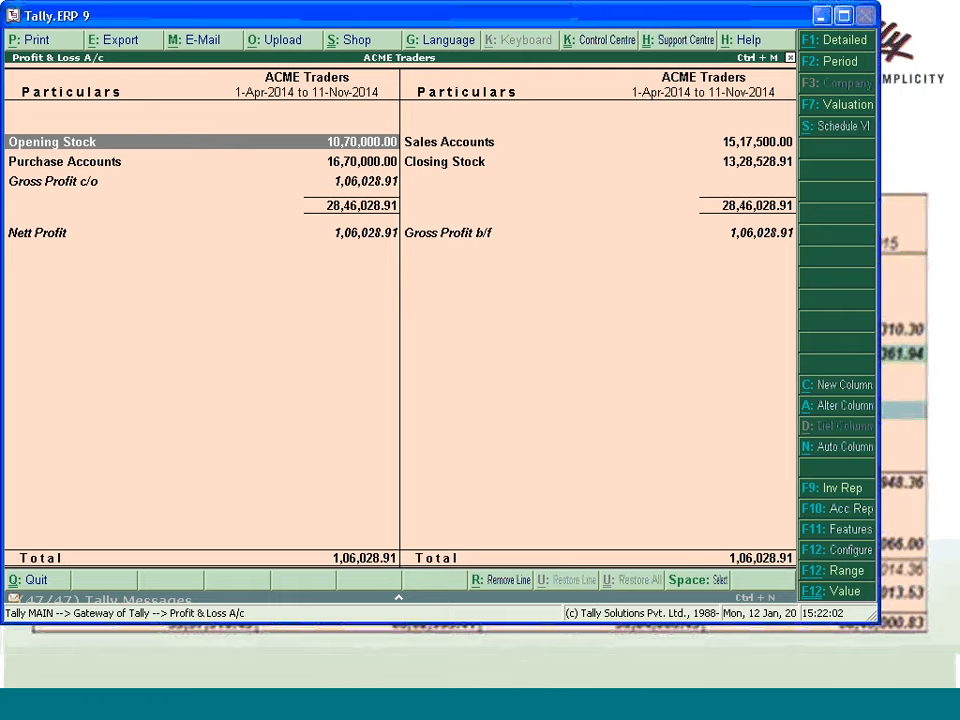
Add a Profit & Loss column for 1-4-2014 to 30-4-2014 with stock valued at Avg. Cost.
{"action": "key", "text": "alt+c"}
{"action": "key", "text": "Return"}
{"action": "type", "text": "30-"}
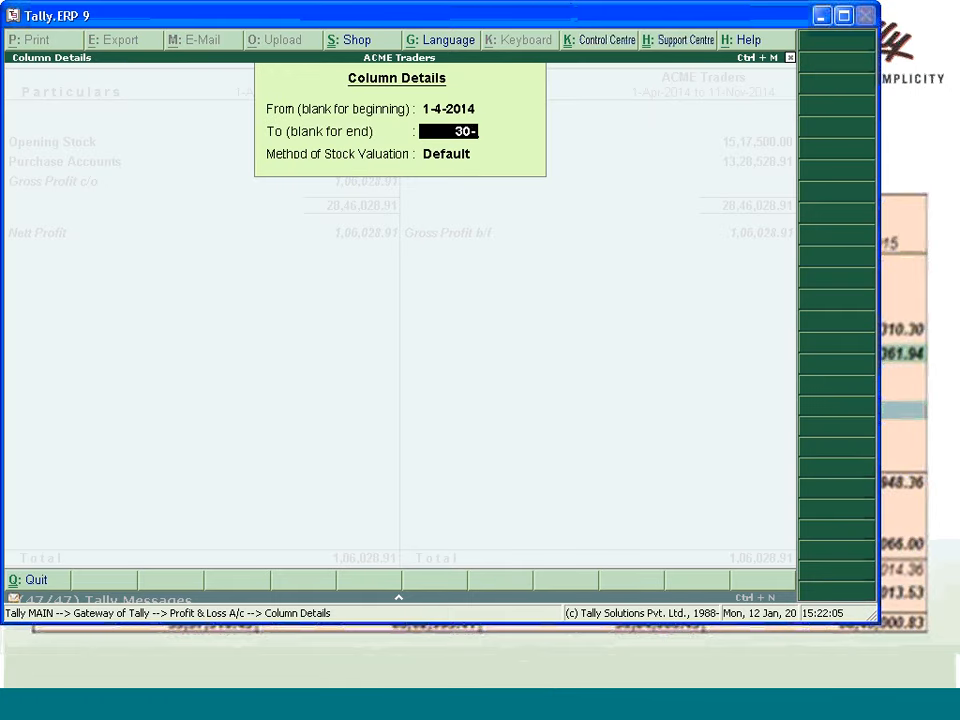
{"action": "type", "text": "4-2014"}
{"action": "key", "text": "Return"}
{"action": "key", "text": "Up"}
{"action": "key", "text": "Up"}
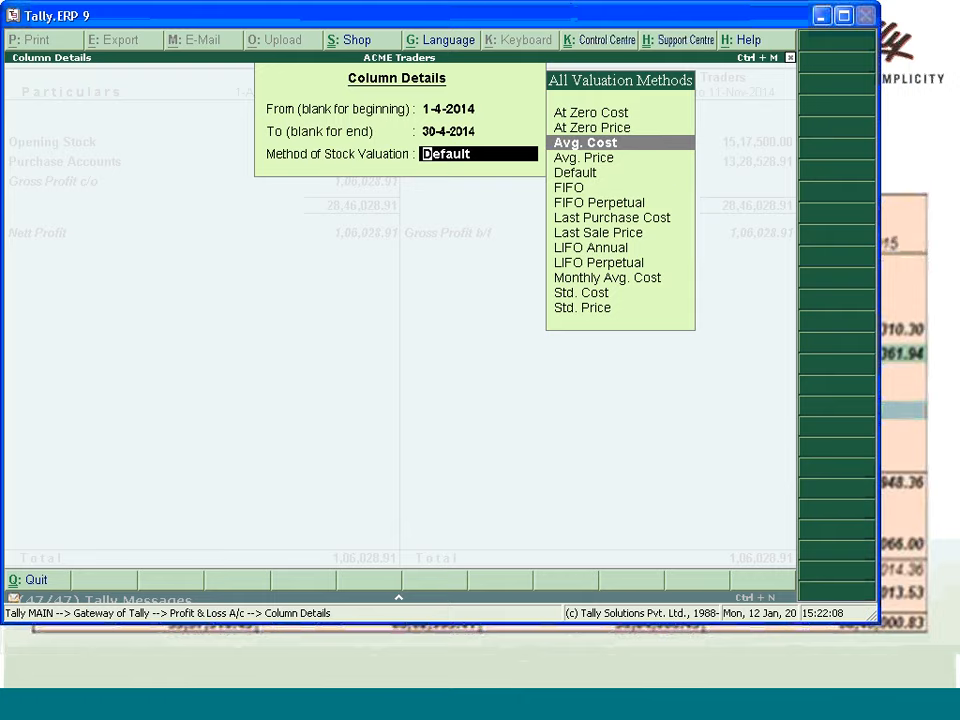
{"action": "key", "text": "Return"}
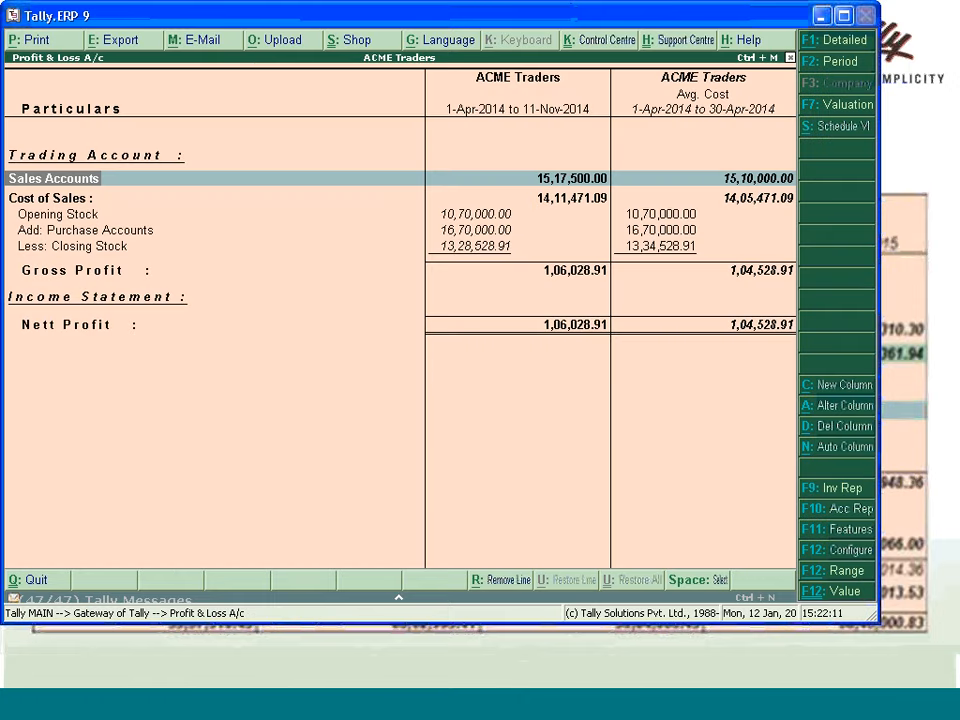
Add another Profit & Loss column for 1-4-2014 to 30-4-2014 using the FIFO stock valuation method.
{"action": "key", "text": "alt+c"}
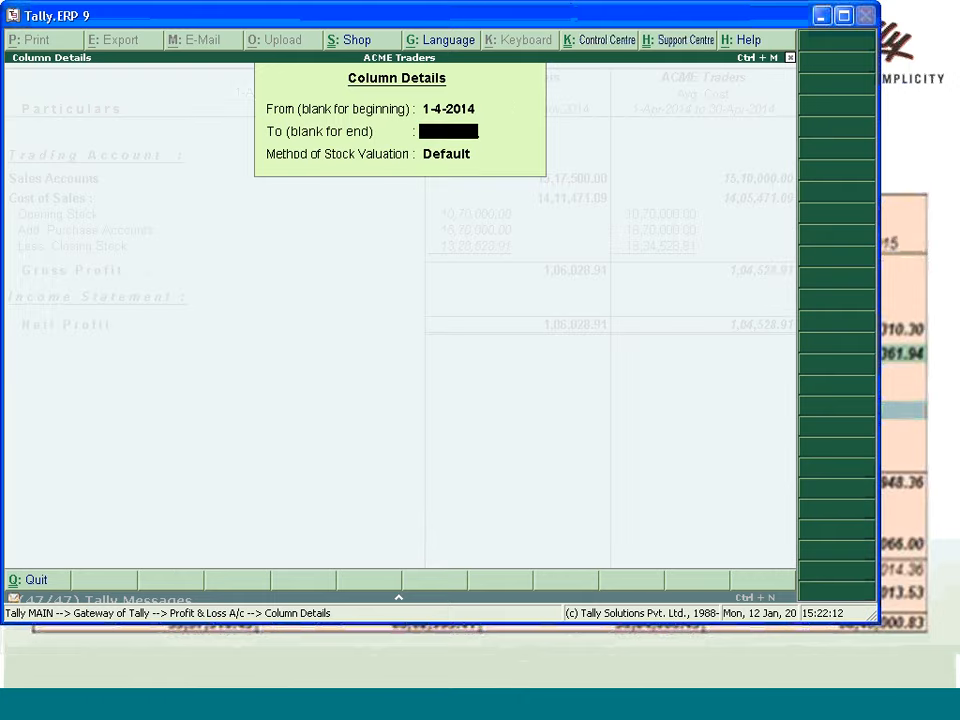
{"action": "type", "text": "30-4-"}
{"action": "key", "text": "Return"}
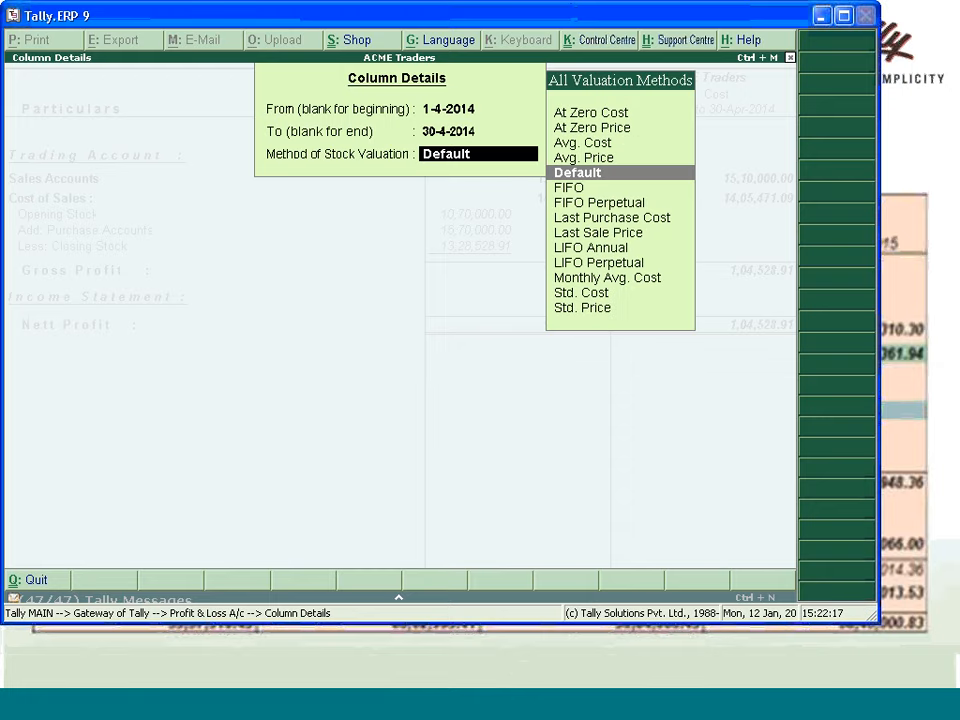
{"action": "key", "text": "Down"}
{"action": "key", "text": "Down"}
{"action": "key", "text": "Up"}
{"action": "key", "text": "Return"}
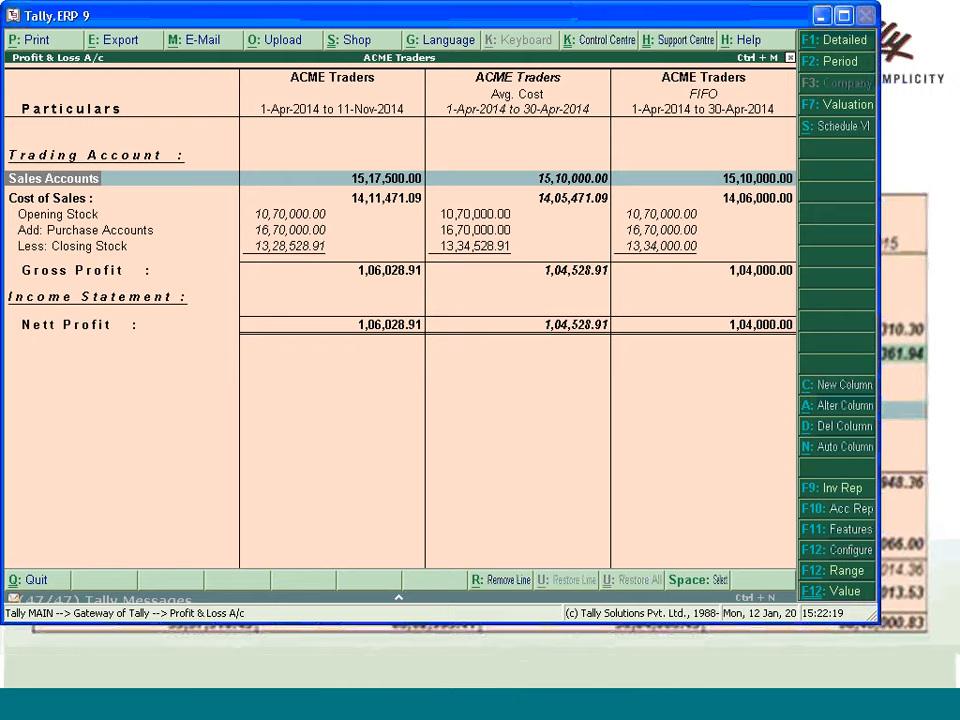
Add a further Profit & Loss column for 1-4-2014 to 30-4-2014 using the Last Sale Price stock valuation method.
{"action": "key", "text": "alt+c"}
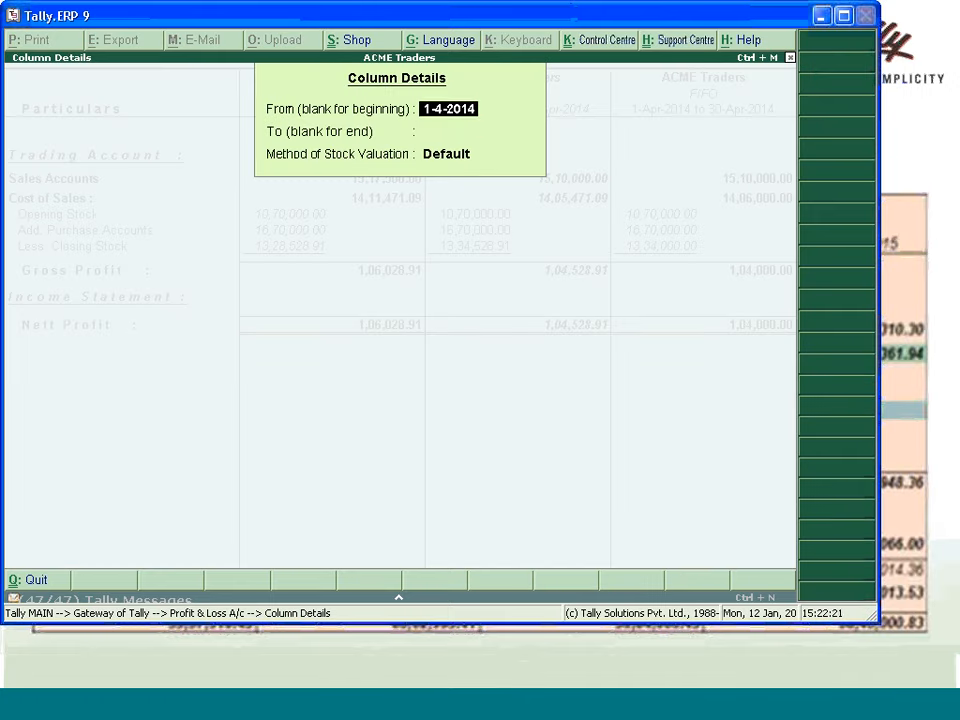
{"action": "key", "text": "Return"}
{"action": "type", "text": "30-4-"}
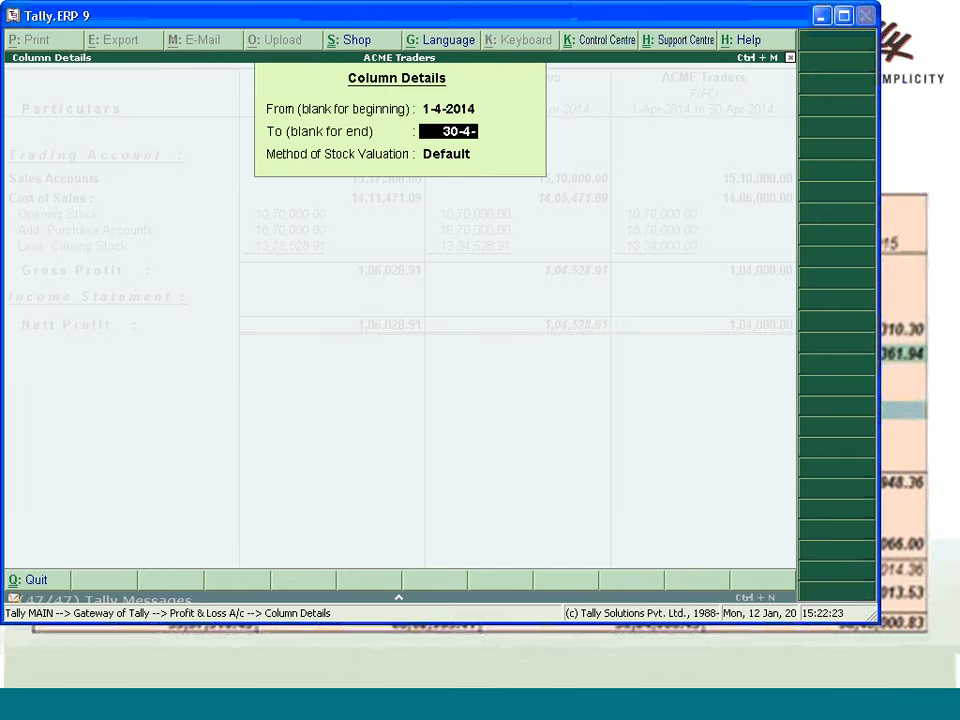
{"action": "type", "text": "2014"}
{"action": "key", "text": "Return"}
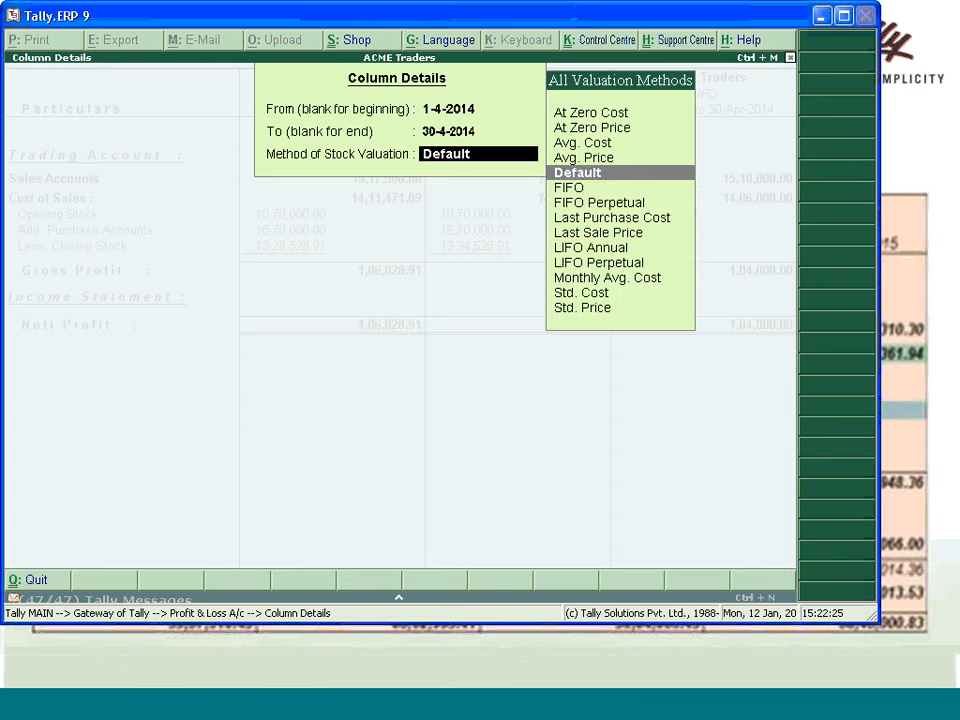
{"action": "key", "text": "Down"}
{"action": "key", "text": "Down"}
{"action": "key", "text": "Down"}
{"action": "key", "text": "Down"}
{"action": "key", "text": "Down"}
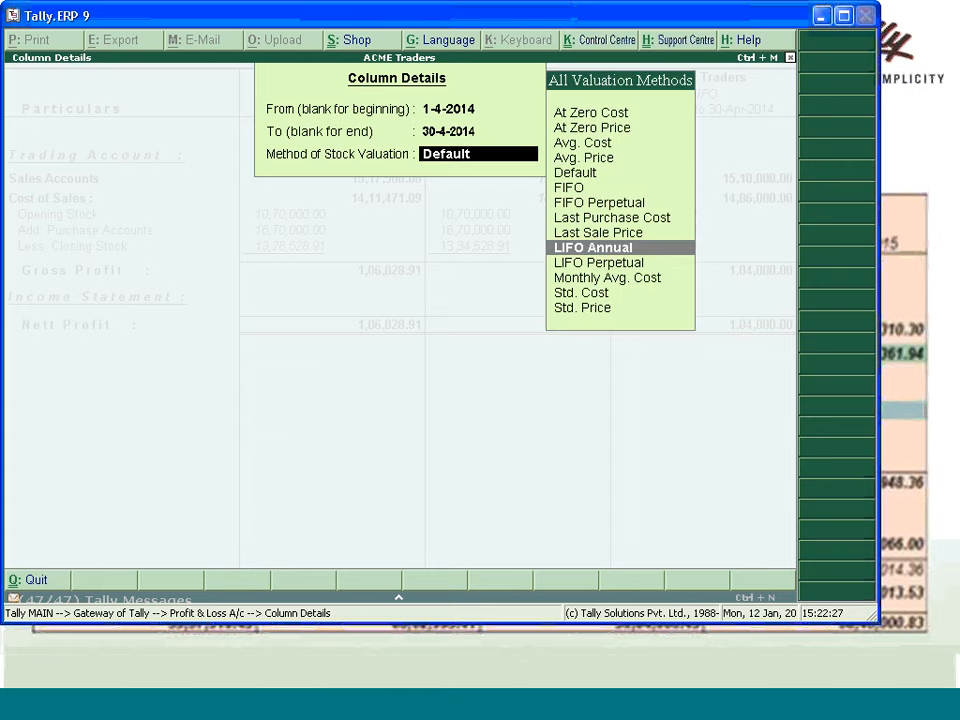
{"action": "key", "text": "Up"}
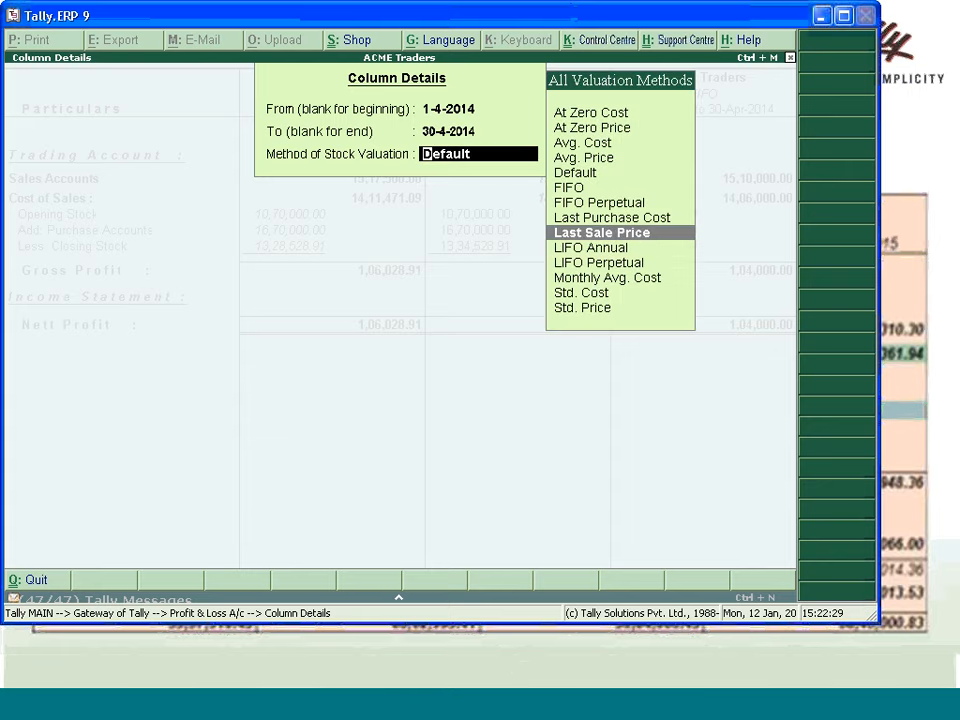
{"action": "key", "text": "Return"}
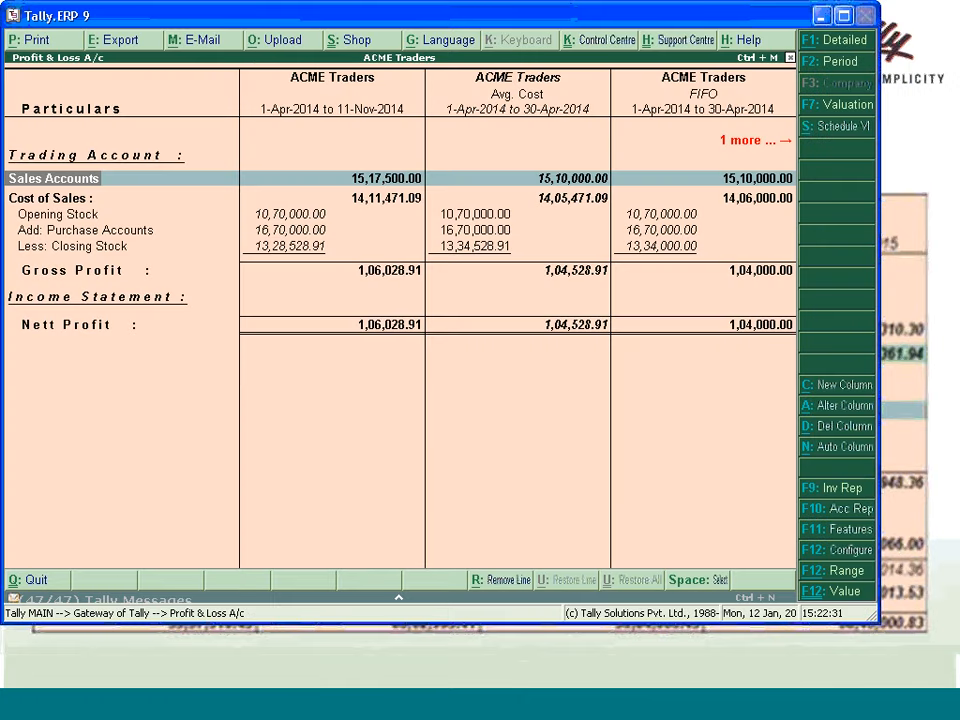
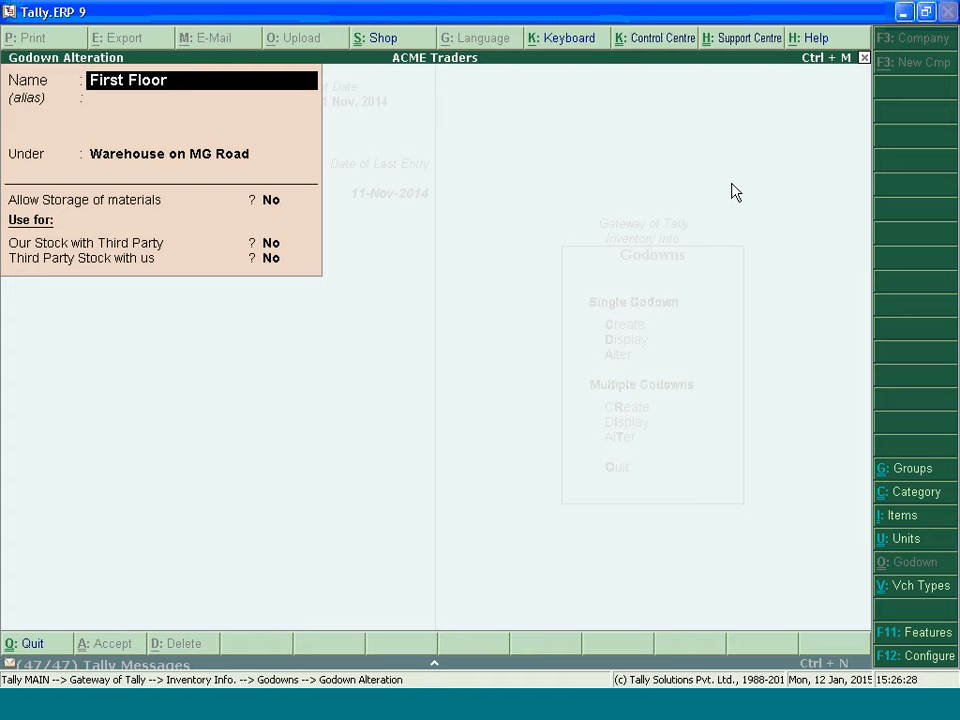
Review the First Floor godown's parent and storage settings, and return to the godown selection.
{"action": "key", "text": "Return"}
{"action": "key", "text": "Return"}
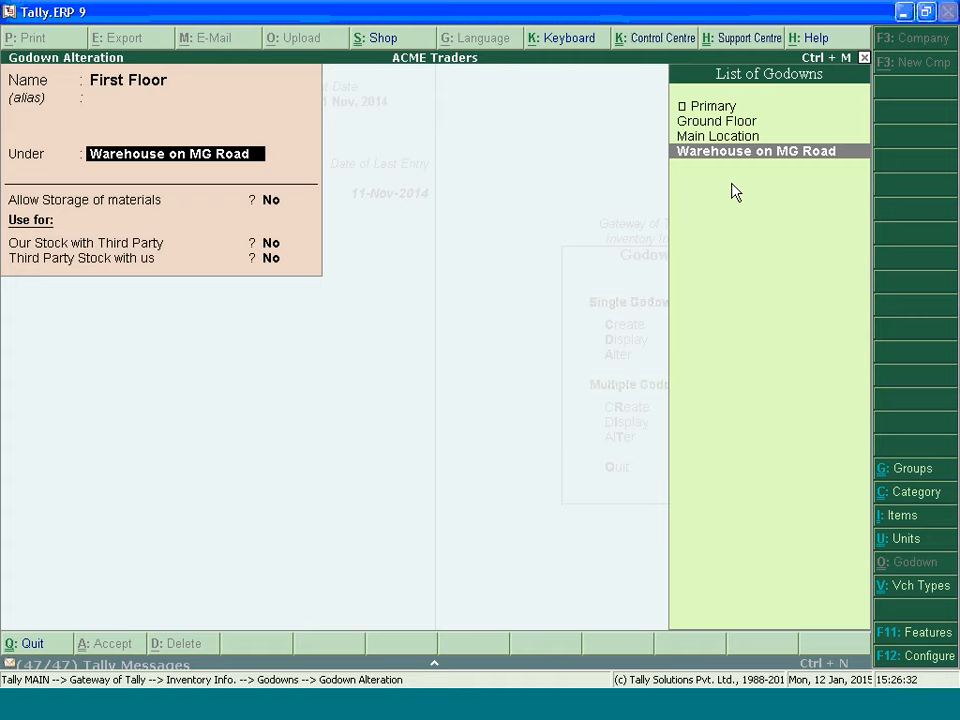
{"action": "key", "text": "Return"}
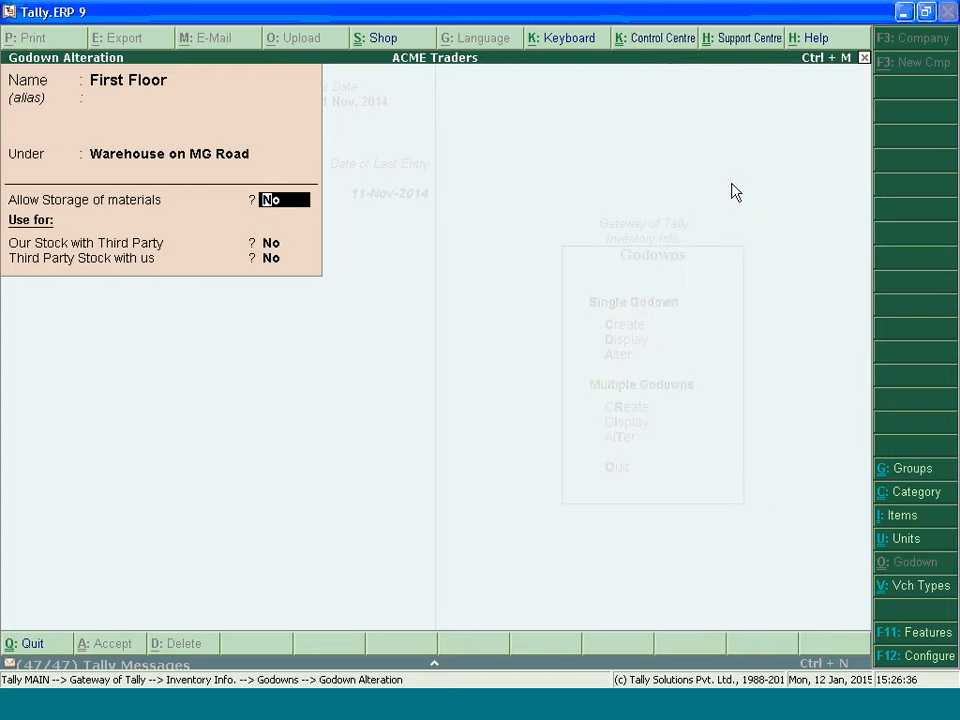
{"action": "key", "text": "Return"}
{"action": "key", "text": "Return"}
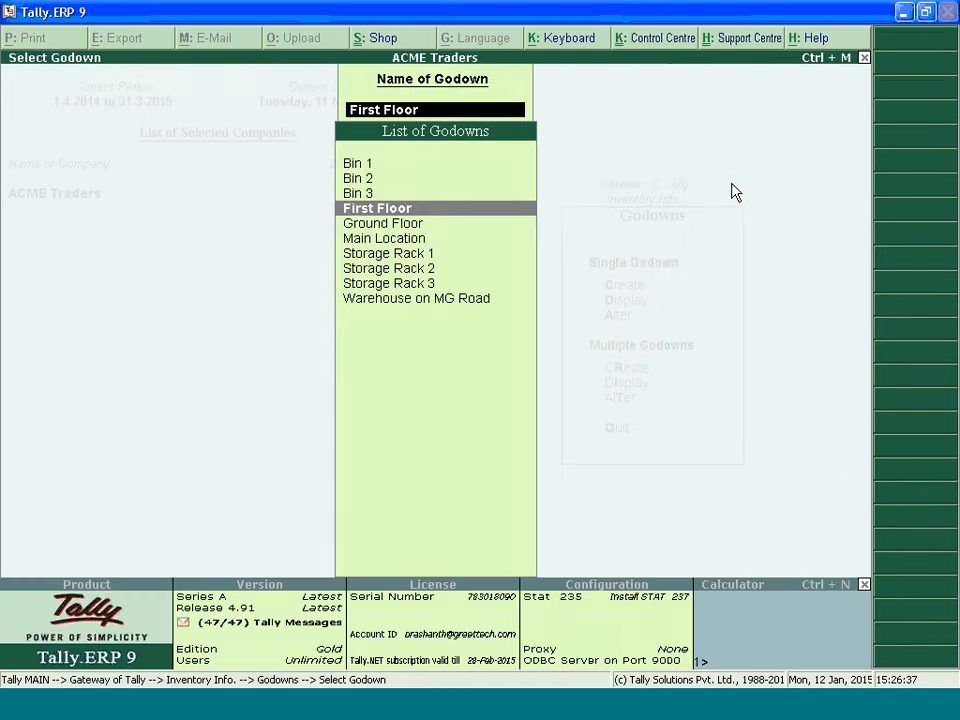
Open the Storage Rack 1 godown for alteration to view its parent and storage settings.
{"action": "key", "text": "Down"}
{"action": "key", "text": "Down"}
{"action": "key", "text": "Down"}
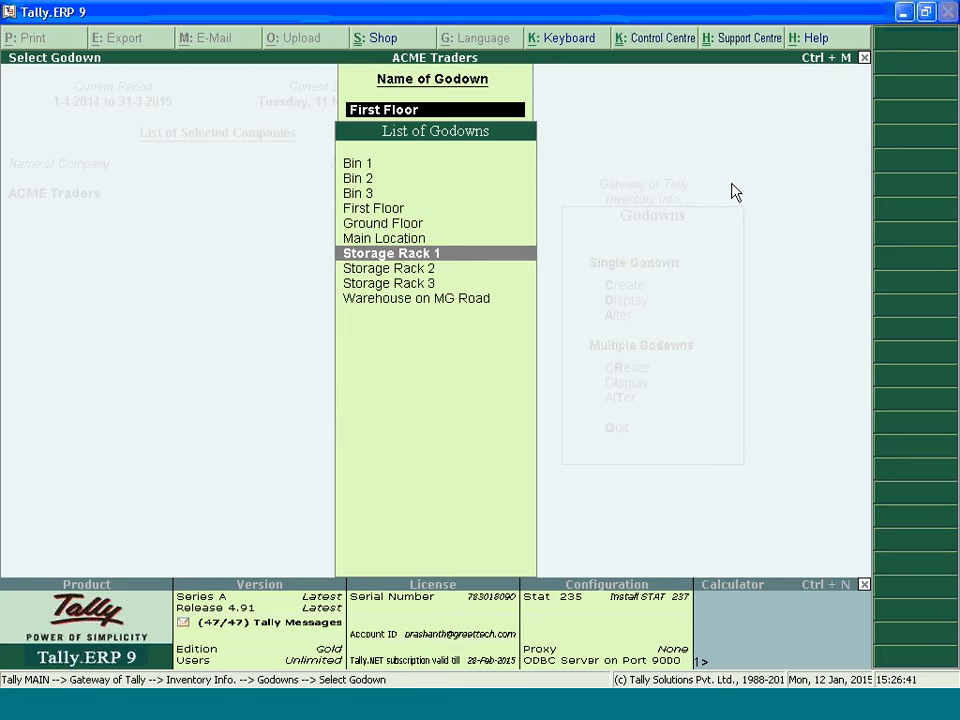
{"action": "key", "text": "Return"}
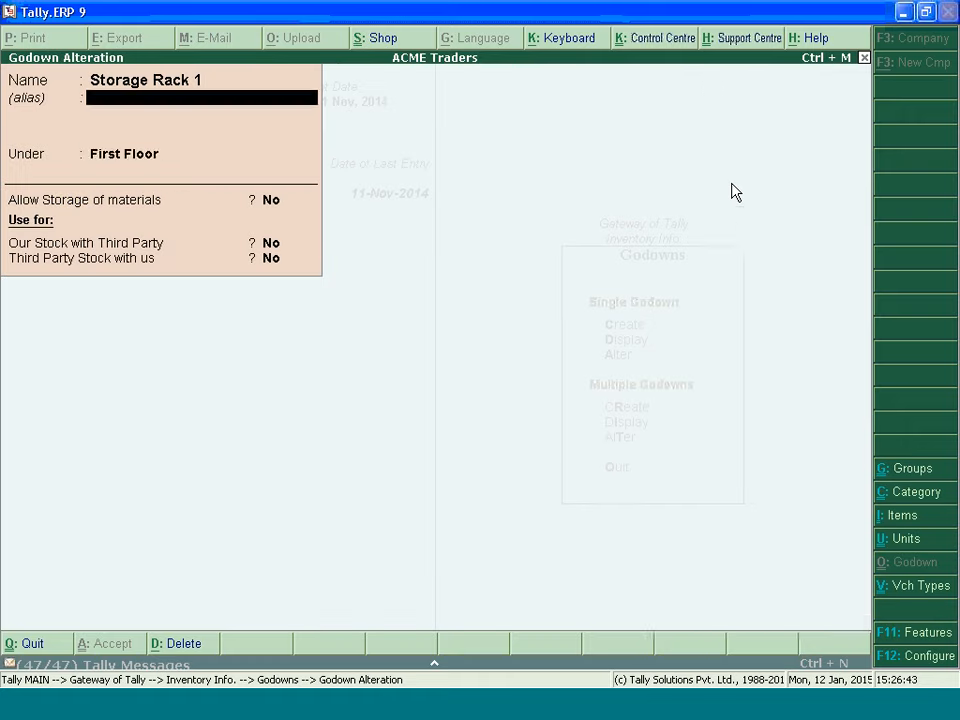
Review the Storage Rack 1 godown's parent and storage settings, and accept the record without changes.
{"action": "key", "text": "Return"}
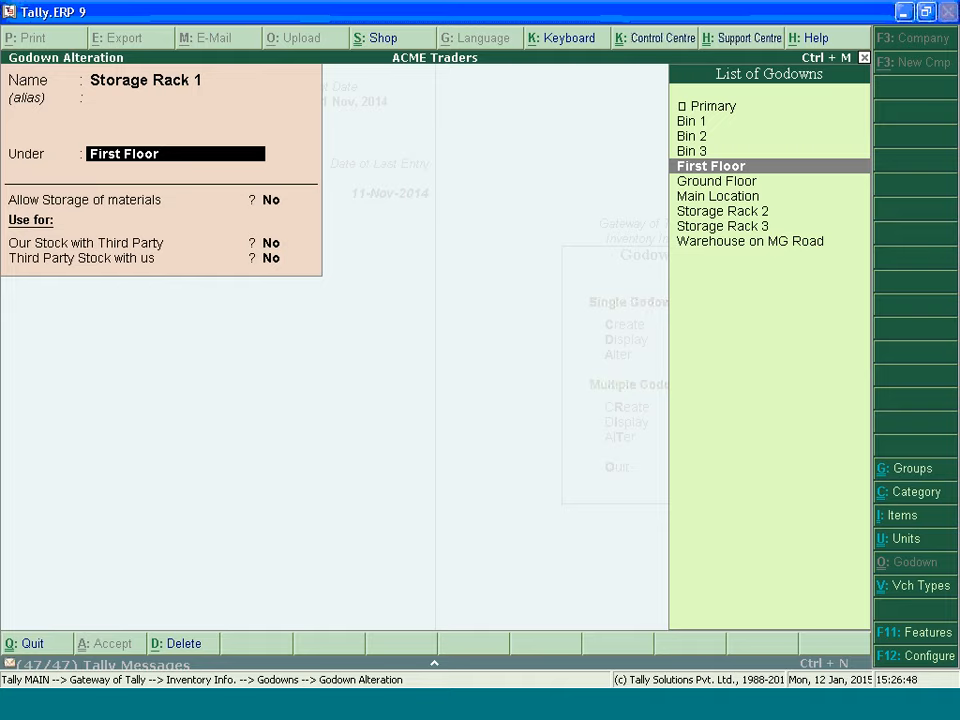
{"action": "key", "text": "Return"}
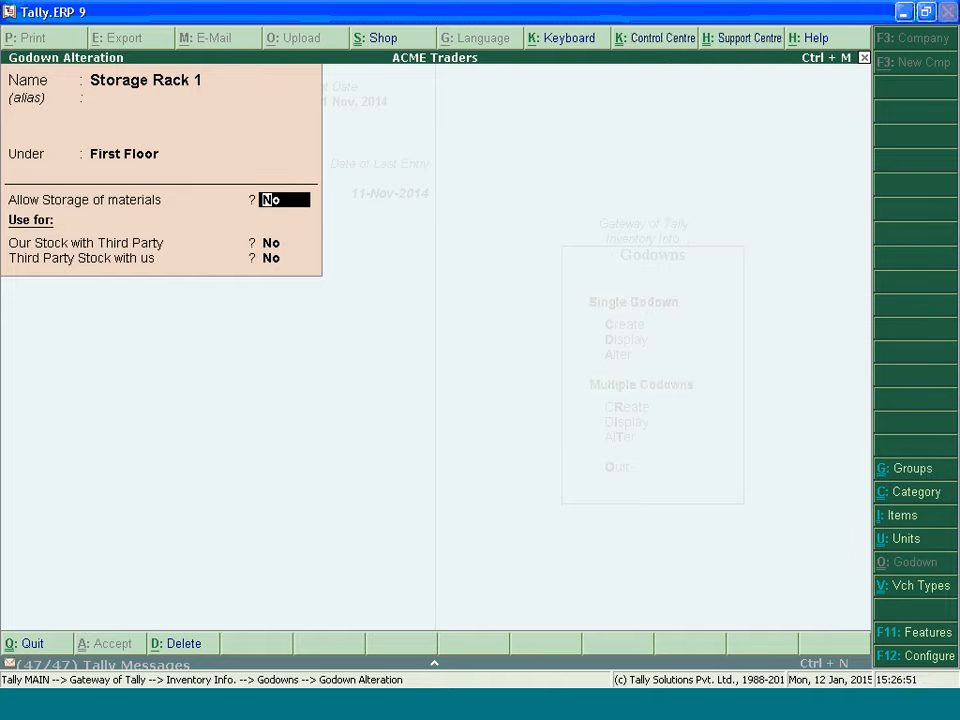
{"action": "key", "text": "Return"}
{"action": "key", "text": "Return"}
{"action": "key", "text": "ctrl+a"}
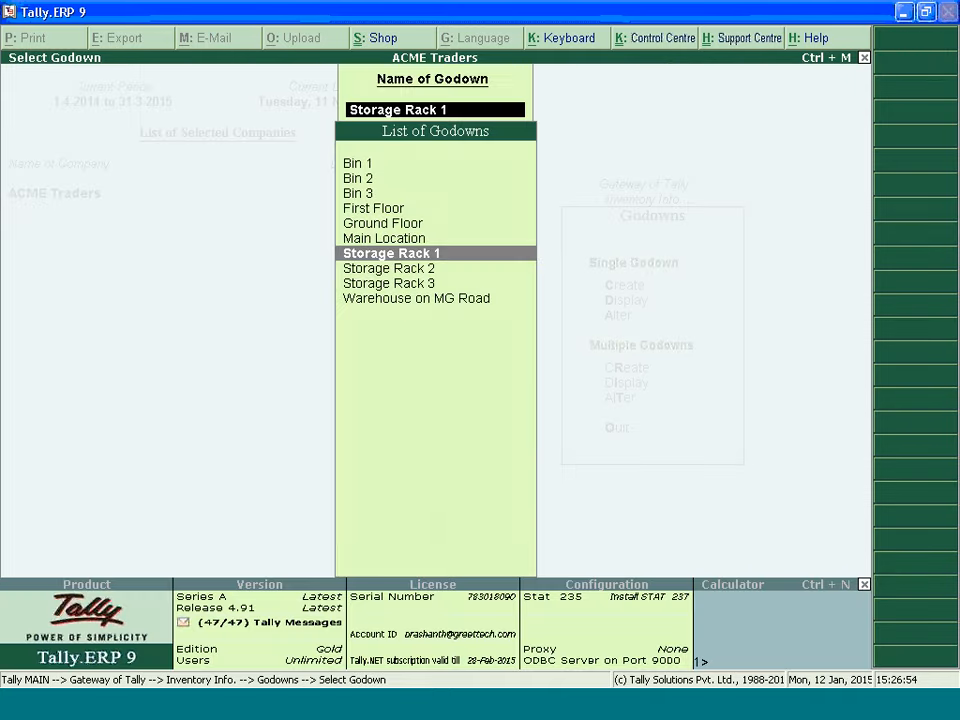
Open the Storage Rack 2 godown, review its parent and storage settings, and accept it unchanged.
{"action": "key", "text": "Down"}
{"action": "key", "text": "Return"}
{"action": "key", "text": "Return"}
{"action": "key", "text": "Return"}
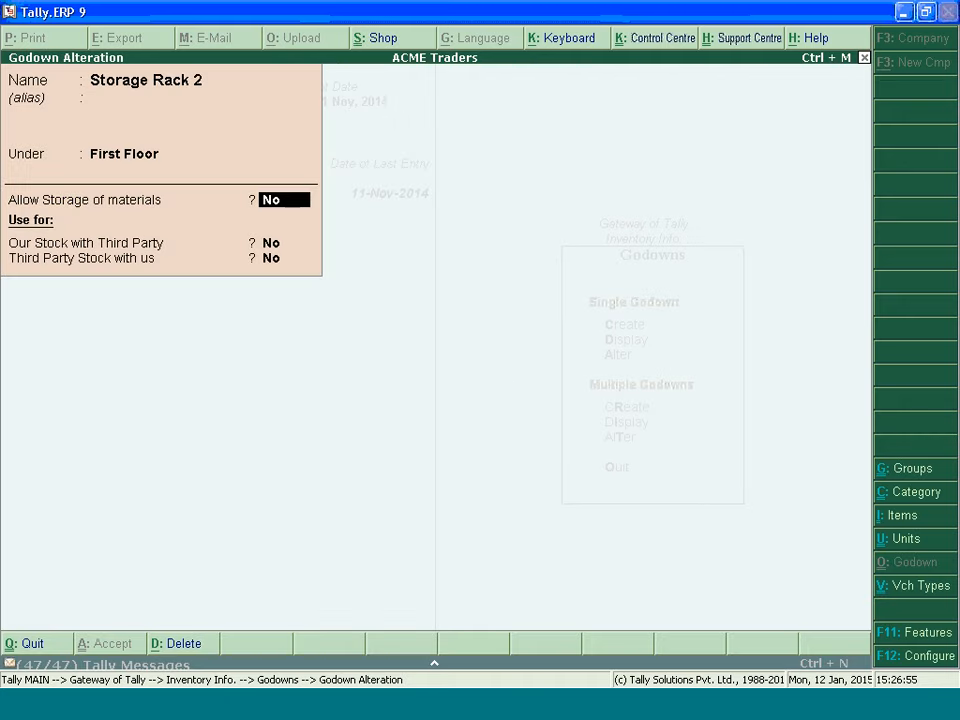
{"action": "key", "text": "Return"}
{"action": "key", "text": "Return"}
{"action": "key", "text": "Return"}
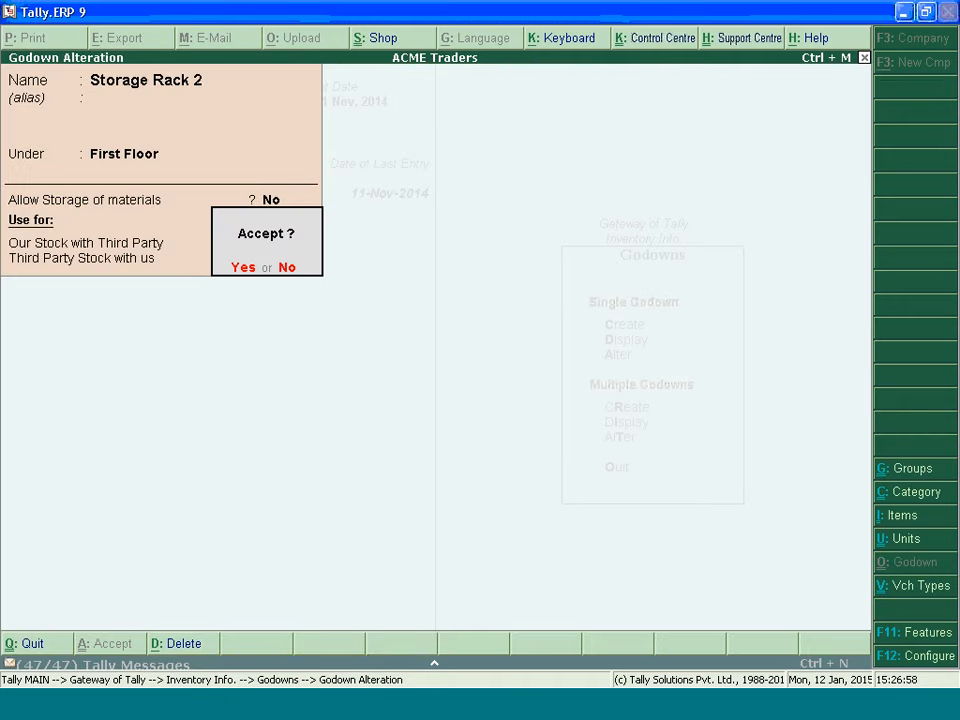
{"action": "key", "text": "Return"}
Open the Storage Rack 3 godown, review its parent and storage settings, and accept it unchanged.
{"action": "key", "text": "Down"}
{"action": "key", "text": "Return"}
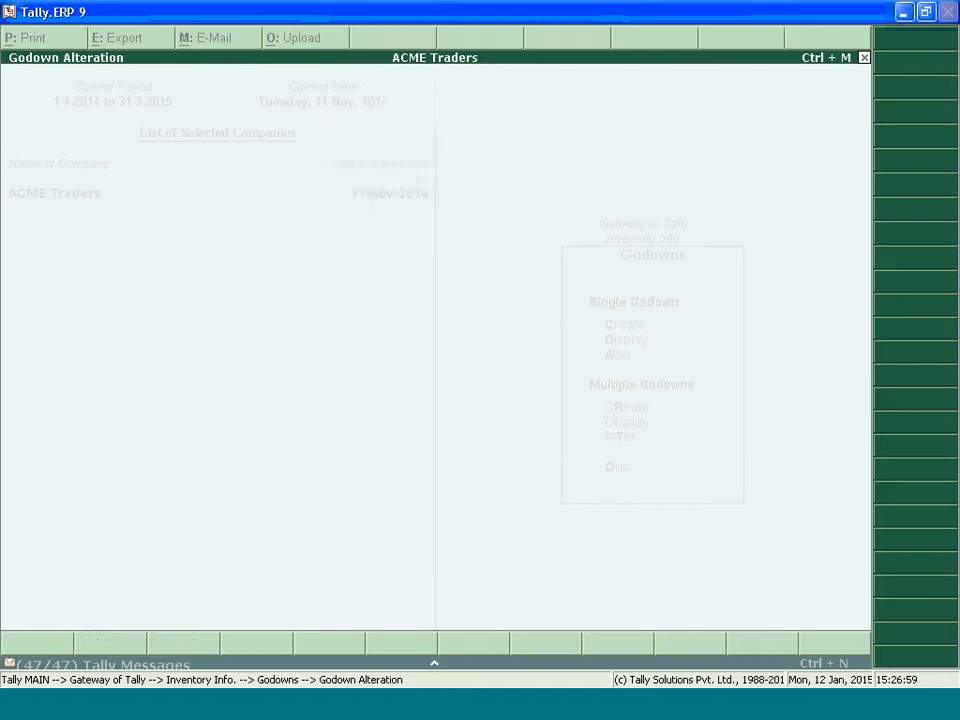
{"action": "key", "text": "Return"}
{"action": "key", "text": "Return"}
{"action": "key", "text": "Return"}
{"action": "key", "text": "Return"}
{"action": "key", "text": "Return"}
{"action": "key", "text": "Return"}
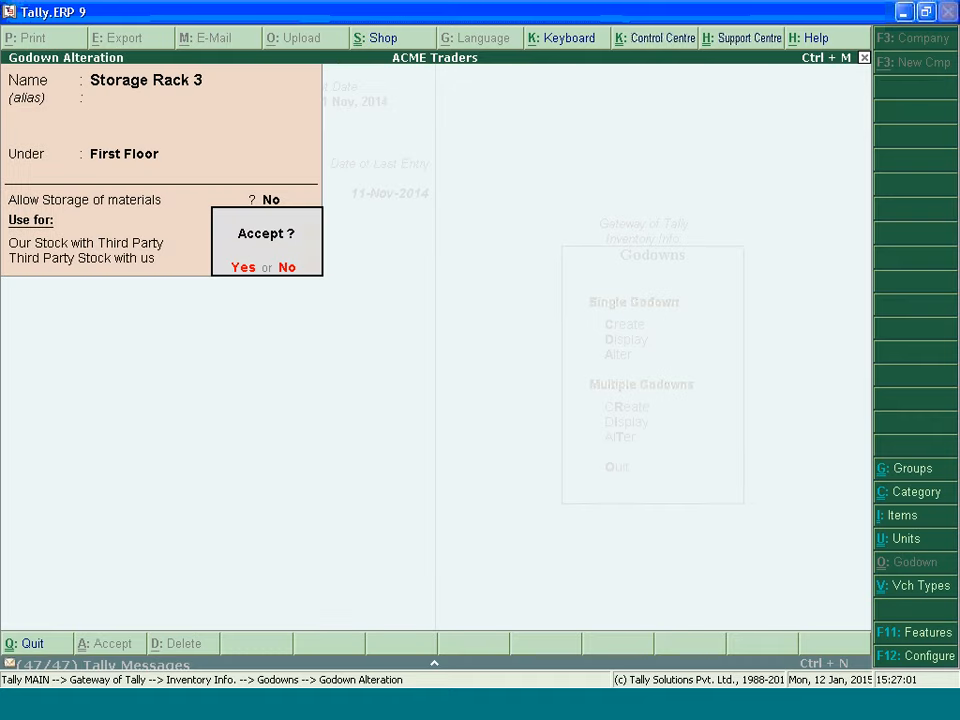
{"action": "key", "text": "Return"}
Open the Bin 1 godown, review its parent and whether it allows storage of materials, and accept it unchanged.
{"action": "key", "text": "Up"}
{"action": "key", "text": "Up"}
{"action": "key", "text": "Up"}
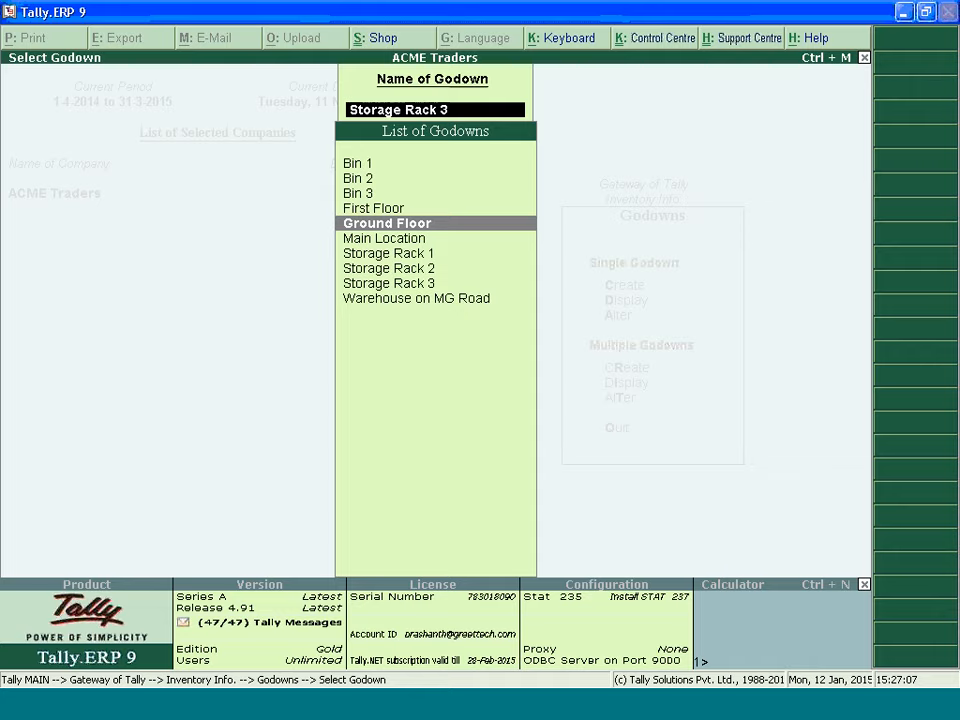
{"action": "key", "text": "Up"}
{"action": "key", "text": "Up"}
{"action": "key", "text": "Up"}
{"action": "key", "text": "Up"}
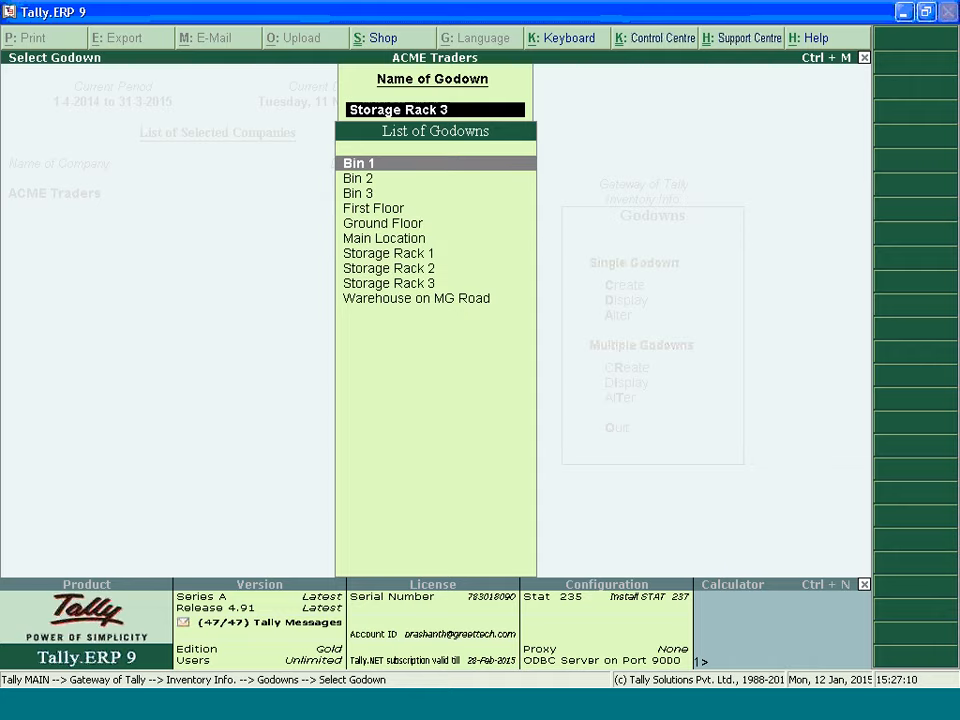
{"action": "key", "text": "Return"}
{"action": "key", "text": "Return"}
{"action": "key", "text": "Return"}
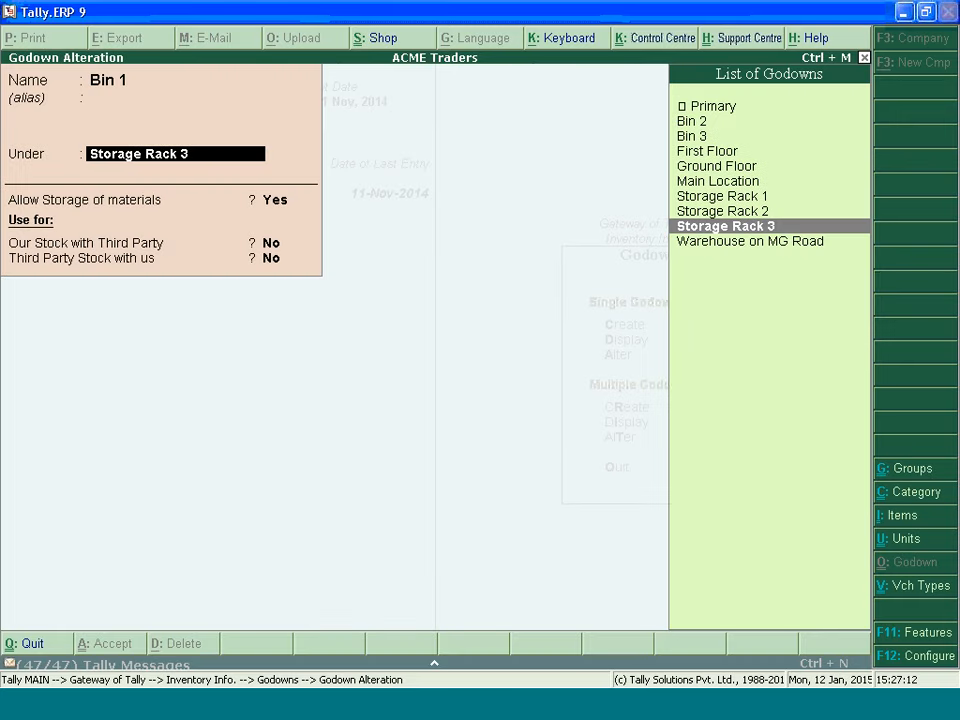
{"action": "key", "text": "Return"}
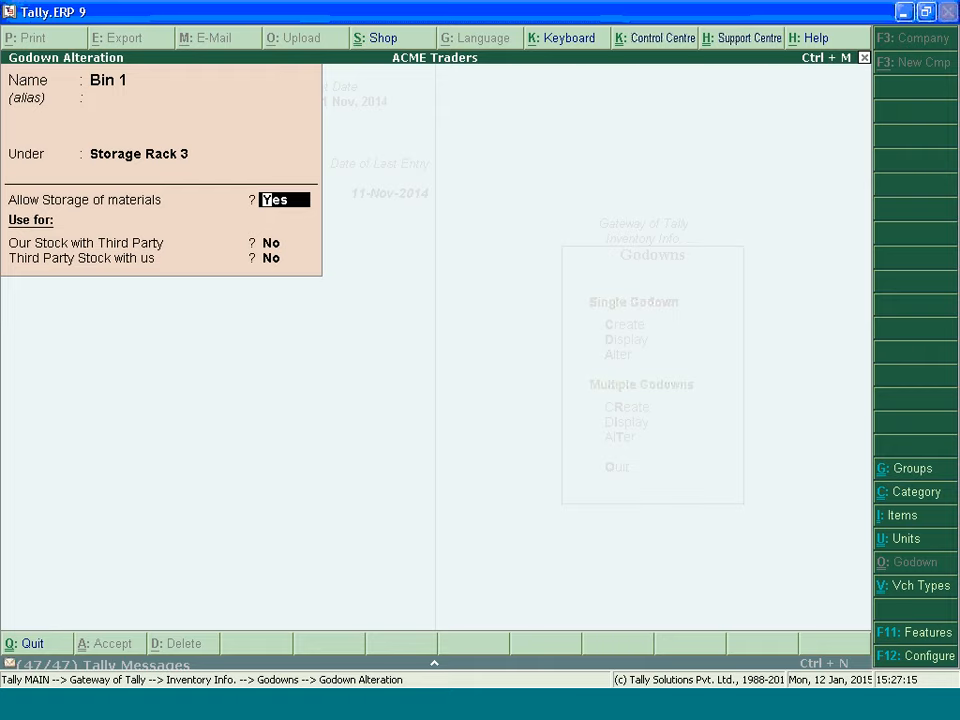
{"action": "key", "text": "Return"}
{"action": "key", "text": "Return"}
{"action": "key", "text": "Return"}
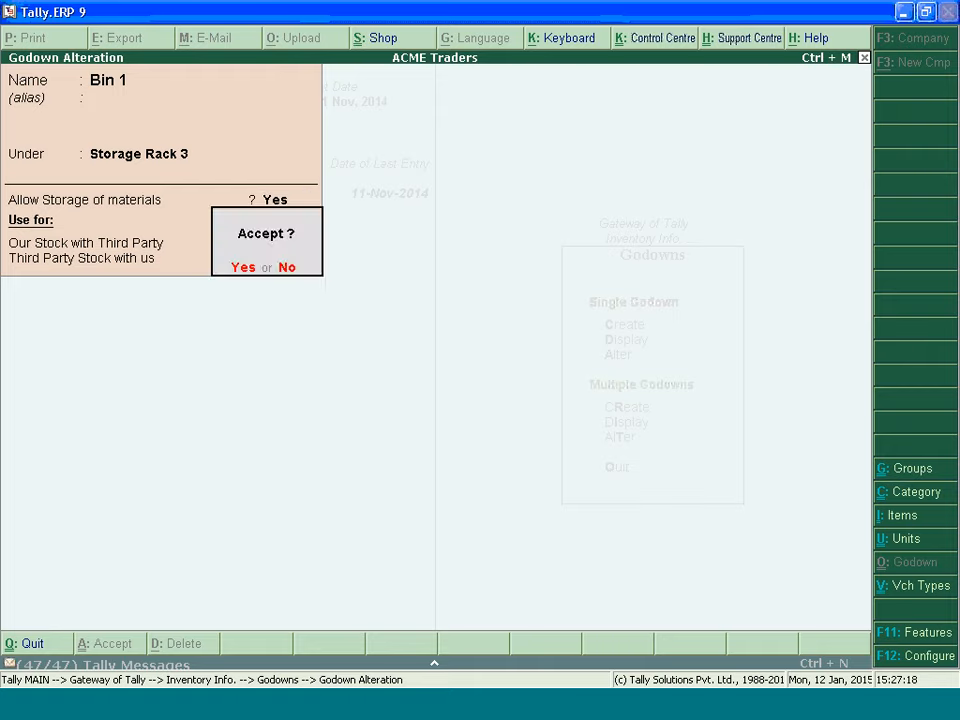
{"action": "key", "text": "Return"}
Open the Bin 2 godown, review its parent and storage settings, and accept it unchanged.
{"action": "key", "text": "Down"}
{"action": "key", "text": "Return"}
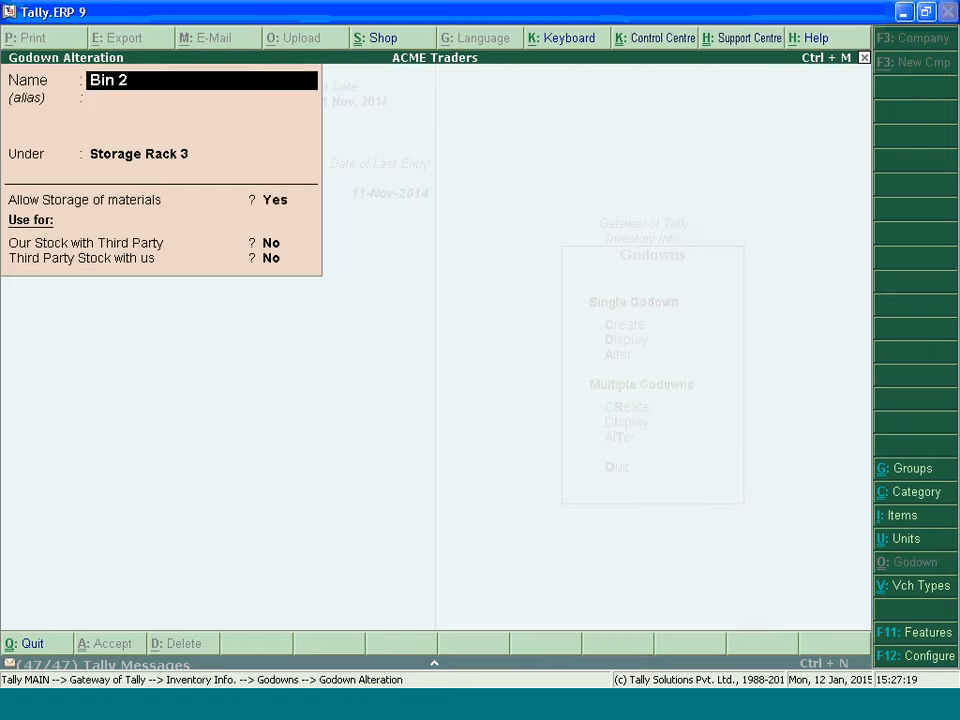
{"action": "key", "text": "Return"}
{"action": "key", "text": "Return"}
{"action": "key", "text": "Return"}
{"action": "key", "text": "Return"}
{"action": "key", "text": "Return"}
{"action": "key", "text": "Return"}
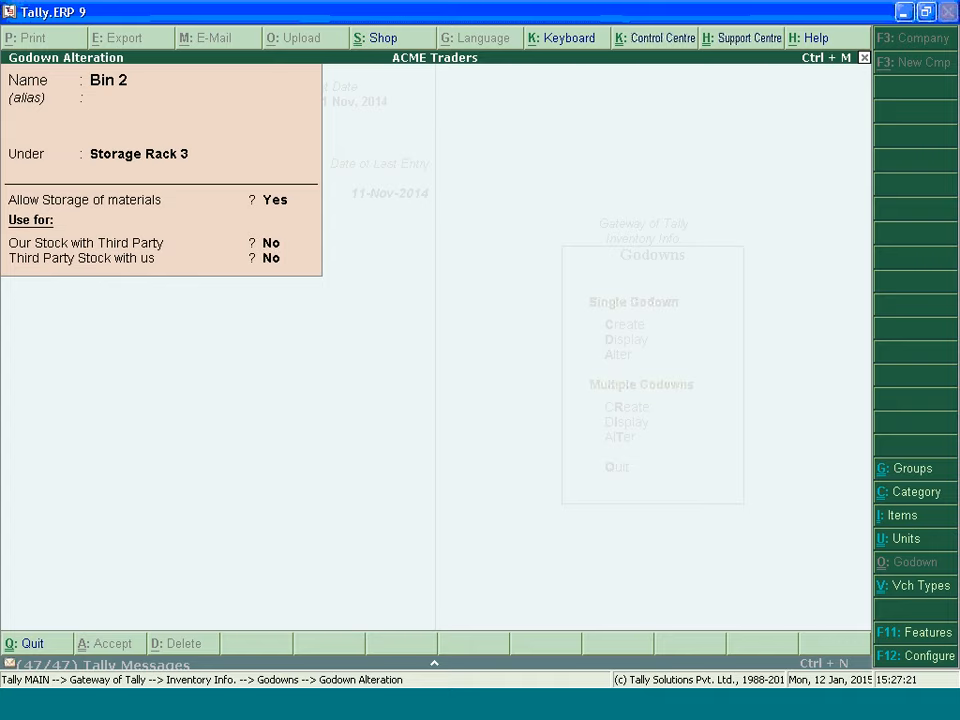
{"action": "key", "text": "Return"}
Open the Bin 3 godown, review its parent and storage settings, and accept it unchanged.
{"action": "key", "text": "Down"}
{"action": "key", "text": "Return"}
{"action": "key", "text": "Return"}
{"action": "key", "text": "Return"}
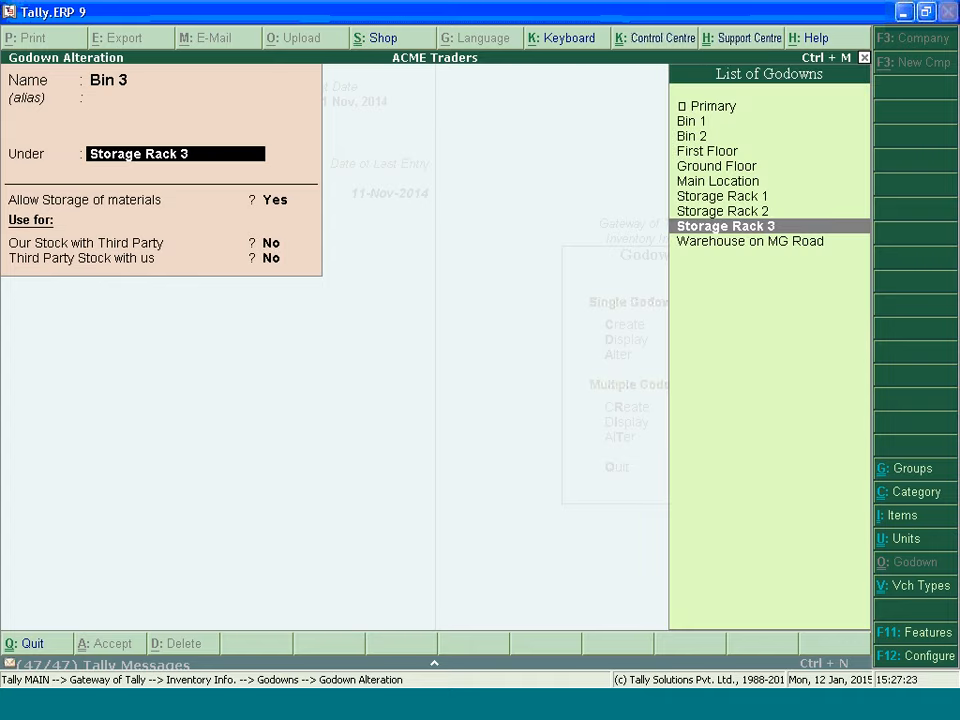
{"action": "key", "text": "Return"}
{"action": "key", "text": "Return"}
{"action": "key", "text": "Return"}
{"action": "key", "text": "Return"}
{"action": "key", "text": "Return"}
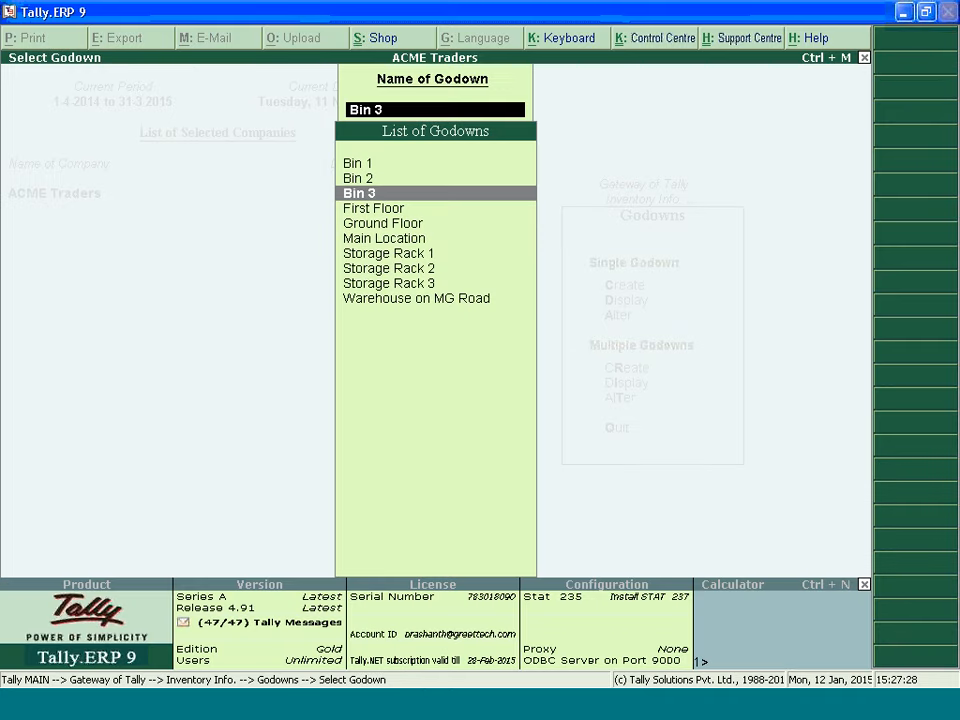
Leave the godown masters and show the Day Book for the period 1-4-2014 to 11-11-2014.
{"action": "key", "text": "BackSpace"}
{"action": "key", "text": "Escape"}
{"action": "key", "text": "Escape"}
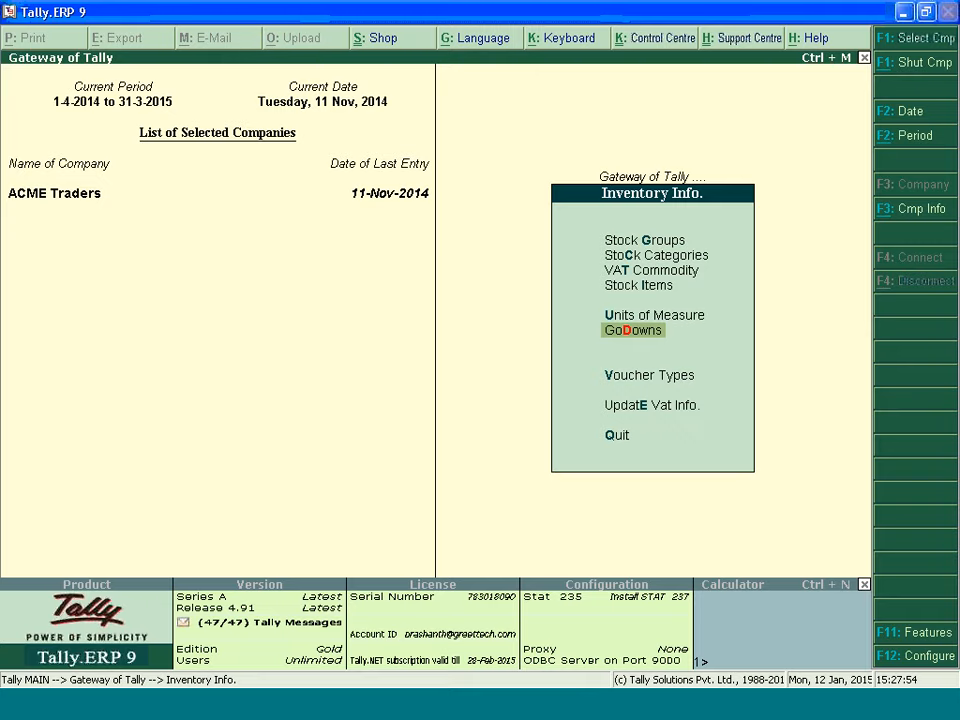
{"action": "key", "text": "Escape"}
{"action": "key", "text": "d"}
{"action": "key", "text": "Return"}
{"action": "key", "text": "alt+F2"}
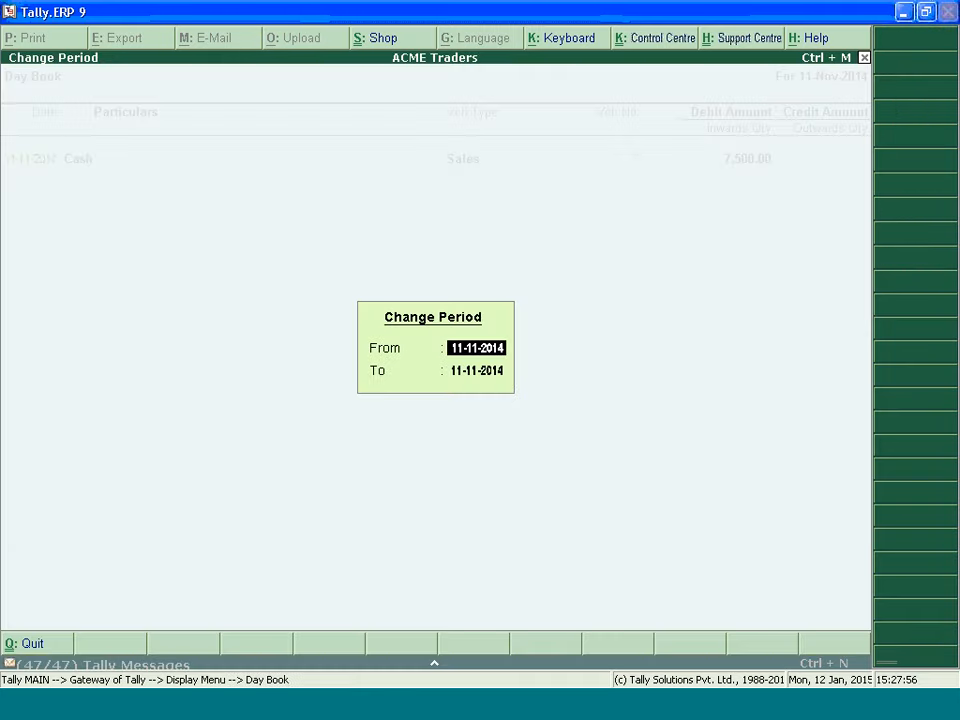
{"action": "key", "text": "Return"}
{"action": "key", "text": "Return"}
Open the 4-4-2014 purchase voucher and display the godown allocations for Hush Puppies Black Size 7.
{"action": "key", "text": "Down"}
{"action": "key", "text": "Down"}
{"action": "key", "text": "Down"}
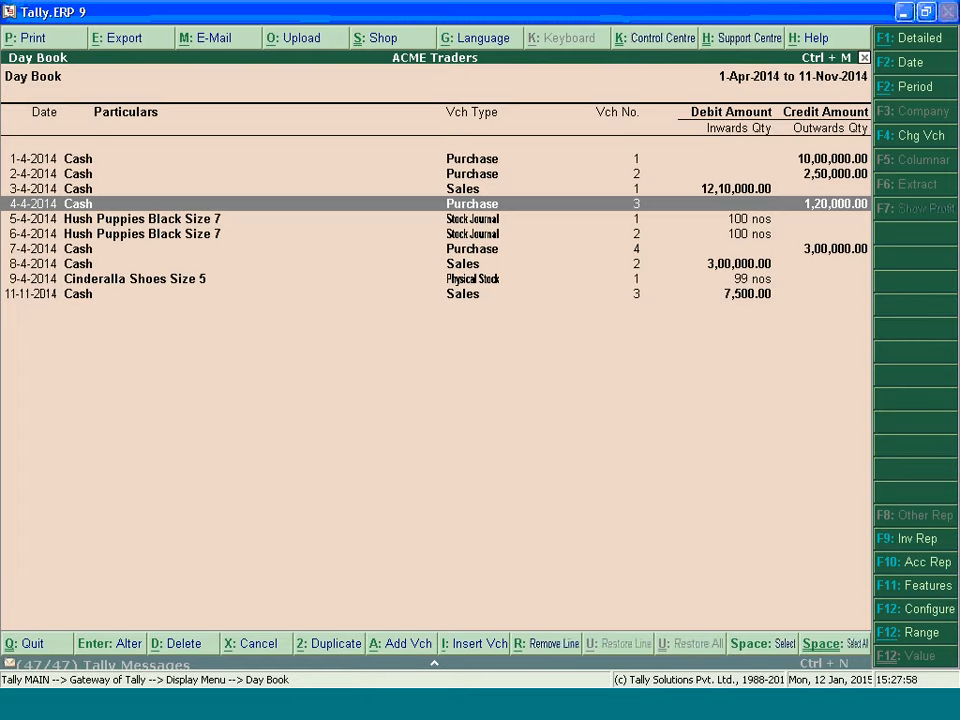
{"action": "key", "text": "Return"}
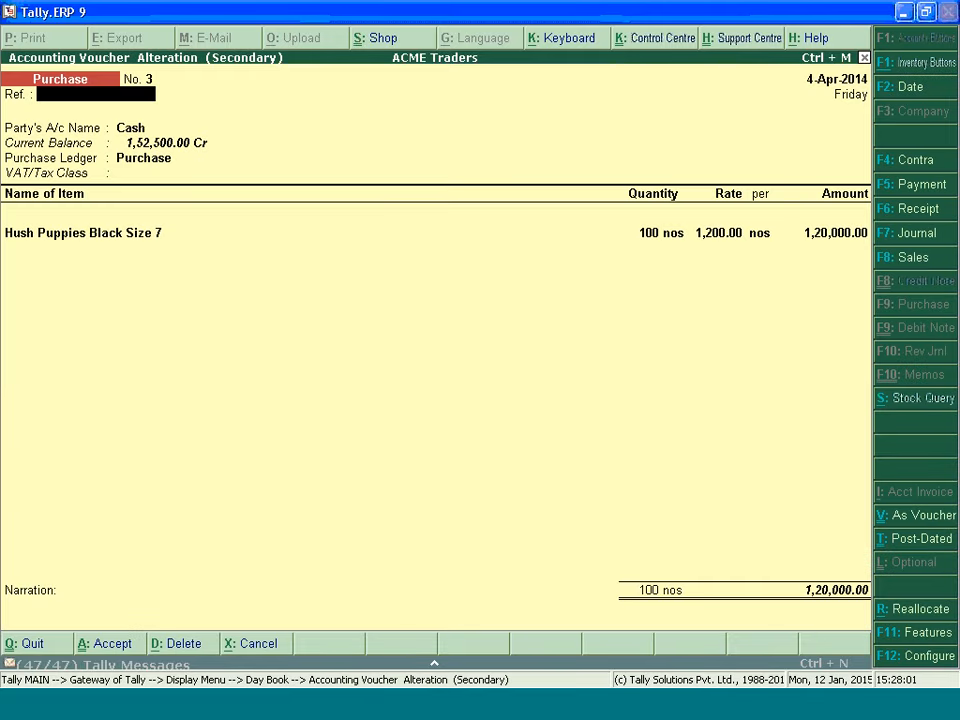
{"action": "key", "text": "Return"}
{"action": "key", "text": "Return"}
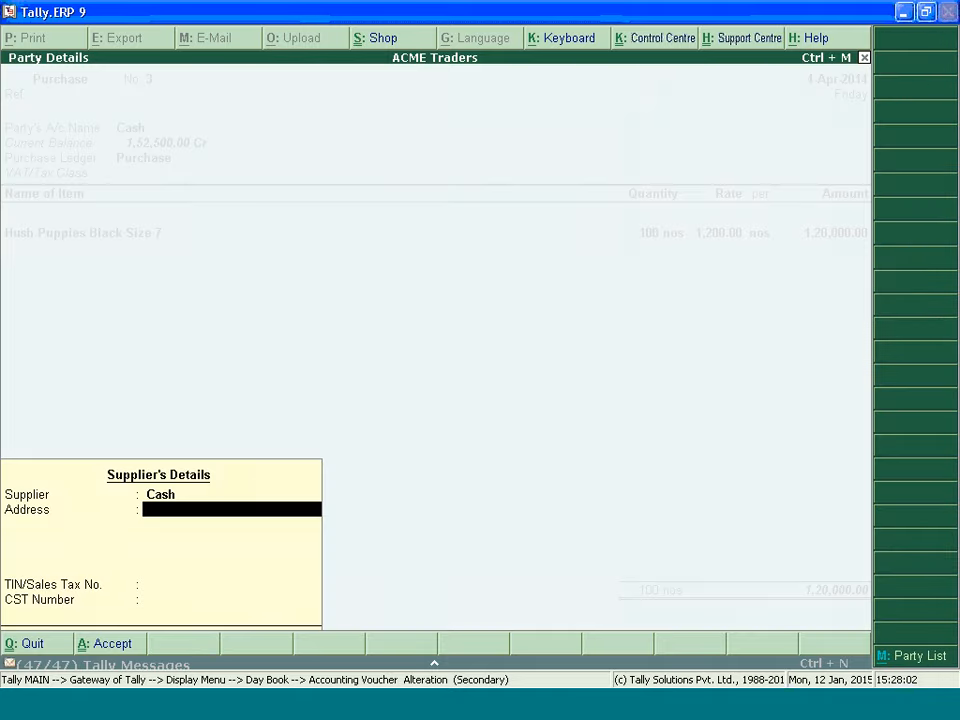
{"action": "key", "text": "Return"}
{"action": "key", "text": "Return"}
{"action": "key", "text": "Return"}
{"action": "key", "text": "Return"}
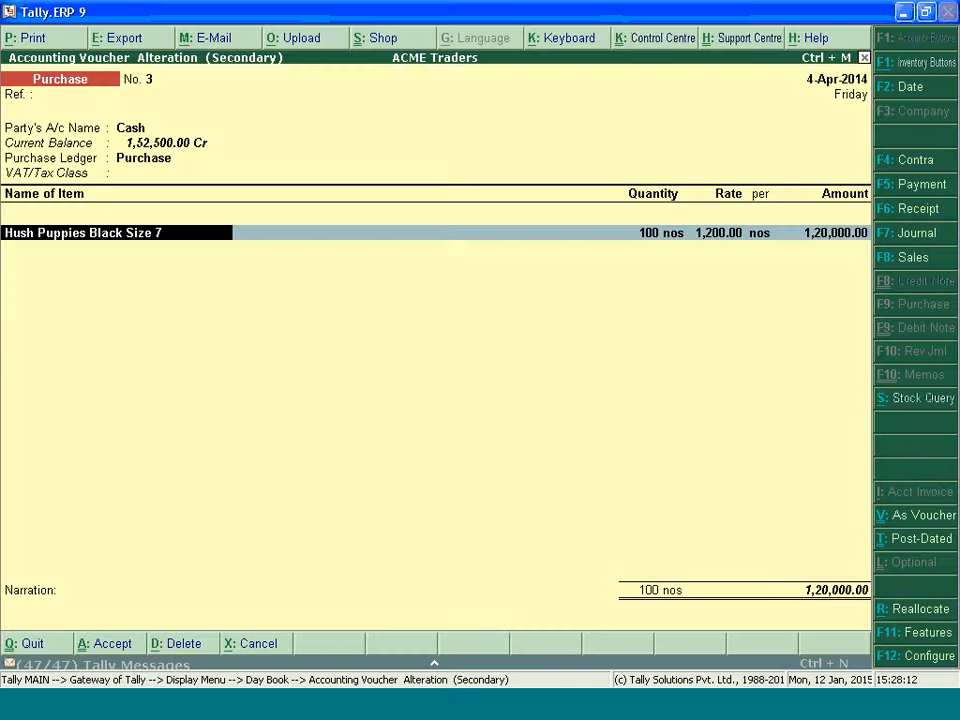
{"action": "key", "text": "Return"}
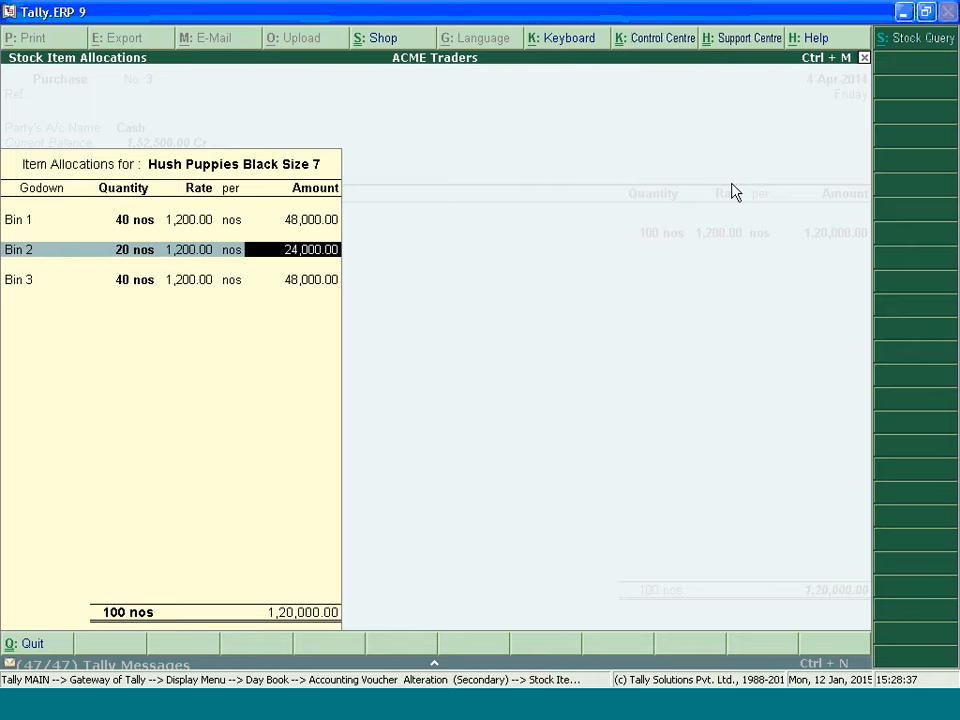
Go through the Bin 1, Bin 2 and Bin 3 allocations and accept the purchase voucher unchanged.
{"action": "key", "text": "Return"}
{"action": "key", "text": "Return"}
{"action": "key", "text": "Return"}
{"action": "key", "text": "Return"}
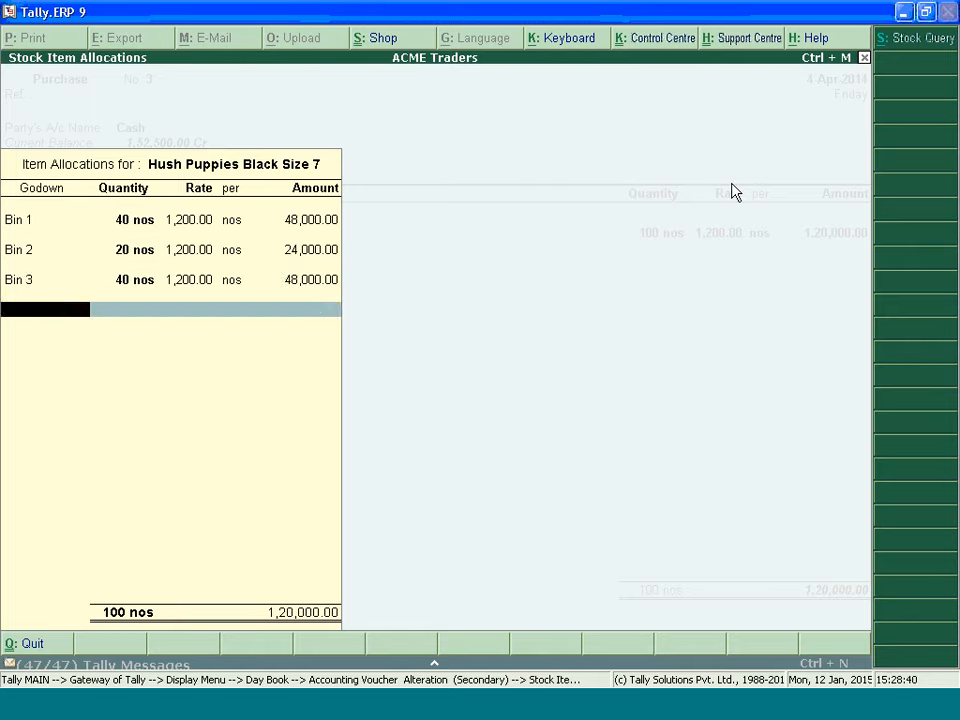
{"action": "key", "text": "Return"}
{"action": "key", "text": "Return"}
{"action": "key", "text": "Return"}
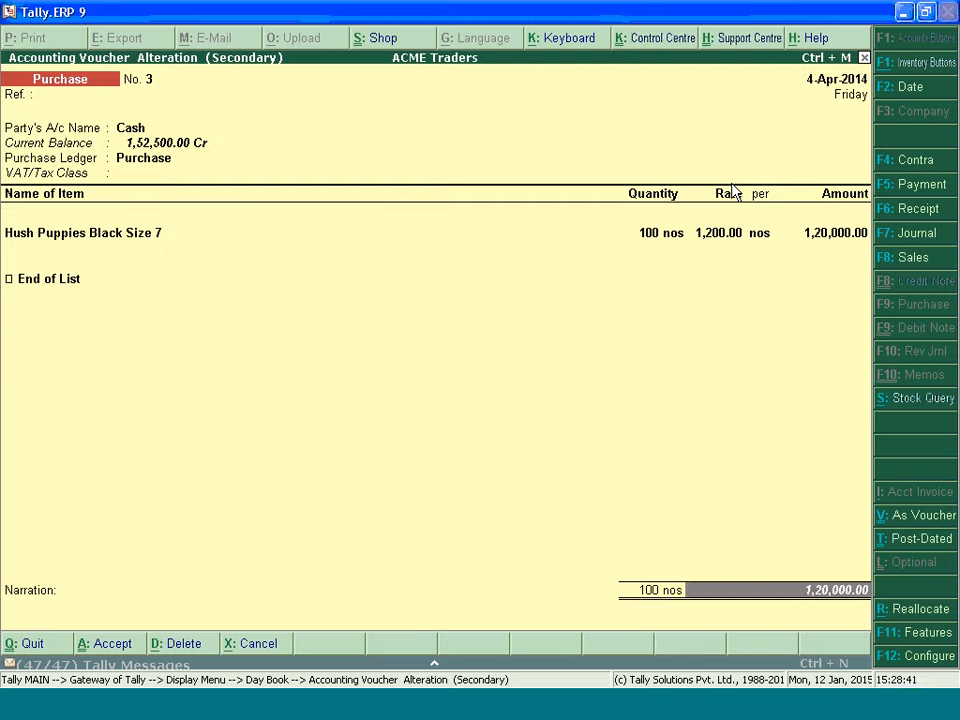
{"action": "key", "text": "Return"}
{"action": "key", "text": "Return"}
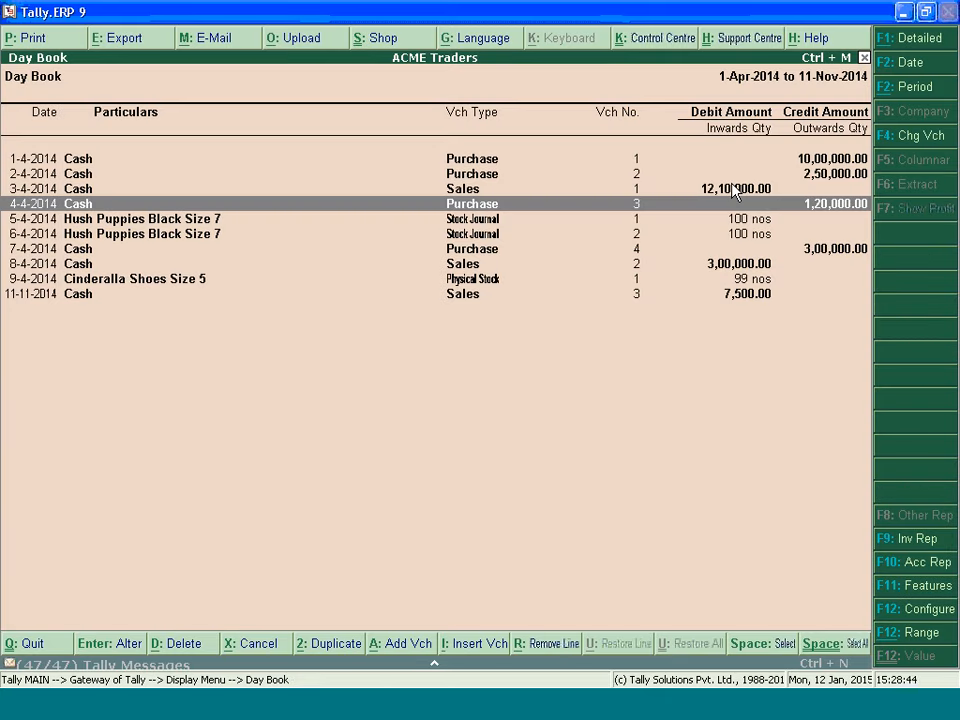
Reopen the Day Book and set its period to start from 1-4-2014 and end on 11-11-2014.
{"action": "key", "text": "Escape"}
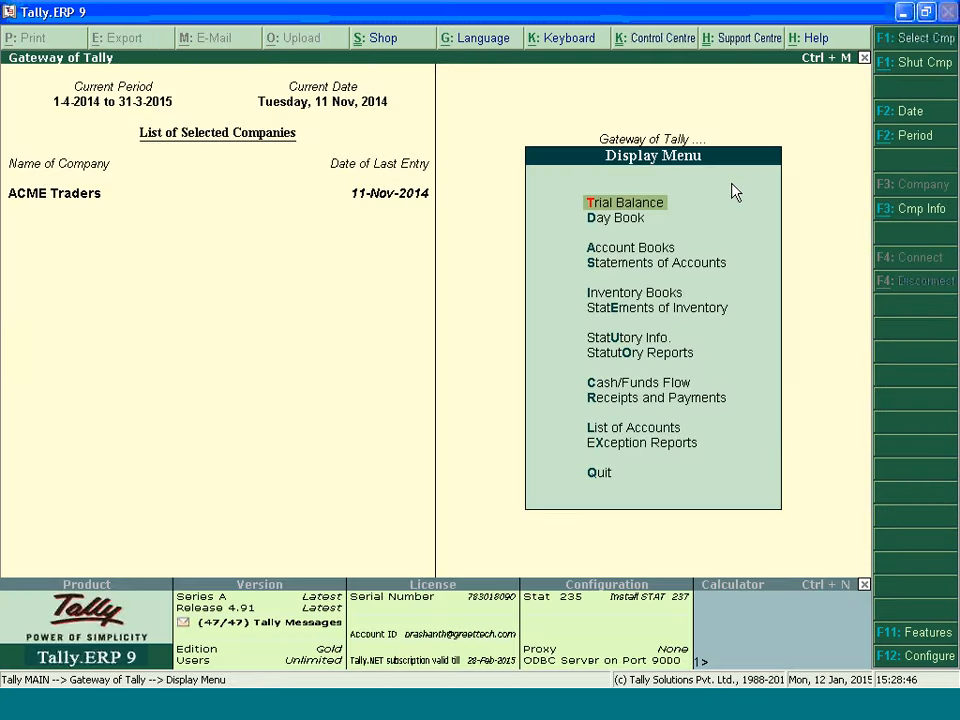
{"action": "key", "text": "d"}
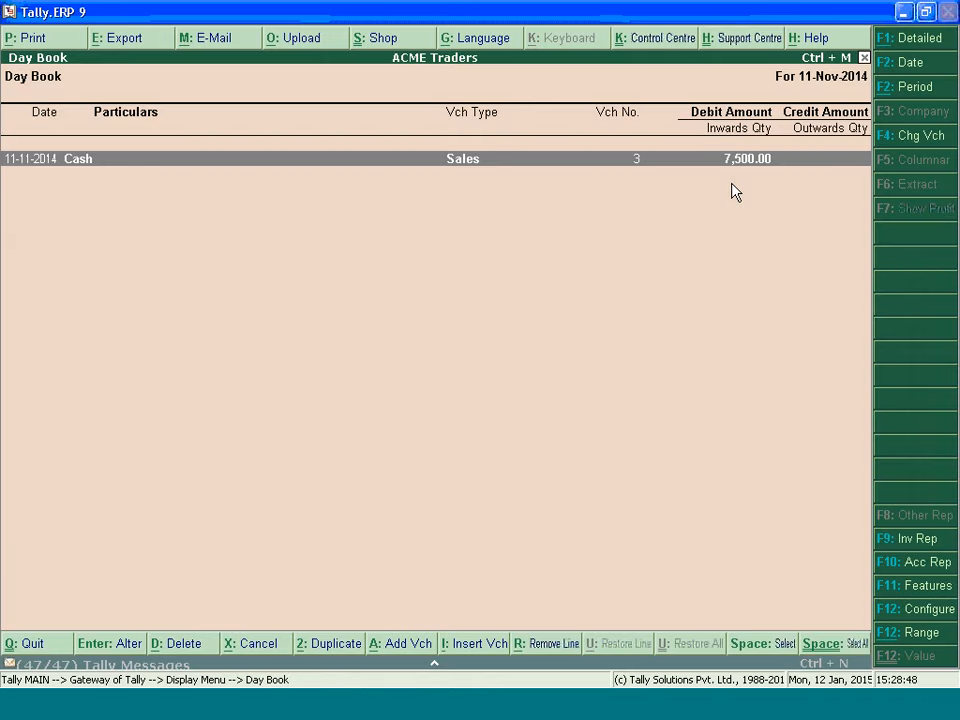
{"action": "key", "text": "F2"}
{"action": "type", "text": "1-4"}
{"action": "key", "text": "Return"}
{"action": "key", "text": "Return"}
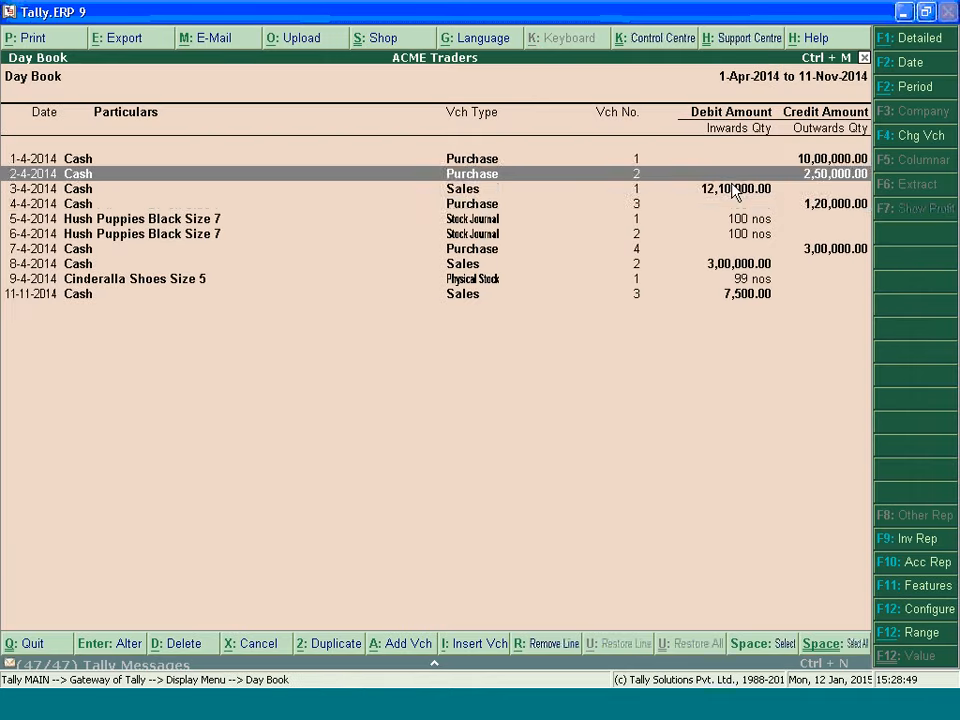
Reopen purchase voucher 3 of 4-4-2014 and show the list of godowns for its Bin 1 allocation.
{"action": "key", "text": "Down"}
{"action": "key", "text": "Down"}
{"action": "key", "text": "Return"}
{"action": "key", "text": "Return"}
{"action": "key", "text": "Return"}
{"action": "key", "text": "Return"}
{"action": "key", "text": "Return"}
{"action": "key", "text": "Return"}
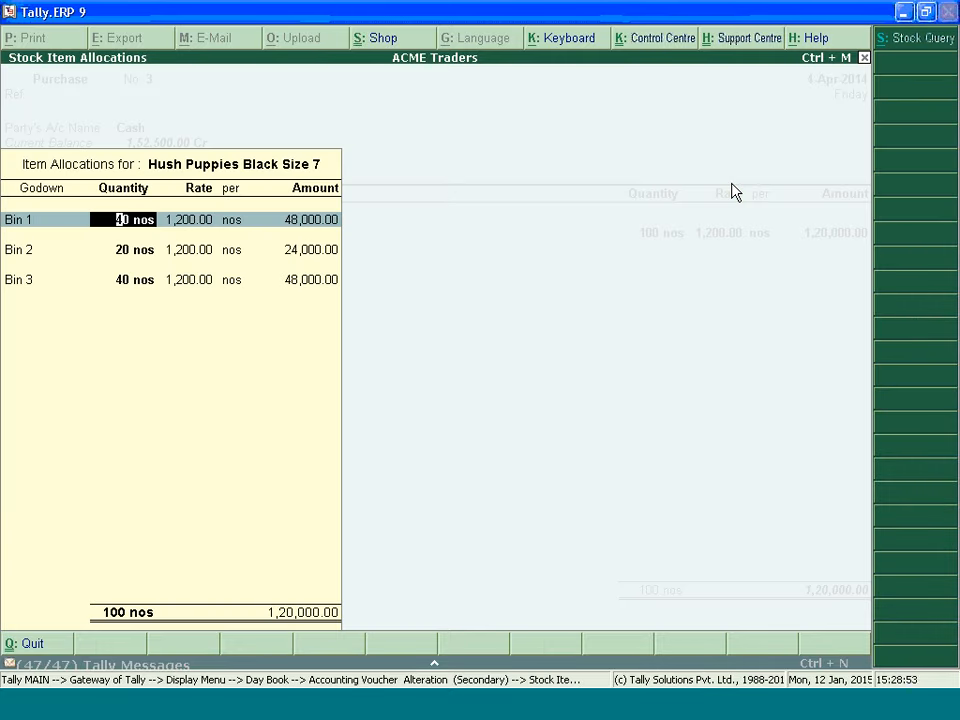
{"action": "key", "text": "BackSpace"}
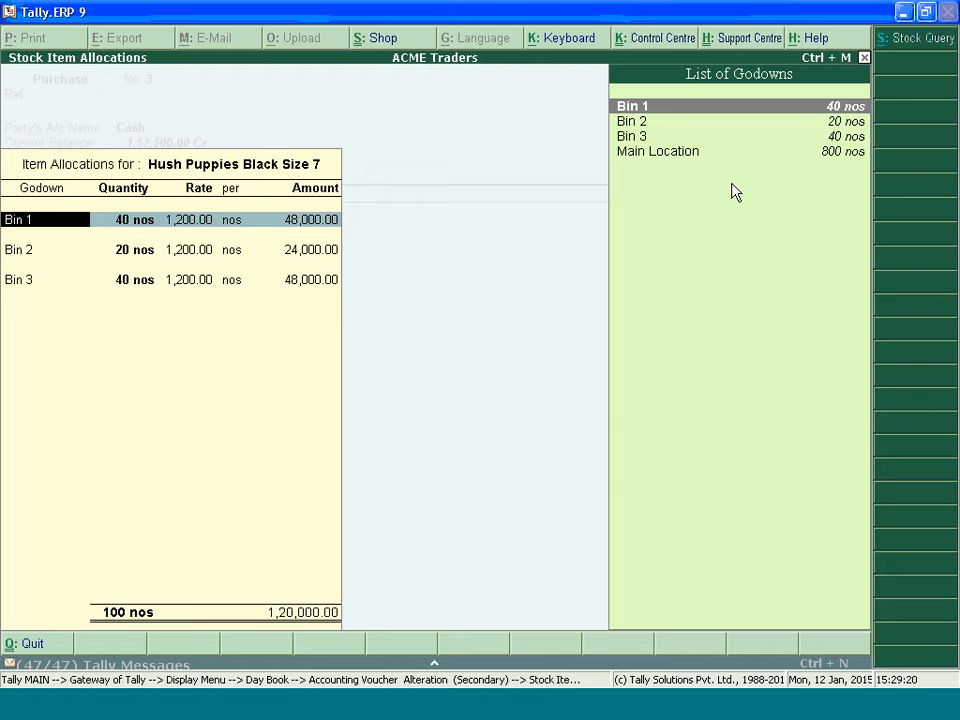
Accept the godown allocations and the purchase voucher unchanged, and return to the Gateway of Tally.
{"action": "key", "text": "ctrl+a"}
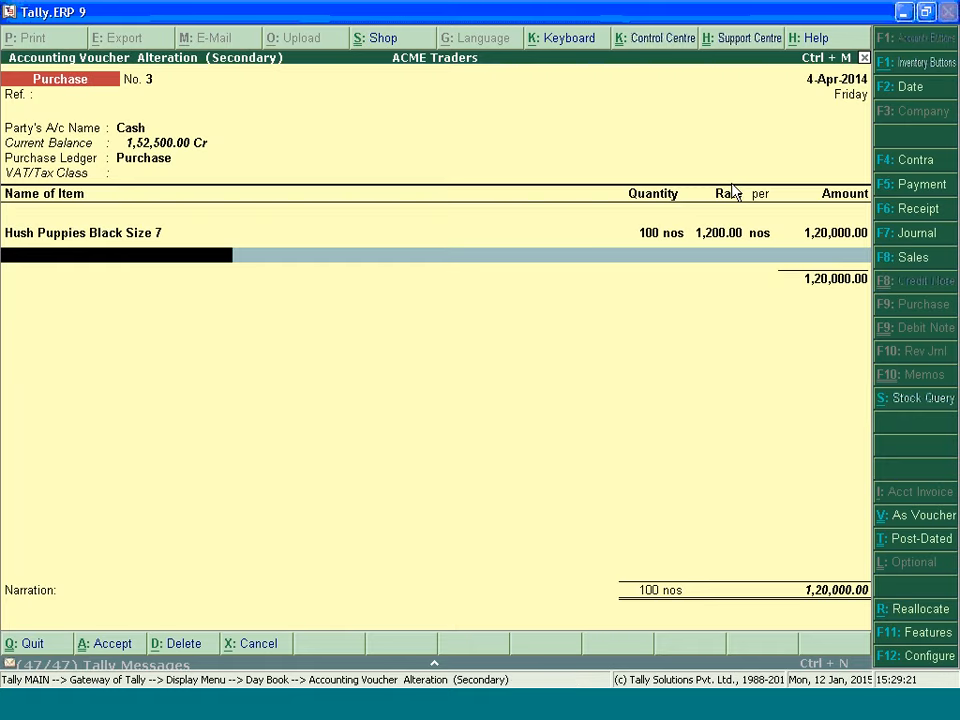
{"action": "key", "text": "Return"}
{"action": "key", "text": "Return"}
{"action": "key", "text": "Return"}
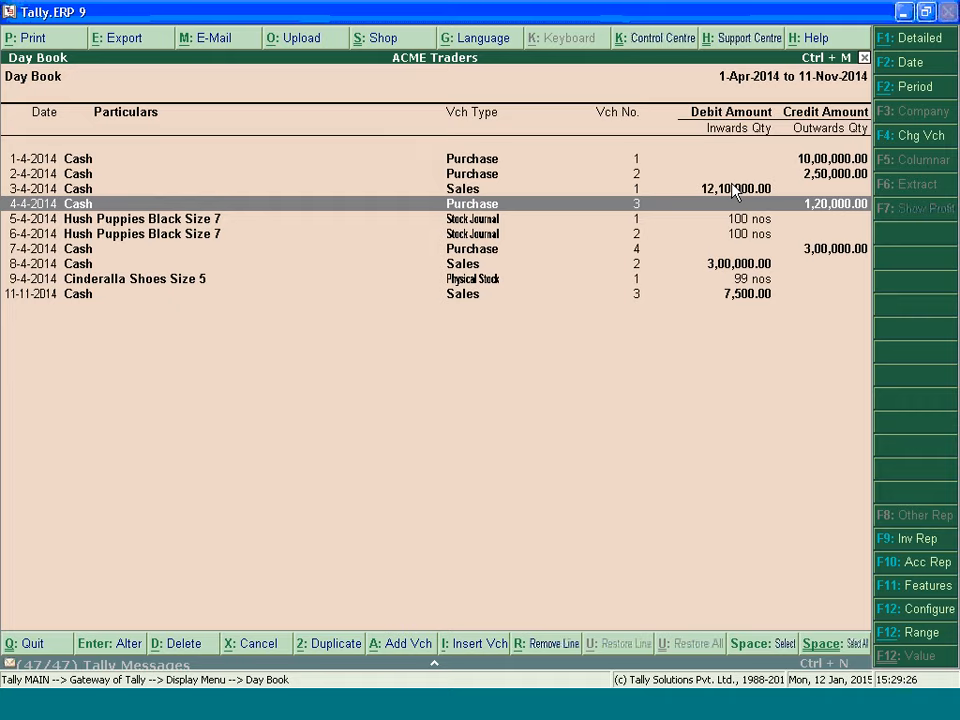
{"action": "key", "text": "Escape"}
{"action": "key", "text": "Escape"}
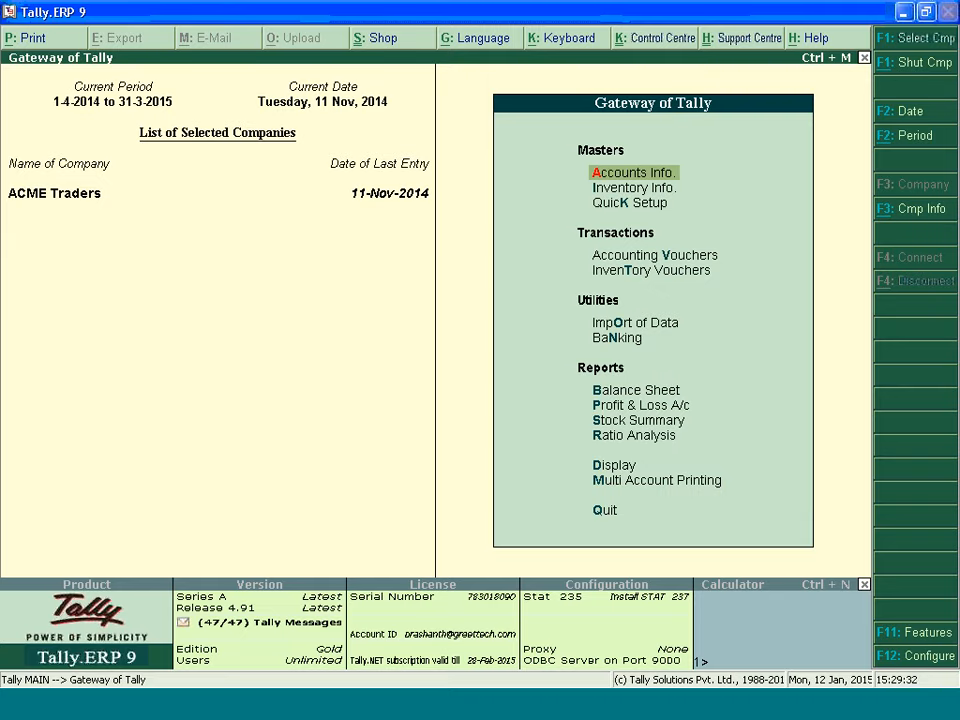
Open the list of stock items for a Stock Query under the Statements of Inventory.
{"action": "key", "text": "Down"}
{"action": "key", "text": "Down"}
{"action": "key", "text": "Down"}
{"action": "key", "text": "Down"}
{"action": "key", "text": "Down"}
{"action": "key", "text": "Down"}
{"action": "key", "text": "Down"}
{"action": "key", "text": "Down"}
{"action": "key", "text": "Down"}
{"action": "key", "text": "Down"}
{"action": "key", "text": "Down"}
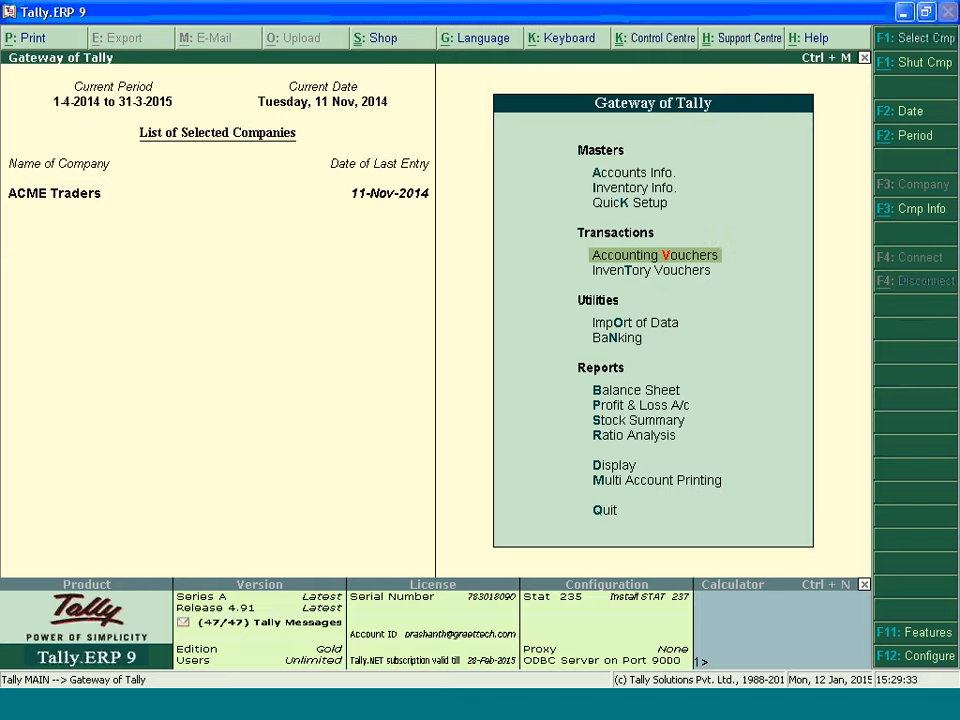
{"action": "key", "text": "Return"}
{"action": "key", "text": "Down"}
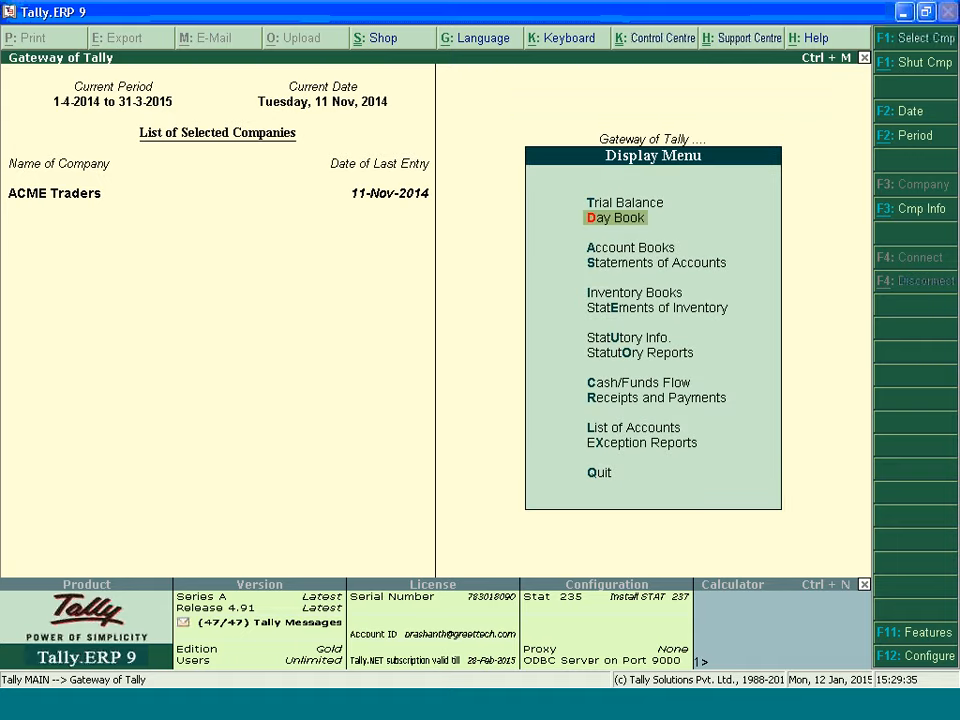
{"action": "key", "text": "n"}
{"action": "key", "text": "Down"}
{"action": "key", "text": "Down"}
{"action": "key", "text": "Return"}
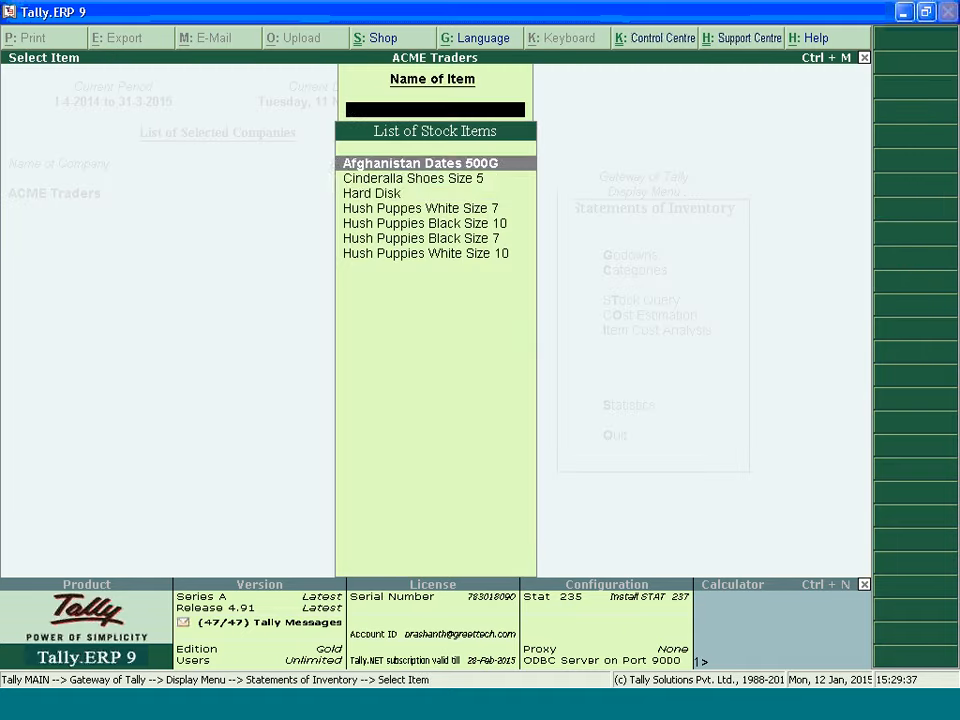
View the Stock Query for Hush Puppies Black Size 7, including its godown and batch details.
{"action": "key", "text": "Down"}
{"action": "key", "text": "Down"}
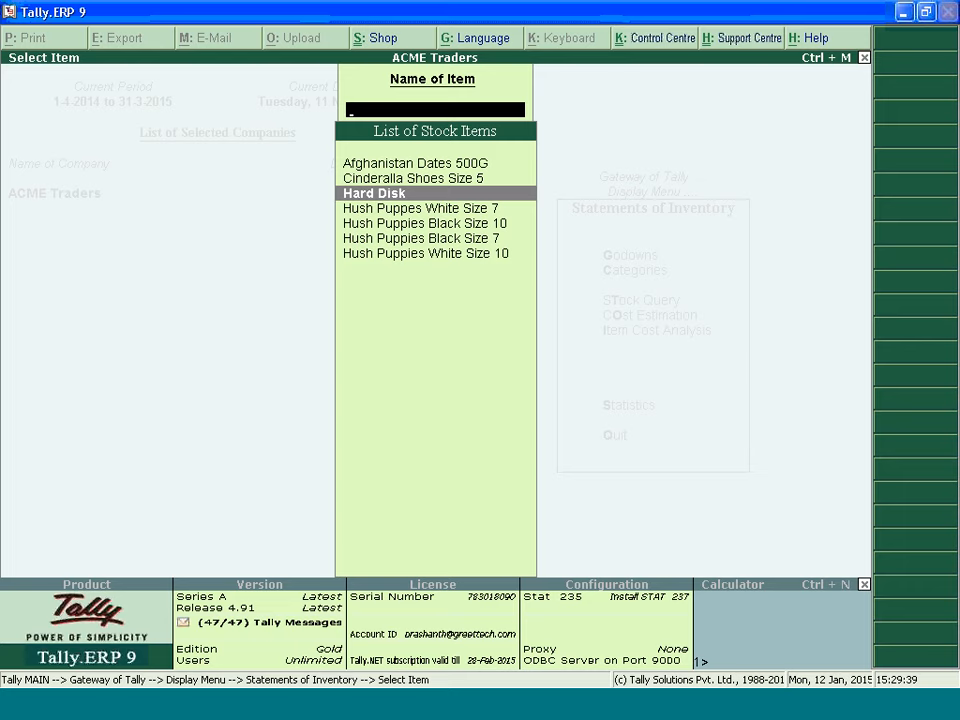
{"action": "key", "text": "Down"}
{"action": "key", "text": "Down"}
{"action": "key", "text": "Down"}
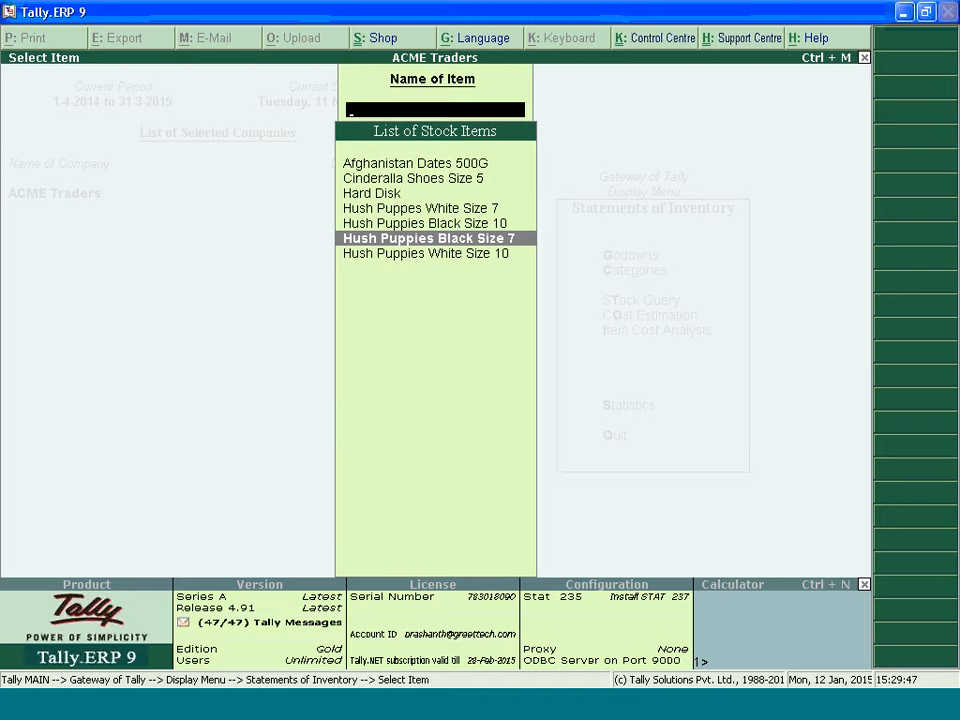
{"action": "key", "text": "Return"}
{"action": "key", "text": "Down"}
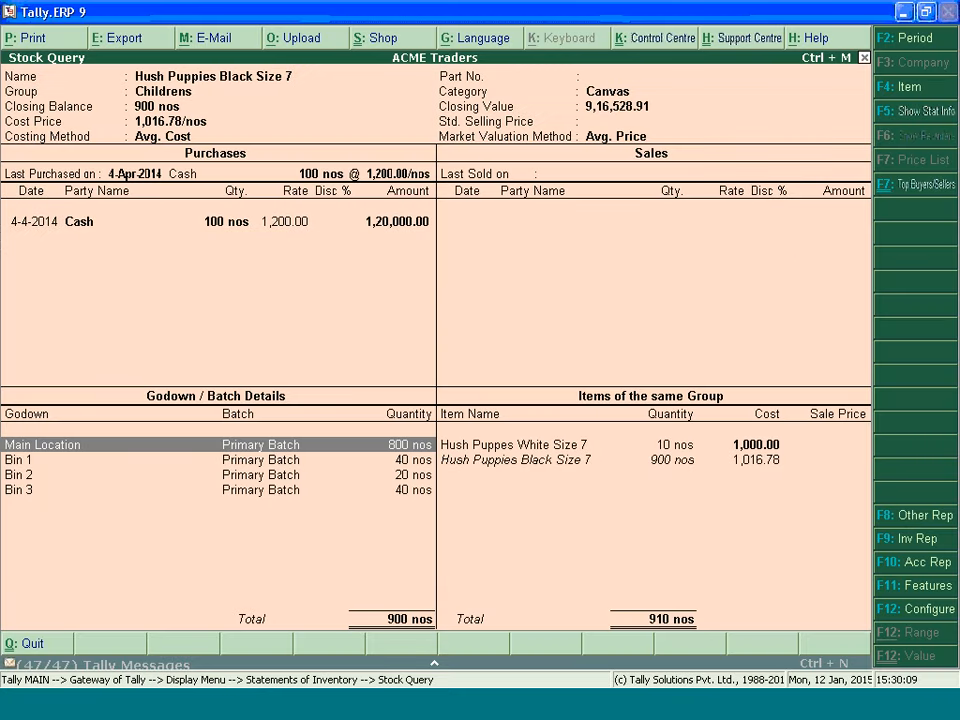
Close the Stock Query and return to the Gateway of Tally.
{"action": "key", "text": "Escape"}
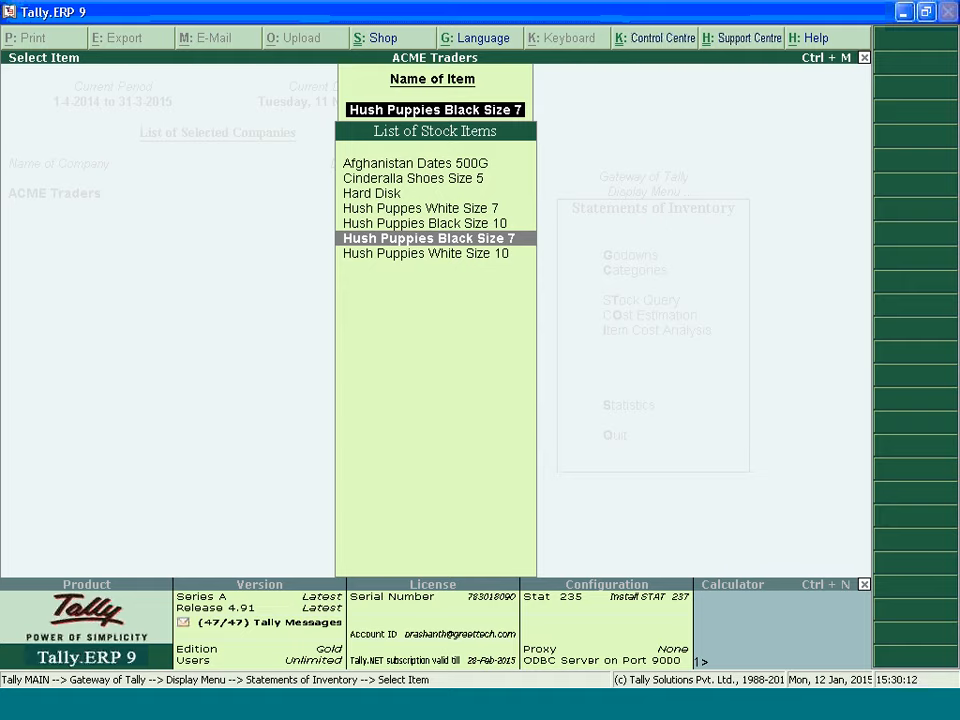
{"action": "key", "text": "Escape"}
{"action": "key", "text": "Escape"}
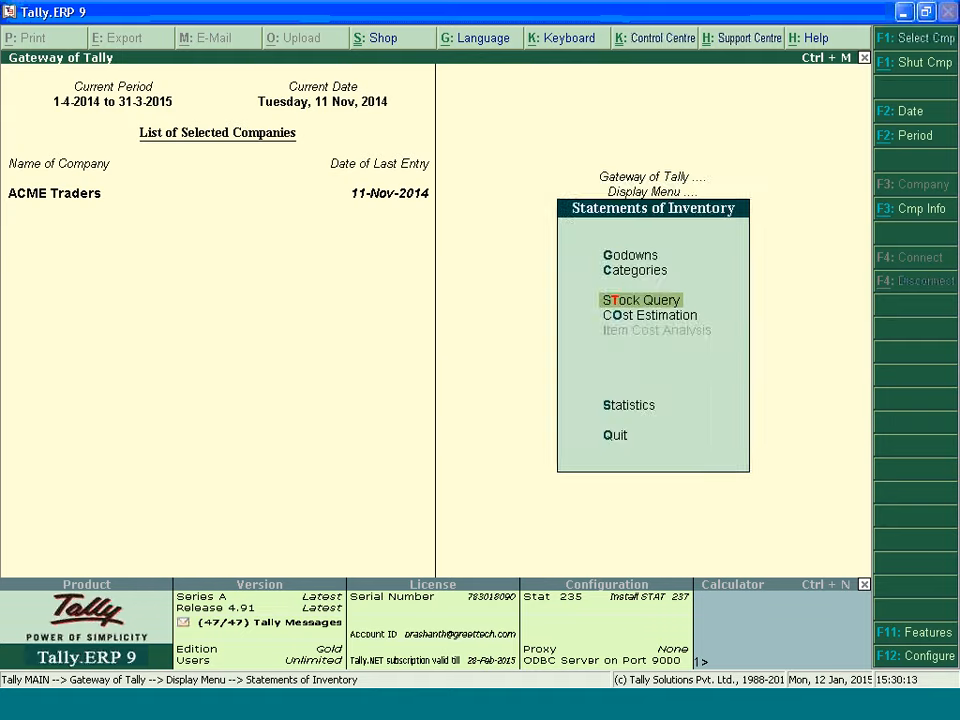
{"action": "key", "text": "Escape"}
{"action": "key", "text": "Escape"}
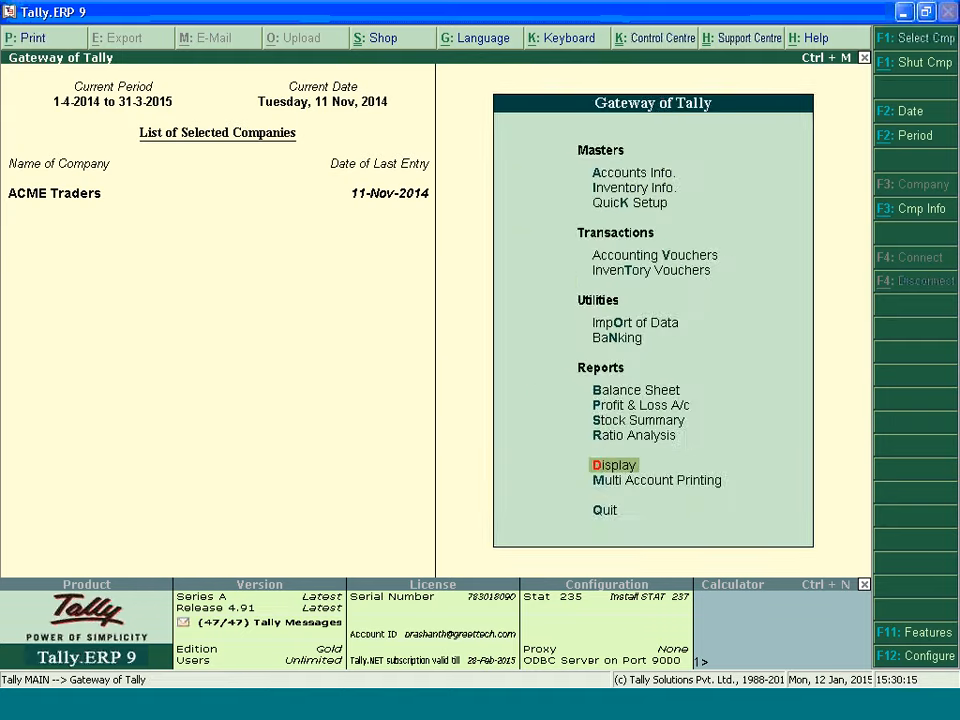
Open the list of godowns for the Godowns report under the Statements of Inventory.
{"action": "key", "text": "Return"}
{"action": "key", "text": "Down"}
{"action": "key", "text": "Down"}
{"action": "key", "text": "Down"}
{"action": "key", "text": "Down"}
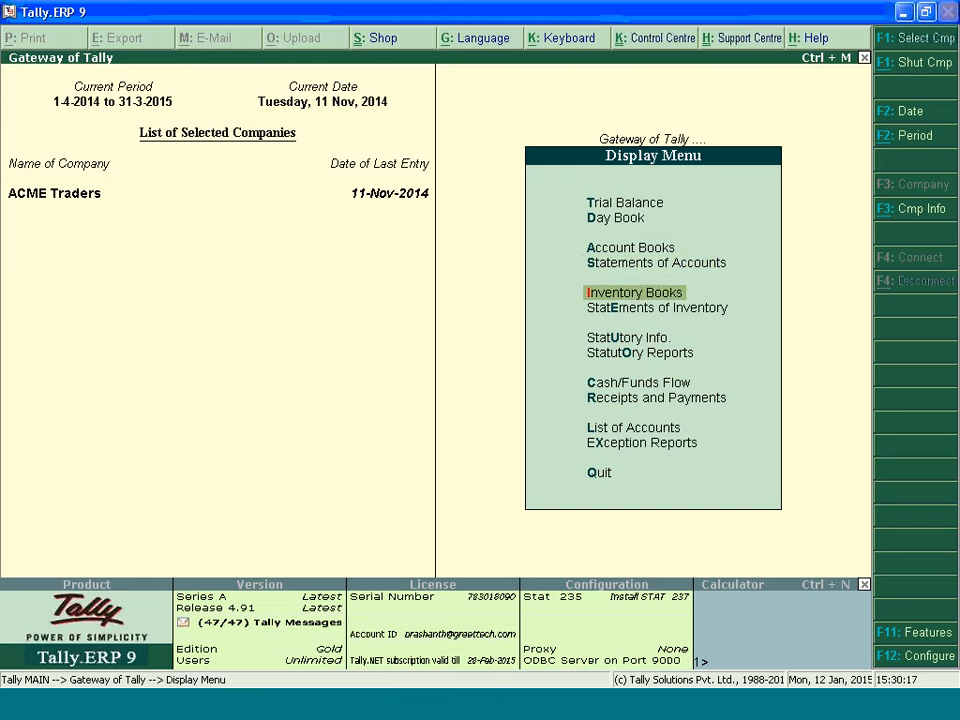
{"action": "key", "text": "Return"}
{"action": "key", "text": "Down"}
{"action": "key", "text": "Return"}
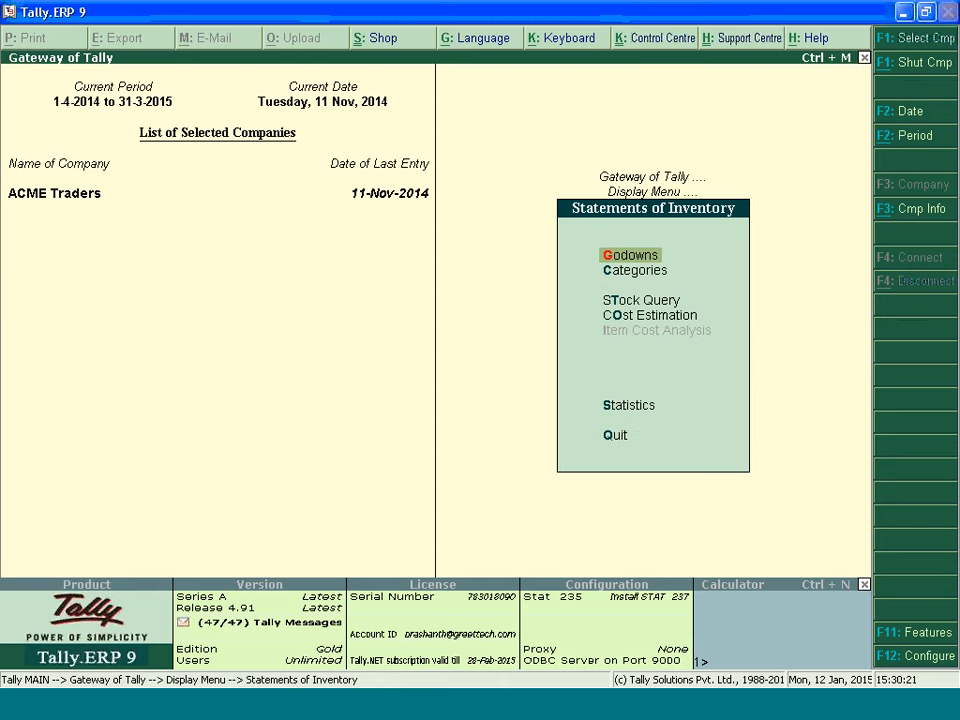
{"action": "key", "text": "Return"}
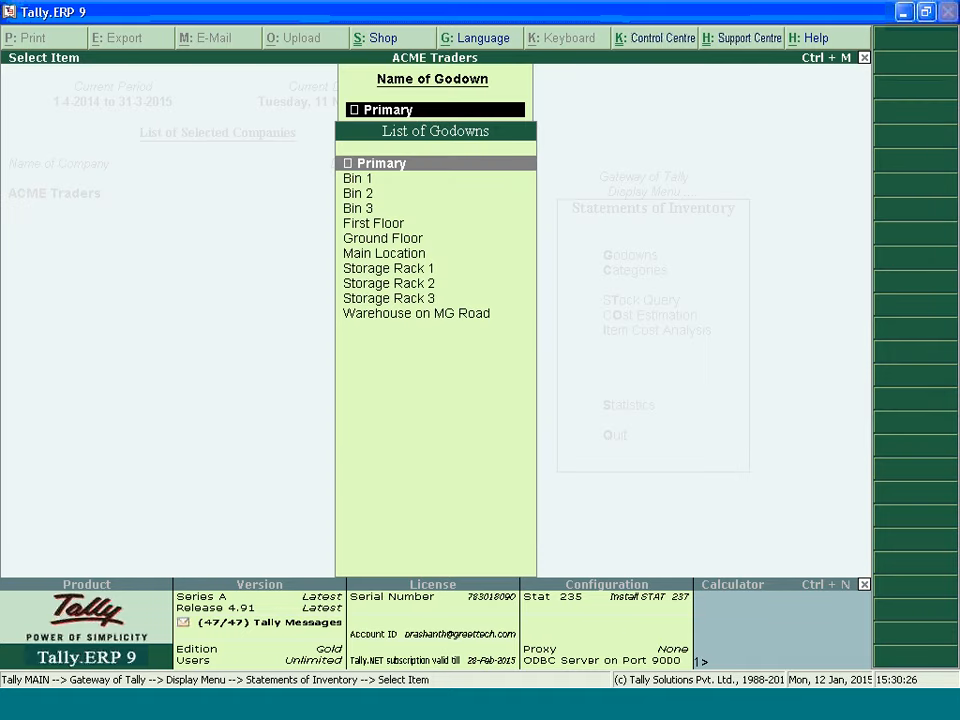
View the Godown Summary for Main Location with its profit columns shown, and return to Statements of Inventory.
{"action": "key", "text": "Down"}
{"action": "key", "text": "Down"}
{"action": "key", "text": "Down"}
{"action": "key", "text": "Down"}
{"action": "key", "text": "Down"}
{"action": "key", "text": "Down"}
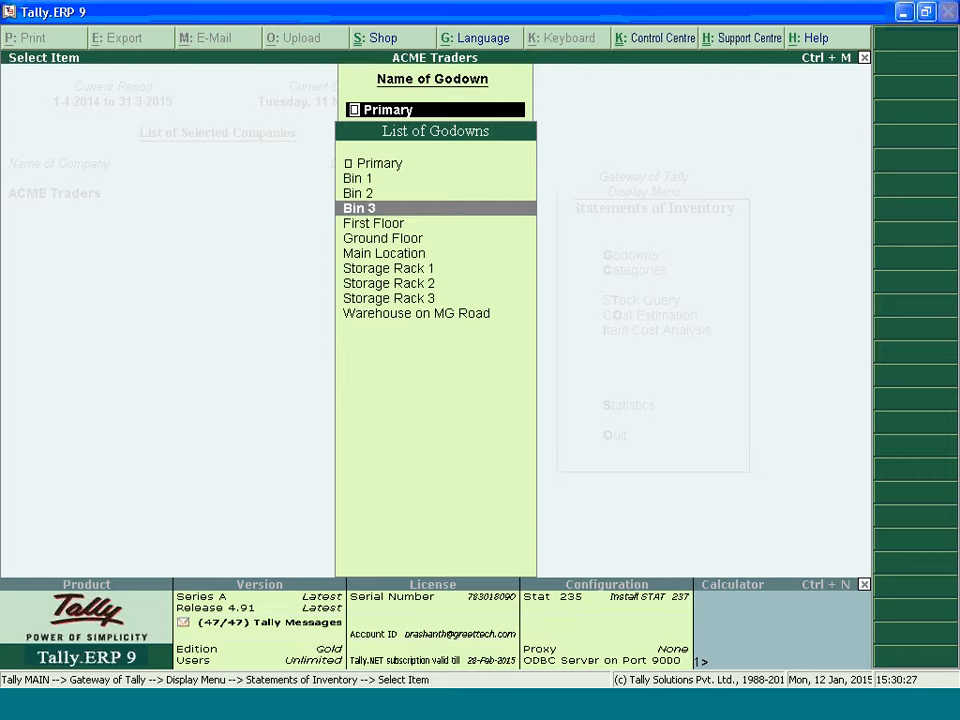
{"action": "key", "text": "Return"}
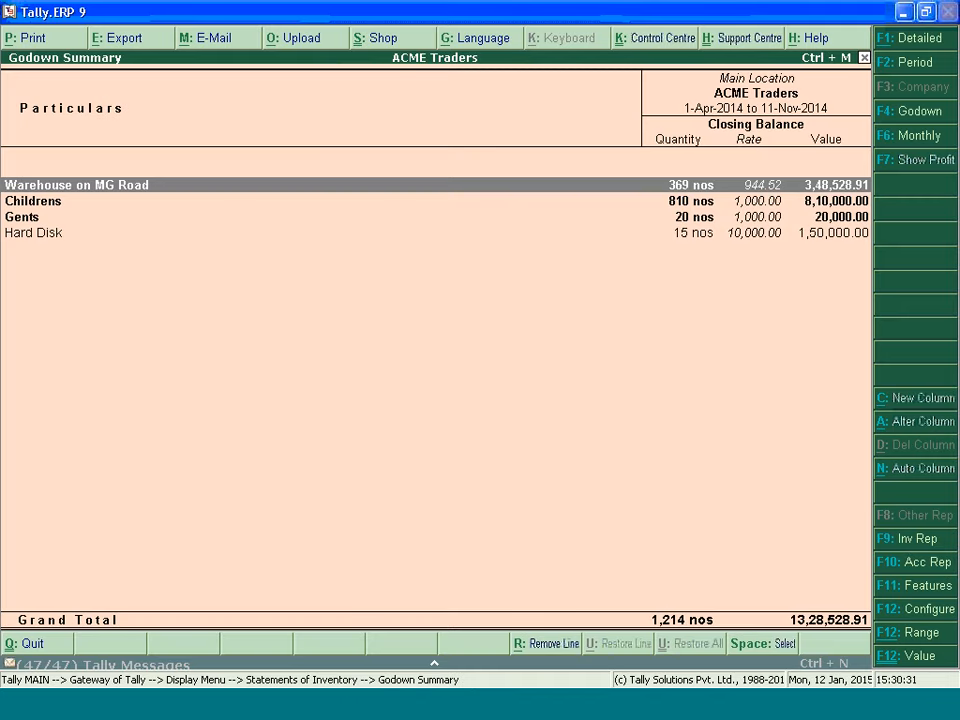
{"action": "key", "text": "F7"}
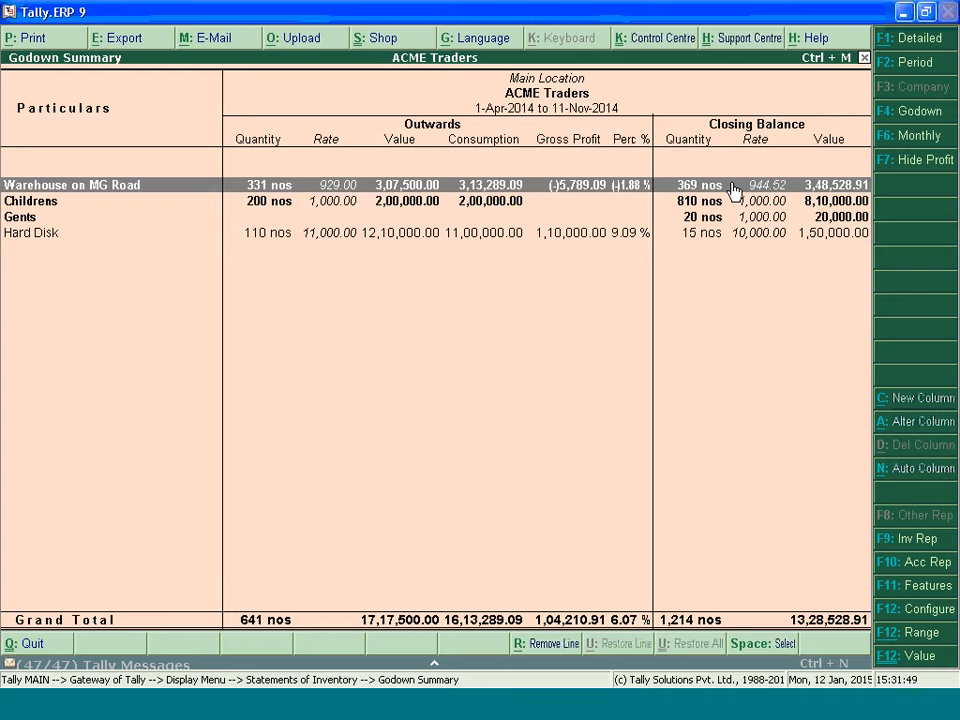
{"action": "key", "text": "Escape"}
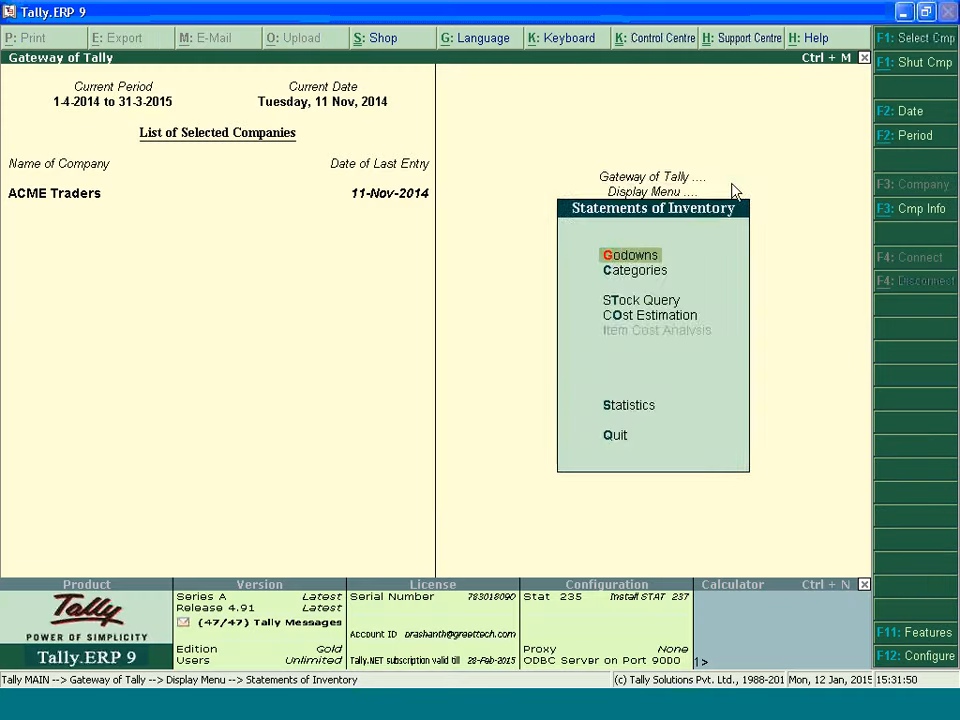
View a blank Stock Journal voucher in the inventory voucher entry screen and leave it without saving.
{"action": "key", "text": "Escape"}
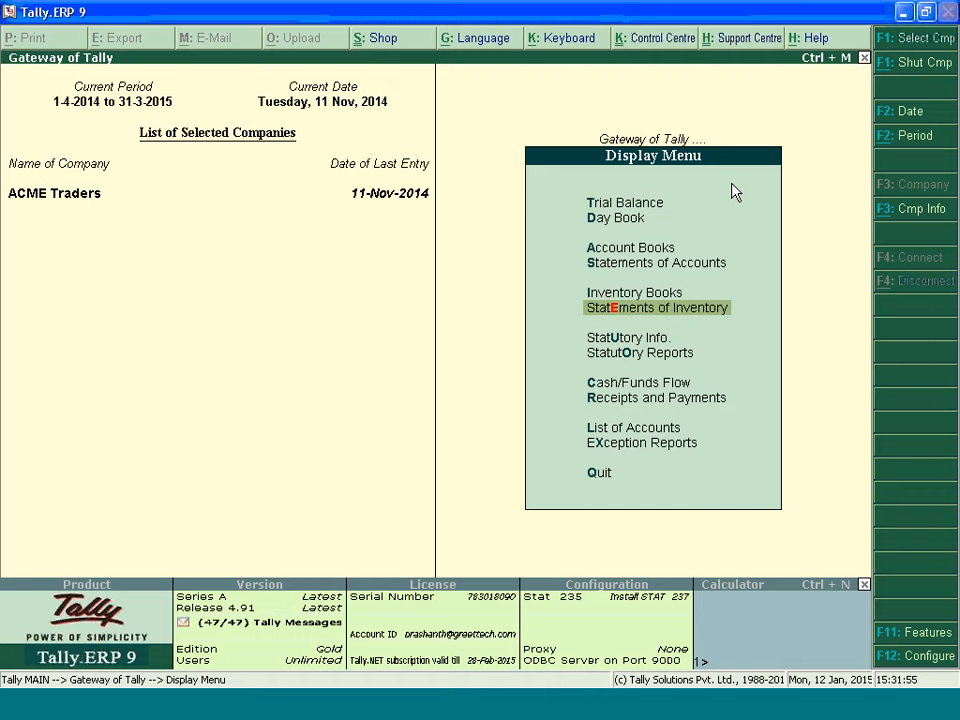
{"action": "key", "text": "Escape"}
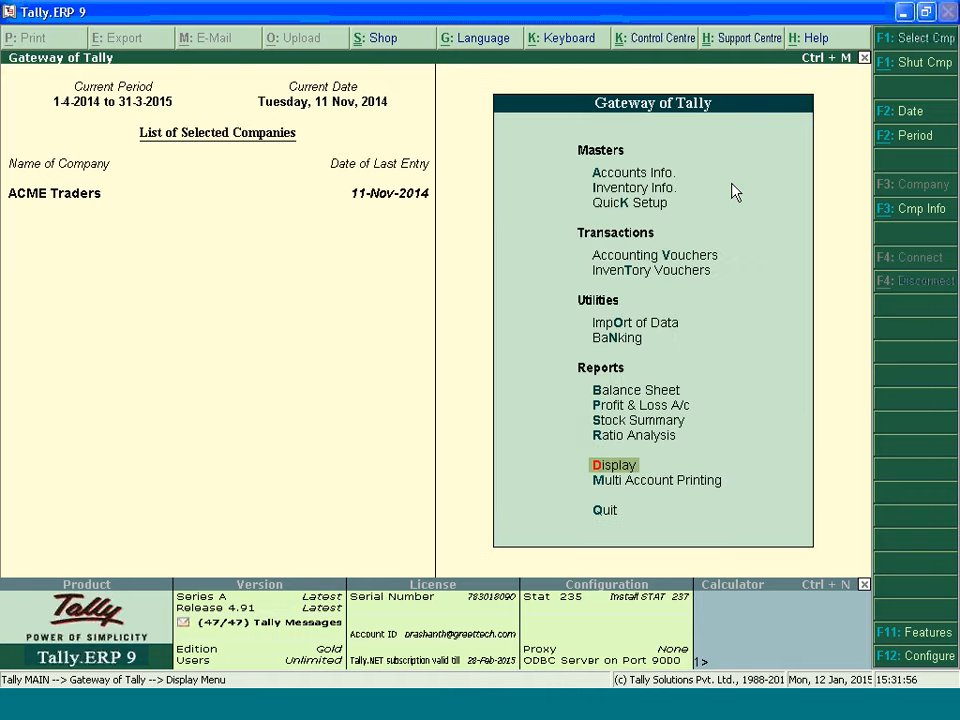
{"action": "key", "text": "Escape"}
{"action": "key", "text": "Down"}
{"action": "key", "text": "Down"}
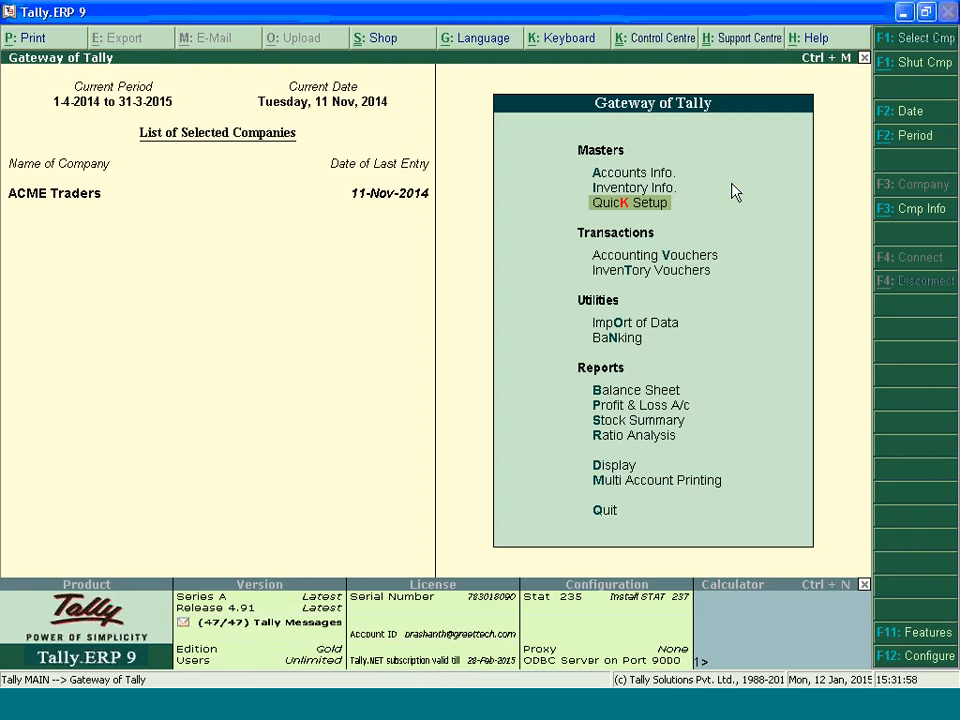
{"action": "key", "text": "Down"}
{"action": "key", "text": "Down"}
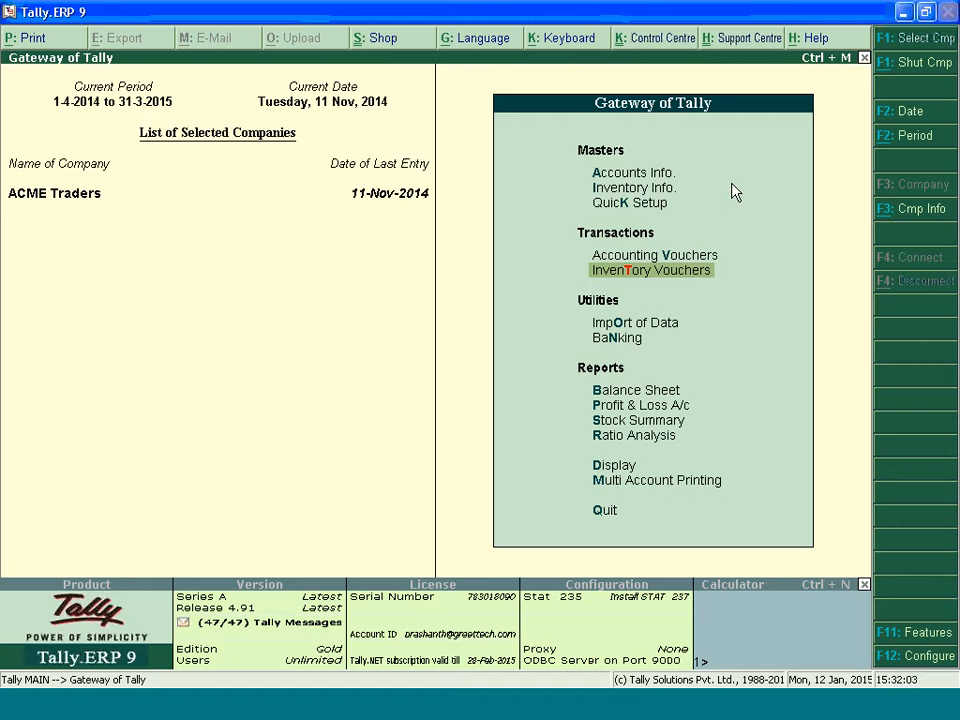
{"action": "key", "text": "Return"}
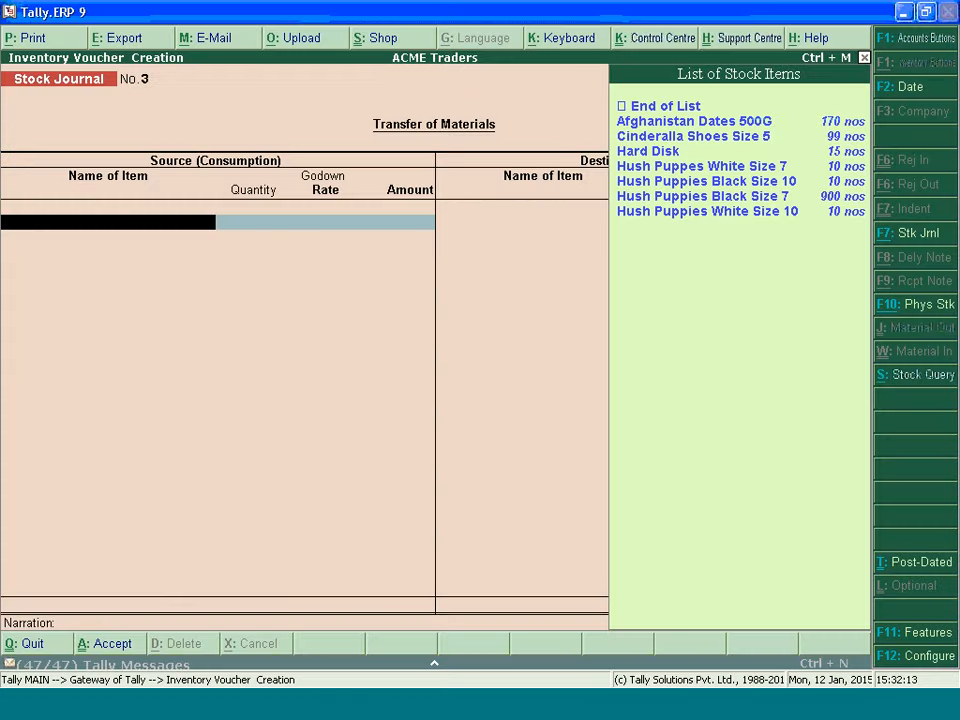
{"action": "key", "text": "Escape"}
{"action": "key", "text": "Return"}
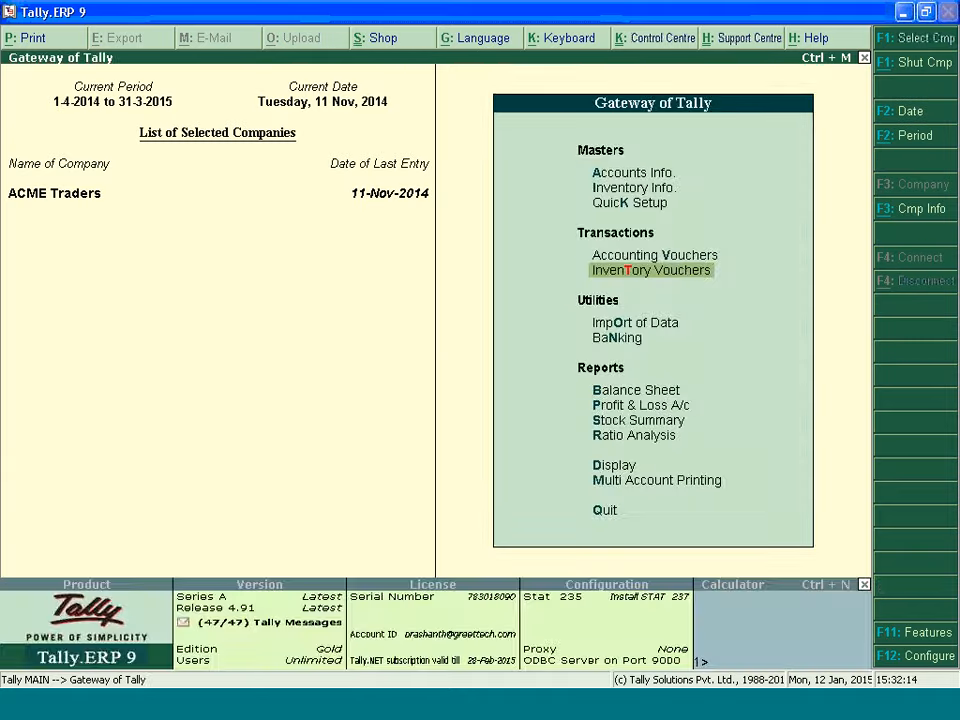
Display the Day Book in detailed view for the period 1-Apr-2014 to 11-Nov-2014.
{"action": "key", "text": "d"}
{"action": "key", "text": "d"}
{"action": "key", "text": "alt+F1"}
{"action": "key", "text": "alt+F2"}
{"action": "type", "text": "1-4"}
{"action": "key", "text": "Return"}
{"action": "key", "text": "Return"}
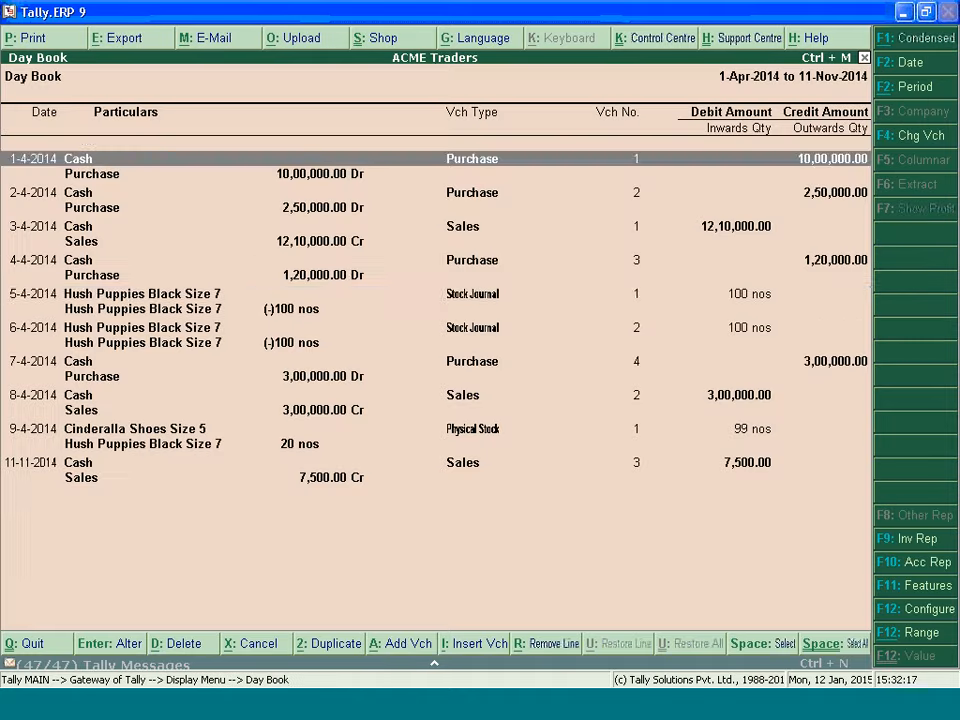
Open Stock Journal No. 1, dated 5-4-2014, from the Day Book for alteration.
{"action": "key", "text": "Down"}
{"action": "key", "text": "Down"}
{"action": "key", "text": "Down"}
{"action": "key", "text": "Down"}
{"action": "key", "text": "Down"}
{"action": "key", "text": "Down"}
{"action": "key", "text": "Down"}
{"action": "key", "text": "Down"}
{"action": "key", "text": "Return"}
{"action": "key", "text": "Return"}
{"action": "key", "text": "Return"}
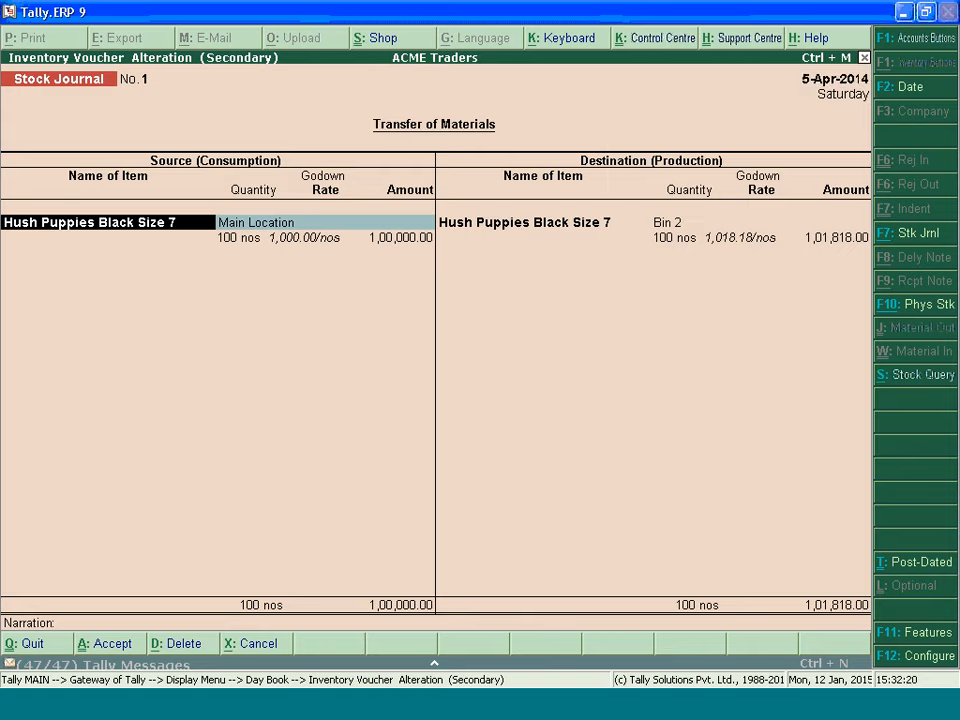
Review the source side of the stock journal: item, godown, quantity, rate and amount.
{"action": "key", "text": "BackSpace"}
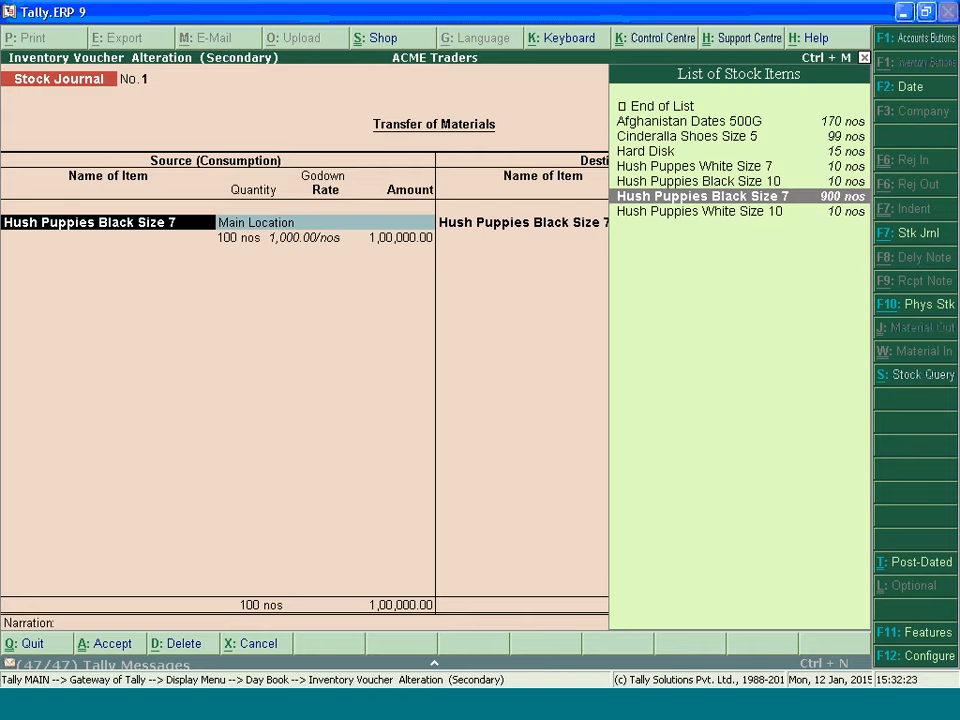
{"action": "key", "text": "Return"}
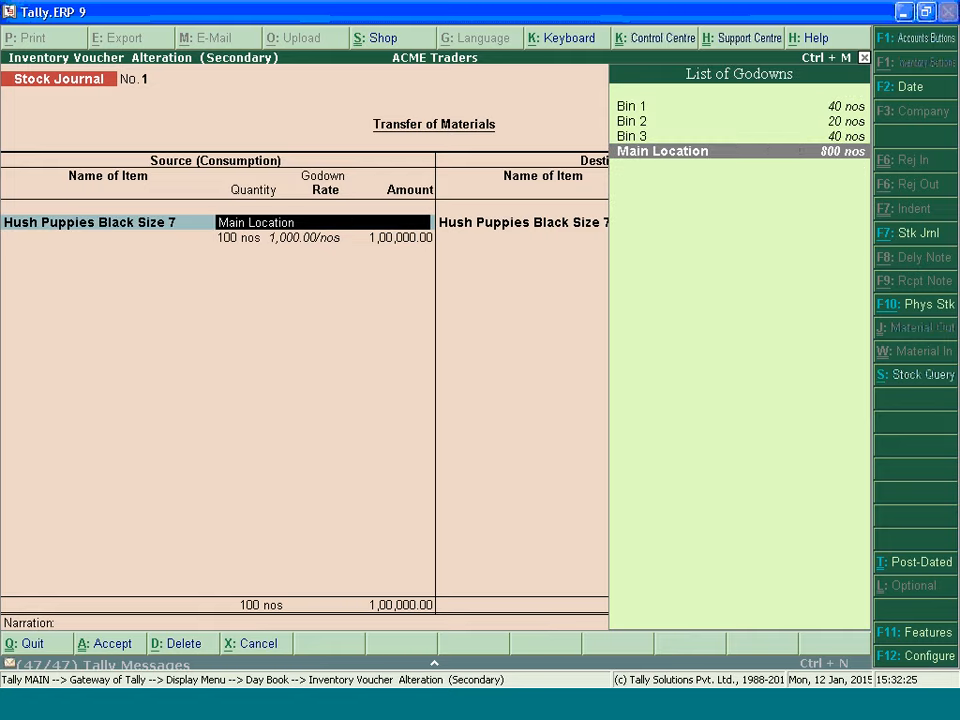
{"action": "key", "text": "Return"}
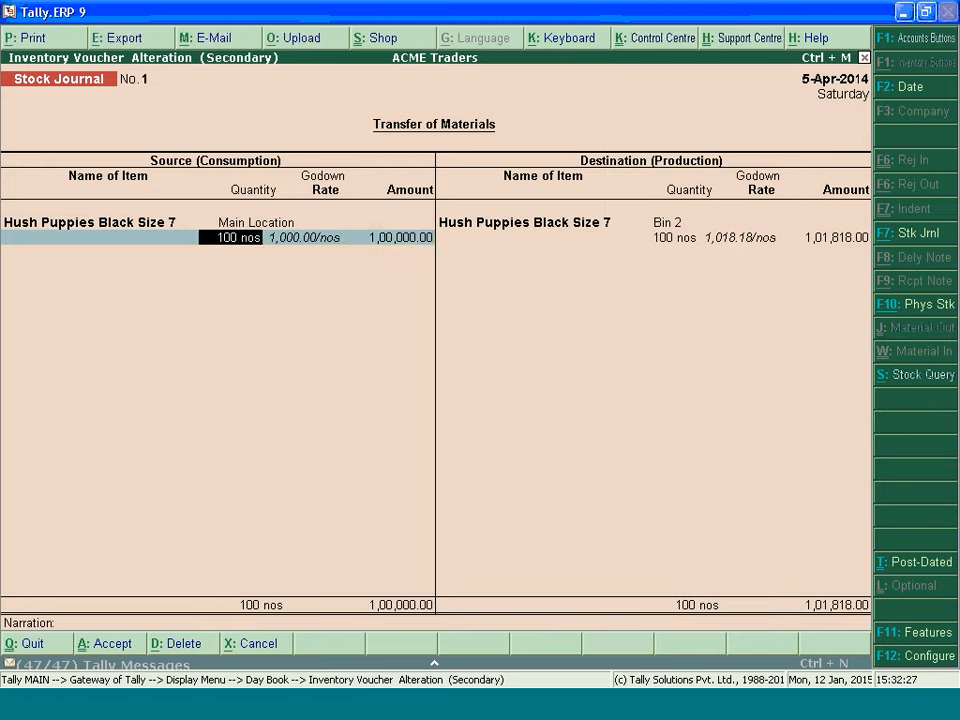
{"action": "key", "text": "Return"}
{"action": "key", "text": "Return"}
{"action": "key", "text": "Return"}
{"action": "key", "text": "Return"}
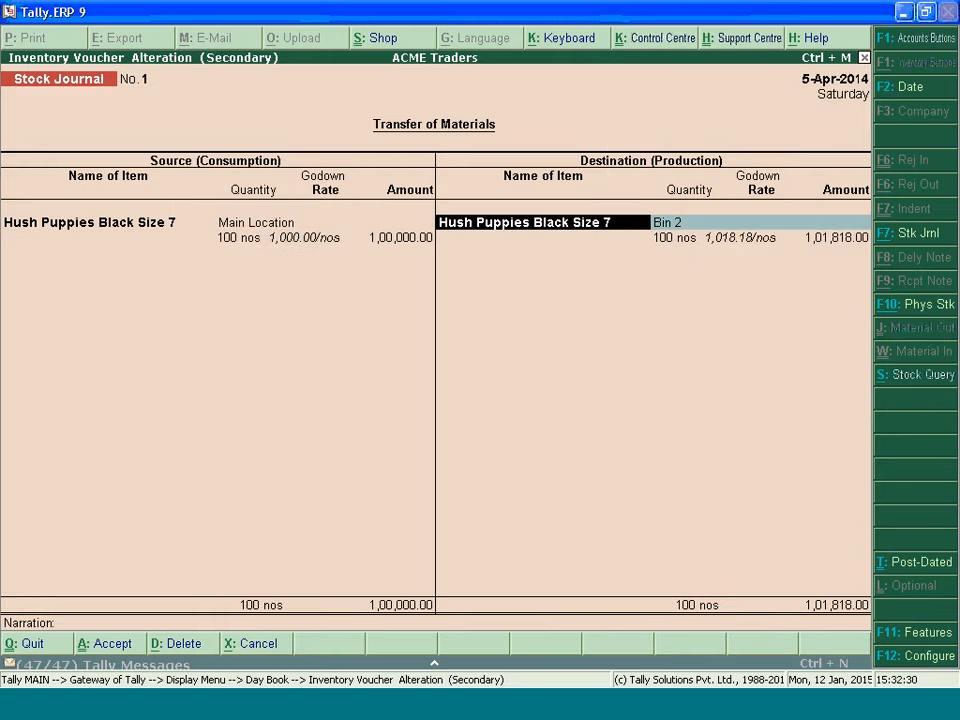
Review the destination item, godown, quantity, rate and amount, and accept the stock journal voucher.
{"action": "key", "text": "Return"}
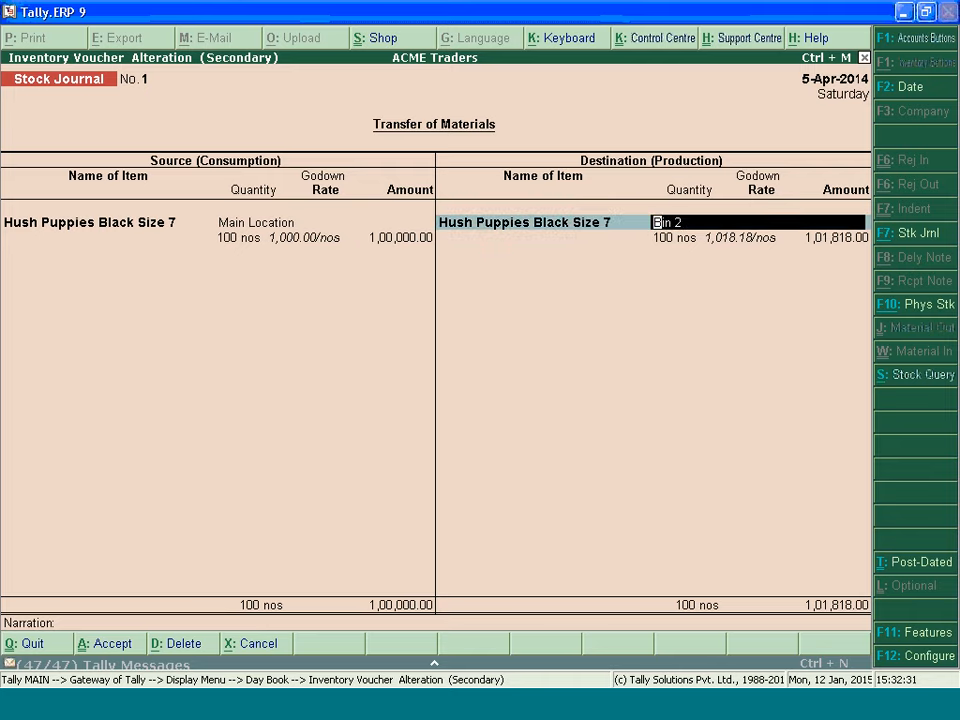
{"action": "key", "text": "Return"}
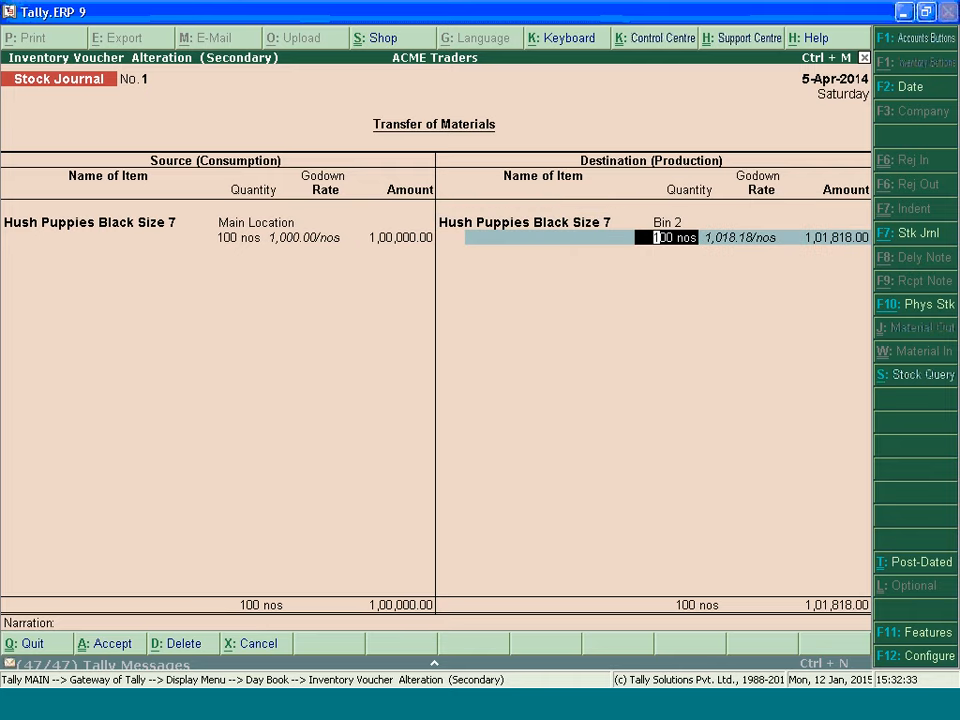
{"action": "key", "text": "Return"}
{"action": "key", "text": "Return"}
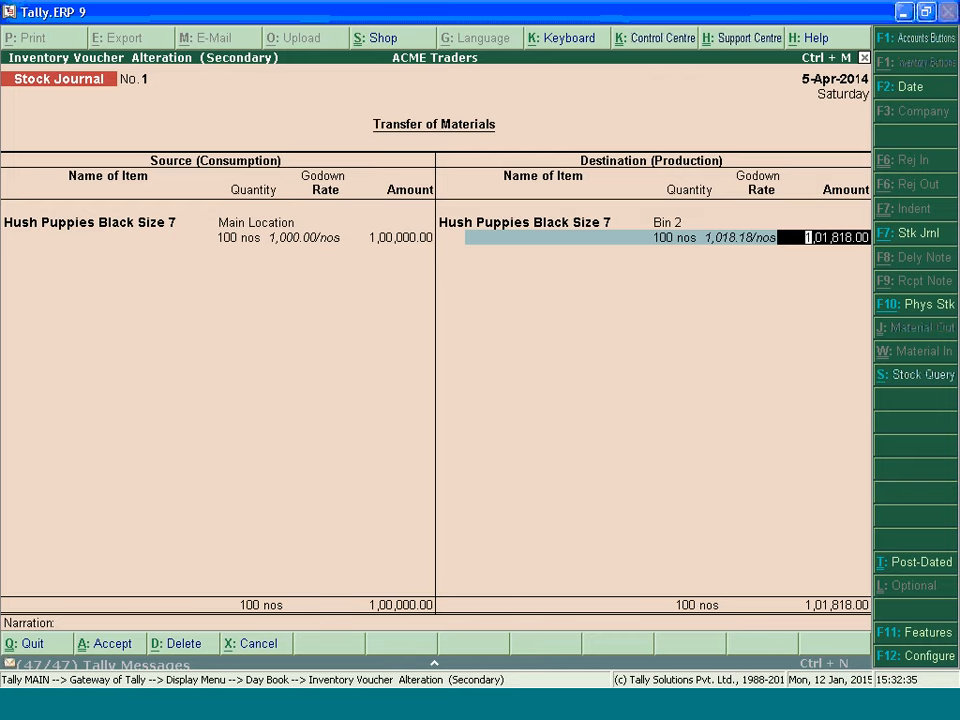
{"action": "key", "text": "Return"}
{"action": "key", "text": "Return"}
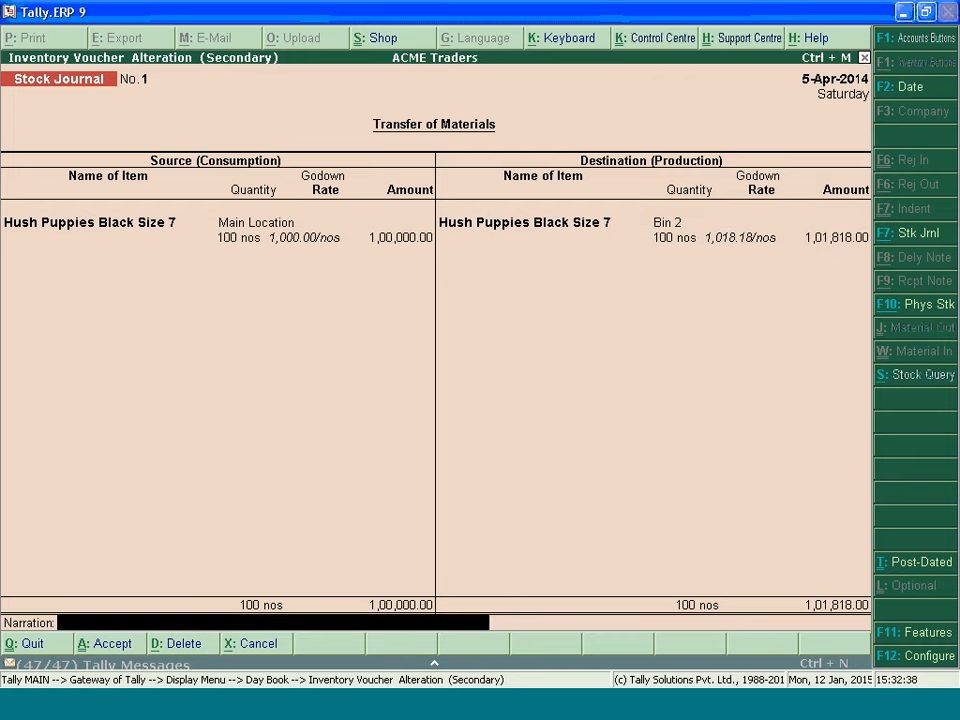
{"action": "key", "text": "Return"}
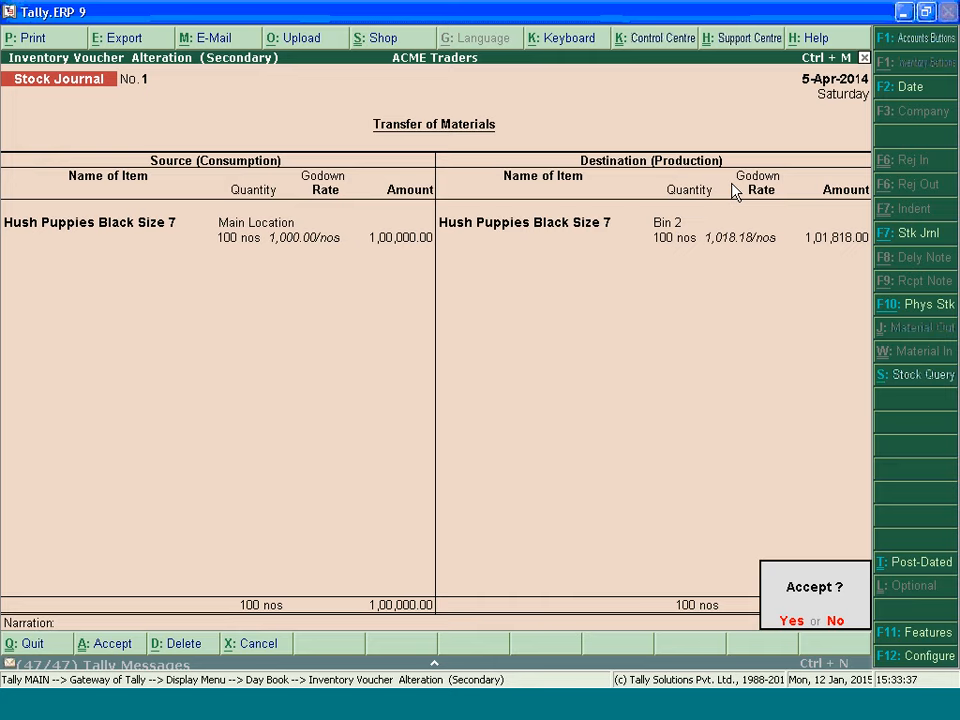
{"action": "key", "text": "Return"}
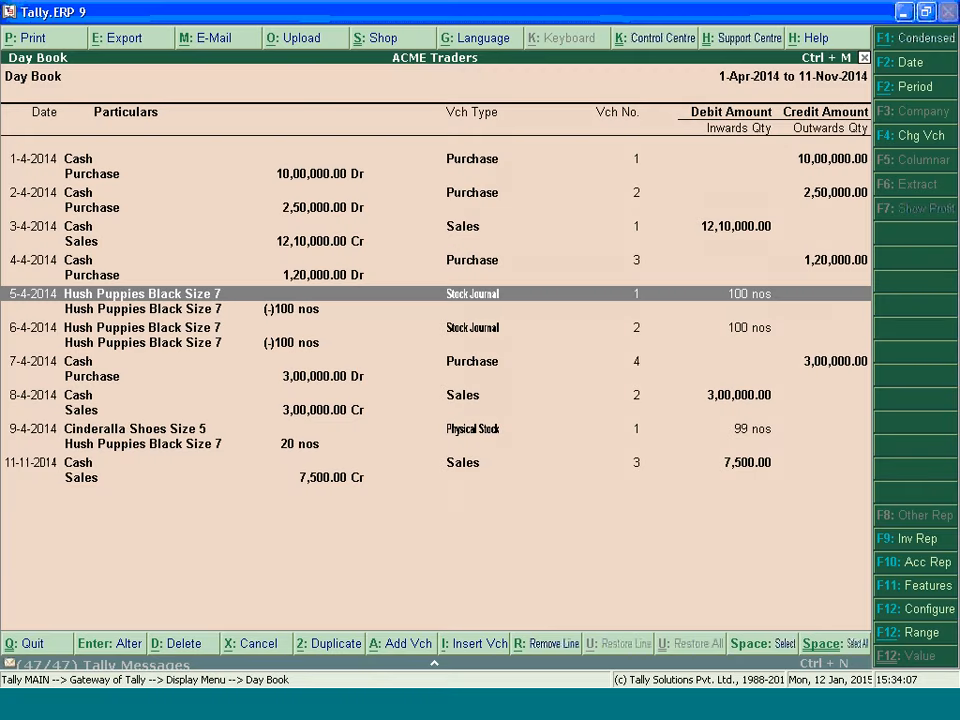
Open the Stock Journal voucher type for alteration from the accounts masters.
{"action": "key", "text": "Escape"}
{"action": "key", "text": "Escape"}
{"action": "key", "text": "Return"}
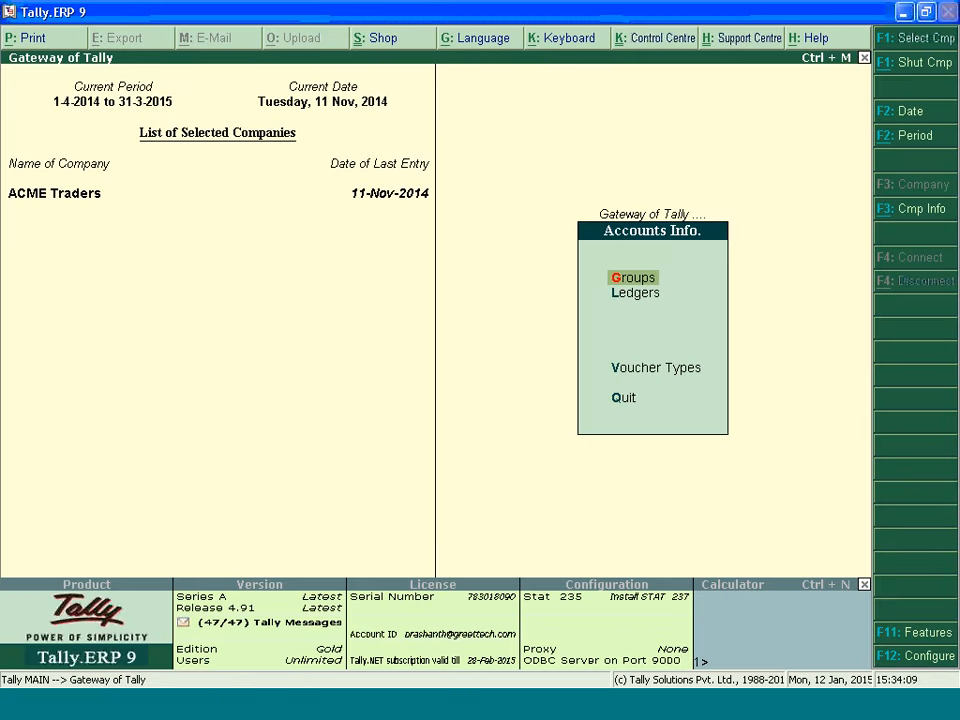
{"action": "key", "text": "Down"}
{"action": "key", "text": "Down"}
{"action": "key", "text": "Return"}
{"action": "key", "text": "Down"}
{"action": "key", "text": "Down"}
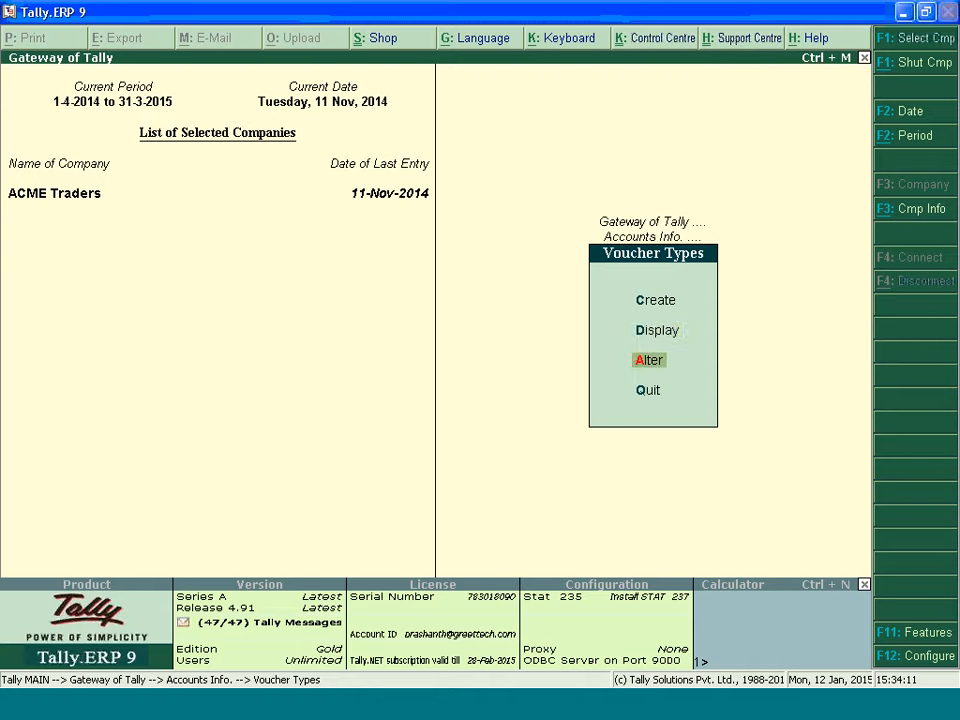
{"action": "key", "text": "Return"}
{"action": "type", "text": "Stock"}
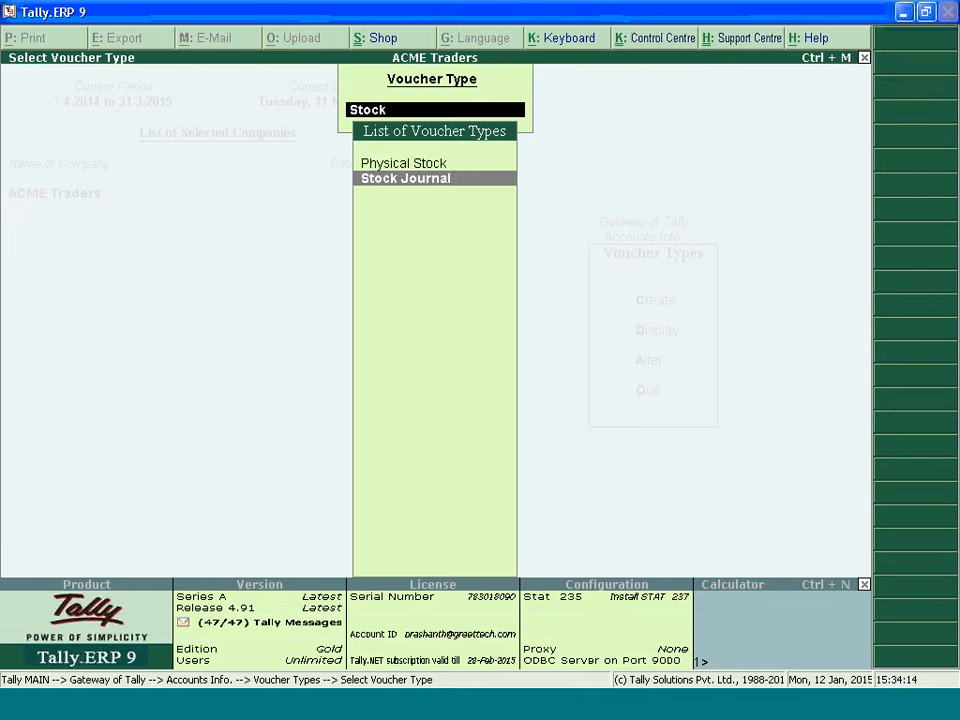
{"action": "key", "text": "Return"}
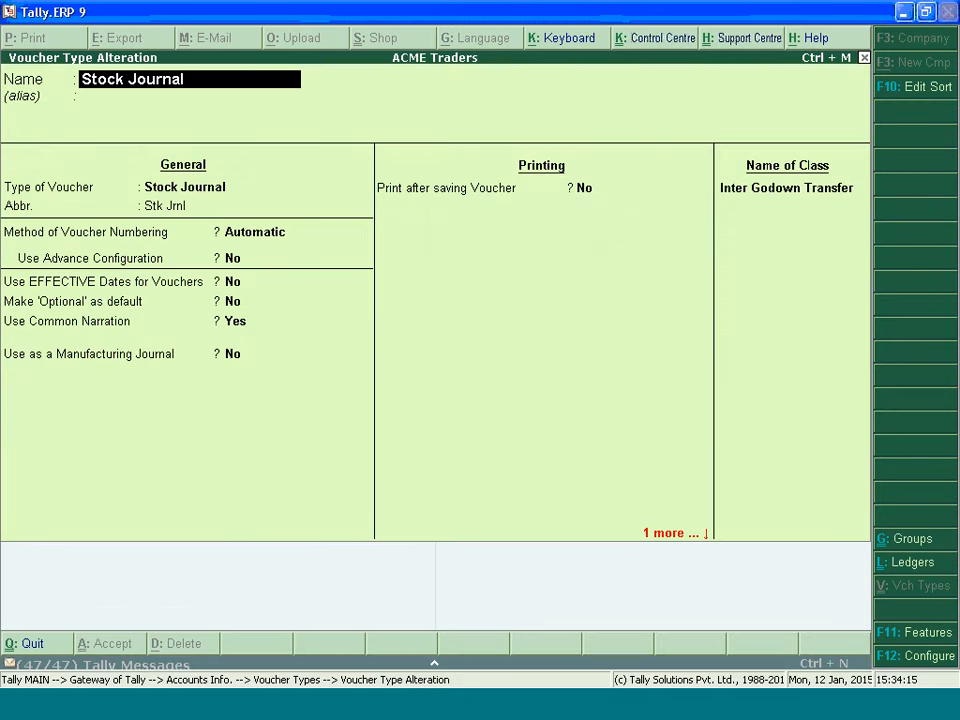
Check the Inter Godown Transfer class's inter-godown setting, accept the voucher type and return to the Gateway of Tally.
{"action": "left_click", "coordinate": [788, 188]}
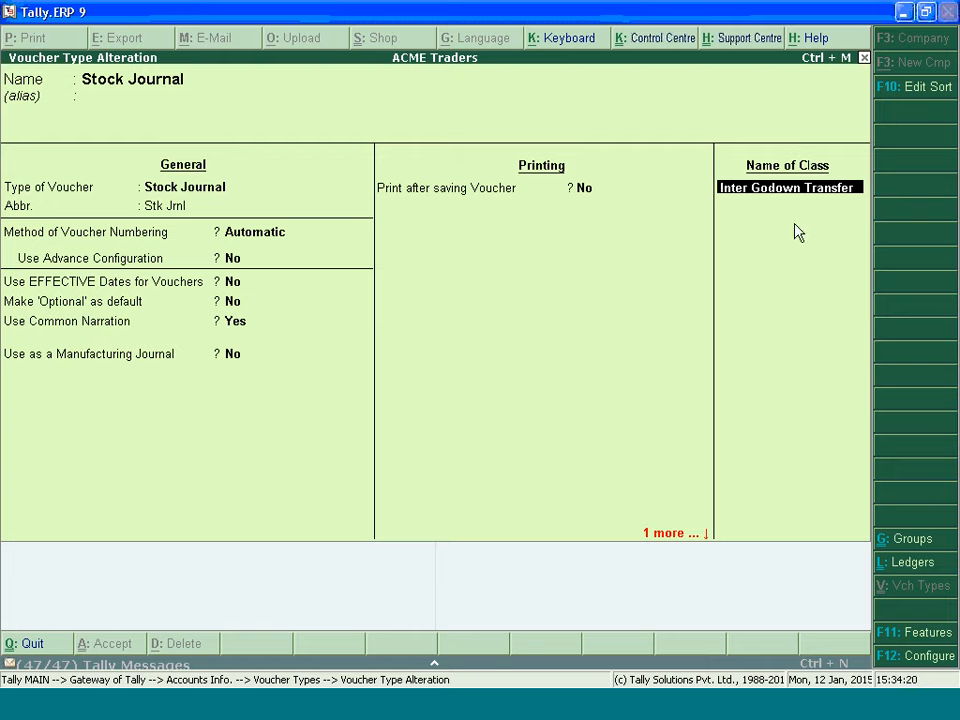
{"action": "key", "text": "Return"}
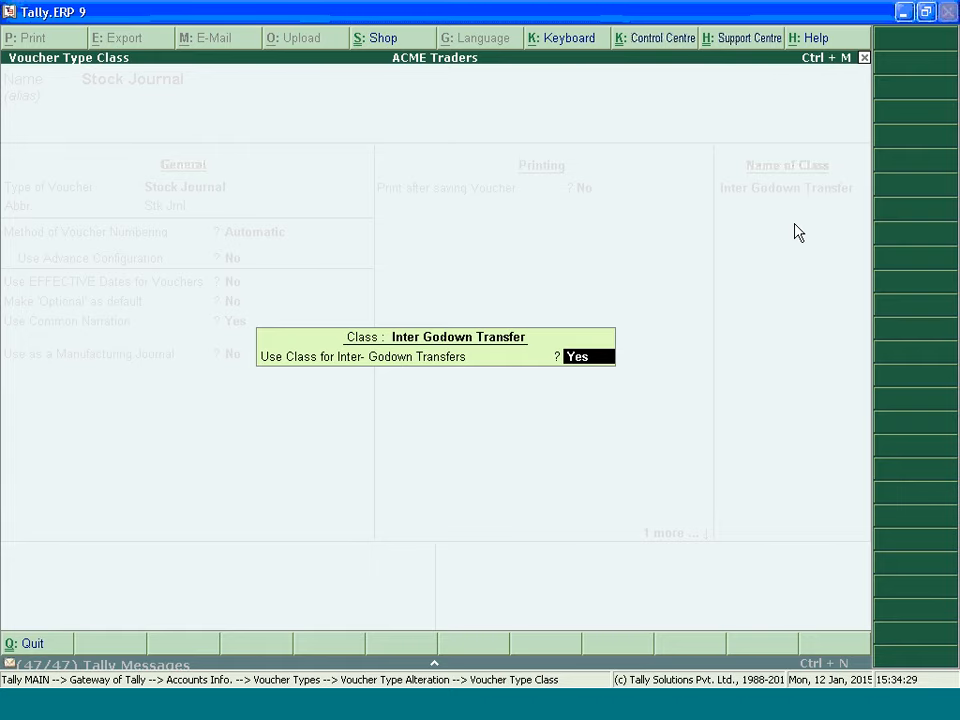
{"action": "key", "text": "Return"}
{"action": "key", "text": "Return"}
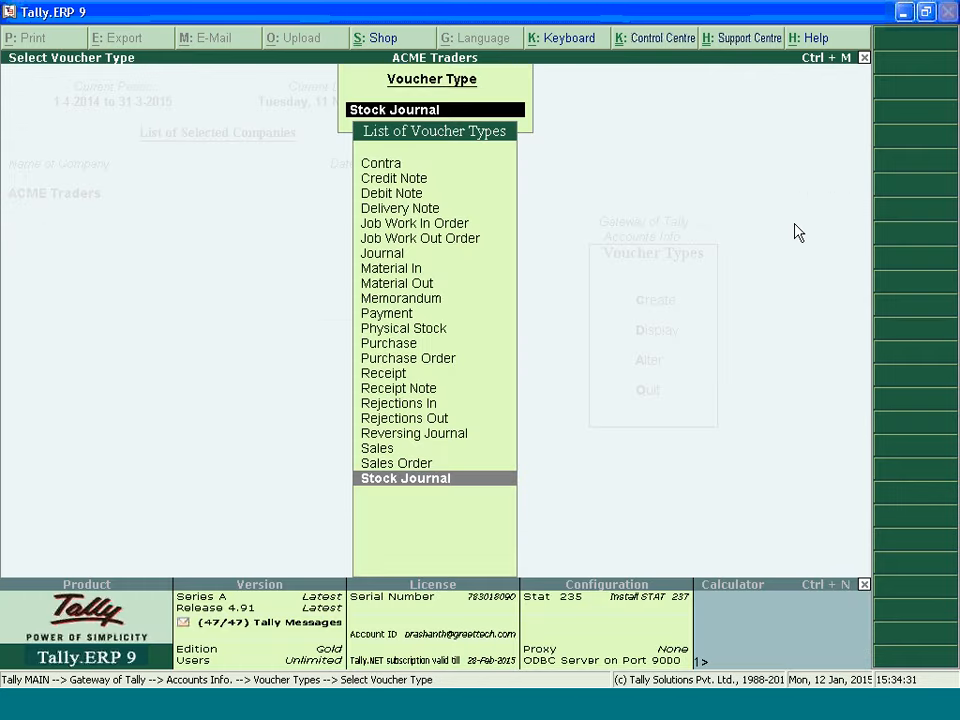
{"action": "key", "text": "Escape"}
{"action": "key", "text": "Escape"}
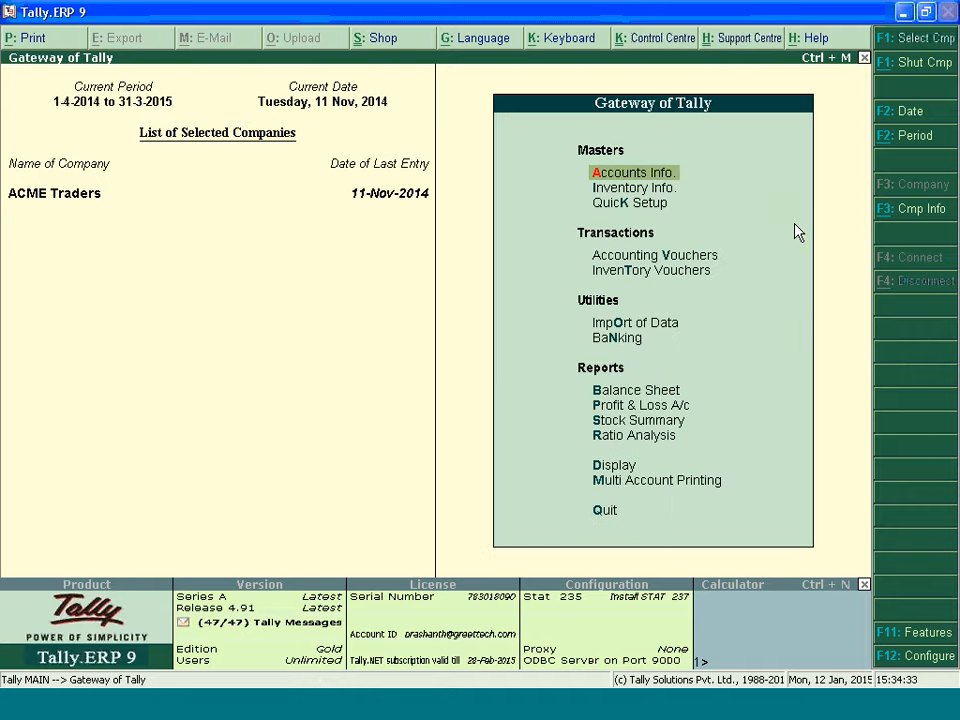
View a blank Stock Journal voucher with the Inter Godown Transfer class and leave it without saving.
{"action": "key", "text": "v"}
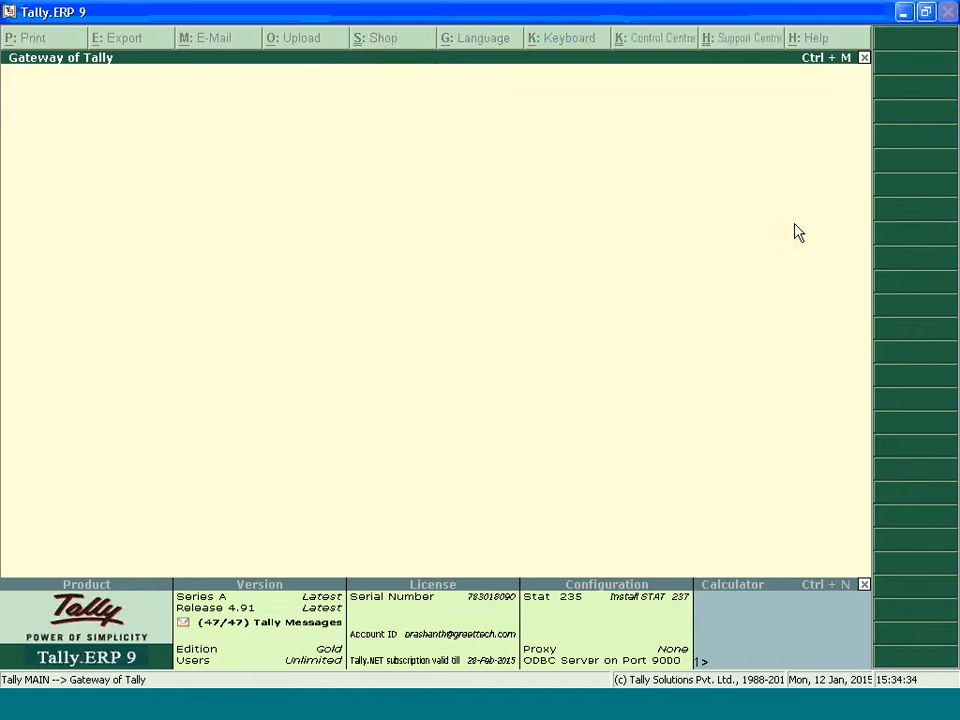
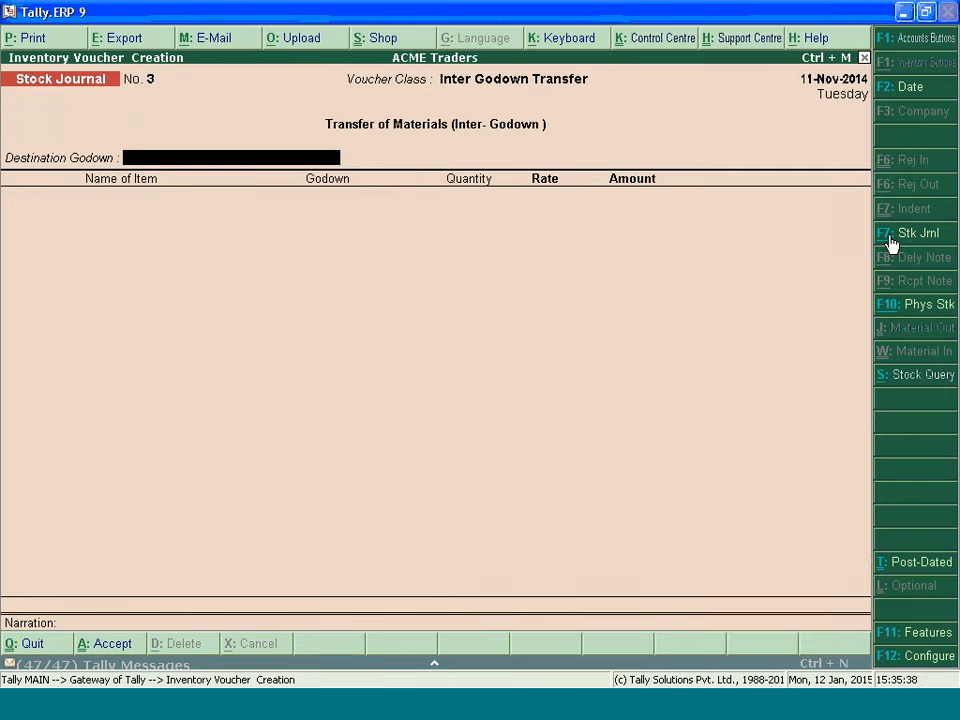
{"action": "key", "text": "Escape"}
{"action": "key", "text": "Escape"}
{"action": "key", "text": "n"}
Display the Day Book again for the period 1-Apr-2014 to 11-Nov-2014.
{"action": "key", "text": "d"}
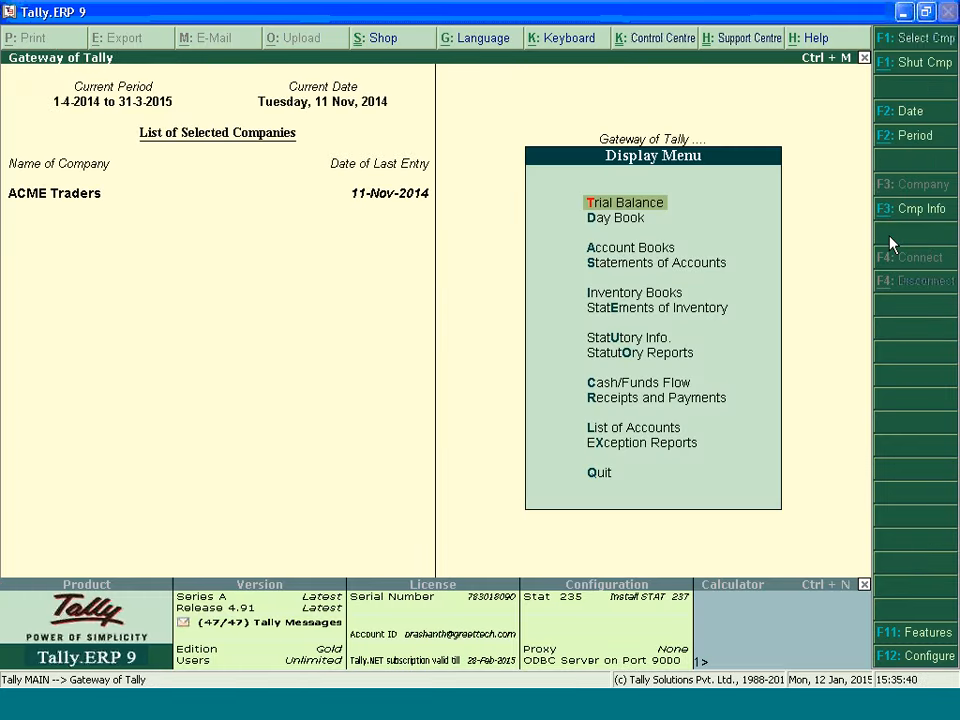
{"action": "key", "text": "y"}
{"action": "key", "text": "alt+F2"}
{"action": "key", "text": "Return"}
{"action": "key", "text": "Return"}
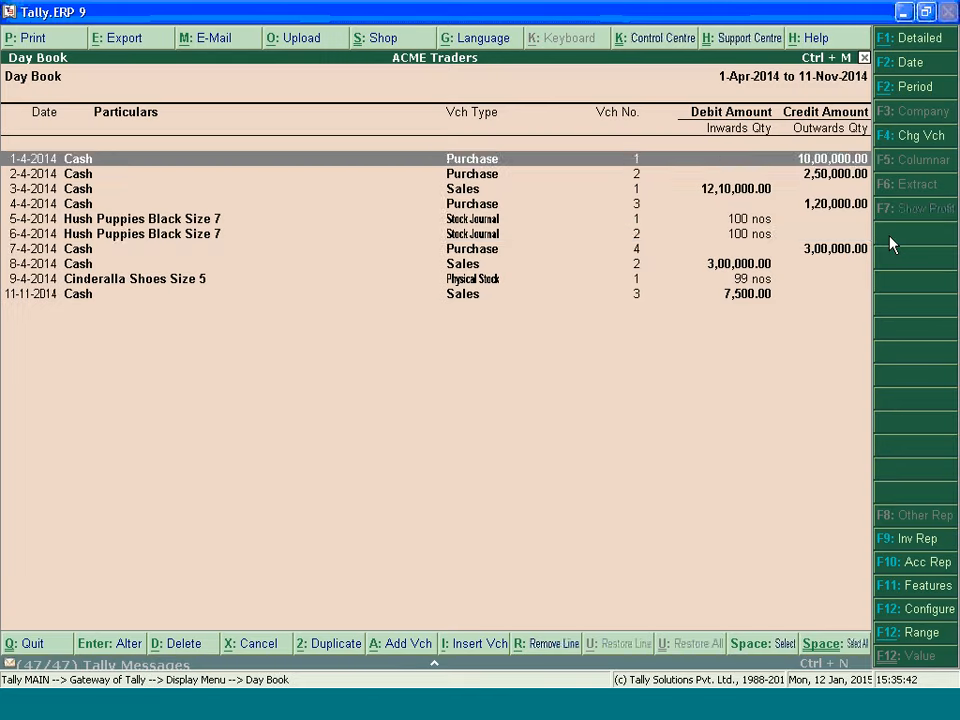
Open Stock Journal No. 2, dated 6-4-2014, from the Day Book for alteration.
{"action": "key", "text": "Down"}
{"action": "key", "text": "Down"}
{"action": "key", "text": "Down"}
{"action": "key", "text": "Down"}
{"action": "key", "text": "Down"}
{"action": "key", "text": "Return"}
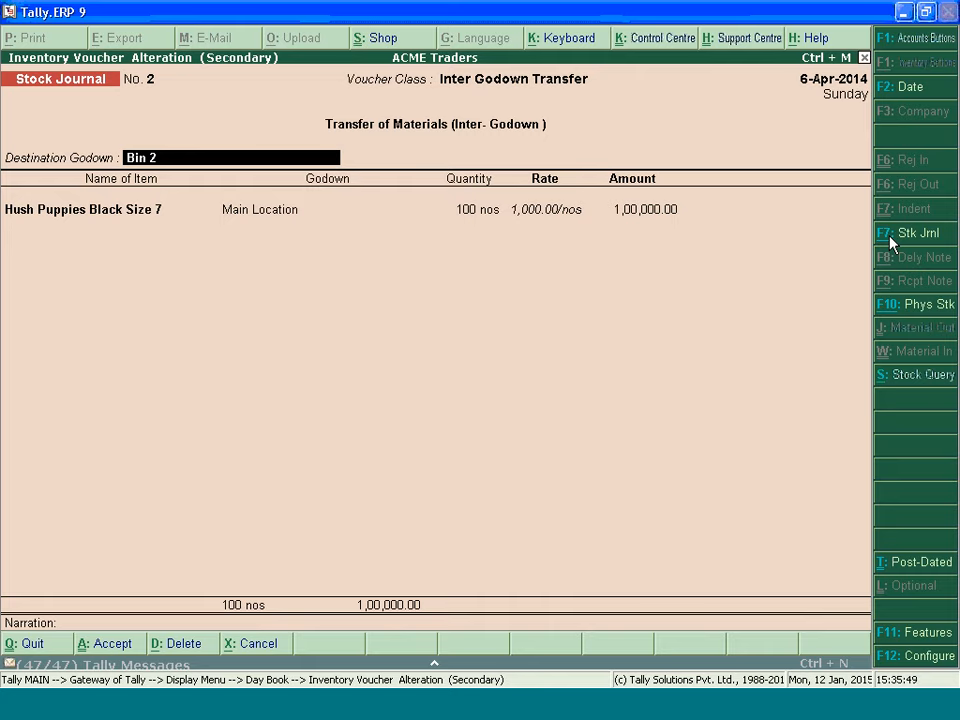
Review the inter-godown transfer's destination godown, item, source godown, quantity, rate and amount, and accept the voucher.
{"action": "key", "text": "Return"}
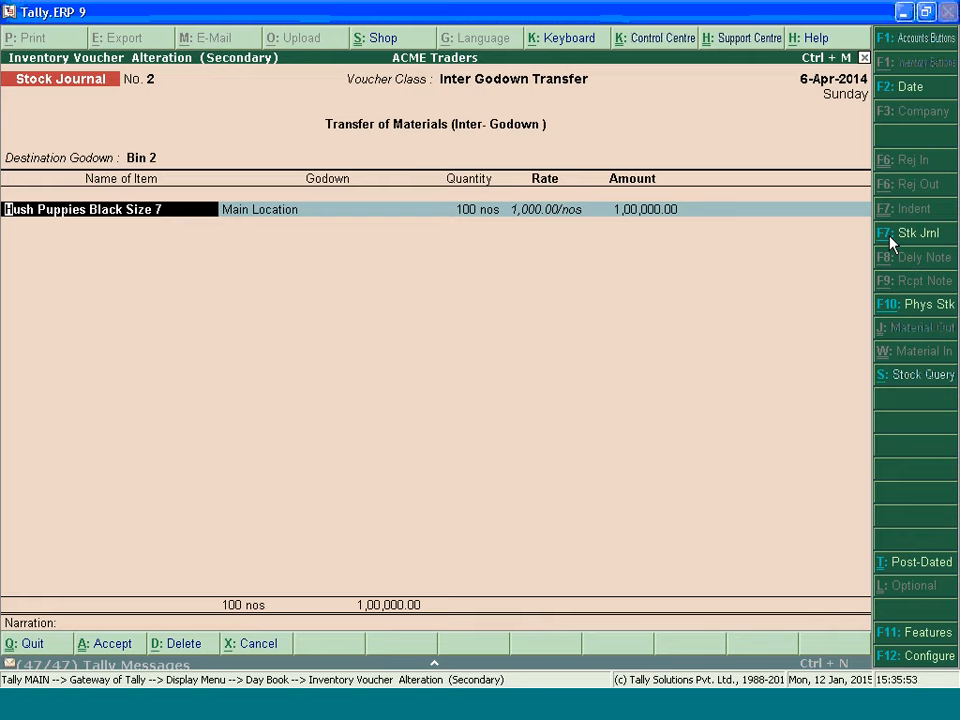
{"action": "key", "text": "Return"}
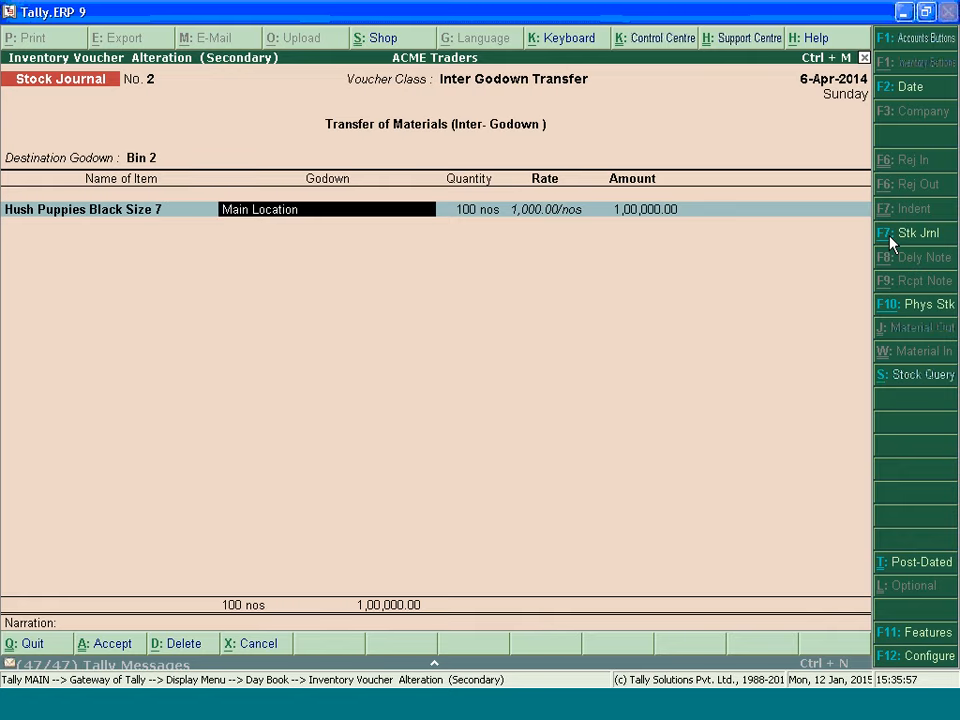
{"action": "key", "text": "Return"}
{"action": "key", "text": "Return"}
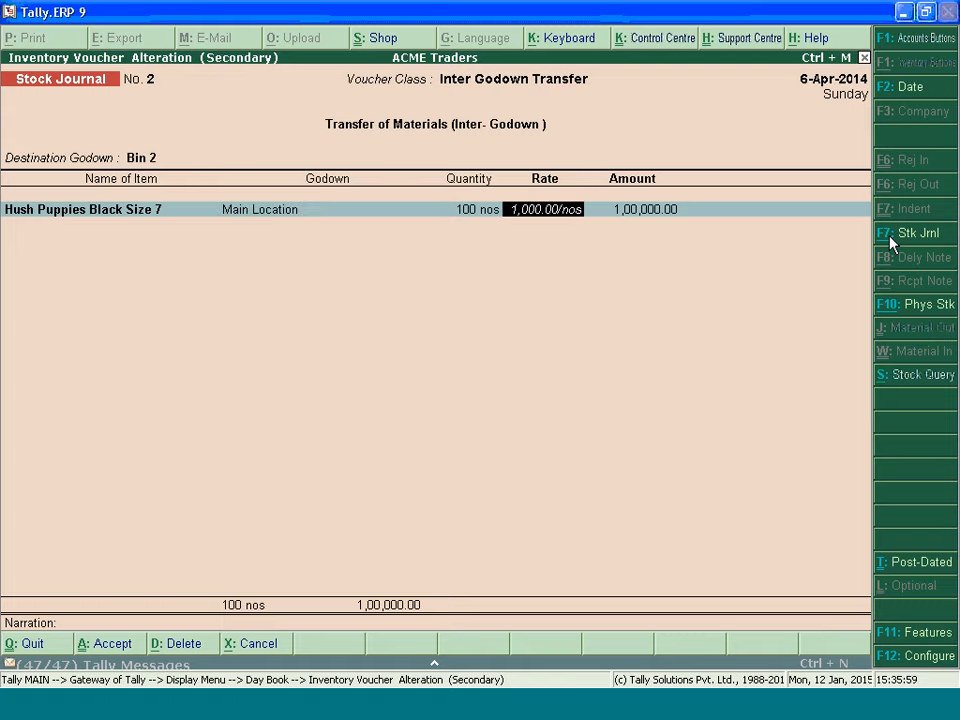
{"action": "key", "text": "Return"}
{"action": "key", "text": "Return"}
{"action": "key", "text": "Return"}
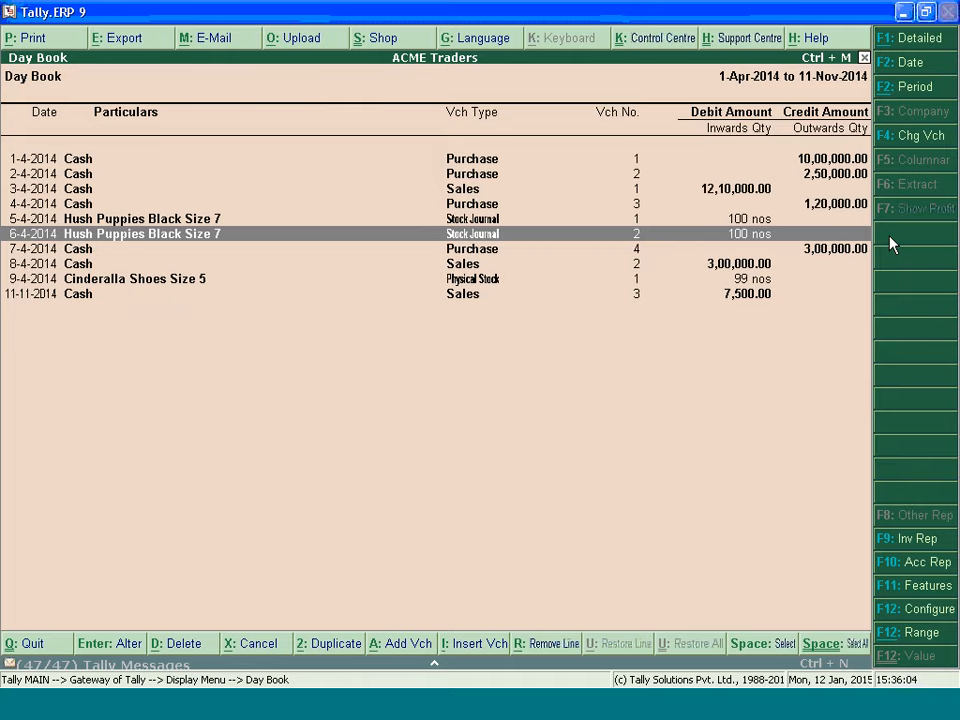
Close the Day Book and bring up the display reports menu.
{"action": "key", "text": "Escape"}
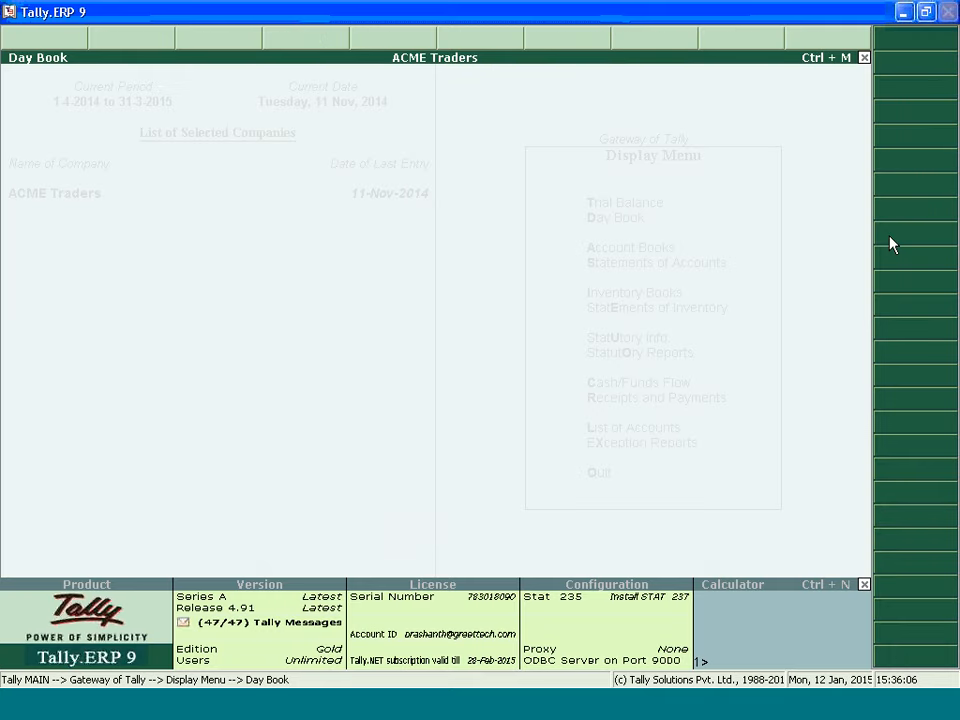
{"action": "key", "text": "Escape"}
{"action": "key", "text": "Escape"}
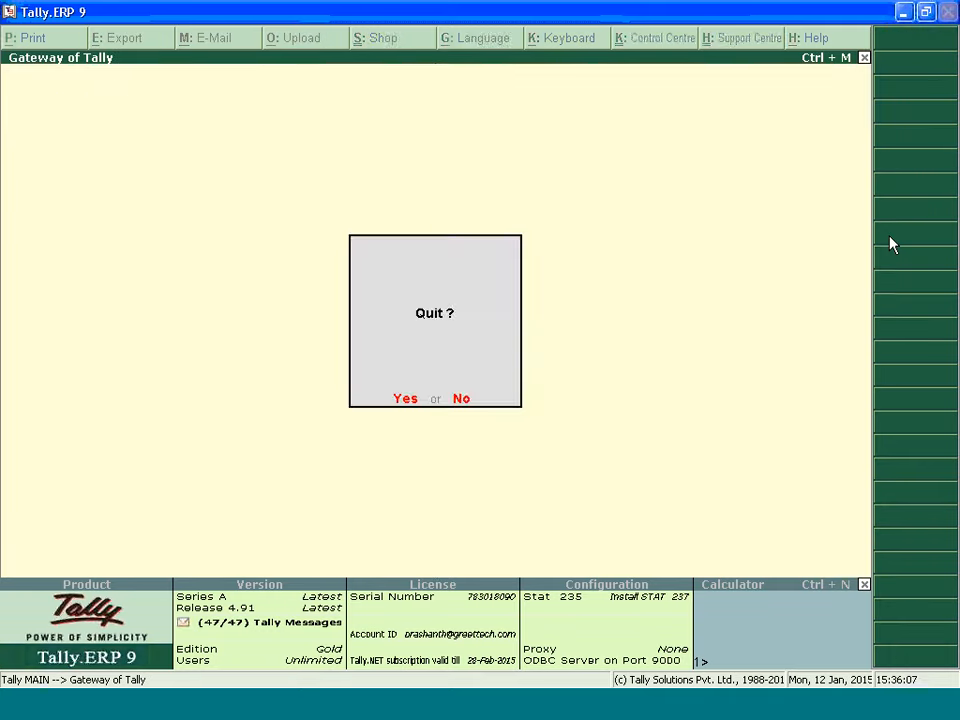
{"action": "key", "text": "Escape"}
{"action": "key", "text": "d"}
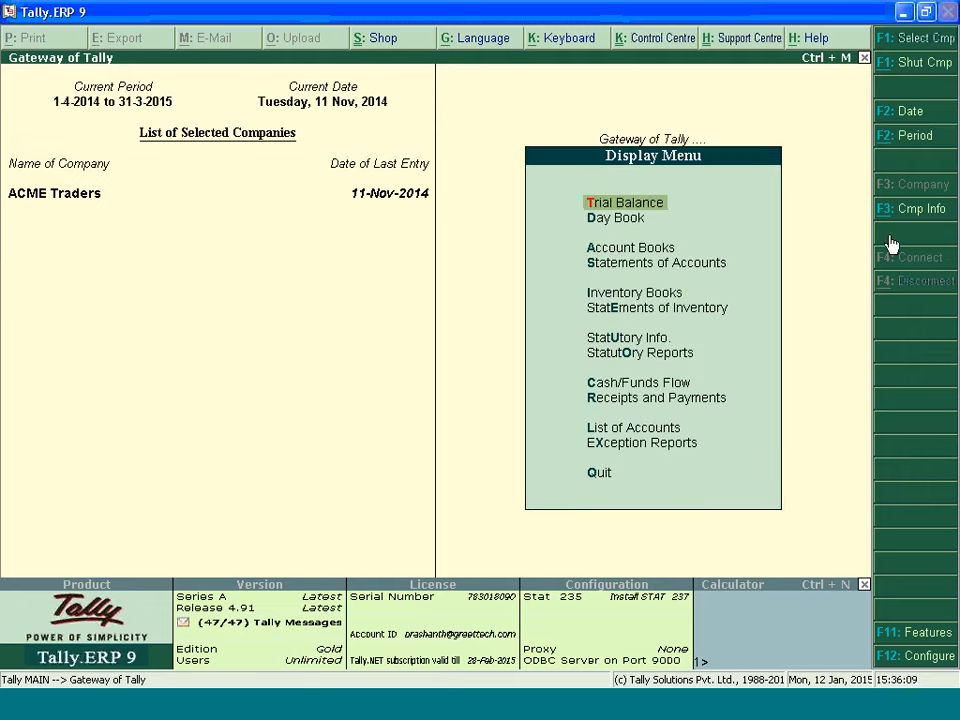
{"action": "key", "text": "Down"}
{"action": "key", "text": "Down"}
{"action": "key", "text": "Down"}
{"action": "key", "text": "Down"}
{"action": "key", "text": "Down"}
{"action": "key", "text": "Return"}
{"action": "key", "text": "Escape"}
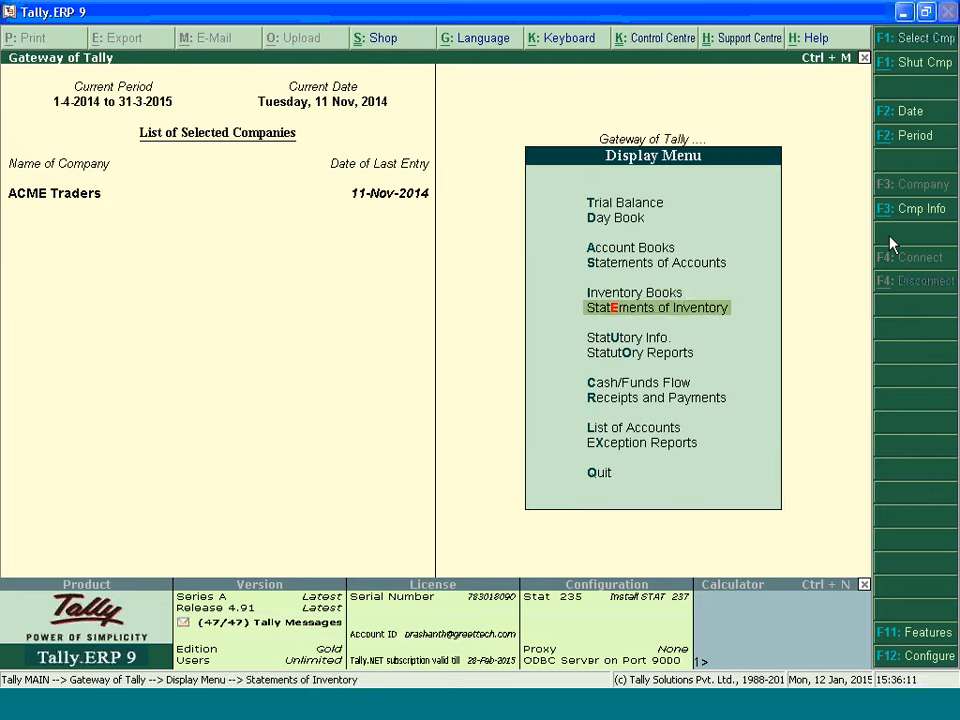
Display the stock transfers register from the inventory books and return to the Gateway of Tally.
{"action": "key", "text": "Up"}
{"action": "key", "text": "Return"}
{"action": "key", "text": "Down"}
{"action": "key", "text": "Down"}
{"action": "key", "text": "Down"}
{"action": "key", "text": "Down"}
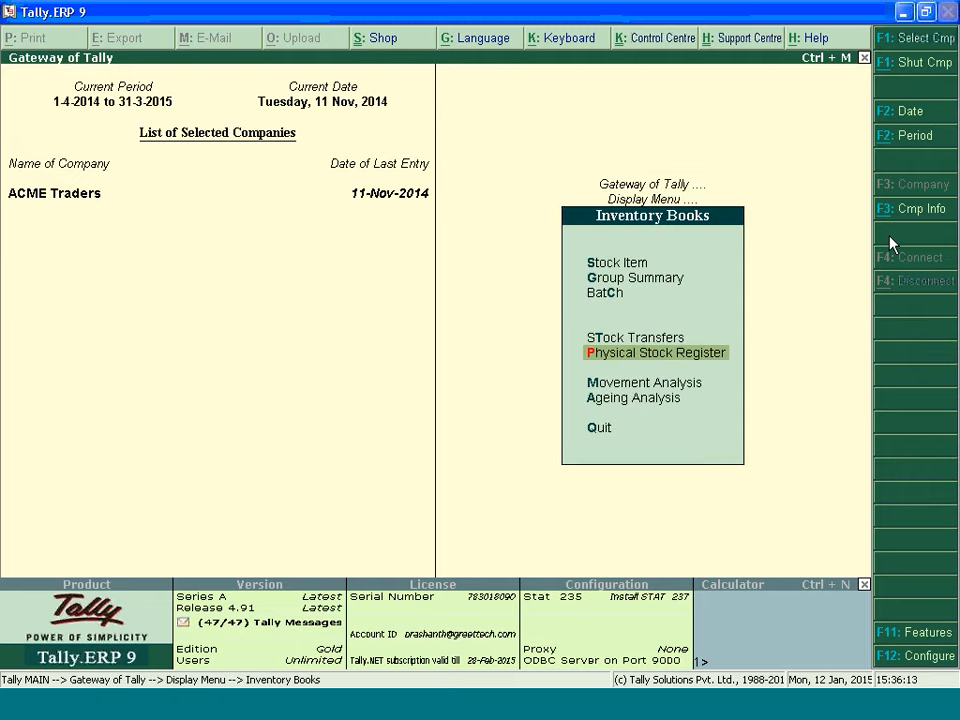
{"action": "key", "text": "Up"}
{"action": "key", "text": "Return"}
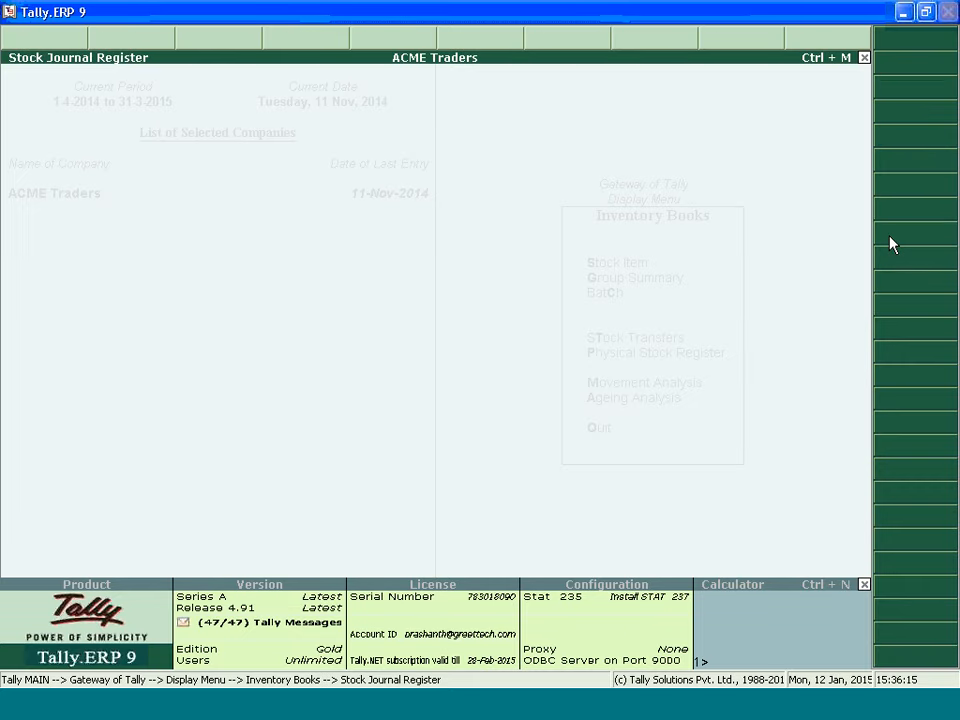
{"action": "key", "text": "Escape"}
{"action": "key", "text": "Escape"}
{"action": "key", "text": "Escape"}
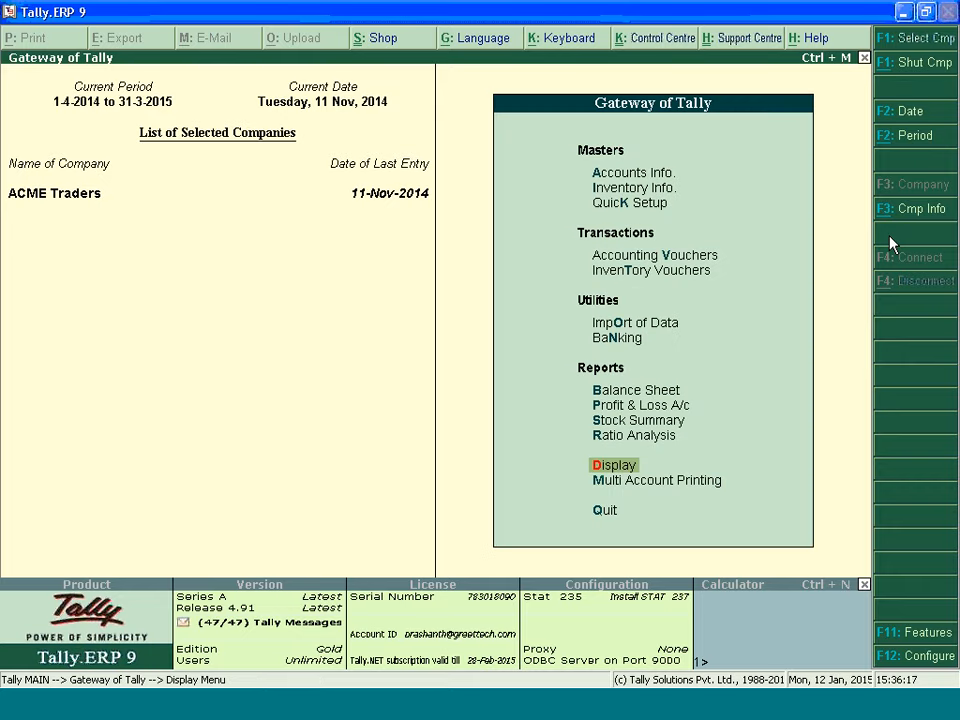
Display the Stock Journal Register for stock transfers once more from the inventory books.
{"action": "key", "text": "Return"}
{"action": "key", "text": "Down"}
{"action": "key", "text": "Down"}
{"action": "key", "text": "Down"}
{"action": "key", "text": "Down"}
{"action": "key", "text": "Return"}
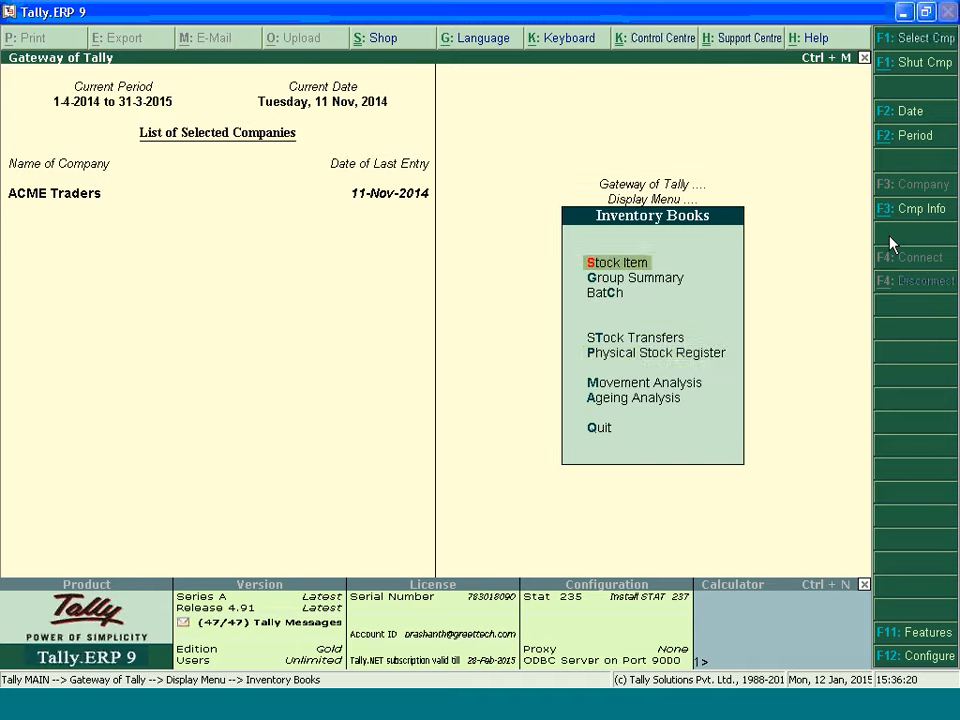
{"action": "key", "text": "Down"}
{"action": "key", "text": "Down"}
{"action": "key", "text": "Down"}
{"action": "key", "text": "Down"}
{"action": "key", "text": "Up"}
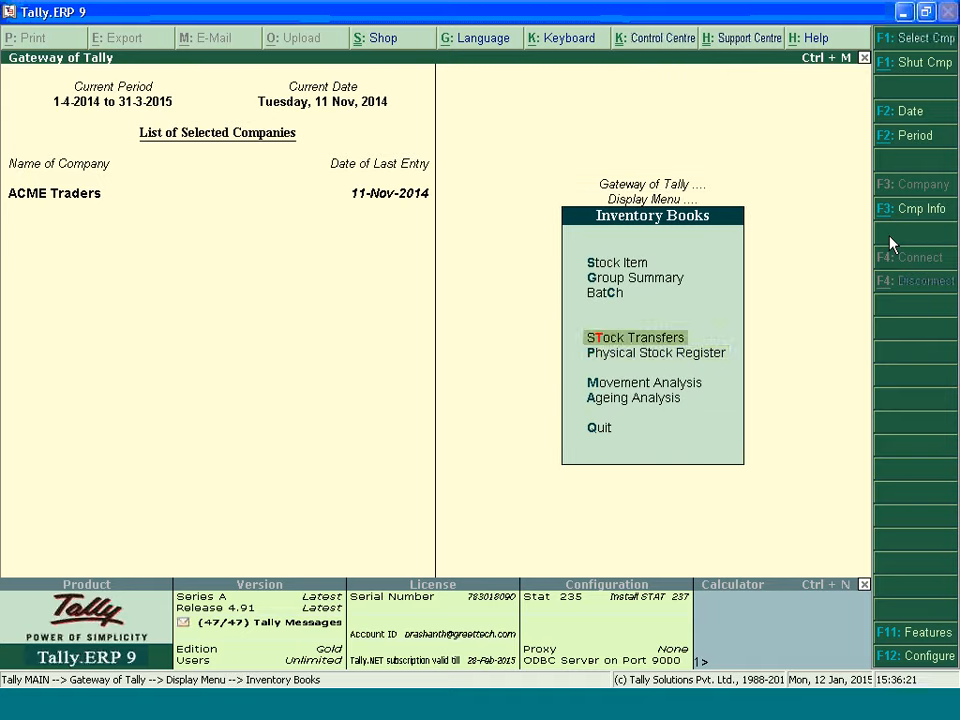
{"action": "key", "text": "Return"}
Open the April entry in the Stock Journal Register to view that month's vouchers.
{"action": "key", "text": "Up"}
{"action": "key", "text": "Up"}
{"action": "key", "text": "Up"}
{"action": "key", "text": "Up"}
{"action": "key", "text": "Up"}
{"action": "key", "text": "Up"}
{"action": "key", "text": "Up"}
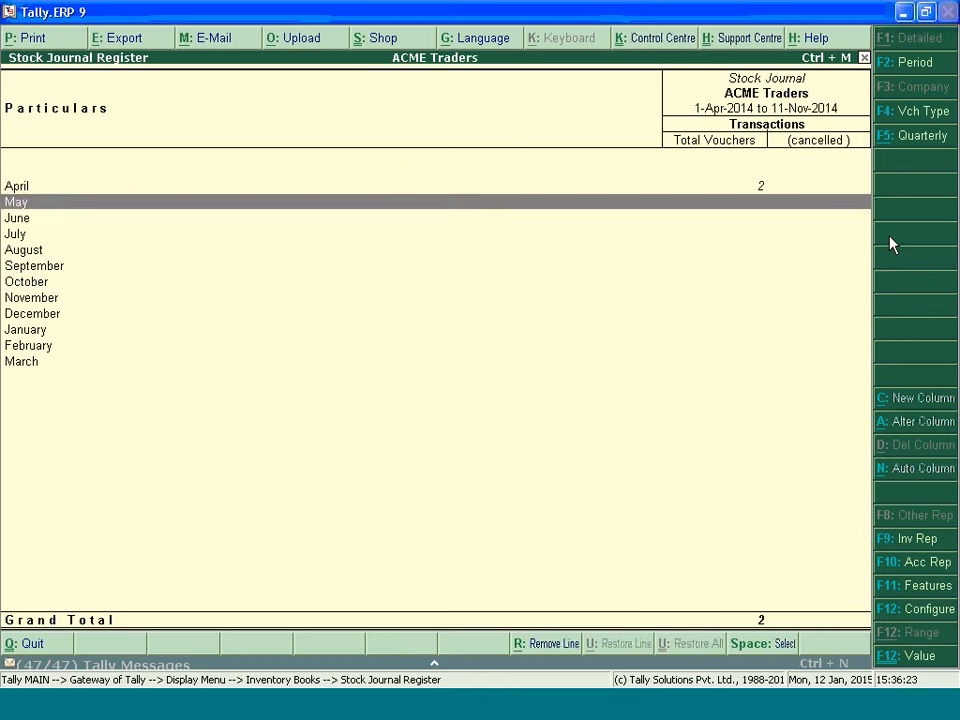
{"action": "key", "text": "Return"}
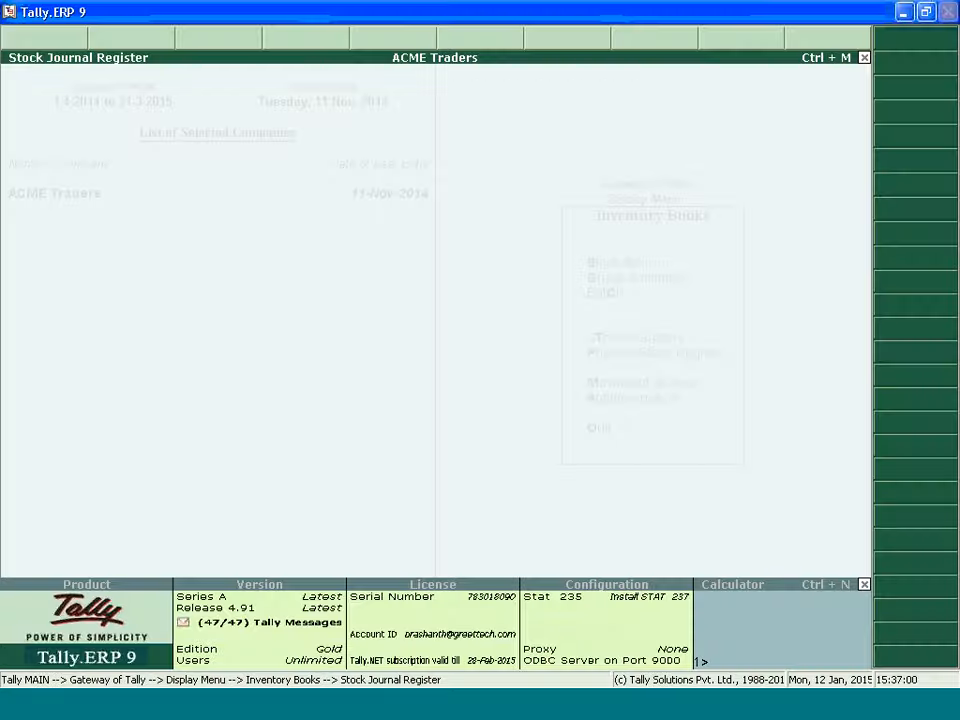
Leave the Stock Journal Register and display the Day Book for the period 1-Apr-2014 to 11-Nov-2014.
{"action": "key", "text": "Escape"}
{"action": "key", "text": "Escape"}
{"action": "key", "text": "Escape"}
{"action": "key", "text": "alt+F2"}
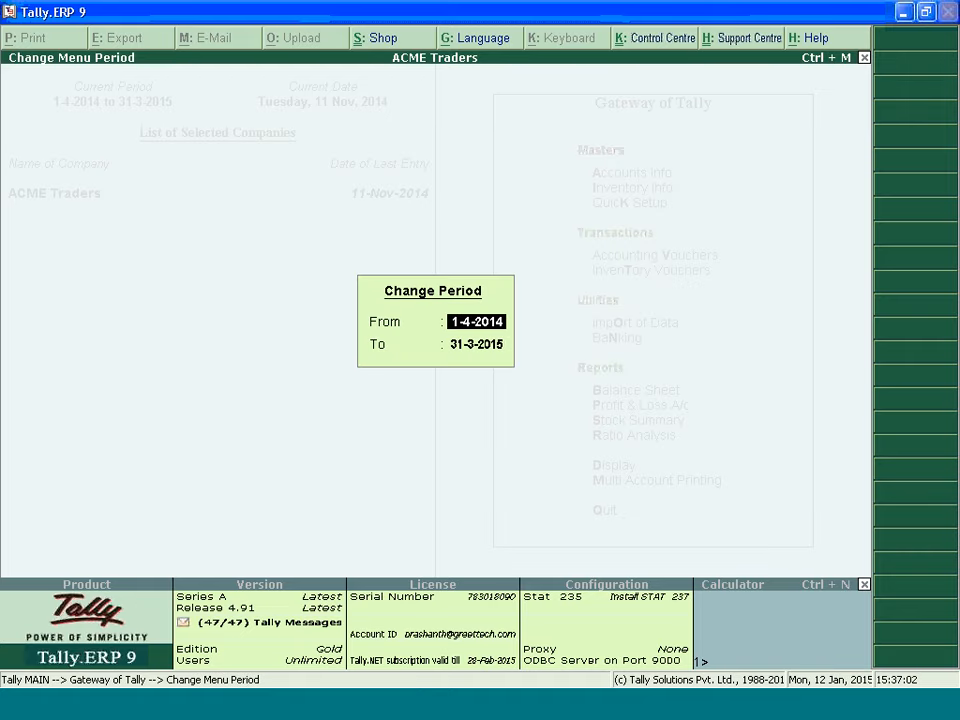
{"action": "key", "text": "Escape"}
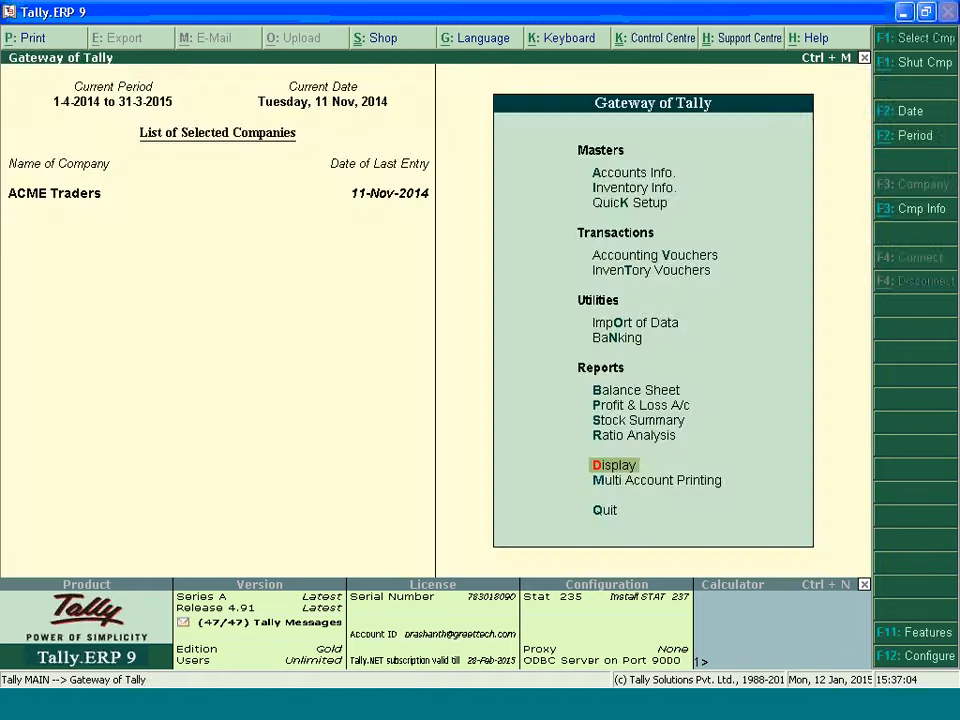
{"action": "key", "text": "d"}
{"action": "key", "text": "d"}
{"action": "key", "text": "alt+F2"}
{"action": "key", "text": "Return"}
{"action": "key", "text": "Return"}
Open Purchase voucher No. 4, dated 7-4-2014, from the Day Book for alteration.
{"action": "key", "text": "Down"}
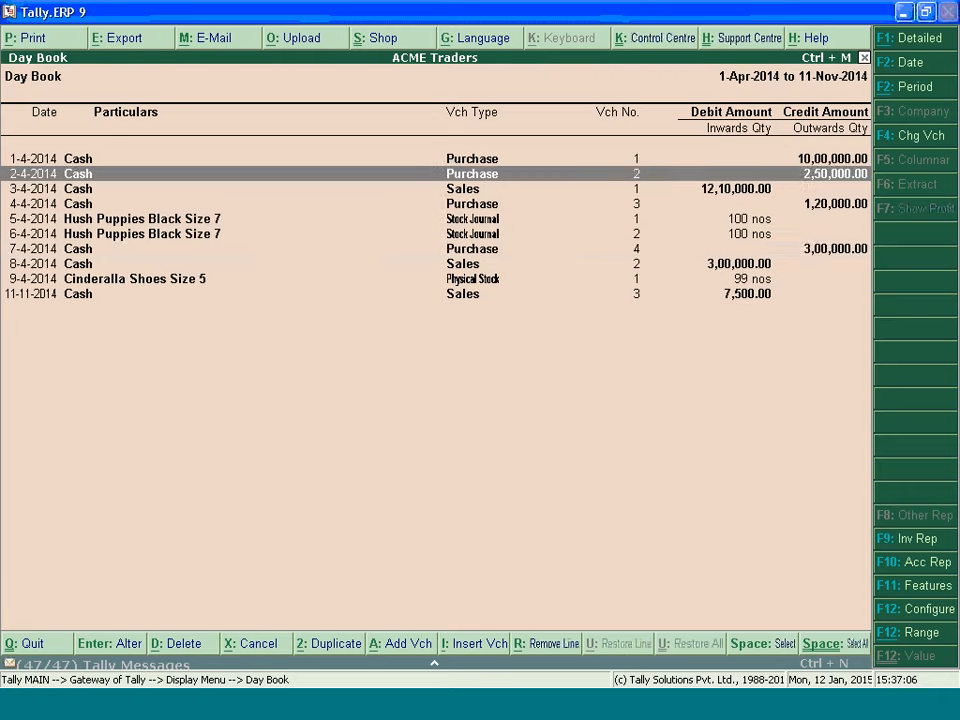
{"action": "key", "text": "Down"}
{"action": "key", "text": "Down"}
{"action": "key", "text": "Down"}
{"action": "key", "text": "Down"}
{"action": "key", "text": "Down"}
{"action": "key", "text": "Return"}
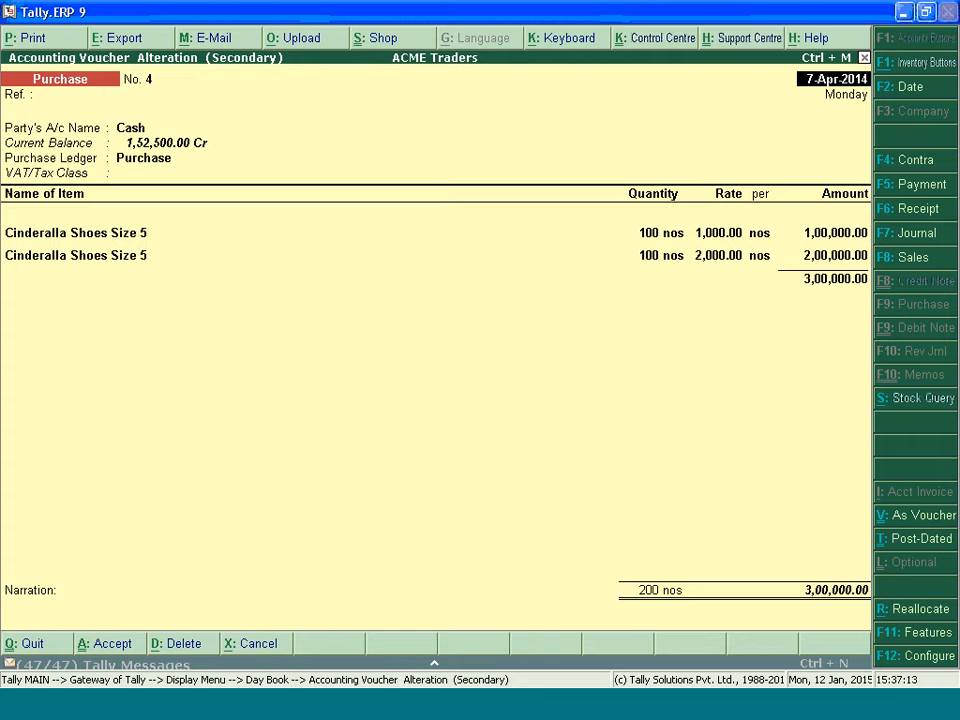
Pass through the purchase header fields and open the master of the first item, Cinderalla Shoes Size 5, for alteration.
{"action": "key", "text": "Return"}
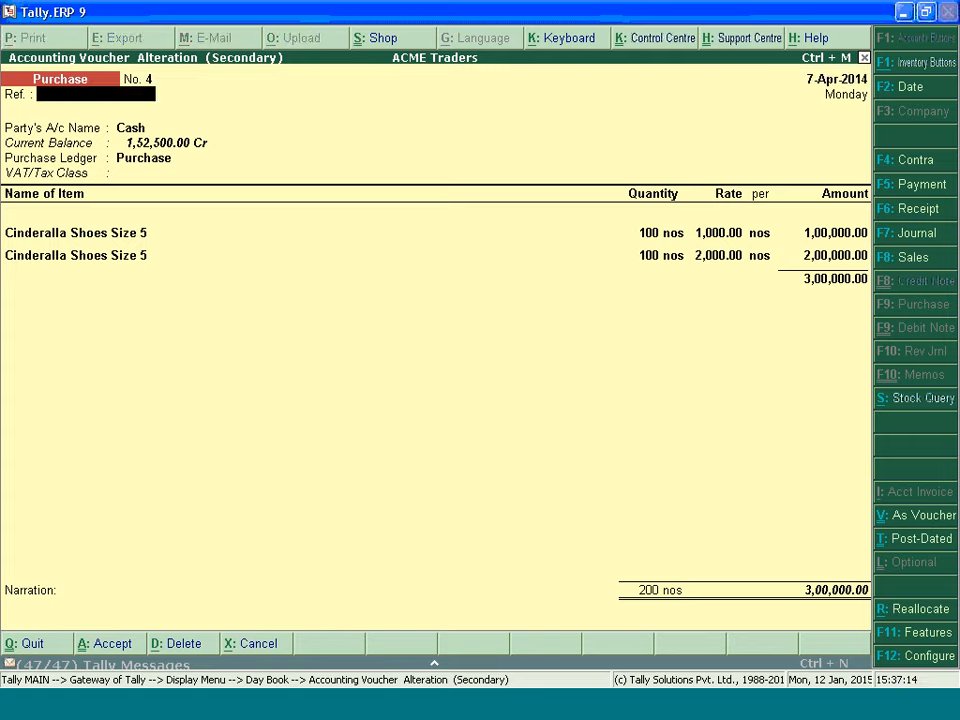
{"action": "key", "text": "Return"}
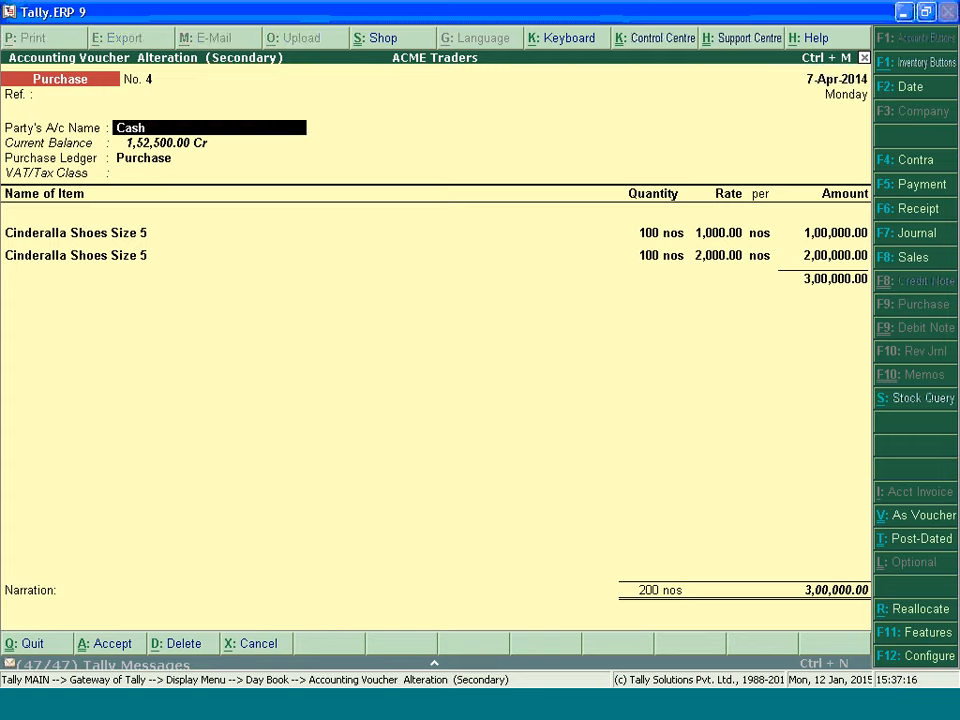
{"action": "key", "text": "Return"}
{"action": "key", "text": "Return"}
{"action": "key", "text": "Return"}
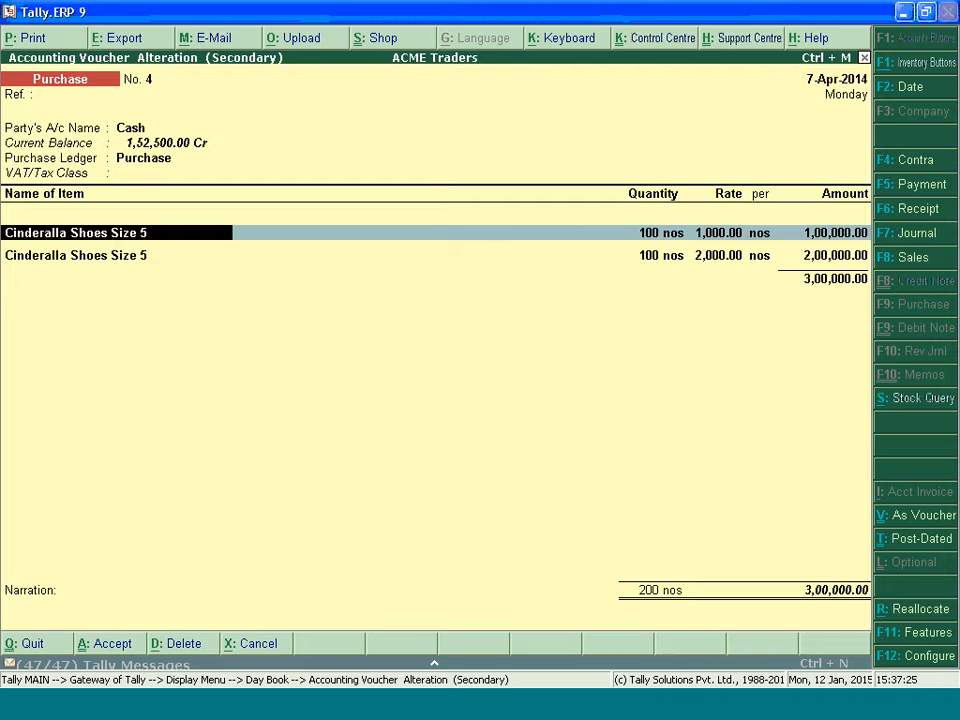
{"action": "key", "text": "ctrl+Return"}
{"action": "key", "text": "Return"}
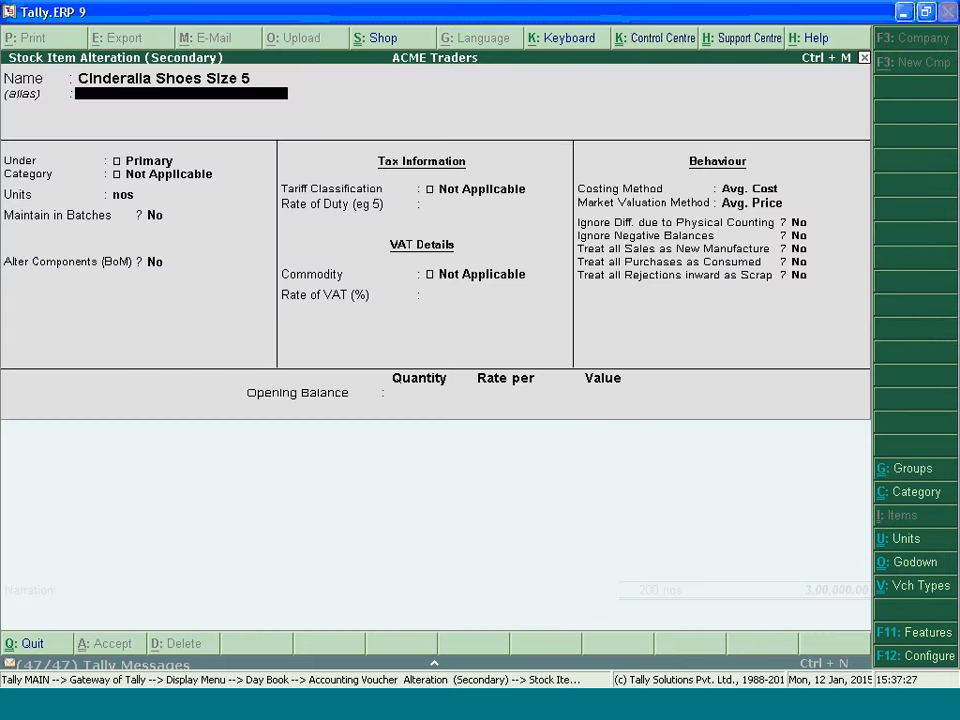
{"action": "key", "text": "BackSpace"}
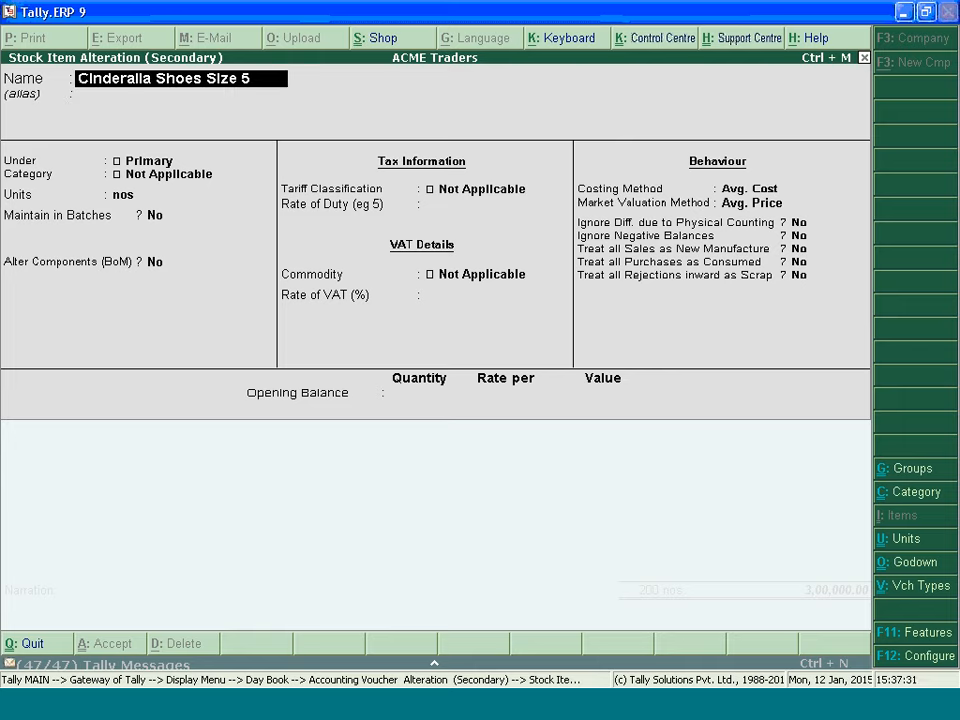
Review the stock item's group, category, units, batch, components, tax and VAT settings up to its costing method.
{"action": "key", "text": "Return"}
{"action": "key", "text": "Return"}
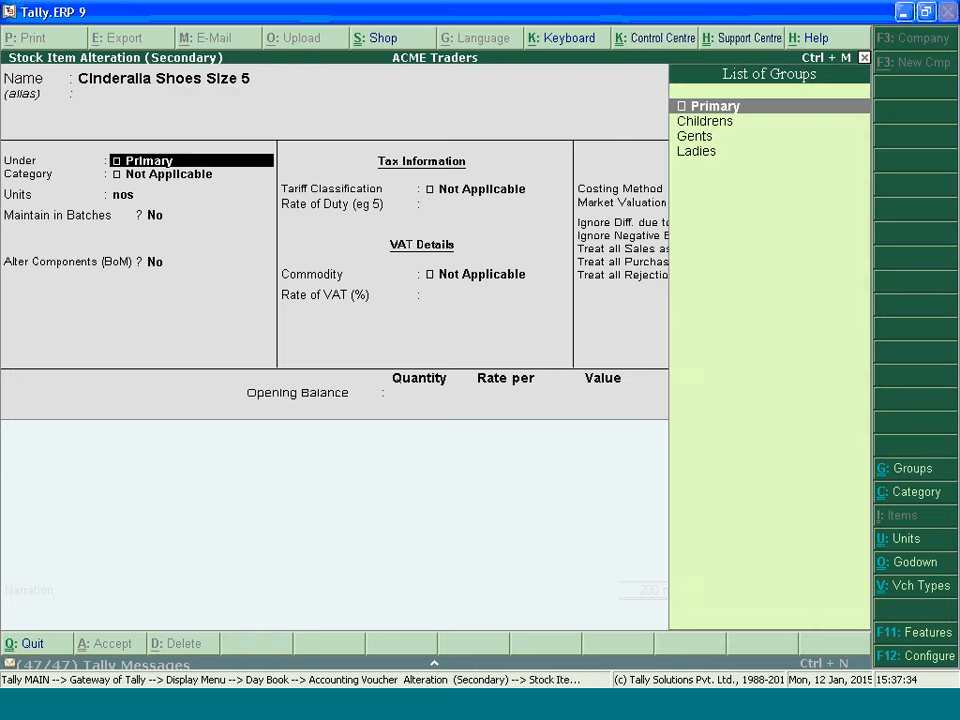
{"action": "key", "text": "Return"}
{"action": "key", "text": "Return"}
{"action": "key", "text": "Return"}
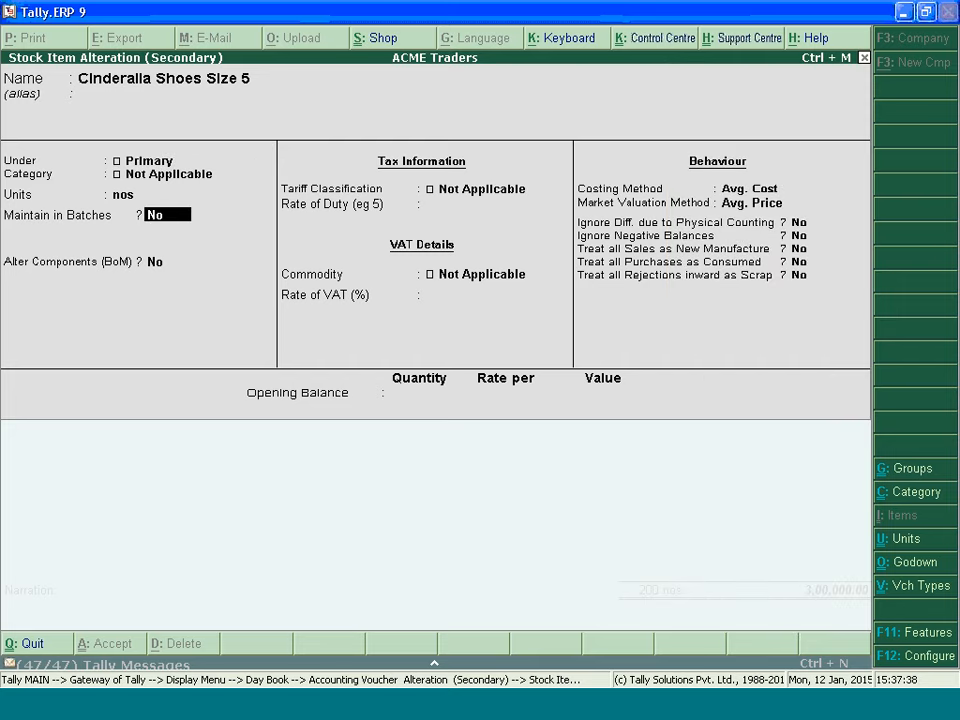
{"action": "key", "text": "Return"}
{"action": "key", "text": "Return"}
{"action": "key", "text": "Return"}
{"action": "key", "text": "Return"}
{"action": "key", "text": "Return"}
{"action": "key", "text": "Return"}
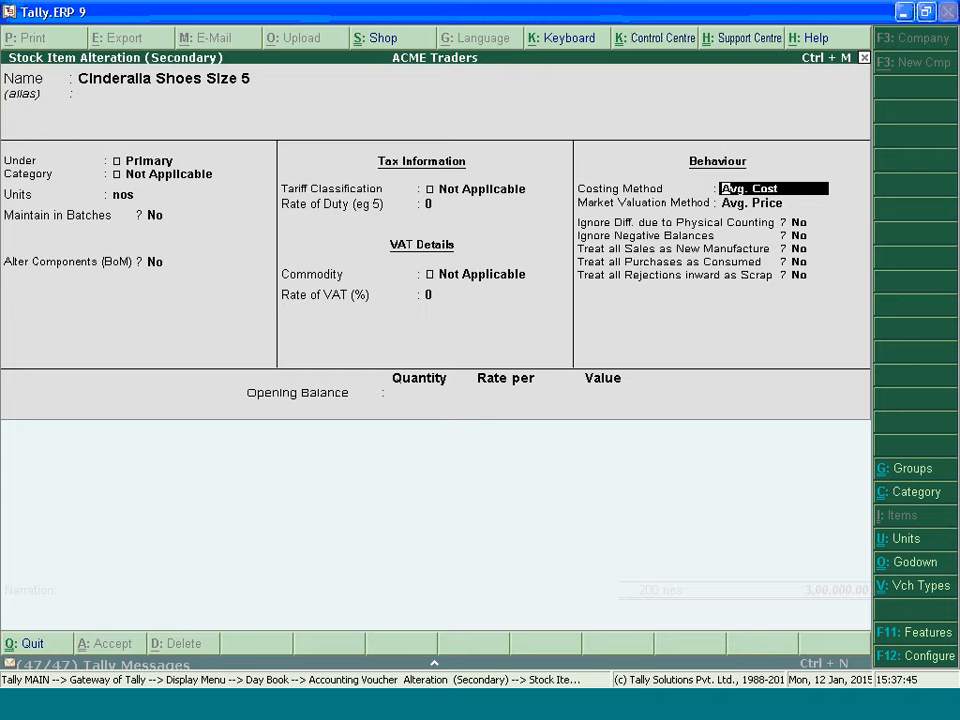
Review the item's costing method, market valuation method and remaining behaviour options, and return to the purchase voucher.
{"action": "key", "text": "Return"}
{"action": "key", "text": "Return"}
{"action": "key", "text": "Return"}
{"action": "key", "text": "Return"}
{"action": "key", "text": "Return"}
{"action": "key", "text": "Return"}
{"action": "key", "text": "Return"}
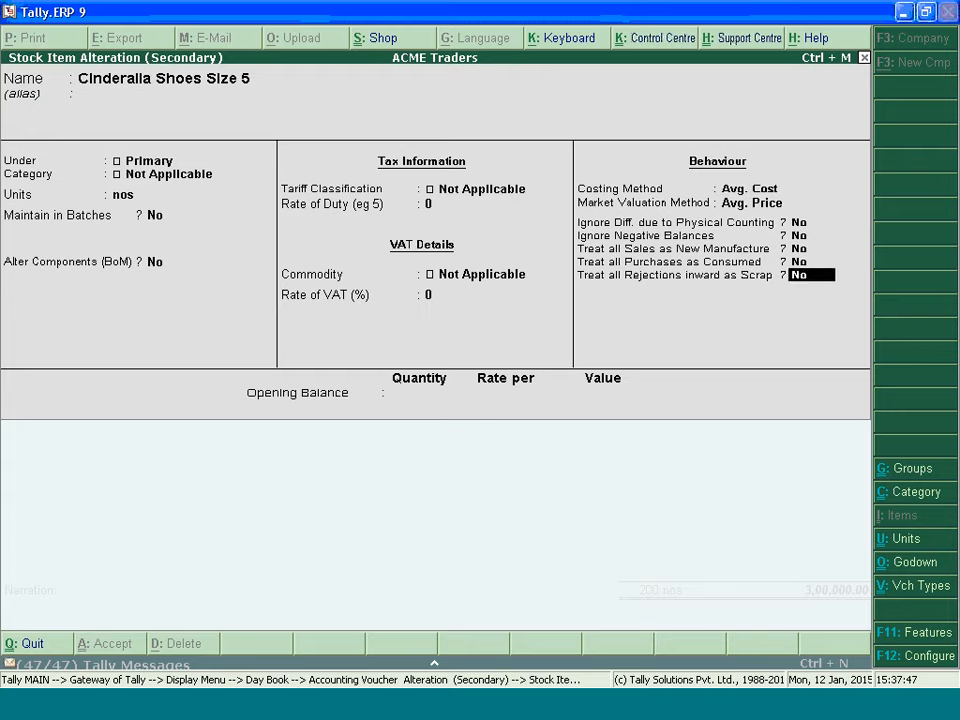
{"action": "key", "text": "Return"}
{"action": "key", "text": "Return"}
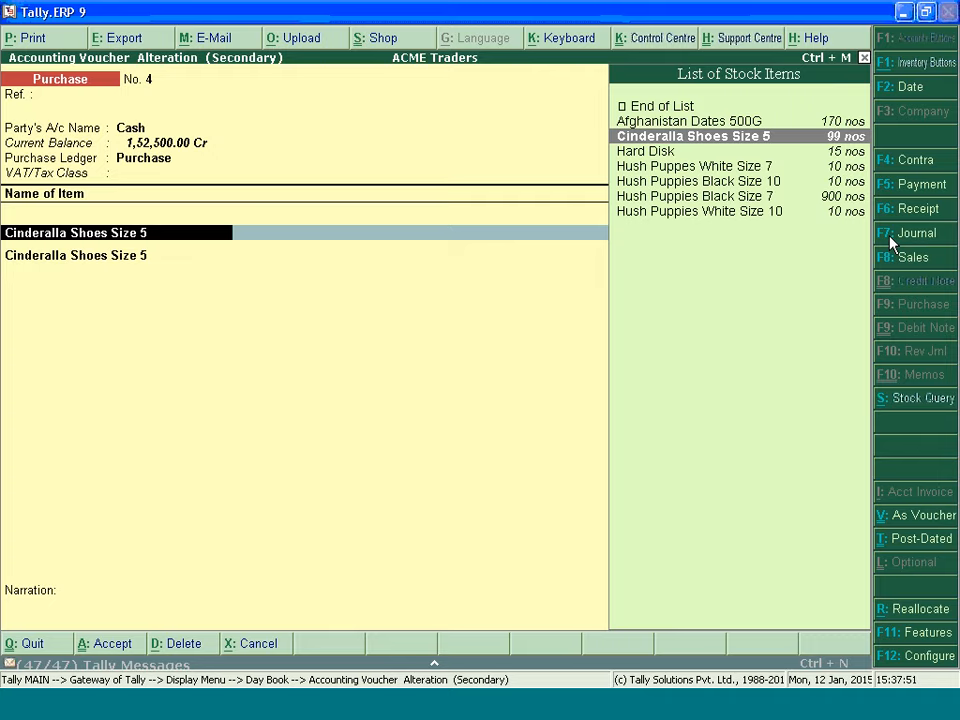
Review the godown, quantity, rate and amount allocated to the first Cinderalla Shoes Size 5 line.
{"action": "key", "text": "Return"}
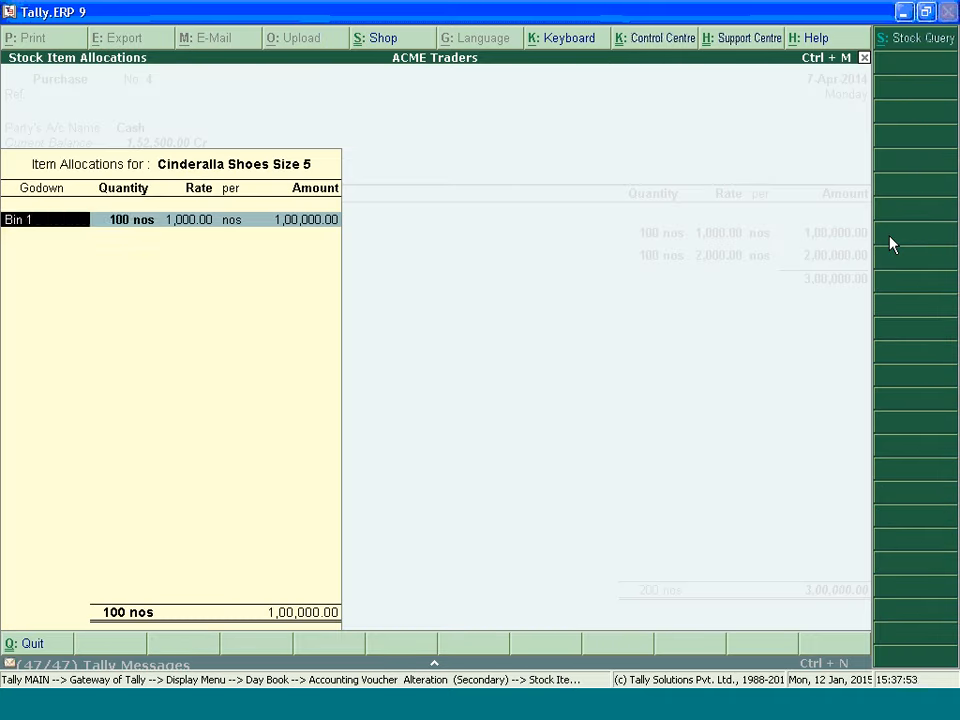
{"action": "key", "text": "Return"}
{"action": "key", "text": "Return"}
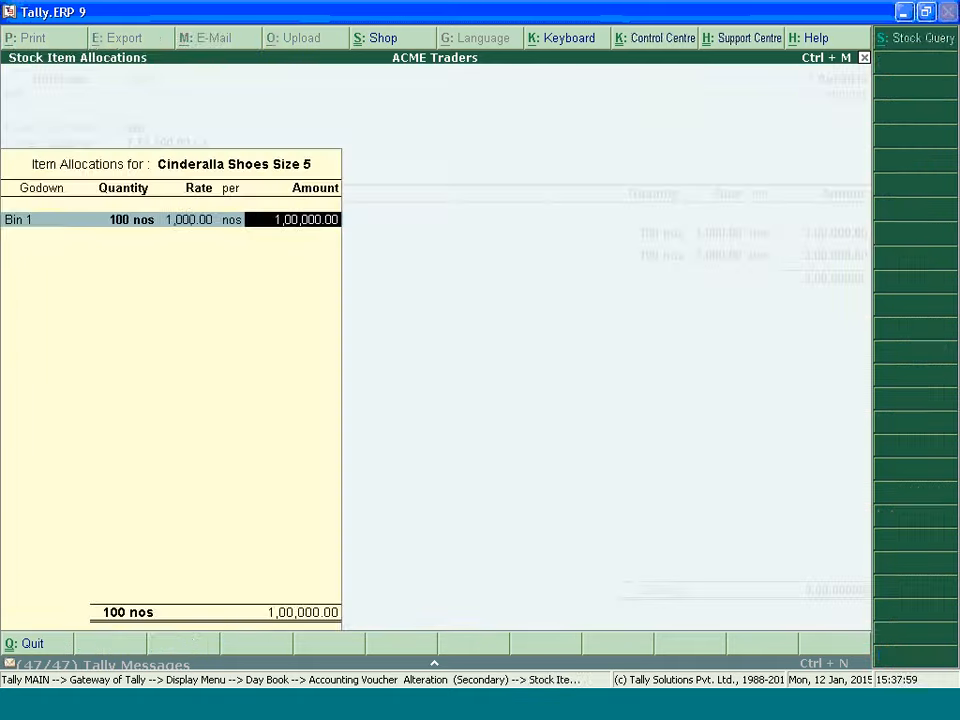
{"action": "key", "text": "Return"}
{"action": "key", "text": "Return"}
{"action": "key", "text": "Return"}
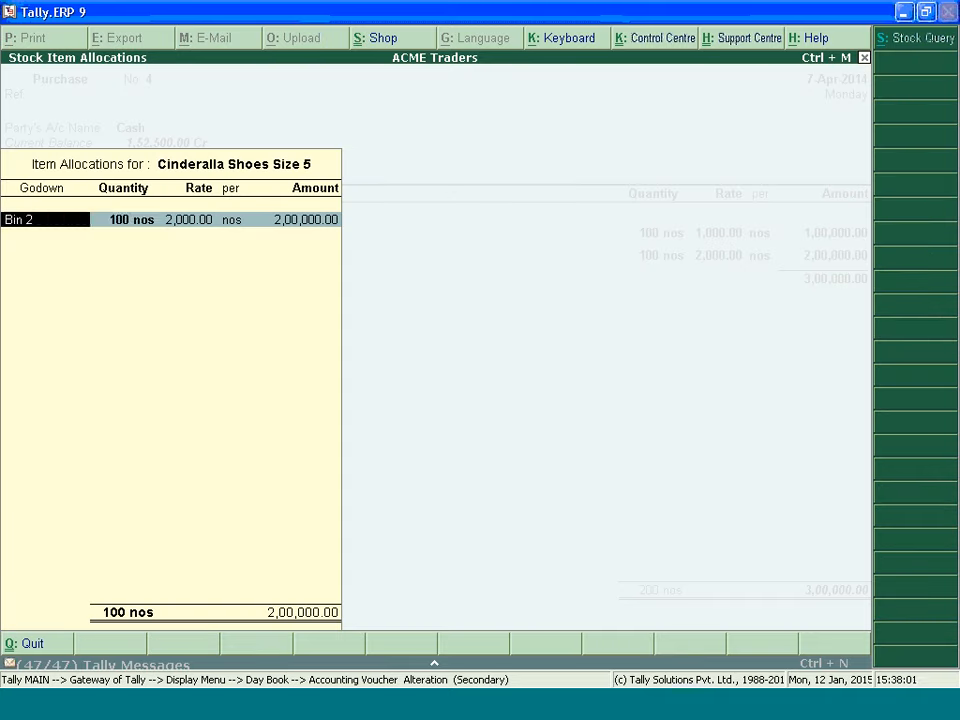
Review the godown allocation of the second Cinderalla Shoes Size 5 line and accept the purchase voucher.
{"action": "key", "text": "Return"}
{"action": "key", "text": "BackSpace"}
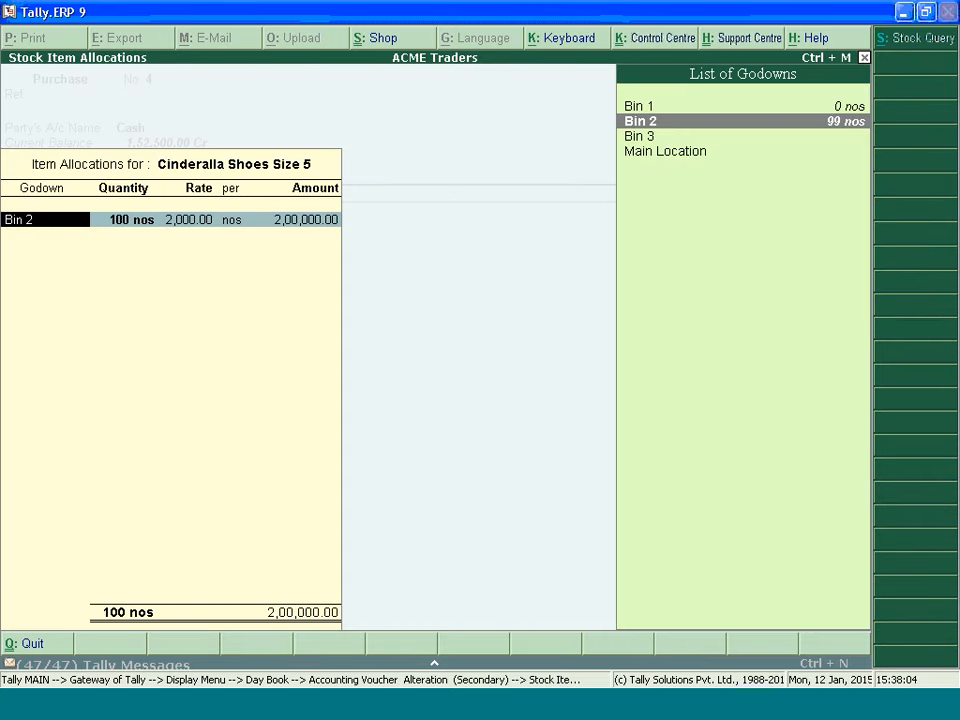
{"action": "key", "text": "Return"}
{"action": "key", "text": "Return"}
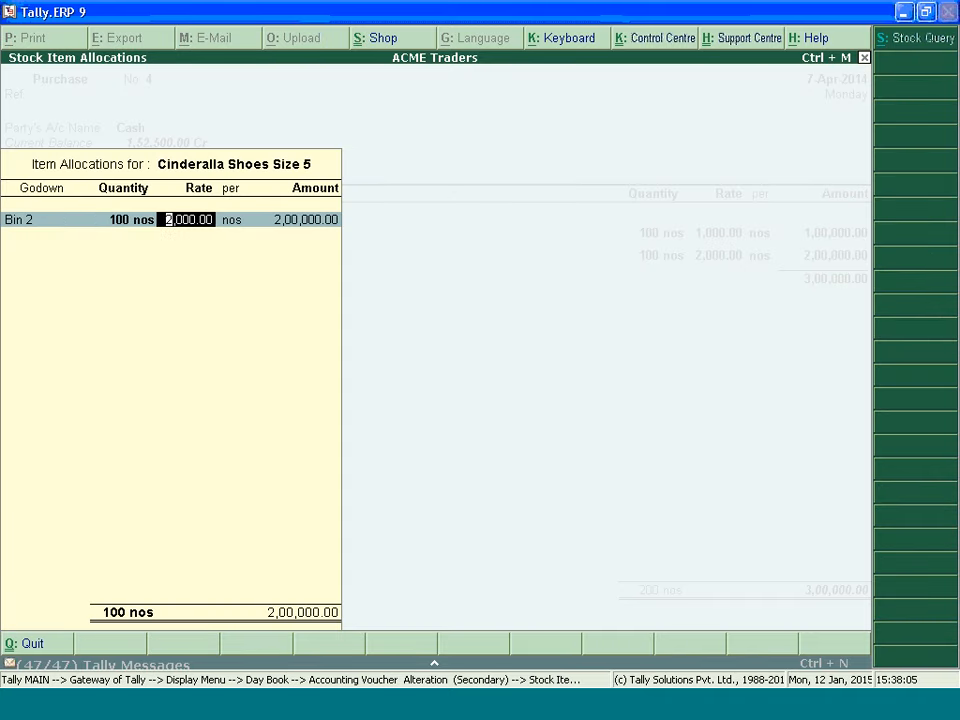
{"action": "key", "text": "Return"}
{"action": "key", "text": "Return"}
{"action": "key", "text": "Return"}
{"action": "key", "text": "Return"}
{"action": "key", "text": "Return"}
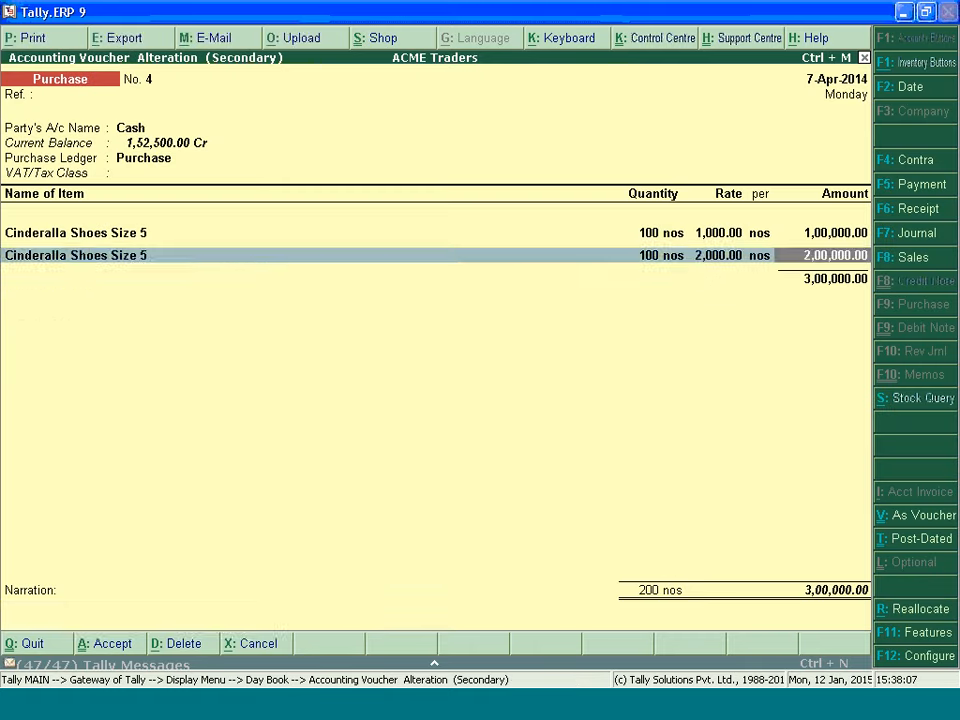
{"action": "key", "text": "Return"}
{"action": "key", "text": "Return"}
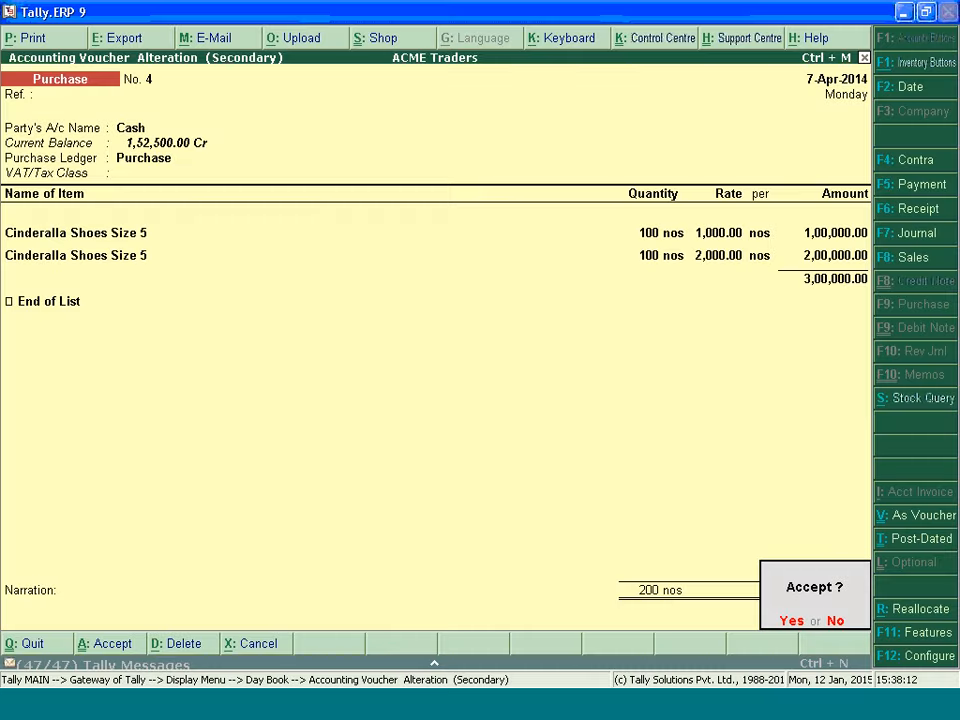
{"action": "key", "text": "Return"}
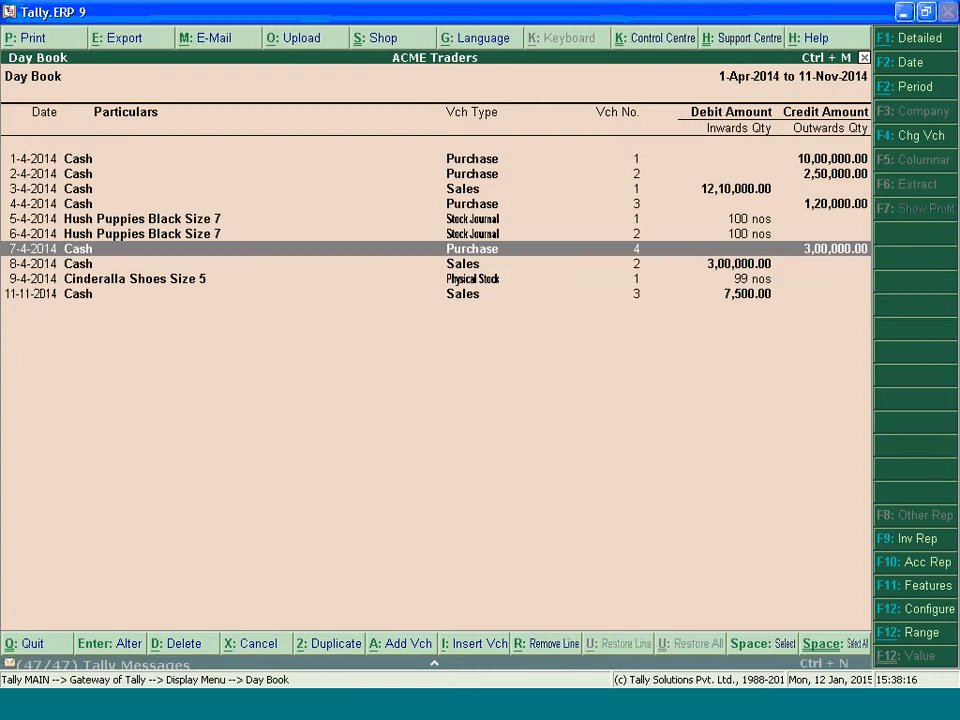
Open Sales voucher No. 2, dated 8-4-2014, from the Day Book for alteration.
{"action": "key", "text": "Down"}
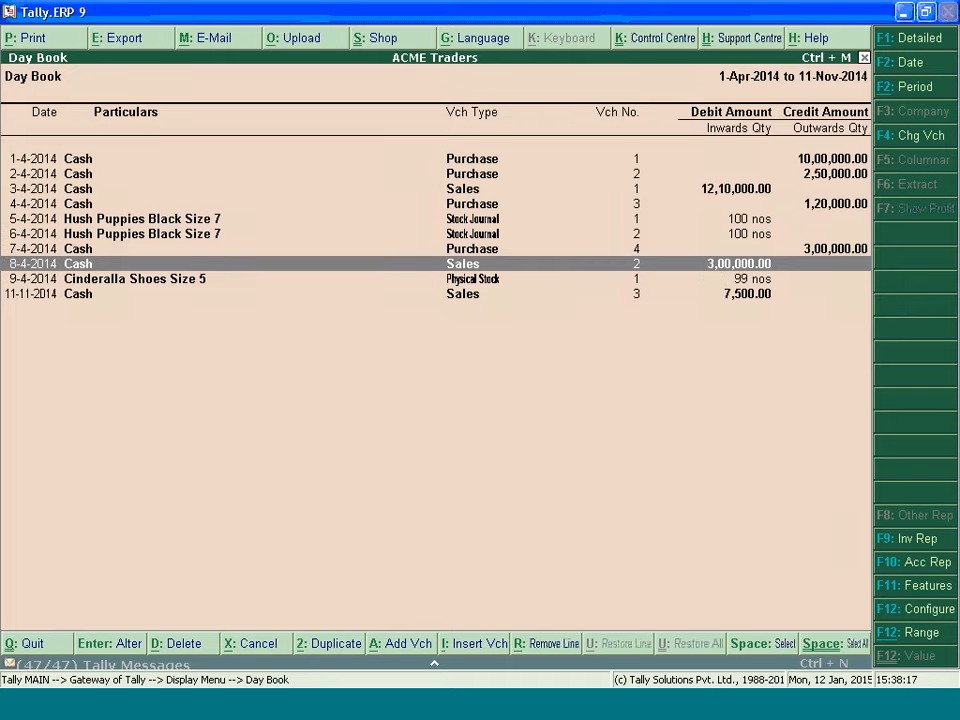
{"action": "key", "text": "Return"}
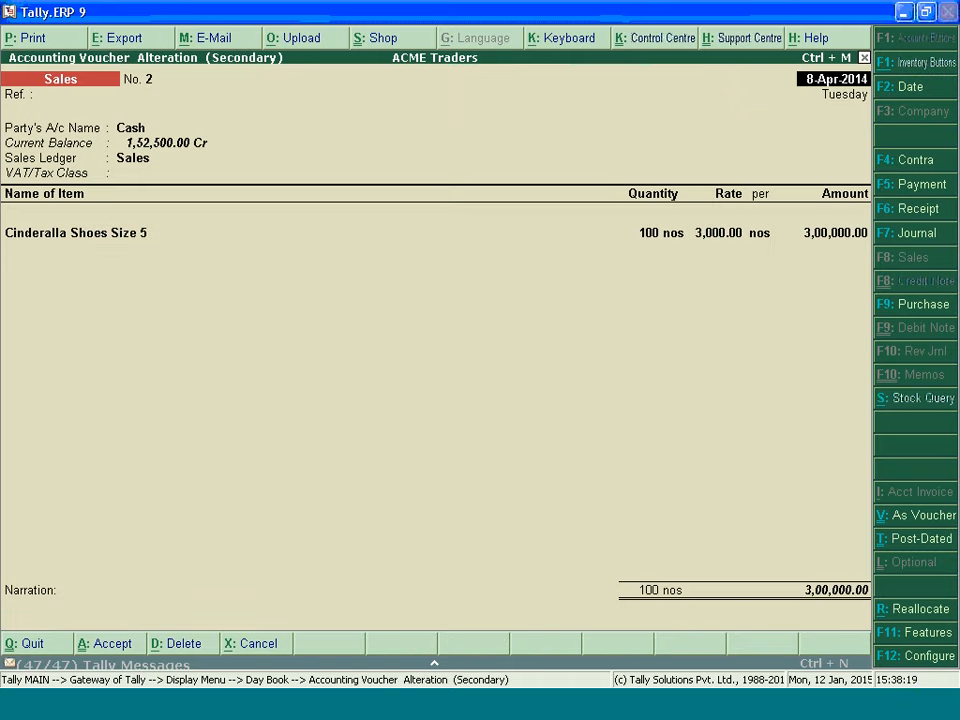
Enable reversing journals and optional vouchers in the accounting features, and save Sales voucher No. 2 as optional.
{"action": "key", "text": "F11"}
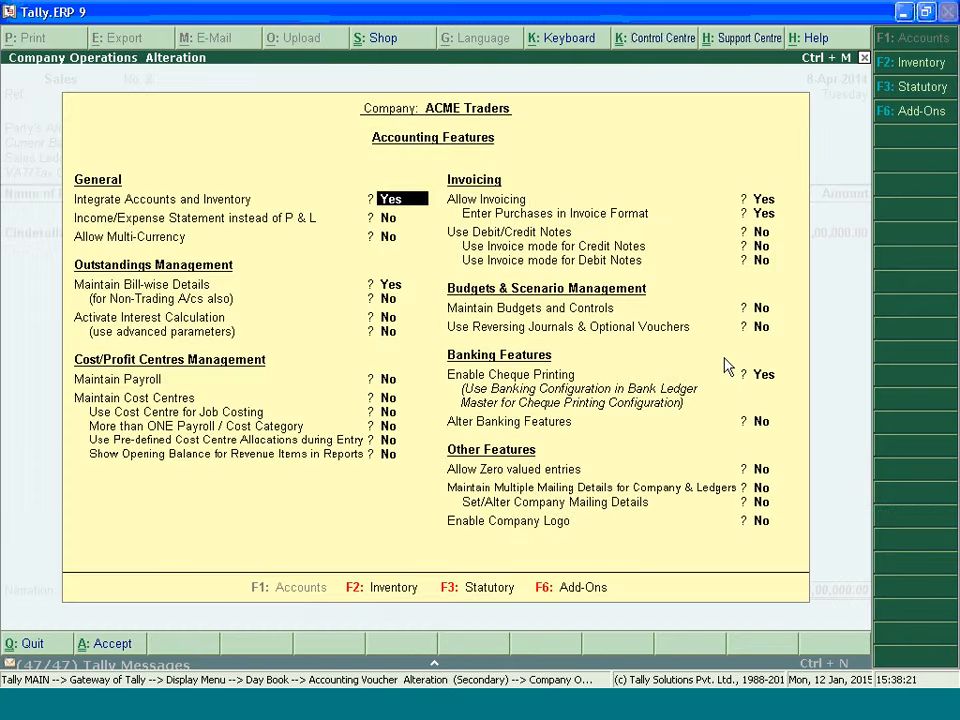
{"action": "left_click", "coordinate": [768, 332]}
{"action": "key", "text": "y"}
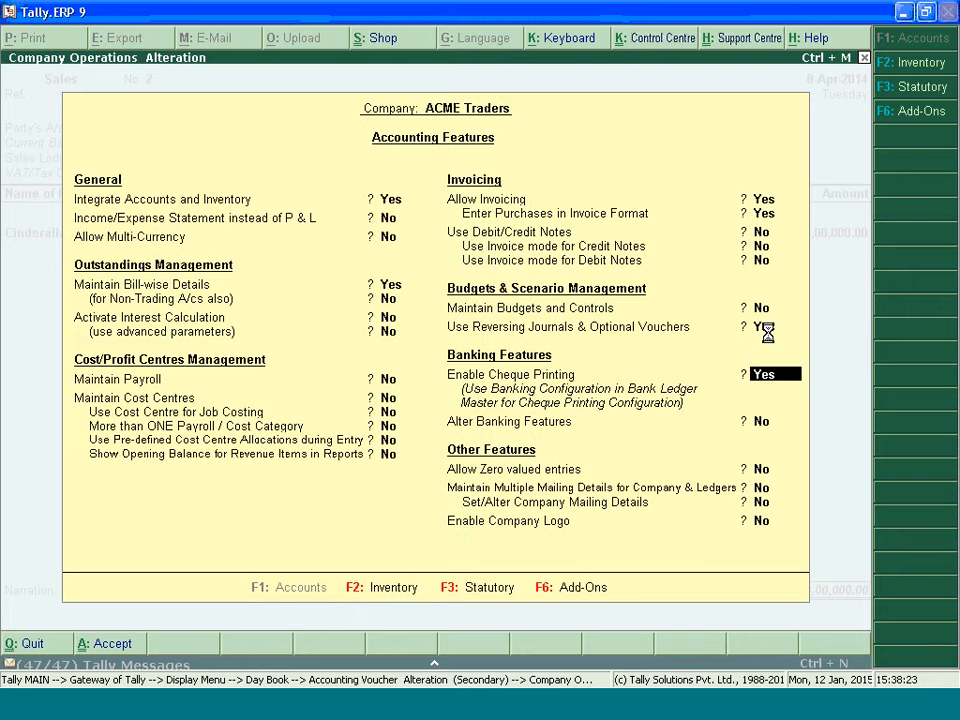
{"action": "key", "text": "ctrl+a"}
{"action": "key", "text": "ctrl+l"}
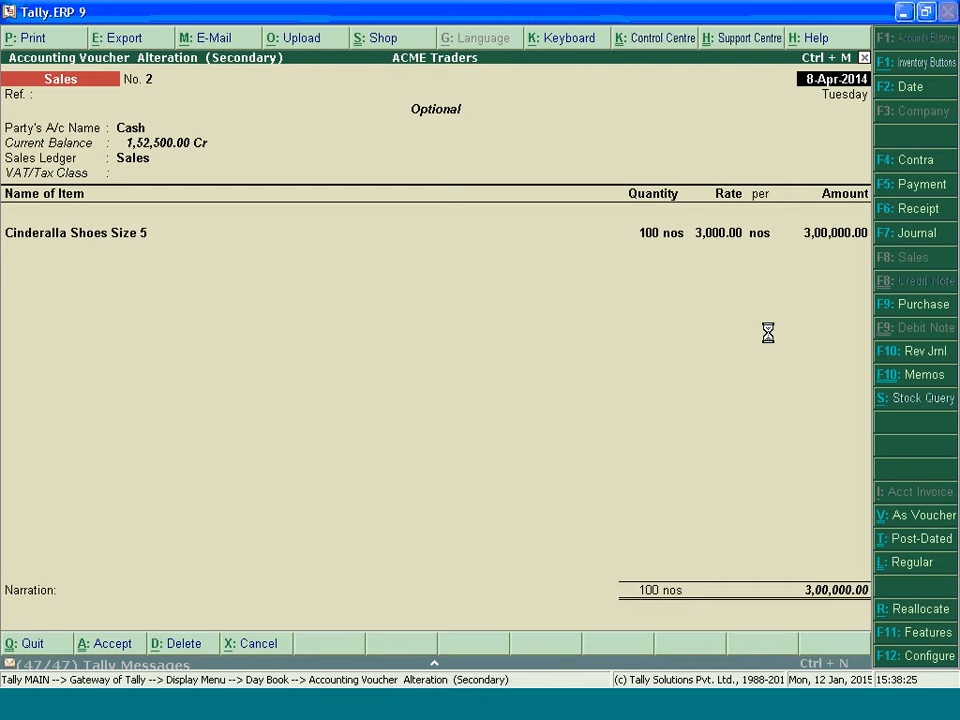
{"action": "key", "text": "ctrl+a"}
Check the closing quantity, rate and value of Cinderalla Shoes Size 5 in the Stock Summary.
{"action": "key", "text": "Escape"}
{"action": "key", "text": "Escape"}
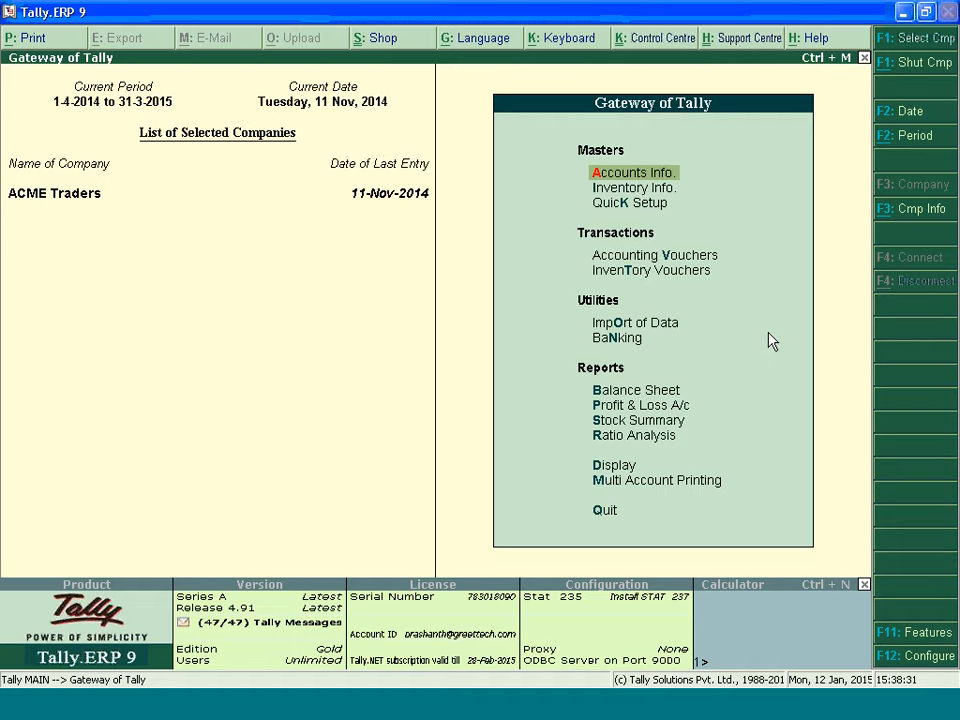
{"action": "key", "text": "s"}
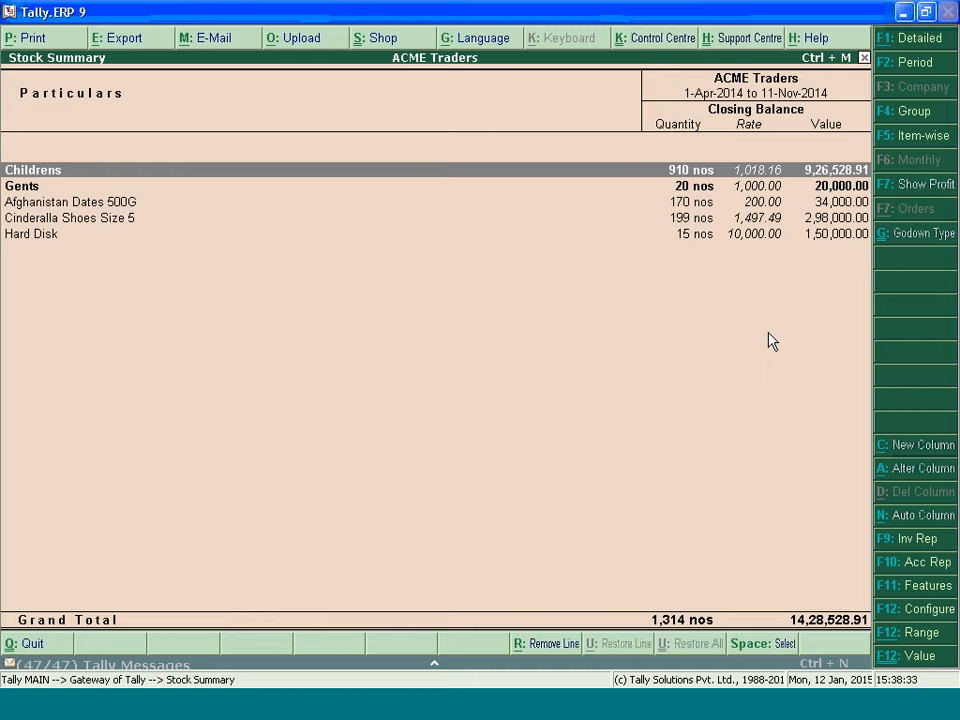
{"action": "key", "text": "Down"}
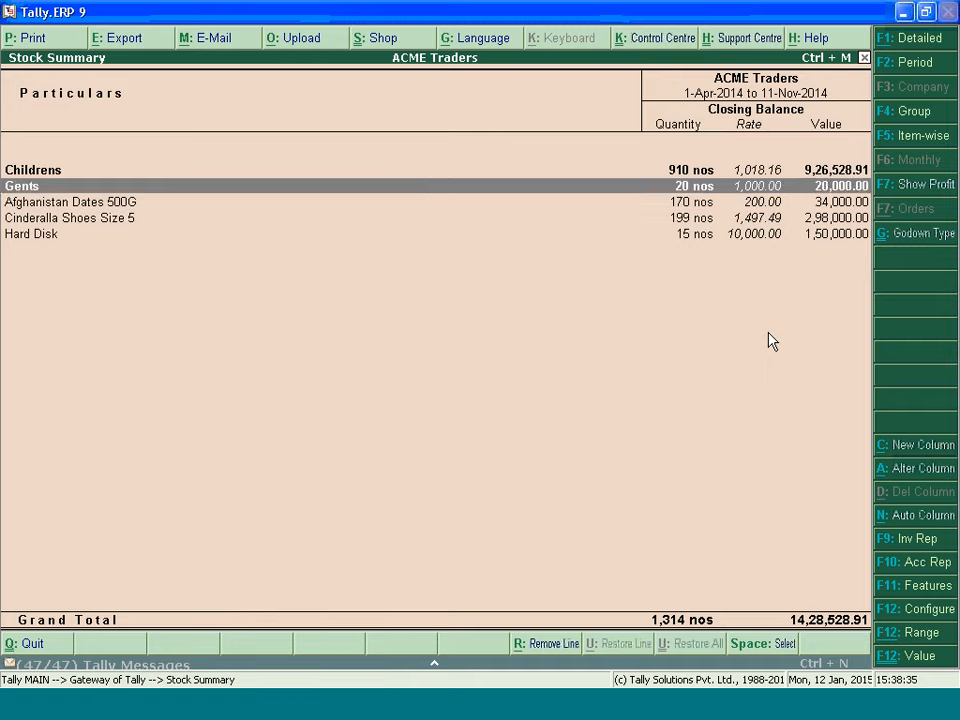
{"action": "key", "text": "Down"}
{"action": "key", "text": "Down"}
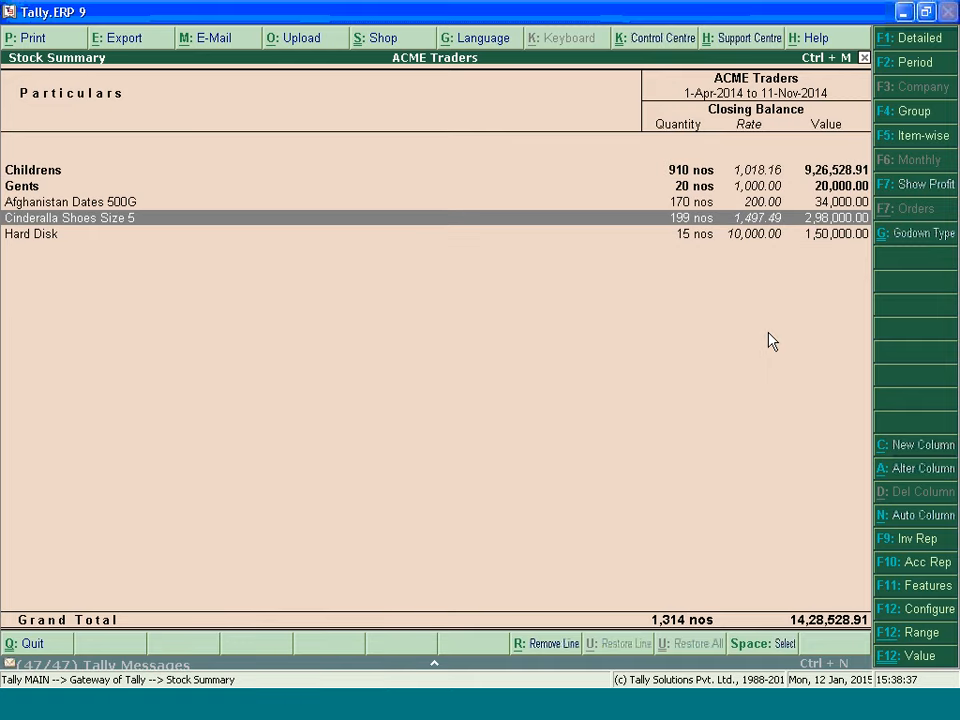
Display the Day Book for the period from 1-4-2014 to 11-11-2014.
{"action": "key", "text": "Escape"}
{"action": "key", "text": "d"}
{"action": "key", "text": "Return"}
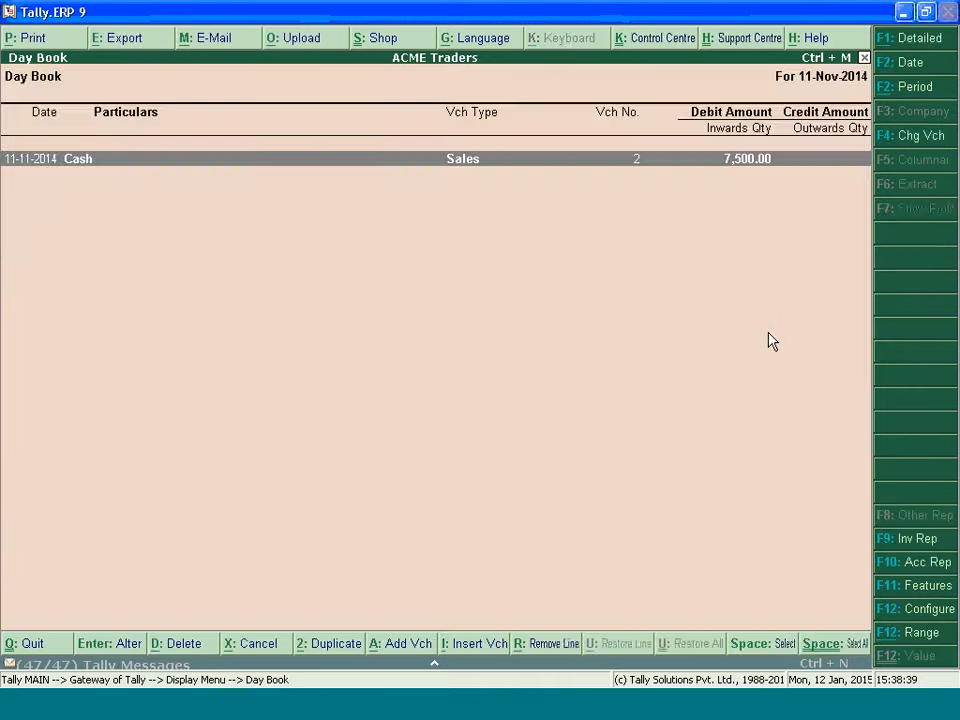
{"action": "key", "text": "alt+F2"}
{"action": "type", "text": "1-4"}
{"action": "key", "text": "Return"}
{"action": "key", "text": "Return"}
Delete the Physical Stock voucher No. 1 dated 9-4-2014 from the Day Book.
{"action": "key", "text": "Down"}
{"action": "key", "text": "Down"}
{"action": "key", "text": "Down"}
{"action": "key", "text": "Down"}
{"action": "key", "text": "Down"}
{"action": "key", "text": "Down"}
{"action": "key", "text": "Down"}
{"action": "key", "text": "Down"}
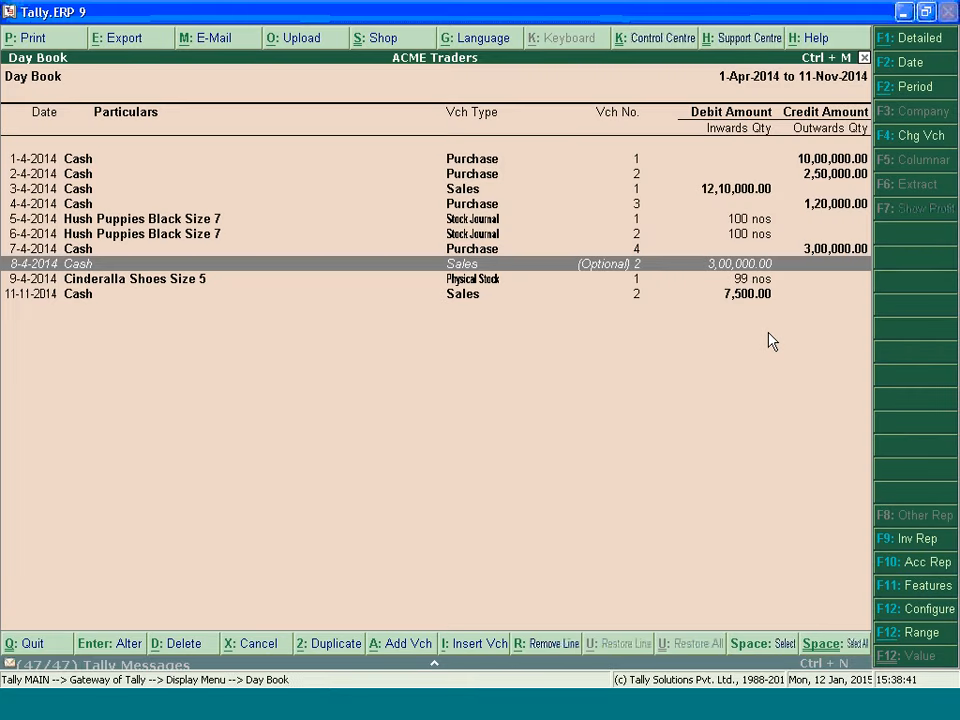
{"action": "key", "text": "Return"}
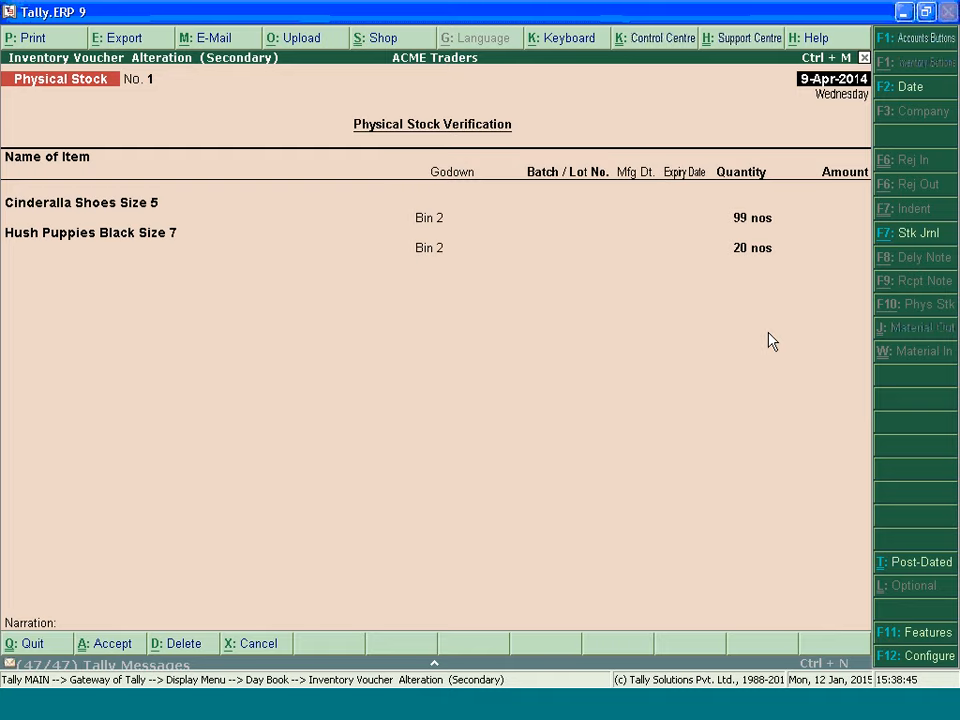
{"action": "key", "text": "alt+d"}
{"action": "key", "text": "y"}
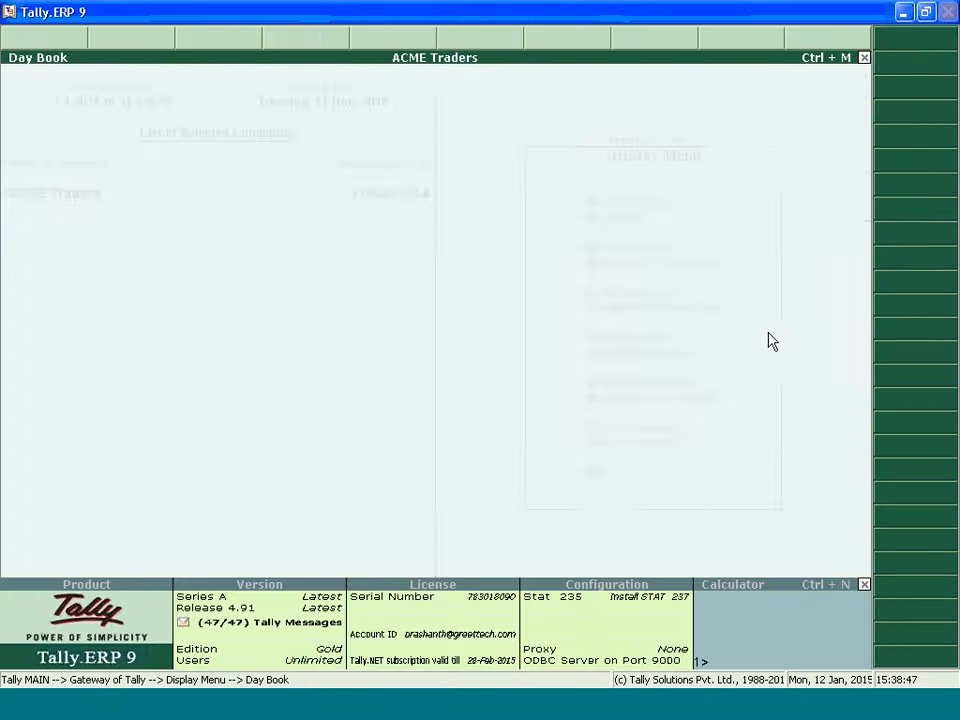
Recheck the Cinderalla Shoes Size 5 closing balance in the Stock Summary without the physical stock voucher.
{"action": "key", "text": "Escape"}
{"action": "key", "text": "Escape"}
{"action": "key", "text": "s"}
{"action": "key", "text": "Down"}
{"action": "key", "text": "Down"}
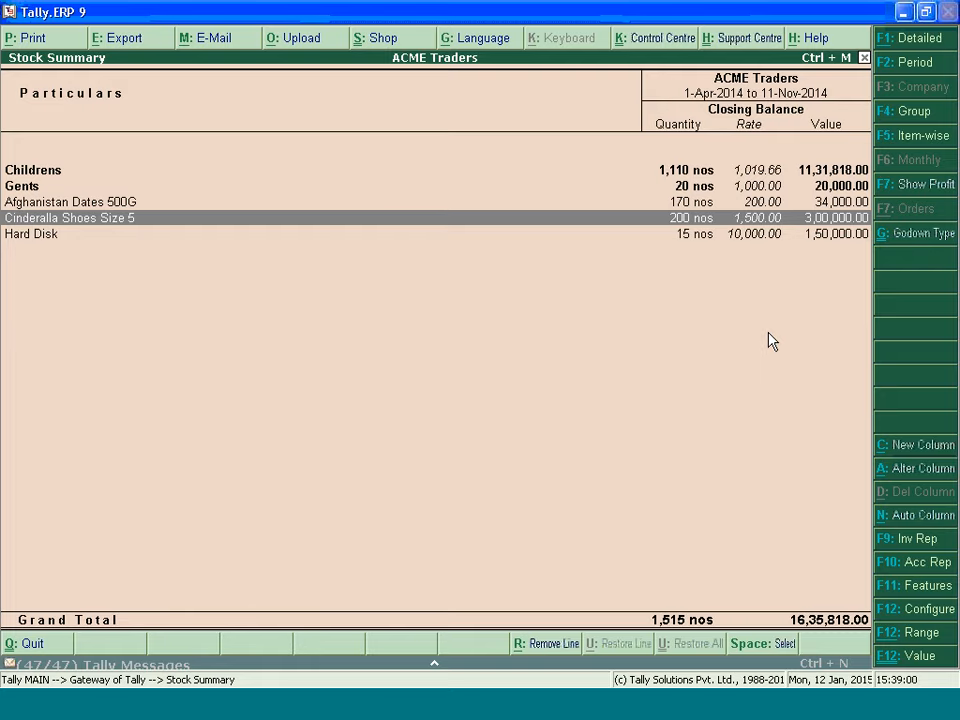
Return to the Day Book and display all vouchers from 1-4-2014 to 11-11-2014.
{"action": "key", "text": "Escape"}
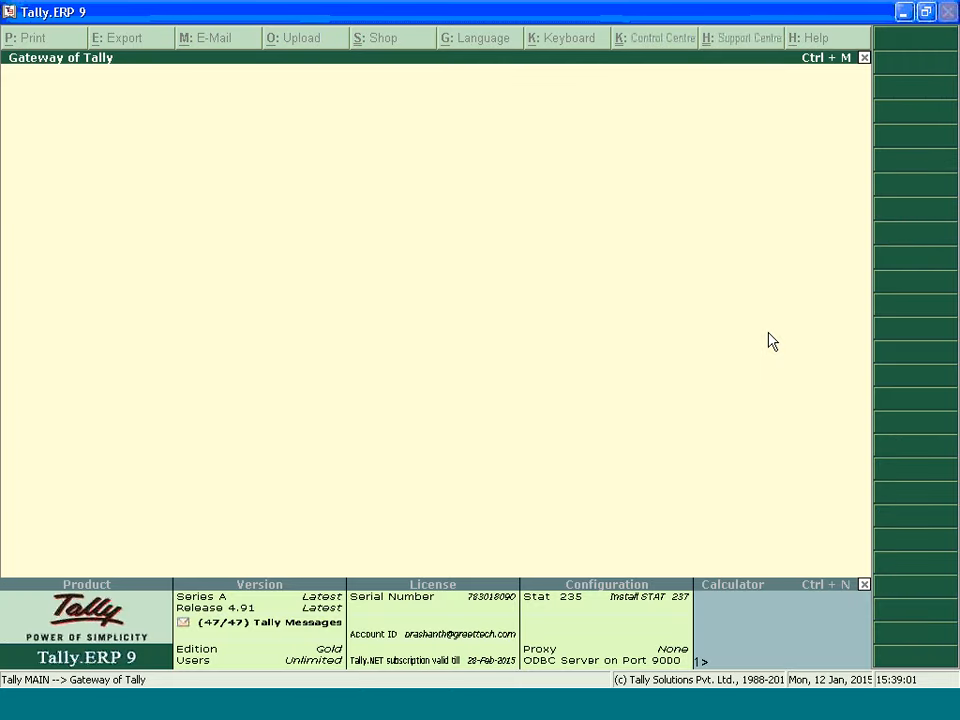
{"action": "key", "text": "d"}
{"action": "key", "text": "d"}
{"action": "key", "text": "alt+F2"}
{"action": "key", "text": "Return"}
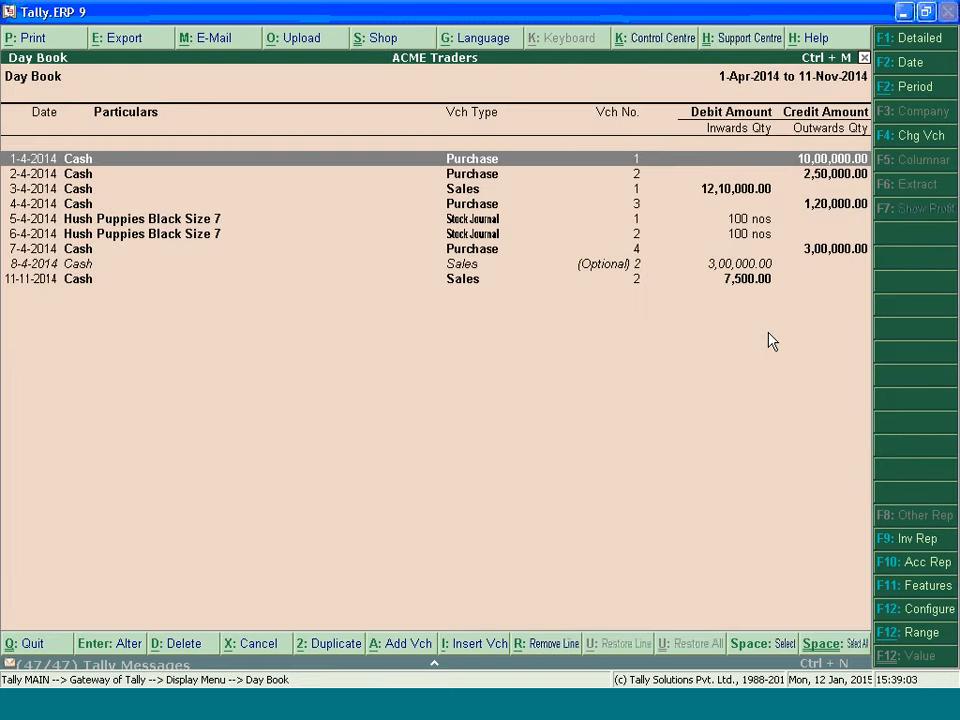
Open the optional Sales voucher No. 2 dated 8-4-2014 and change it back to a regular voucher.
{"action": "key", "text": "Down"}
{"action": "key", "text": "Down"}
{"action": "key", "text": "Down"}
{"action": "key", "text": "Down"}
{"action": "key", "text": "Down"}
{"action": "key", "text": "Down"}
{"action": "key", "text": "Down"}
{"action": "key", "text": "Return"}
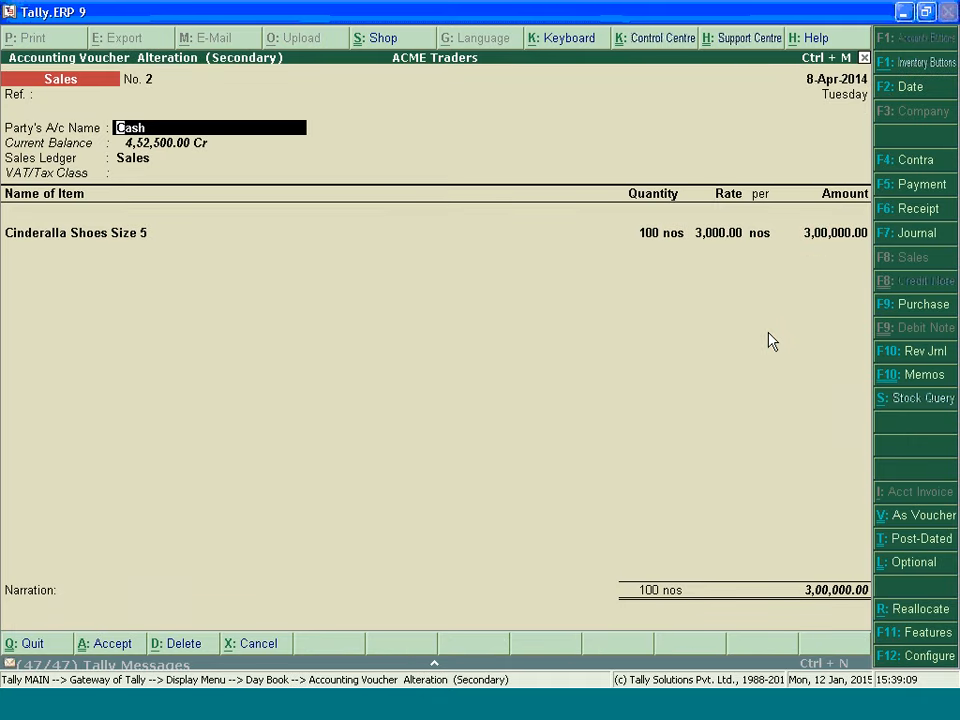
Keep Cash as the party, leave the party details blank, and keep Sales as the sales ledger.
{"action": "key", "text": "Return"}
{"action": "key", "text": "Return"}
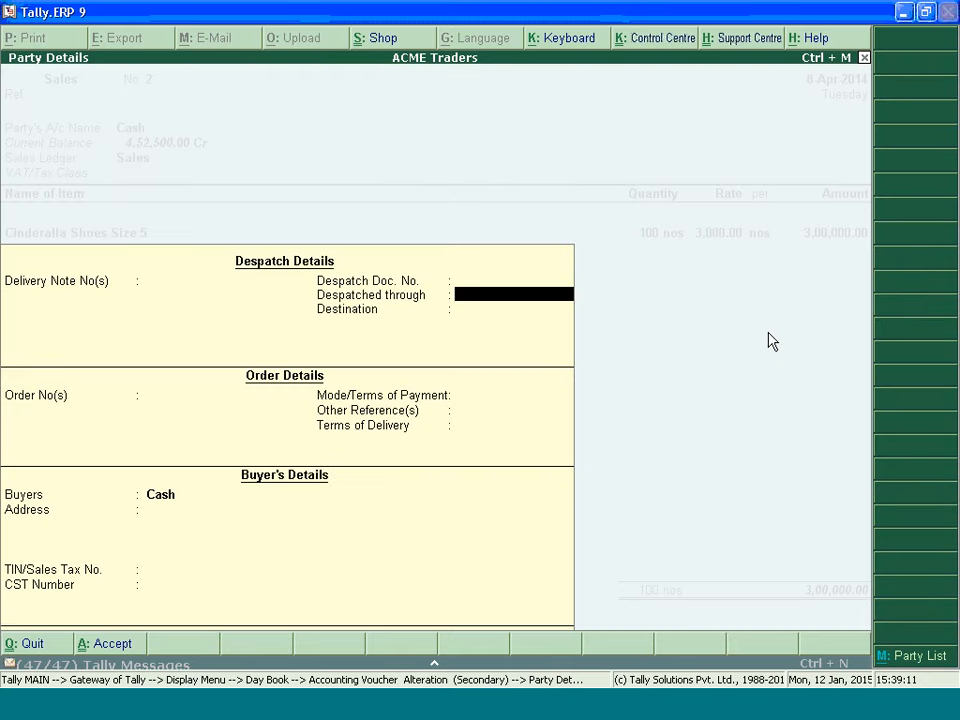
{"action": "key", "text": "Return"}
{"action": "key", "text": "ctrl+a"}
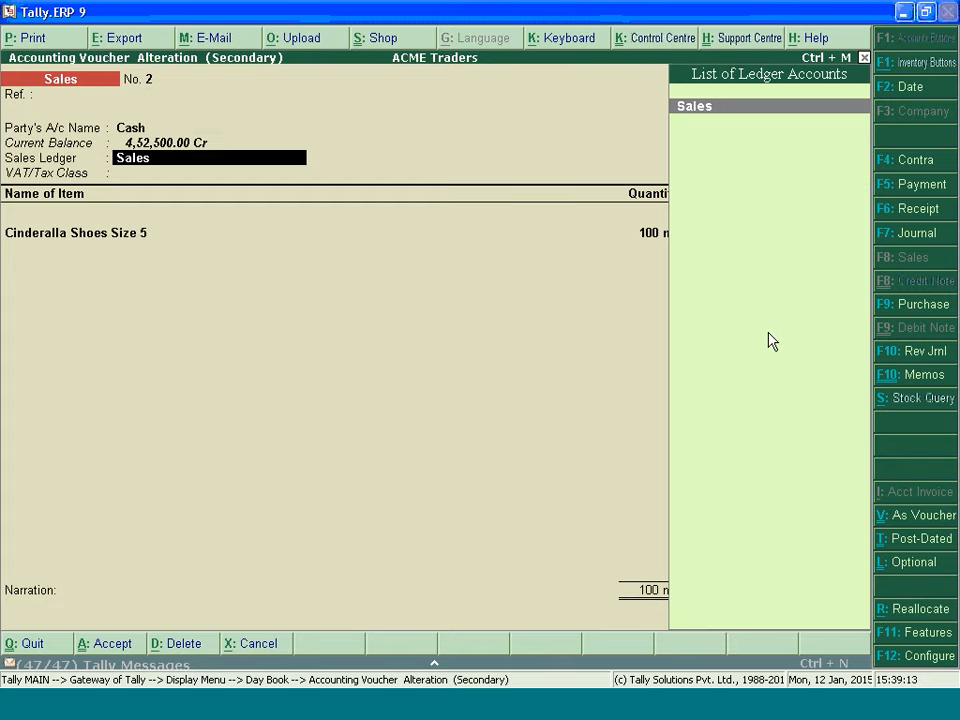
{"action": "key", "text": "Return"}
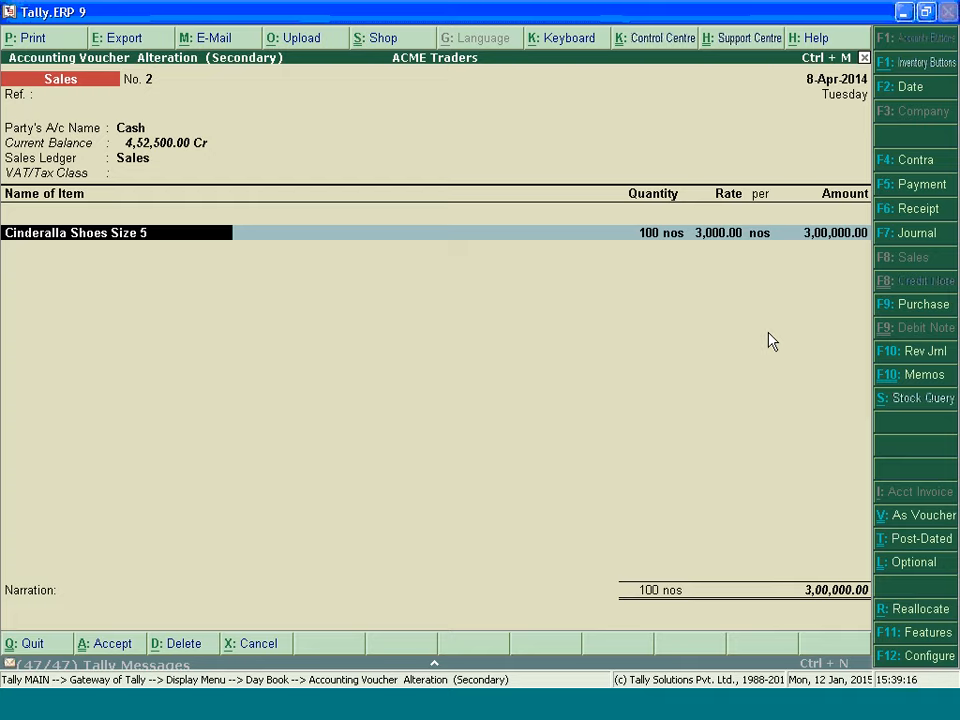
Review the godown allocation of Cinderalla Shoes Size 5 against the list of godowns, keeping Bin 1.
{"action": "key", "text": "Return"}
{"action": "key", "text": "Return"}
{"action": "key", "text": "Return"}
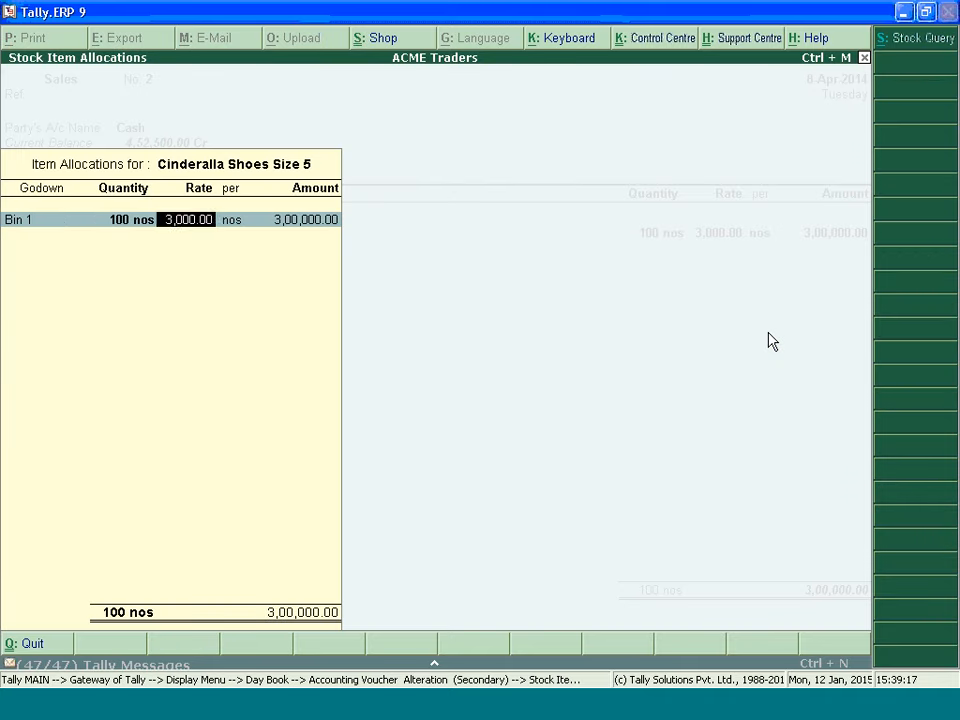
{"action": "key", "text": "BackSpace"}
{"action": "key", "text": "BackSpace"}
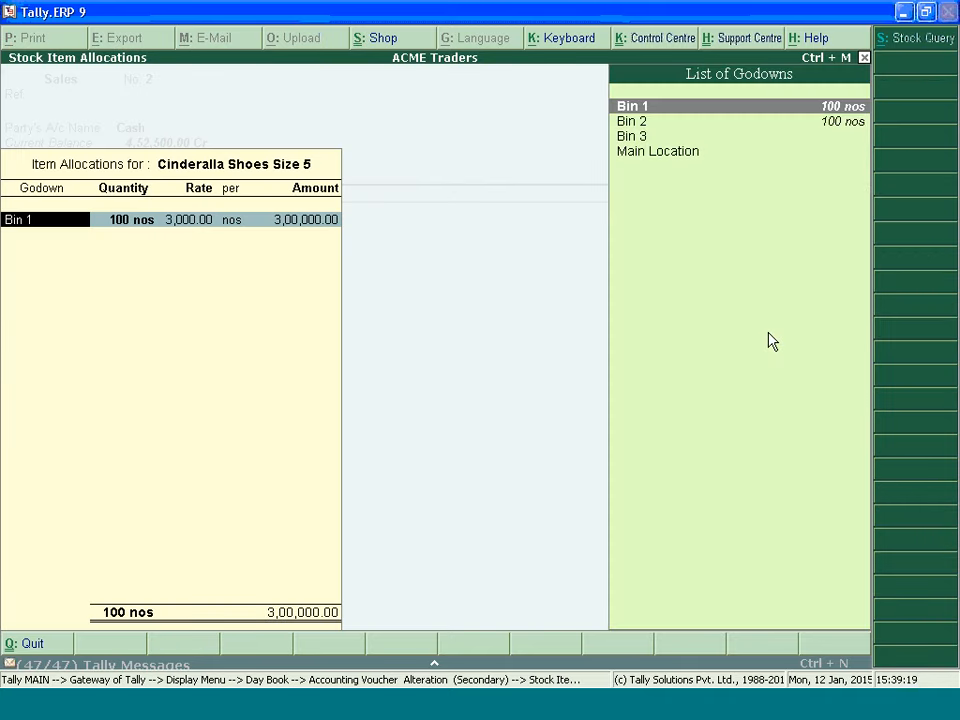
{"action": "key", "text": "Return"}
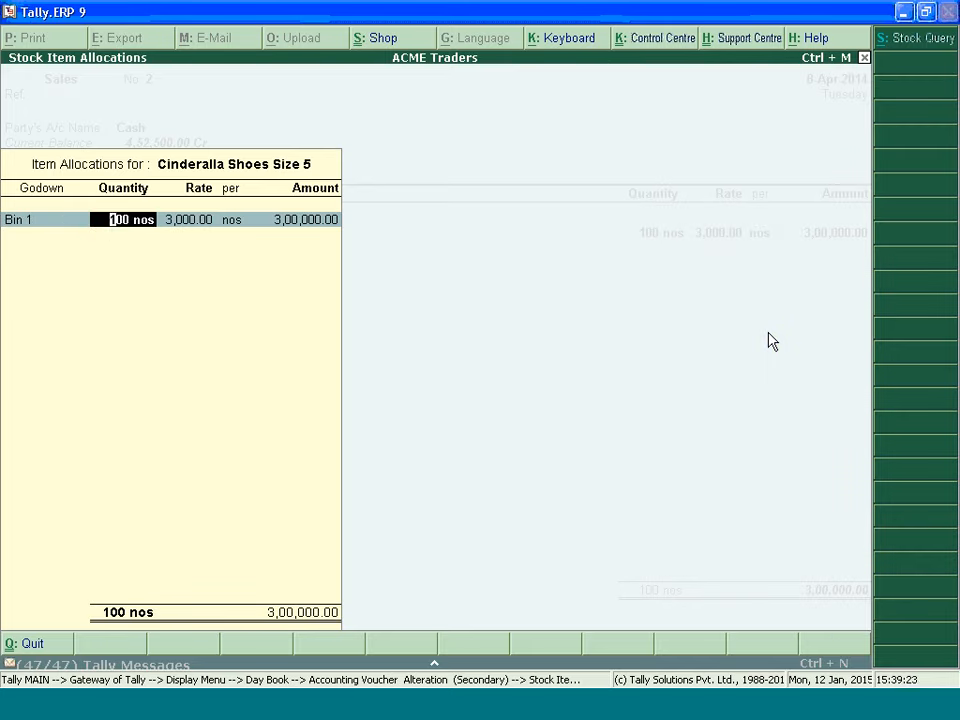
Keep the allocation of 100 nos at 3,000.00 and accept the sales voucher.
{"action": "key", "text": "Return"}
{"action": "key", "text": "Return"}
{"action": "key", "text": "Return"}
{"action": "key", "text": "Return"}
{"action": "key", "text": "Return"}
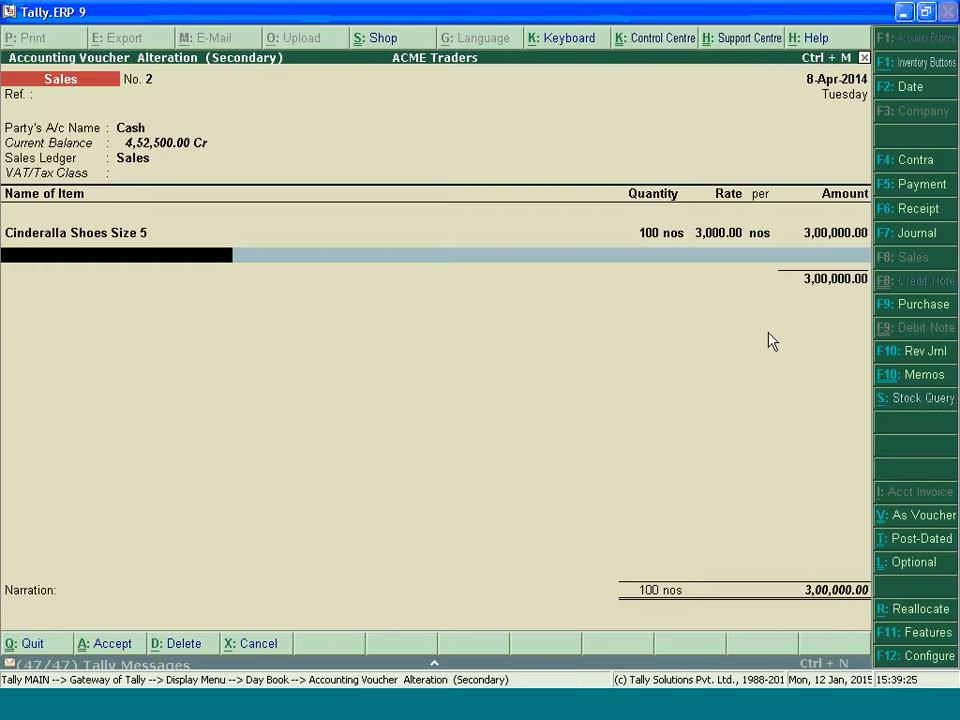
{"action": "key", "text": "Return"}
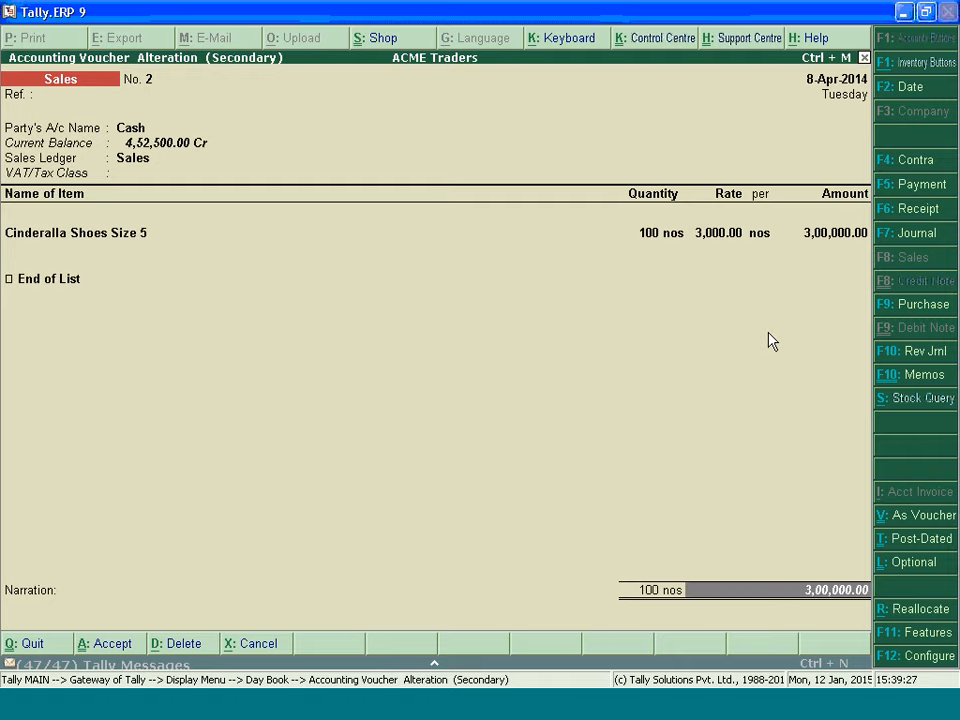
{"action": "key", "text": "Return"}
{"action": "key", "text": "Return"}
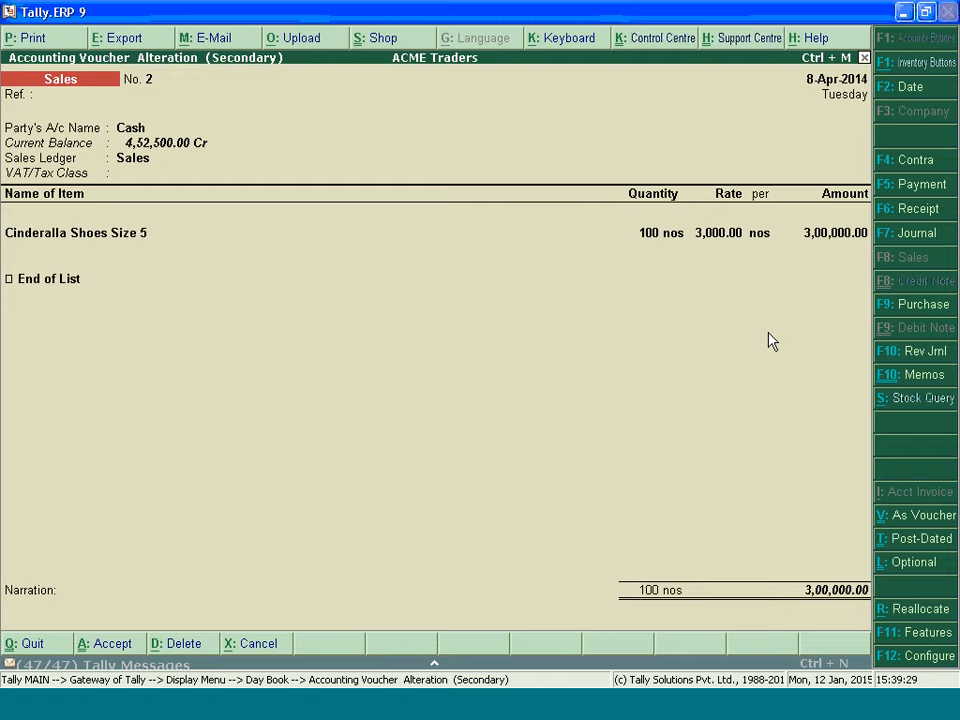
{"action": "key", "text": "Return"}
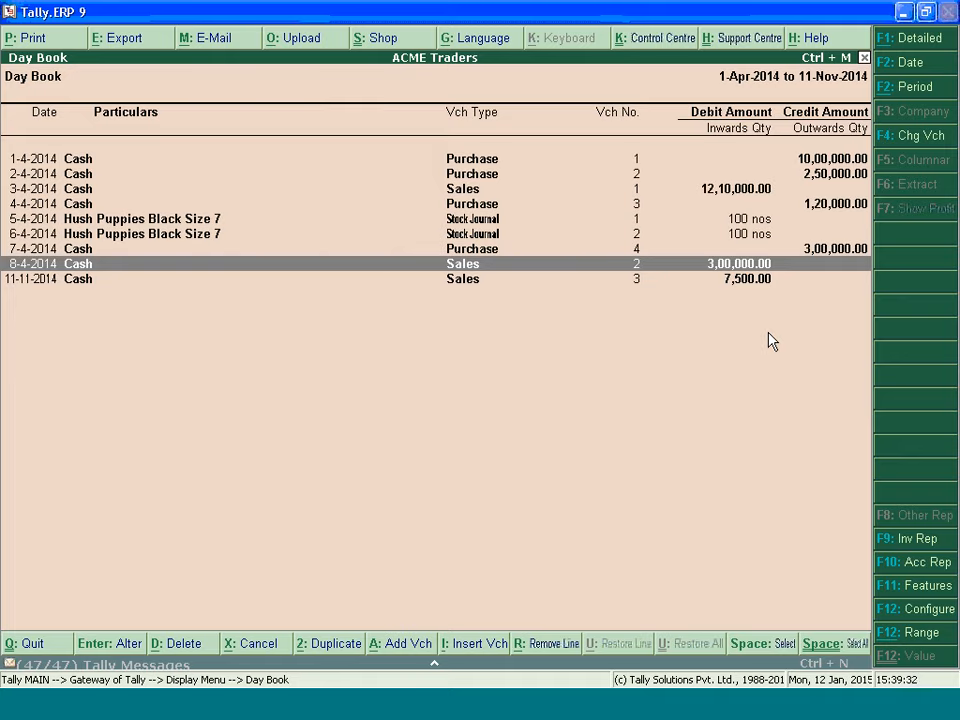
Check the Cinderalla Shoes Size 5 closing balance in the Stock Summary with the sale included.
{"action": "key", "text": "Escape"}
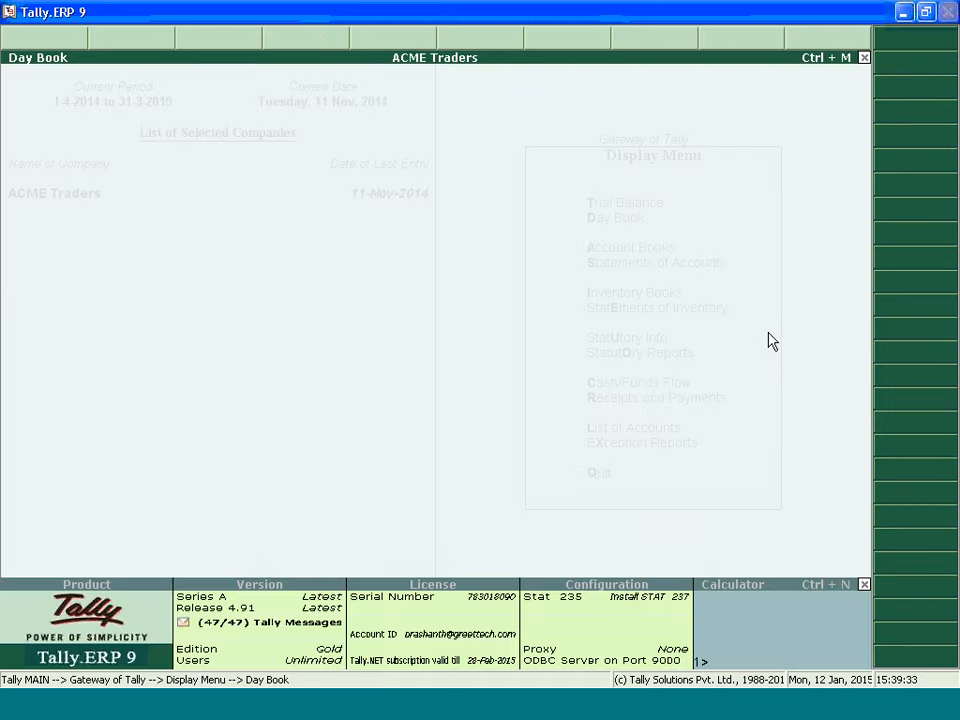
{"action": "key", "text": "Escape"}
{"action": "key", "text": "n"}
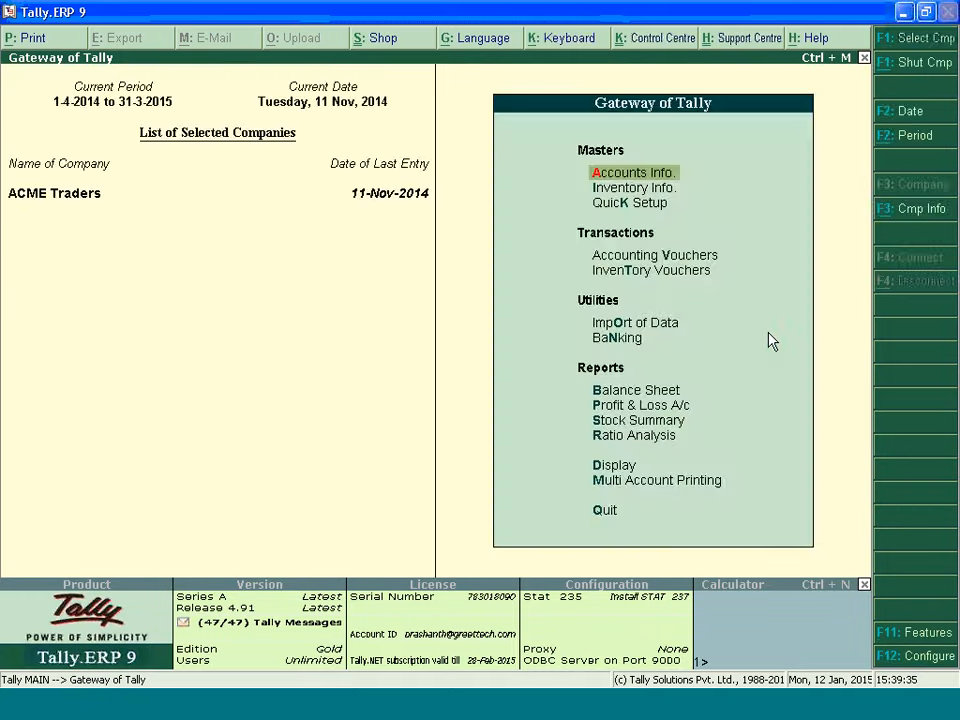
{"action": "key", "text": "s"}
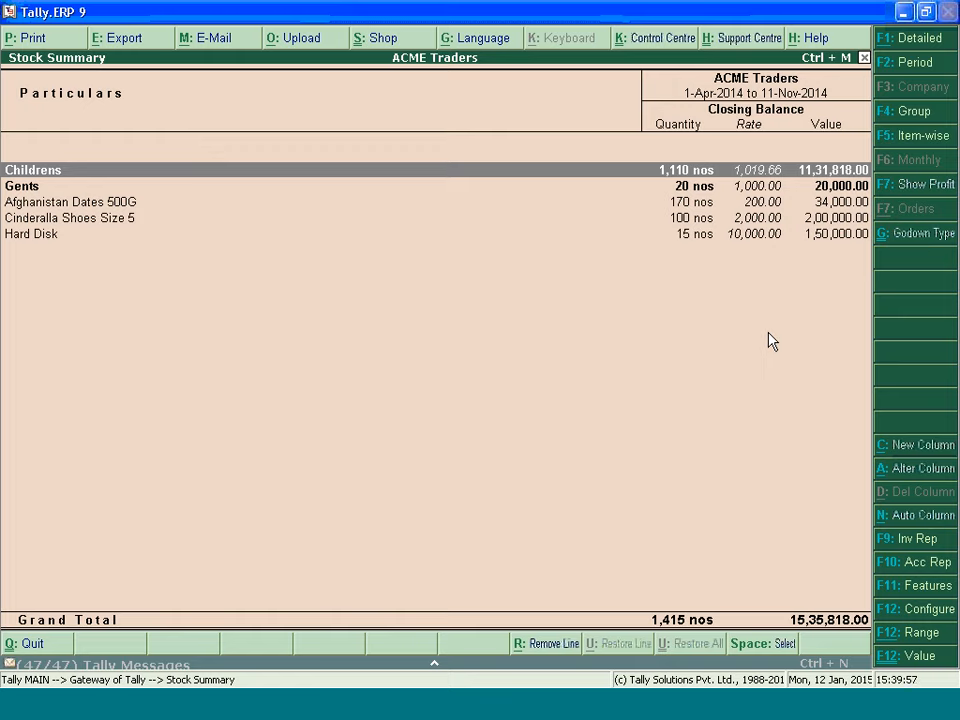
Display the Day Book again for the period from 1-4-2014 to 11-11-2014.
{"action": "key", "text": "Escape"}
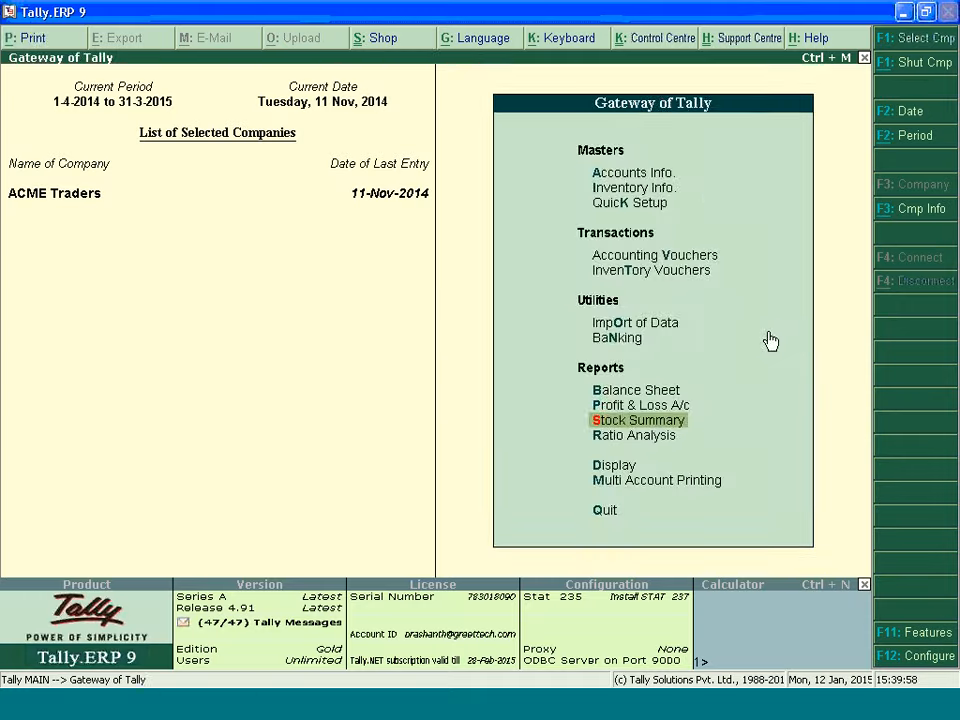
{"action": "key", "text": "d"}
{"action": "key", "text": "a"}
{"action": "key", "text": "F2"}
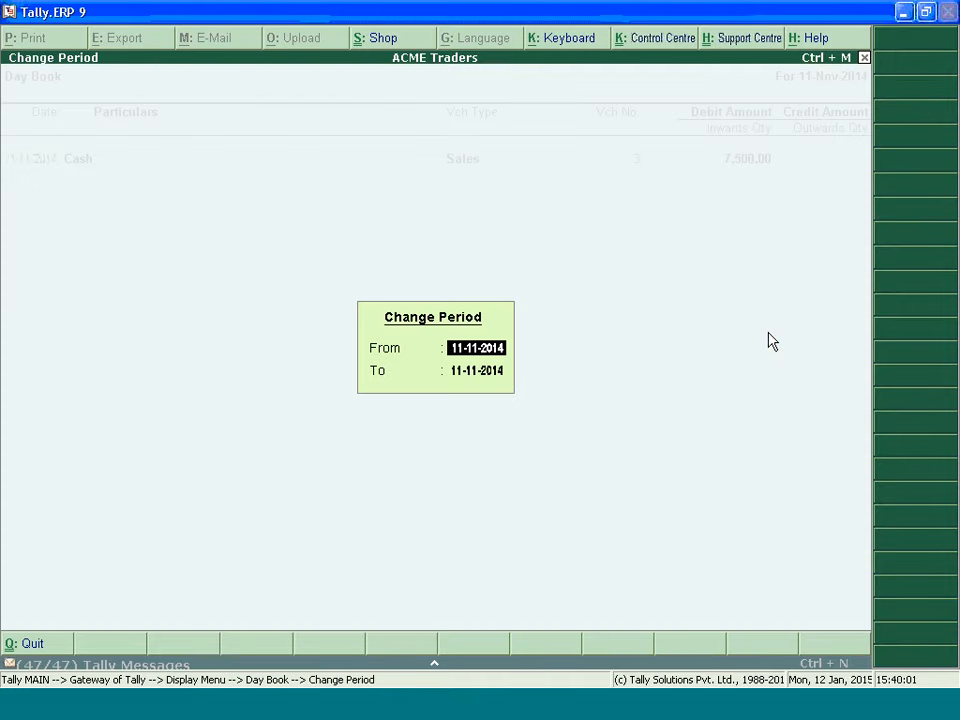
{"action": "type", "text": "1-4"}
{"action": "key", "text": "Return"}
{"action": "key", "text": "Return"}
Open Purchase voucher No. 4 dated 7-4-2014 from the Day Book.
{"action": "key", "text": "Down"}
{"action": "key", "text": "Down"}
{"action": "key", "text": "Down"}
{"action": "key", "text": "Down"}
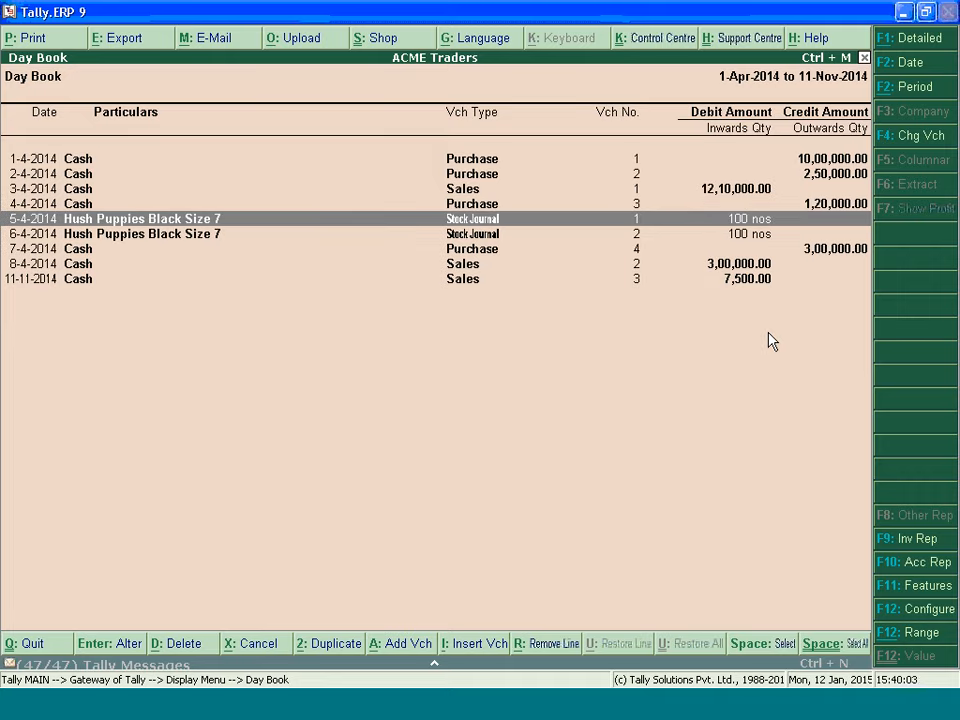
{"action": "key", "text": "Up"}
{"action": "key", "text": "Down"}
{"action": "key", "text": "Down"}
{"action": "key", "text": "Down"}
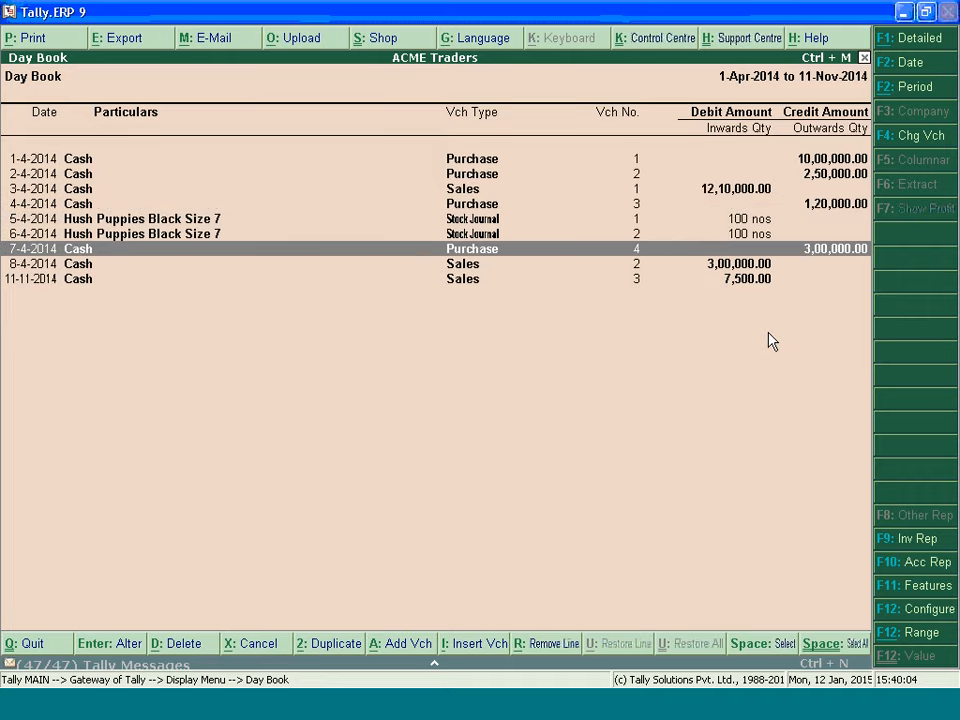
{"action": "key", "text": "Return"}
Review the godown, quantity, rate and amount allocated to each Cinderalla Shoes Size 5 line of the purchase voucher.
{"action": "key", "text": "Return"}
{"action": "key", "text": "Return"}
{"action": "key", "text": "Return"}
{"action": "key", "text": "Return"}
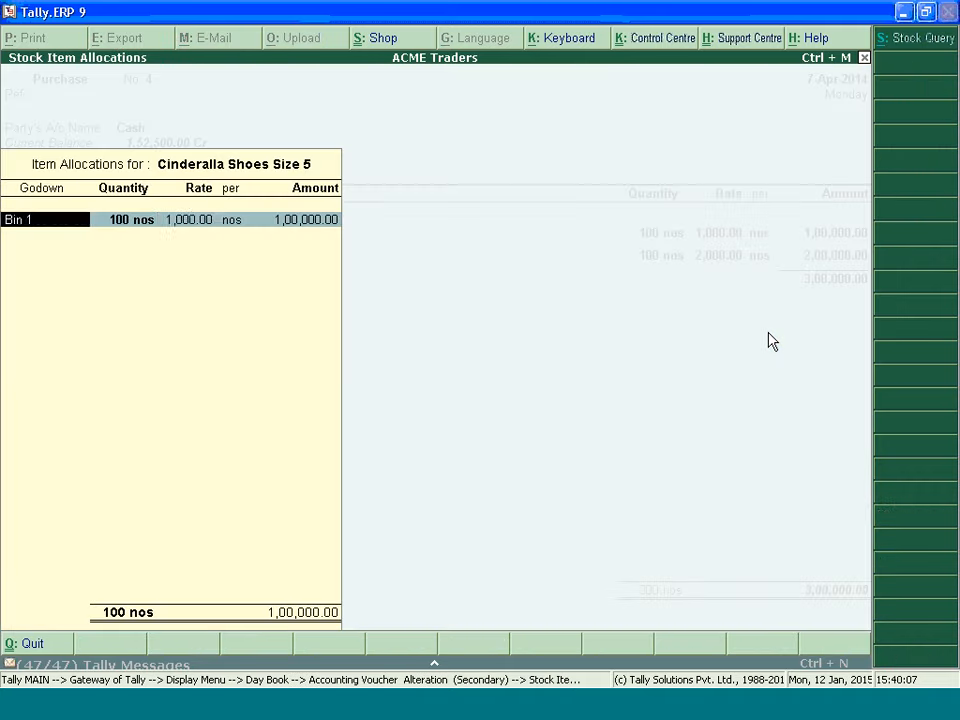
{"action": "key", "text": "Return"}
{"action": "key", "text": "Return"}
{"action": "key", "text": "Return"}
{"action": "key", "text": "Return"}
{"action": "key", "text": "Return"}
{"action": "key", "text": "Return"}
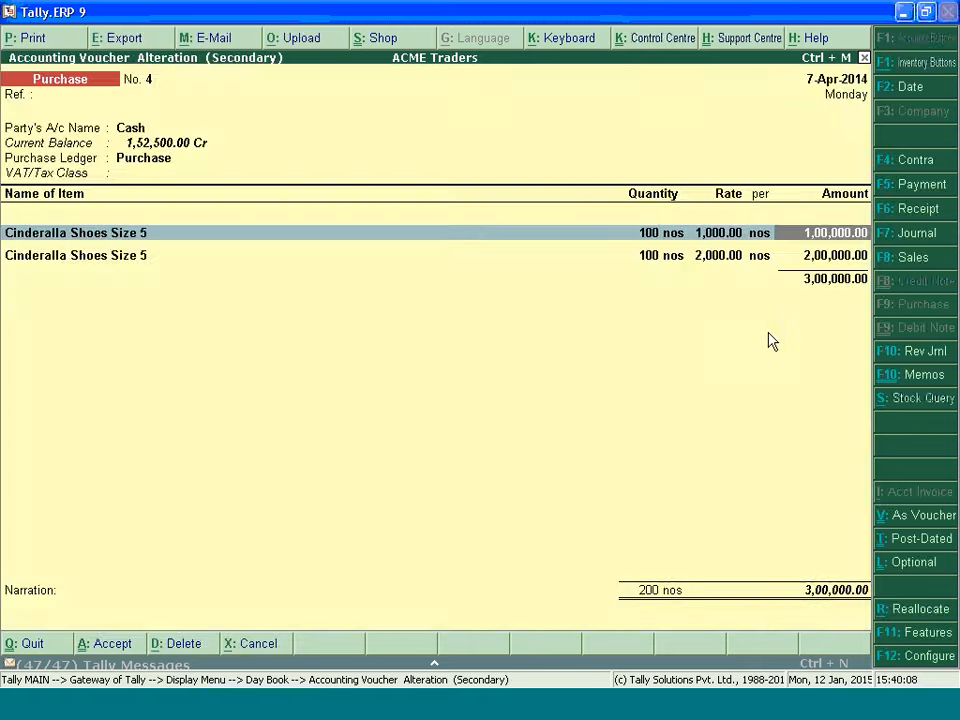
{"action": "key", "text": "Return"}
{"action": "key", "text": "Return"}
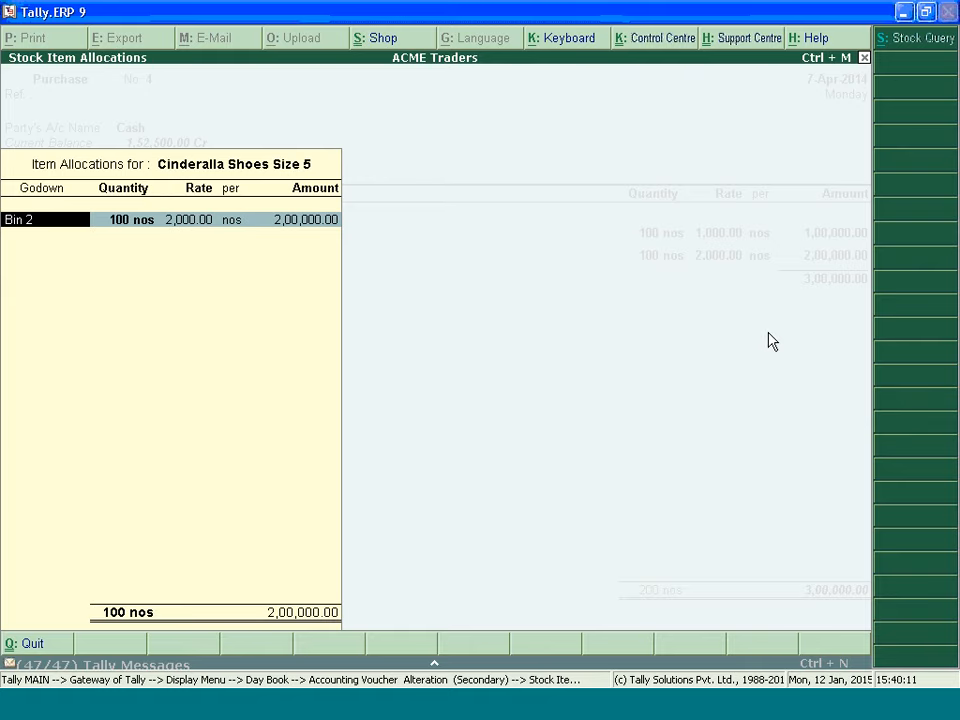
Change the godown of the 2,000.00-rate Cinderalla Shoes Size 5 line to Bin 1 and save the purchase voucher.
{"action": "key", "text": "space"}
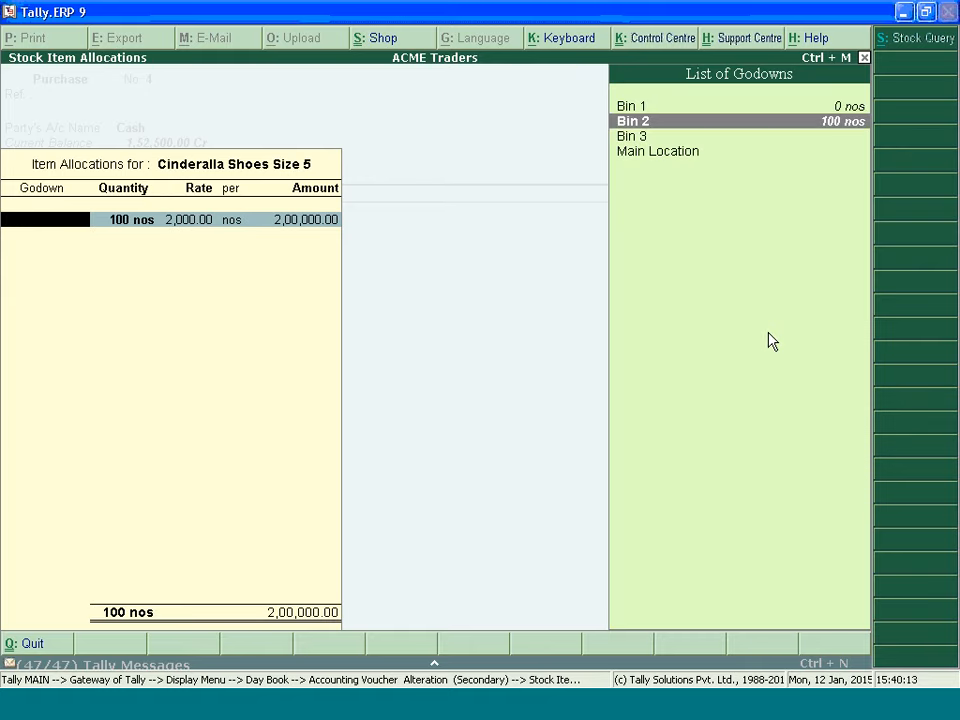
{"action": "key", "text": "Up"}
{"action": "key", "text": "Return"}
{"action": "key", "text": "Return"}
{"action": "key", "text": "Return"}
{"action": "key", "text": "Return"}
{"action": "key", "text": "Return"}
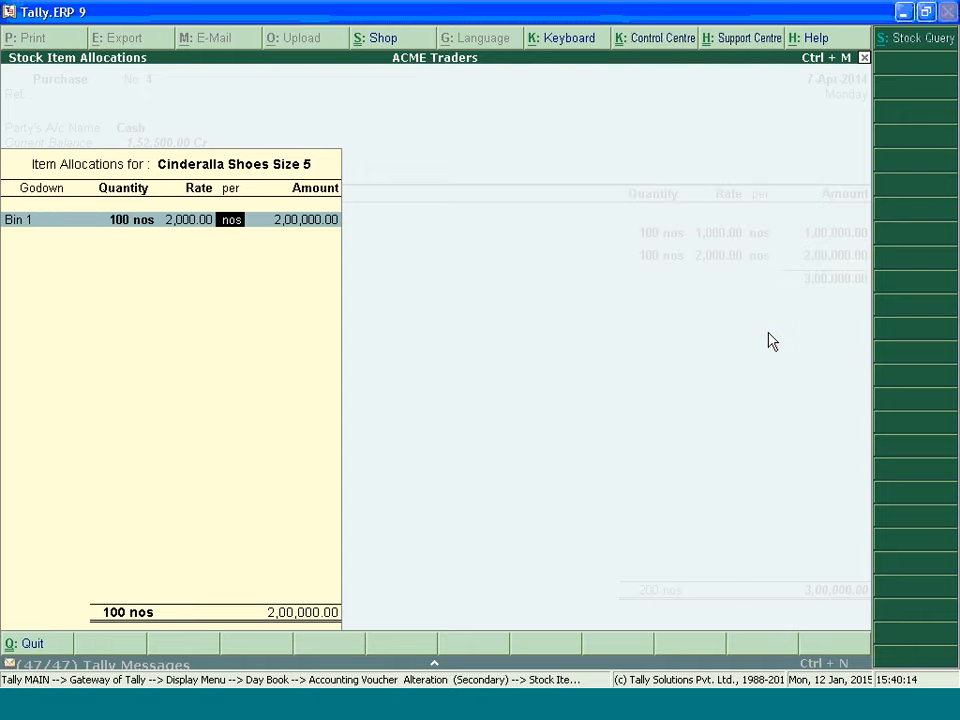
{"action": "key", "text": "Return"}
{"action": "key", "text": "Return"}
{"action": "key", "text": "Return"}
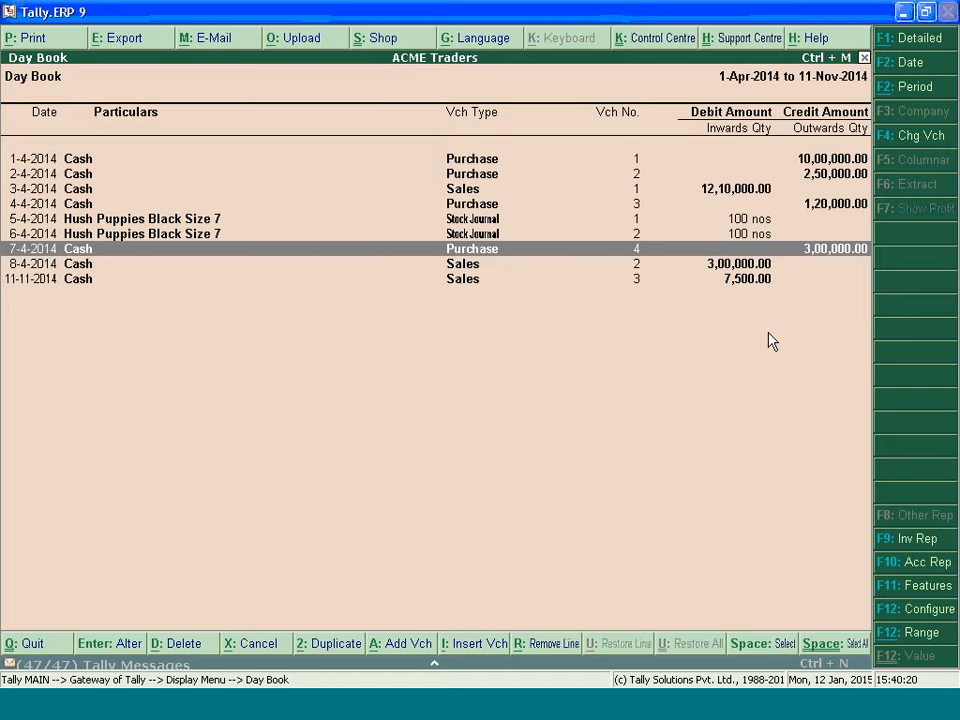
Open the Stock Summary and check the closing quantity, rate and value of Cinderalla Shoes Size 5.
{"action": "key", "text": "Escape"}
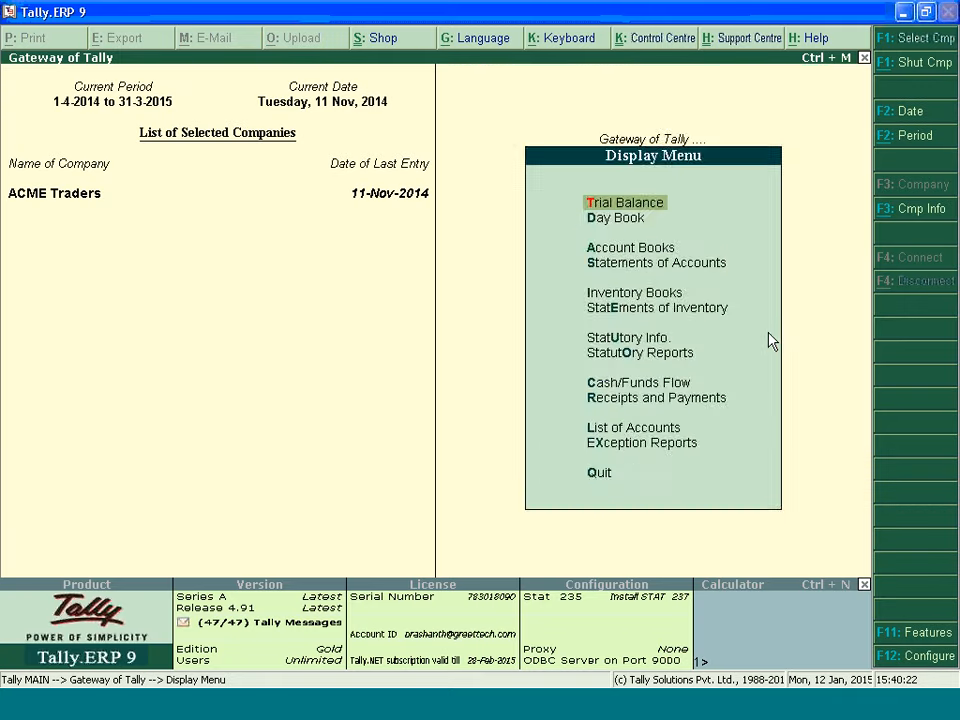
{"action": "key", "text": "Escape"}
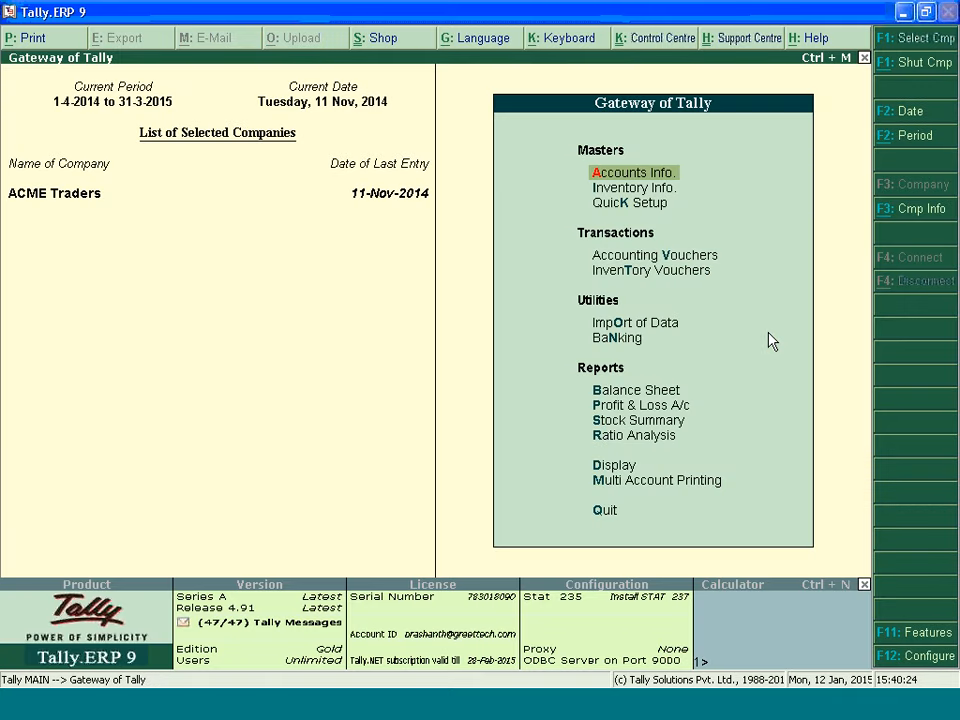
{"action": "key", "text": "s"}
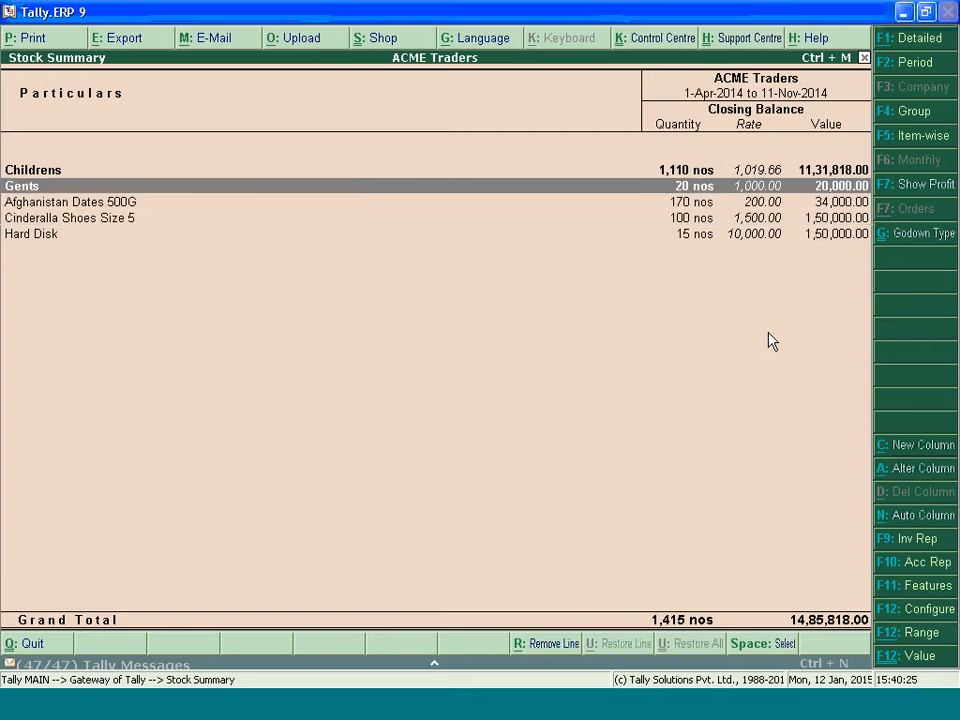
{"action": "key", "text": "Down"}
{"action": "key", "text": "Down"}
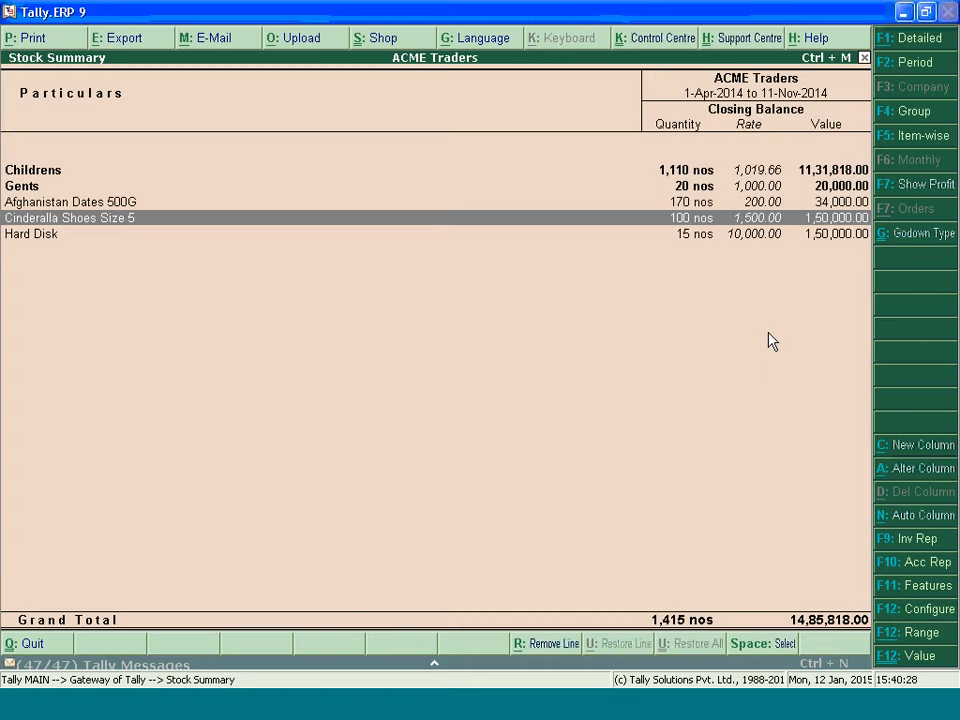
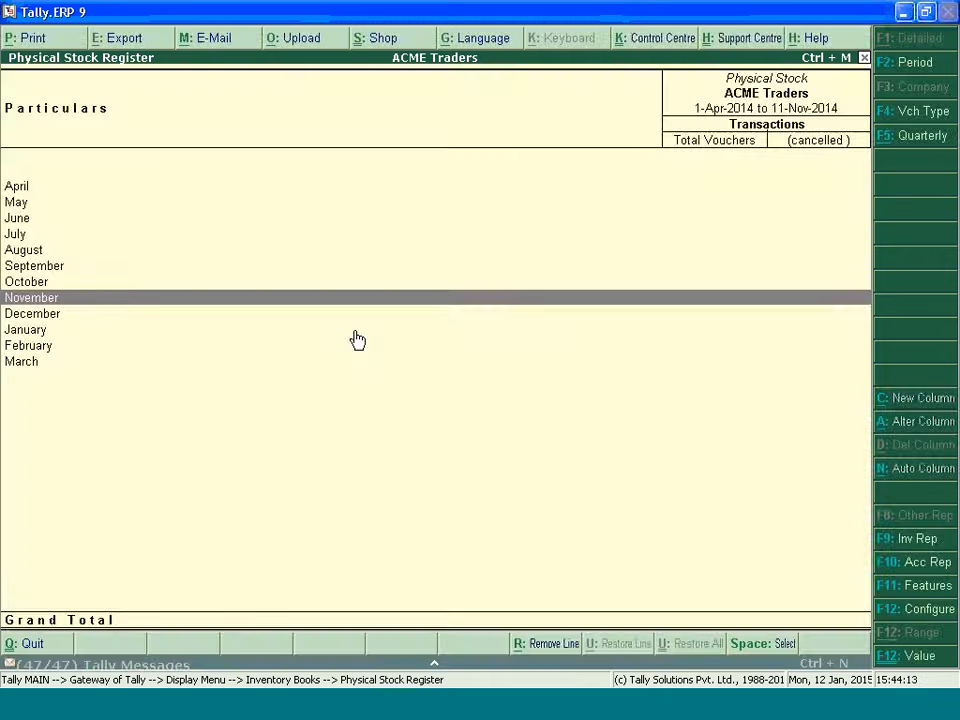
Leave the Physical Stock Register and display the Stock Summary in detailed format.
{"action": "key", "text": "Escape"}
{"action": "key", "text": "Escape"}
{"action": "key", "text": "Escape"}
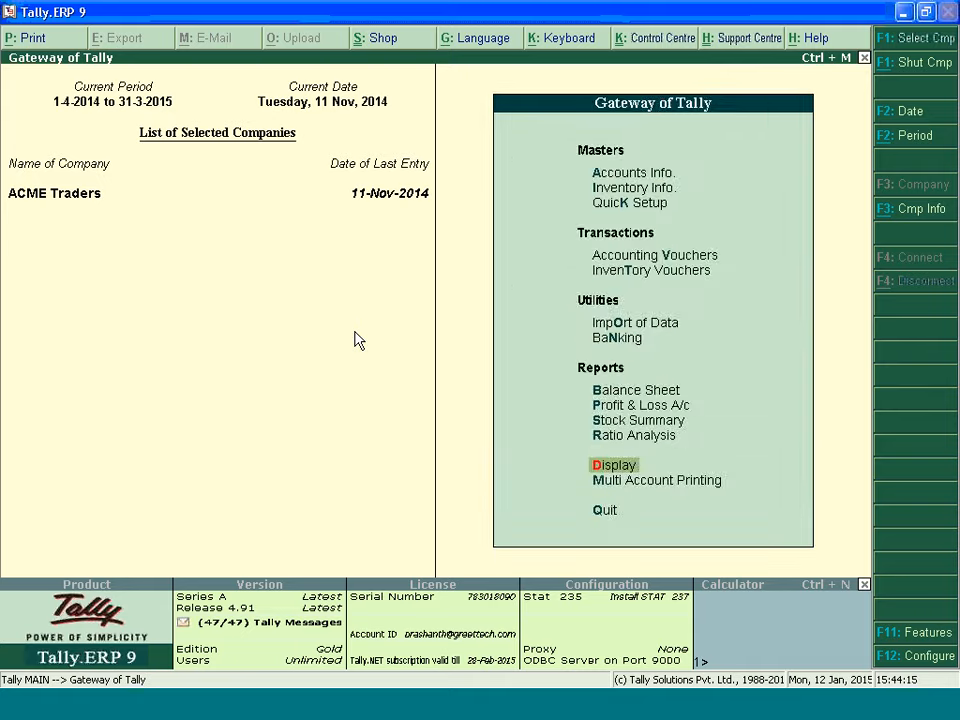
{"action": "key", "text": "s"}
{"action": "key", "text": "alt+F1"}
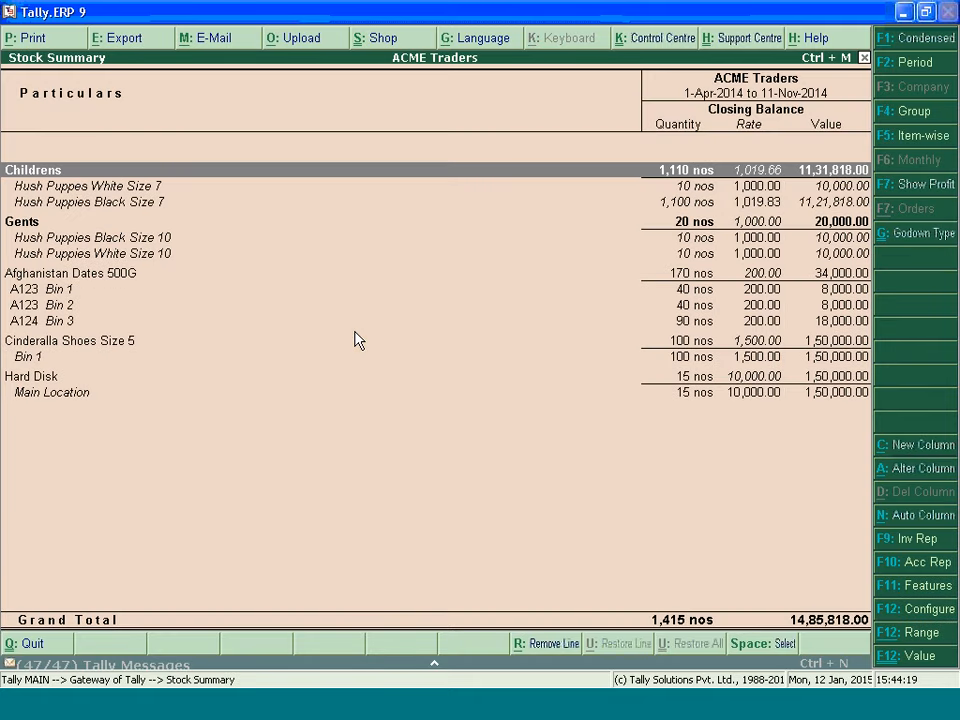
Configure the Stock Summary to expand all levels in detailed format, keeping the other display options as they are.
{"action": "key", "text": "F12"}
{"action": "key", "text": "Return"}
{"action": "key", "text": "Return"}
{"action": "key", "text": "Return"}
{"action": "key", "text": "Return"}
{"action": "key", "text": "Return"}
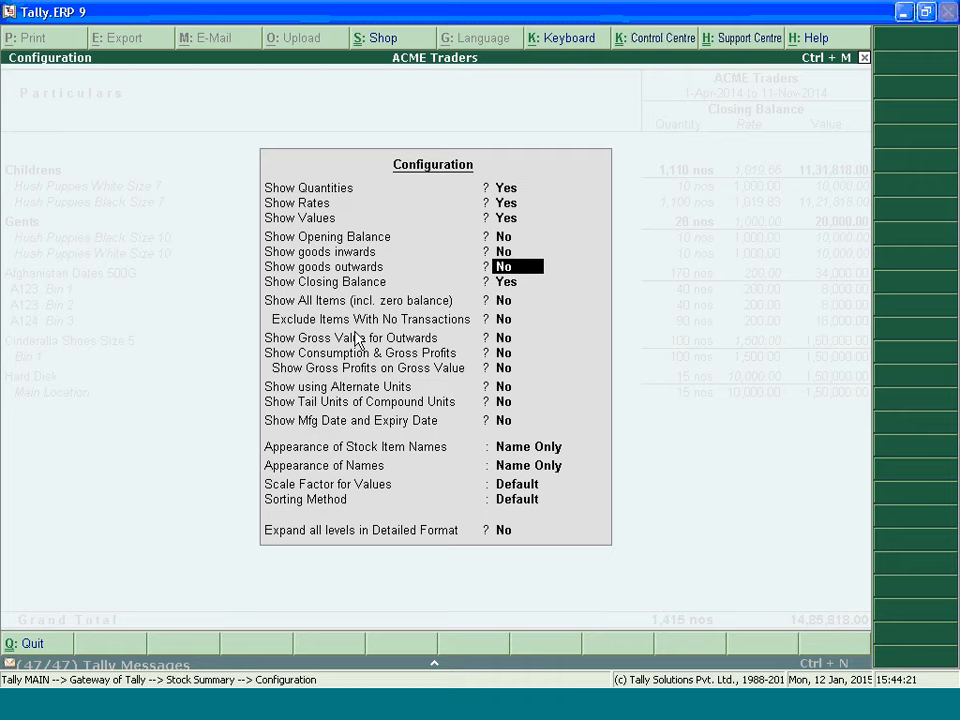
{"action": "key", "text": "Return"}
{"action": "key", "text": "Return"}
{"action": "key", "text": "Return"}
{"action": "key", "text": "Return"}
{"action": "key", "text": "Return"}
{"action": "key", "text": "Return"}
{"action": "key", "text": "Return"}
{"action": "key", "text": "Return"}
{"action": "key", "text": "Return"}
{"action": "key", "text": "Return"}
{"action": "key", "text": "Return"}
{"action": "key", "text": "Return"}
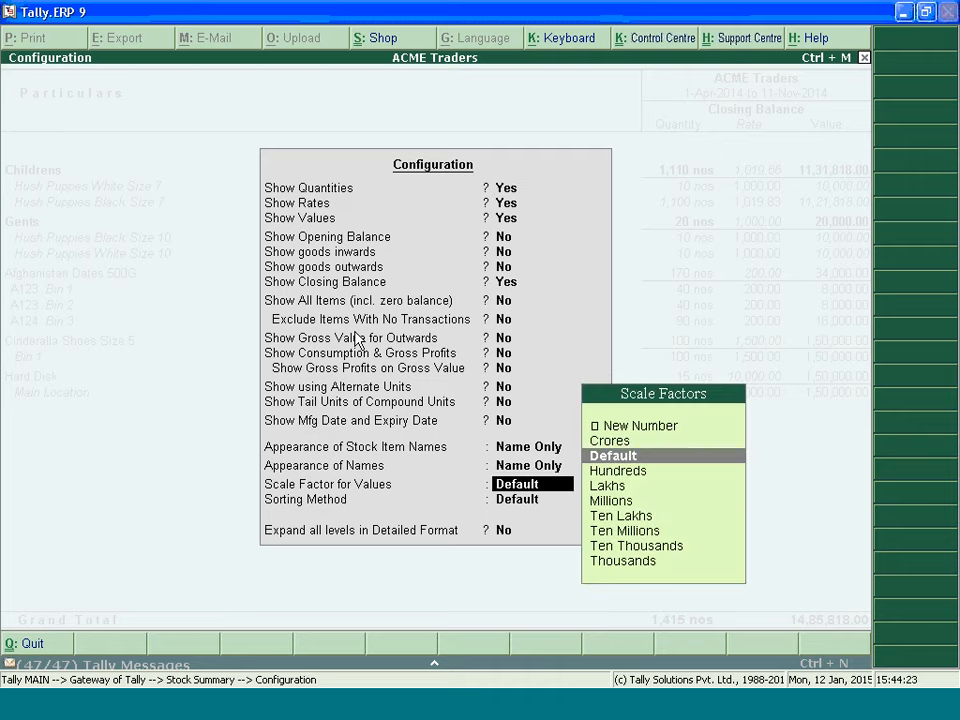
{"action": "key", "text": "Return"}
{"action": "key", "text": "Return"}
{"action": "key", "text": "Return"}
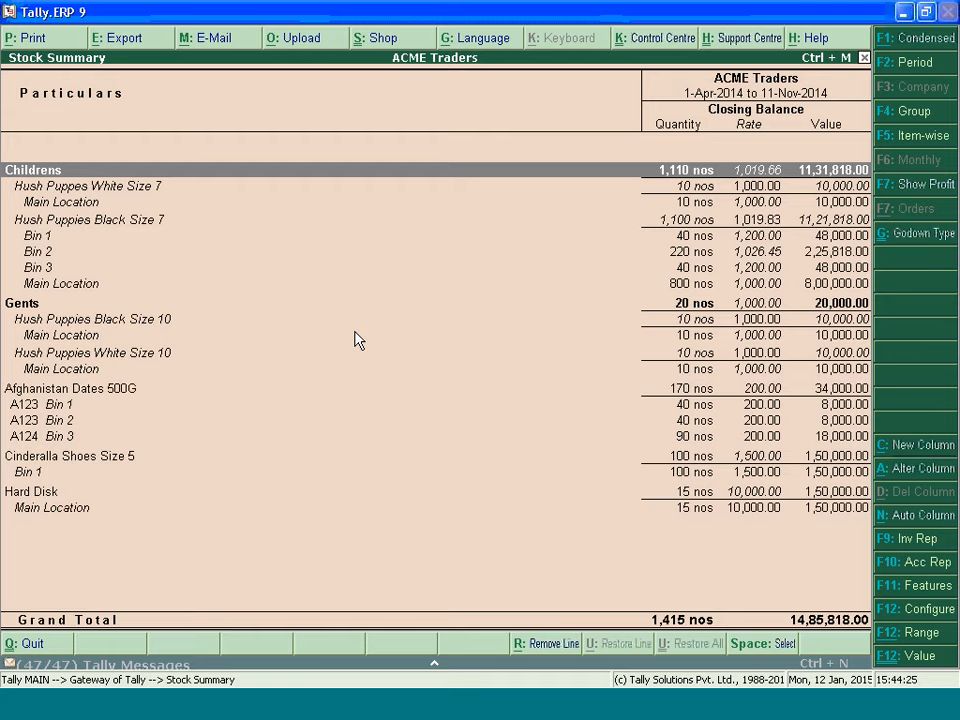
Examine the godown-wise balances of the stock items from the Childrens group down to Cinderalla Shoes Size 5.
{"action": "key", "text": "Down"}
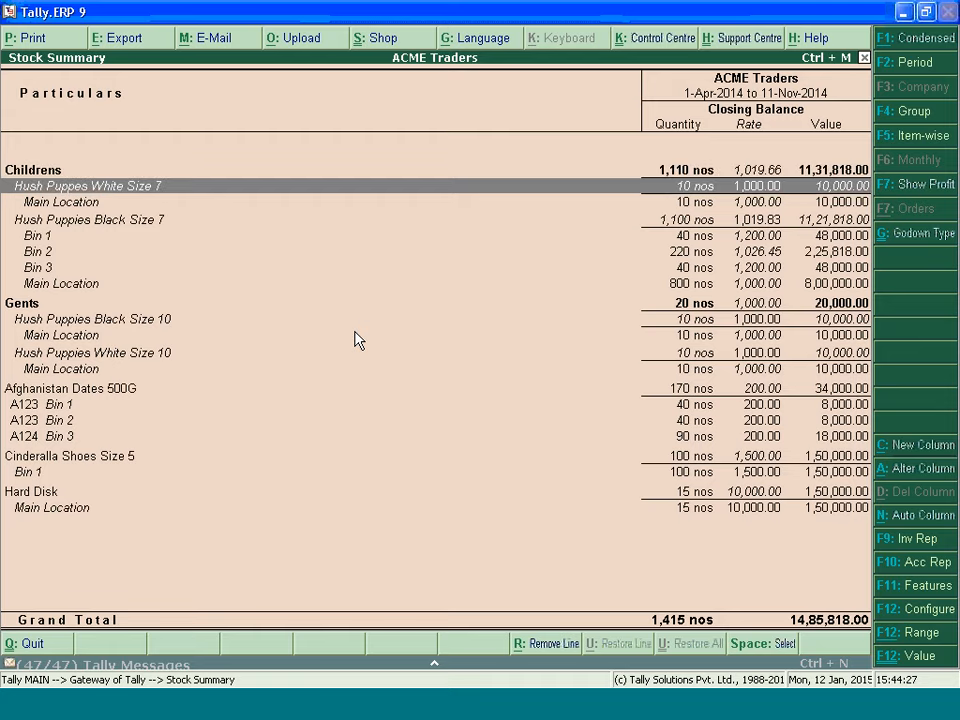
{"action": "key", "text": "Down"}
{"action": "key", "text": "Down"}
{"action": "key", "text": "Down"}
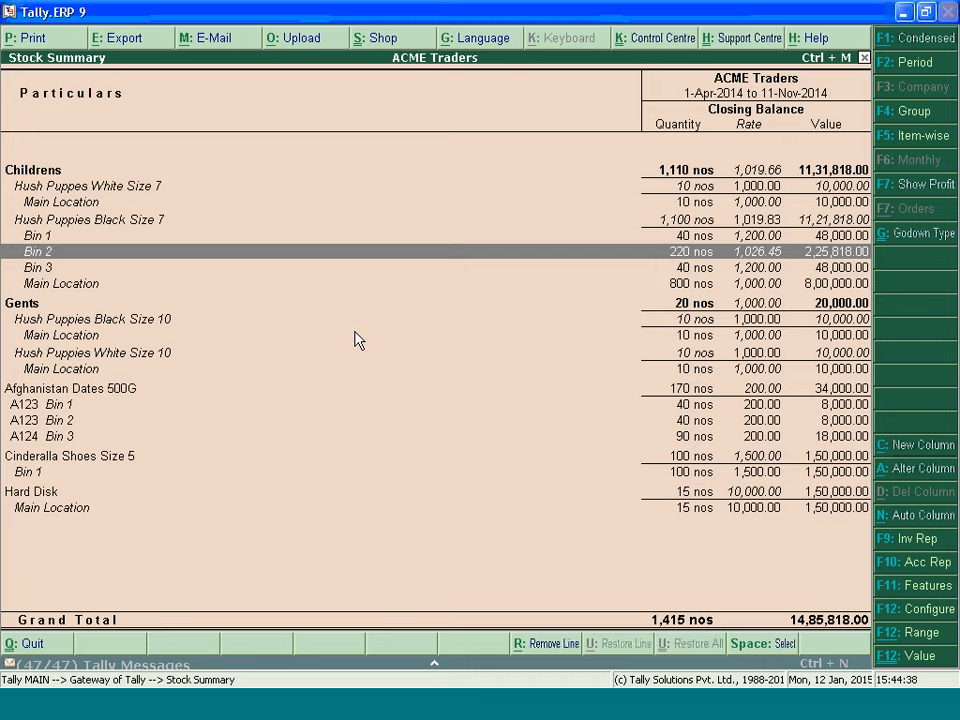
{"action": "key", "text": "Down"}
{"action": "key", "text": "Down"}
{"action": "key", "text": "Down"}
{"action": "key", "text": "Down"}
{"action": "key", "text": "Down"}
{"action": "key", "text": "Down"}
{"action": "key", "text": "Down"}
{"action": "key", "text": "Down"}
{"action": "key", "text": "Down"}
{"action": "key", "text": "Down"}
{"action": "key", "text": "Down"}
{"action": "key", "text": "Down"}
{"action": "key", "text": "Down"}
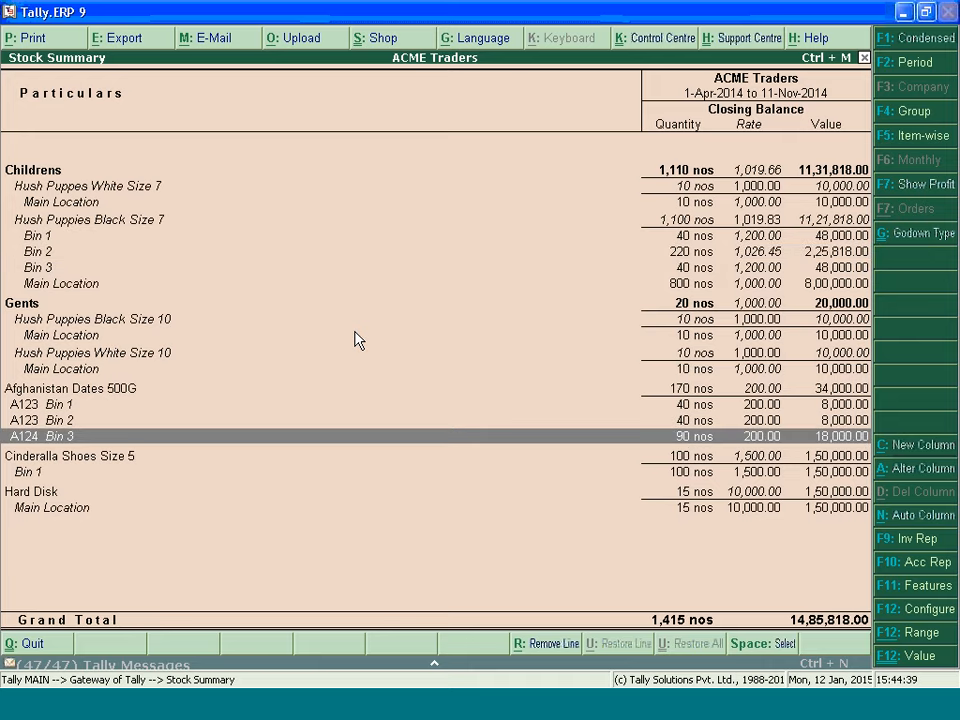
Go back to Hush Puppies Black Size 7 and examine its Bin 2 quantity, rate and value.
{"action": "key", "text": "Up"}
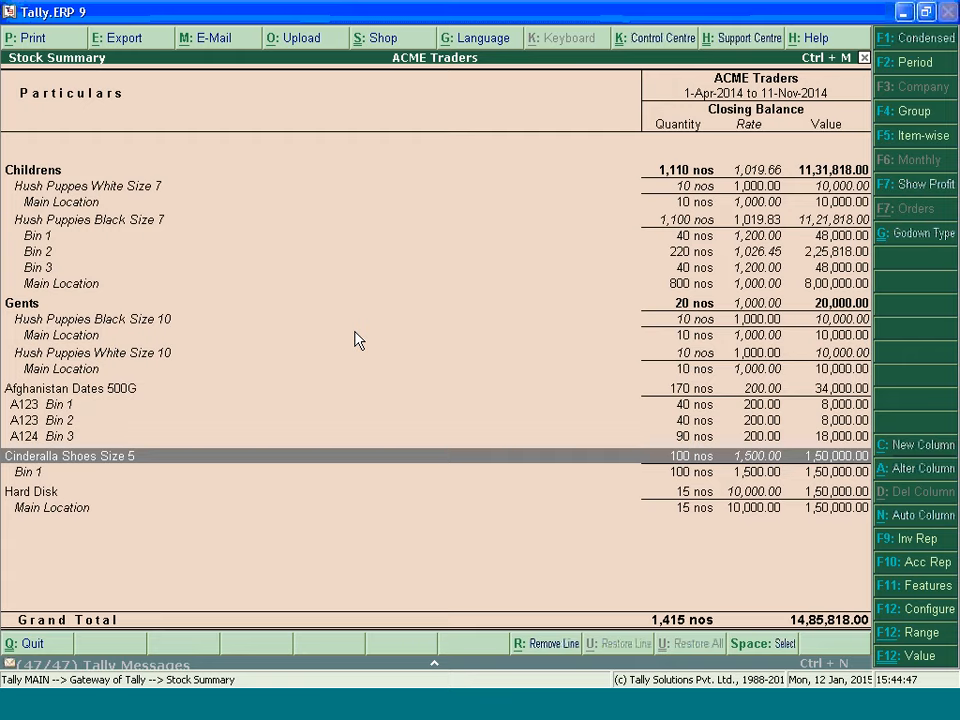
{"action": "key", "text": "Up"}
{"action": "key", "text": "Up"}
{"action": "key", "text": "Up"}
{"action": "key", "text": "Up"}
{"action": "key", "text": "Up"}
{"action": "key", "text": "Up"}
{"action": "key", "text": "Up"}
{"action": "key", "text": "Up"}
{"action": "key", "text": "Up"}
{"action": "key", "text": "Up"}
{"action": "key", "text": "Up"}
{"action": "key", "text": "Up"}
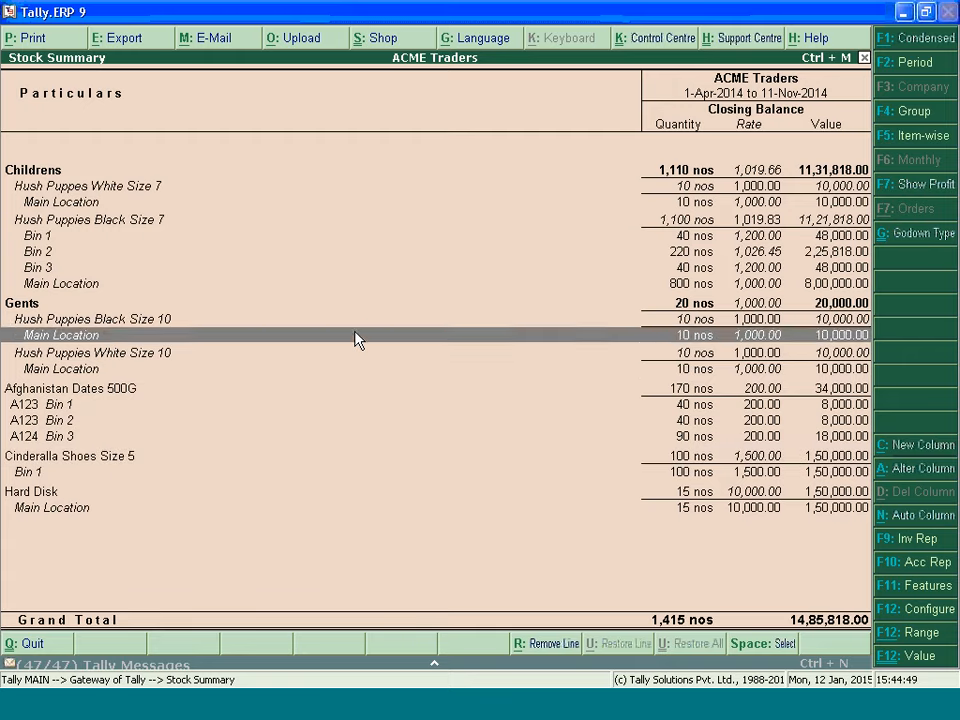
{"action": "key", "text": "Up"}
{"action": "key", "text": "Up"}
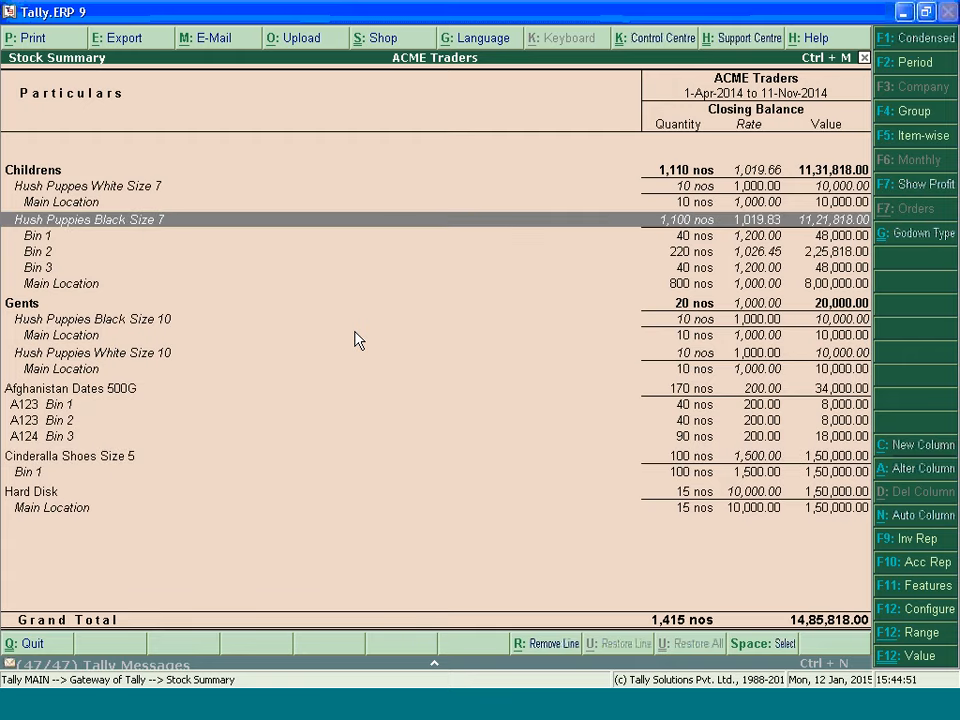
{"action": "key", "text": "Down"}
{"action": "key", "text": "Down"}
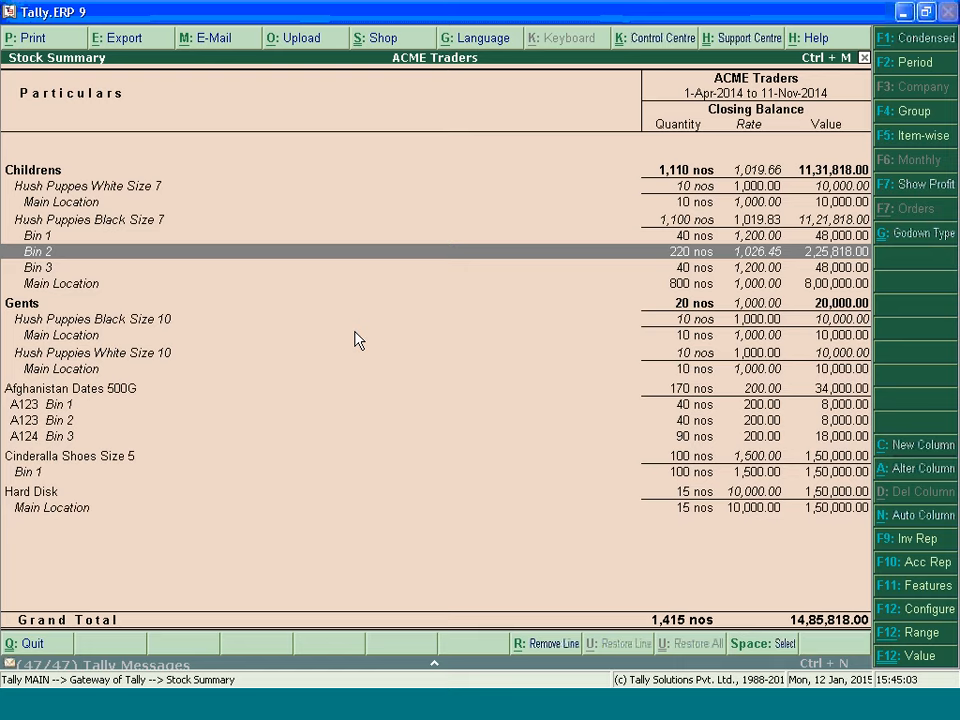
Examine the Bin 1 quantity, rate and value of Cinderalla Shoes Size 5 in the expanded Stock Summary.
{"action": "key", "text": "Down"}
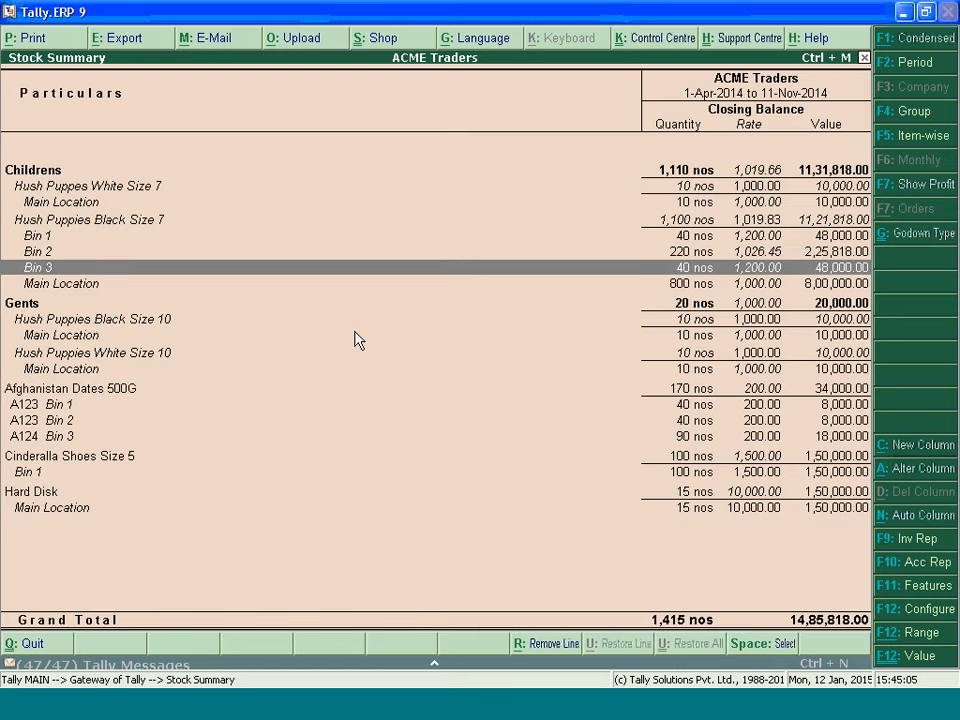
{"action": "key", "text": "Down"}
{"action": "key", "text": "Down"}
{"action": "key", "text": "Down"}
{"action": "key", "text": "Down"}
{"action": "key", "text": "Down"}
{"action": "key", "text": "Down"}
{"action": "key", "text": "Down"}
{"action": "key", "text": "Down"}
{"action": "key", "text": "Down"}
{"action": "key", "text": "Down"}
{"action": "key", "text": "Down"}
{"action": "key", "text": "Down"}
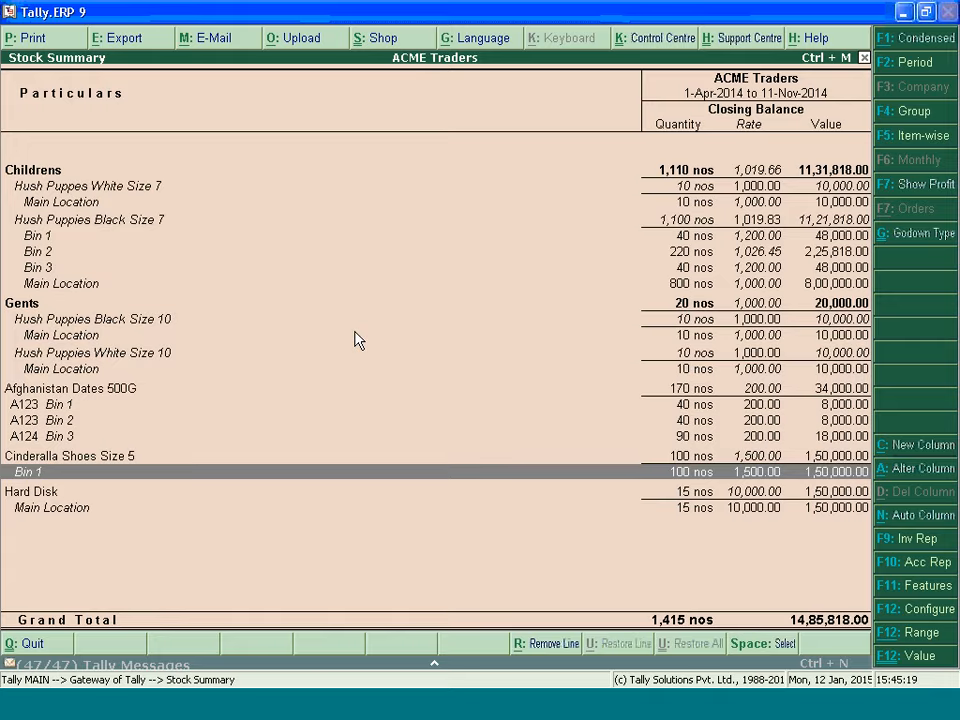
Start a new Physical Stock inventory voucher dated 15-4-2014.
{"action": "key", "text": "Escape"}
{"action": "key", "text": "Down"}
{"action": "key", "text": "Down"}
{"action": "key", "text": "Down"}
{"action": "key", "text": "Down"}
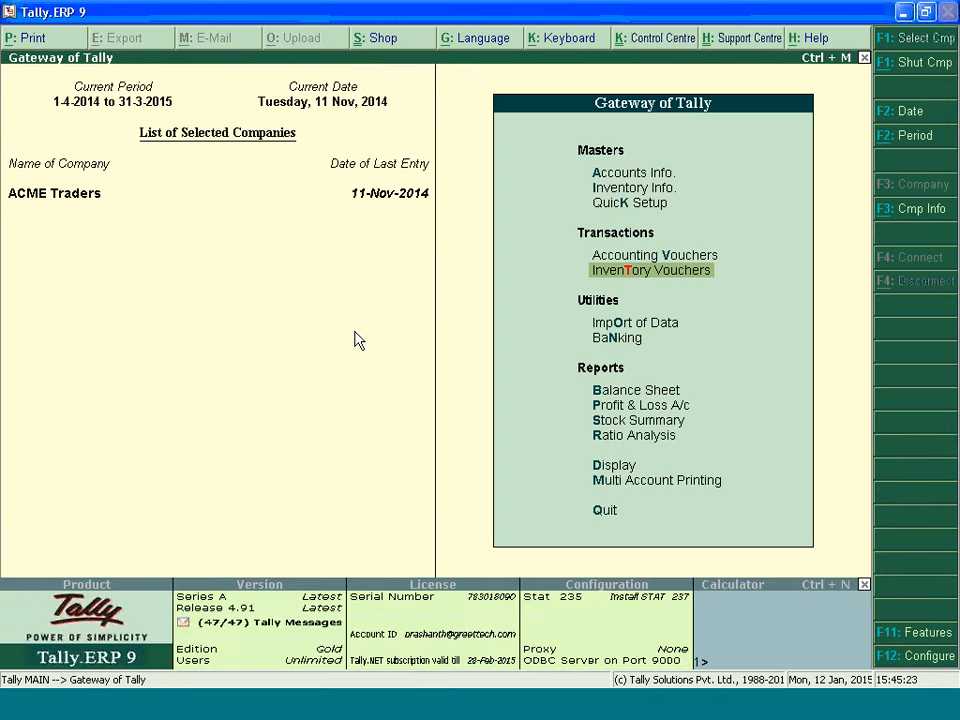
{"action": "key", "text": "Return"}
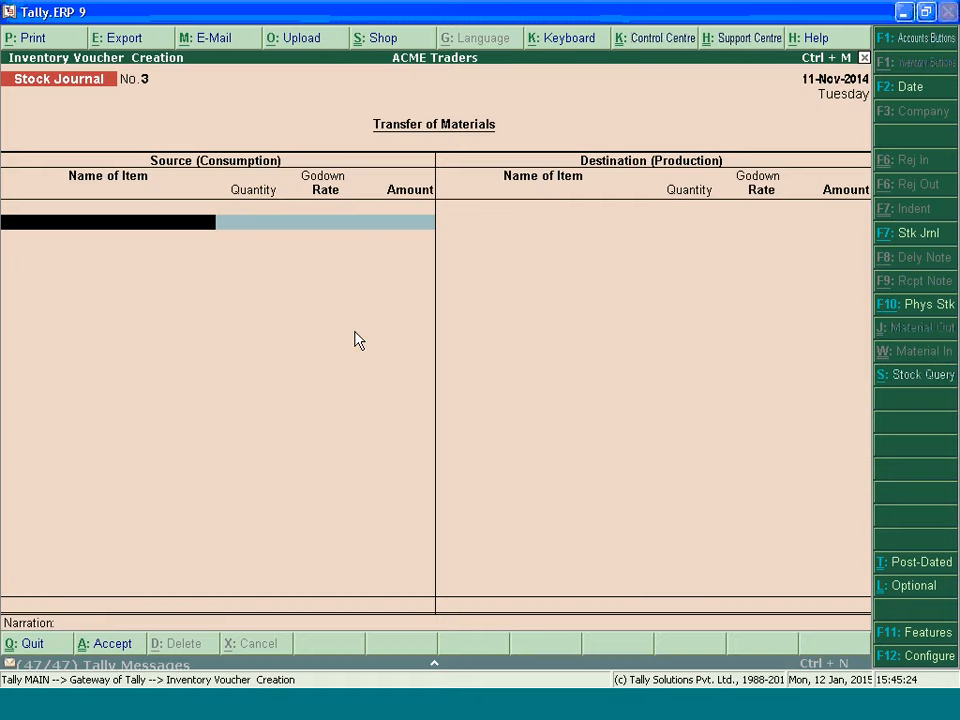
{"action": "key", "text": "F2"}
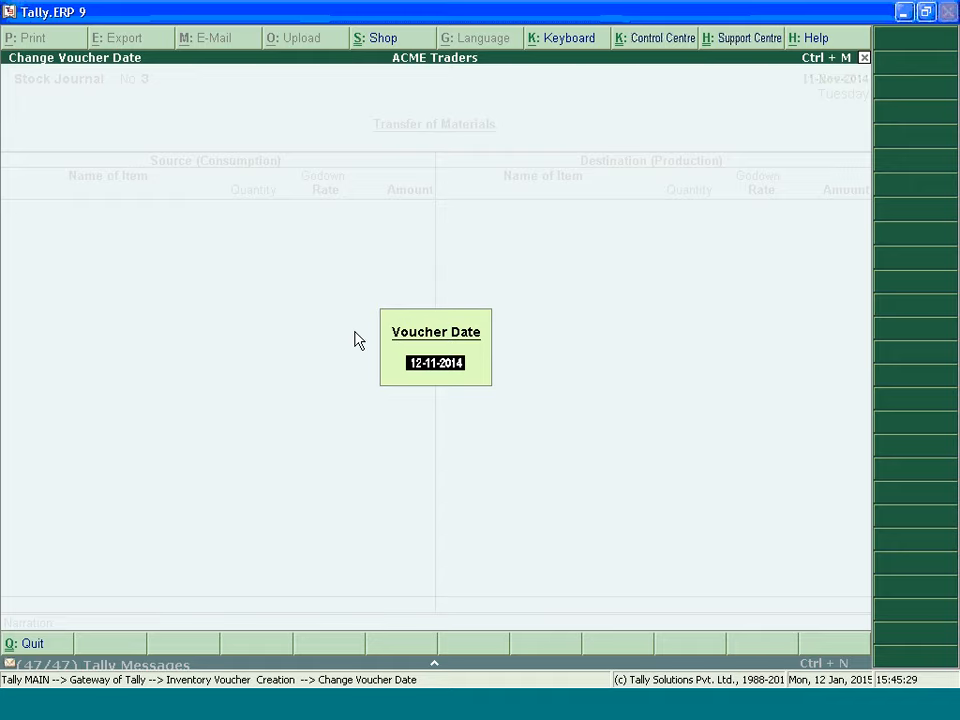
{"action": "type", "text": "15-4-2014"}
{"action": "key", "text": "Return"}
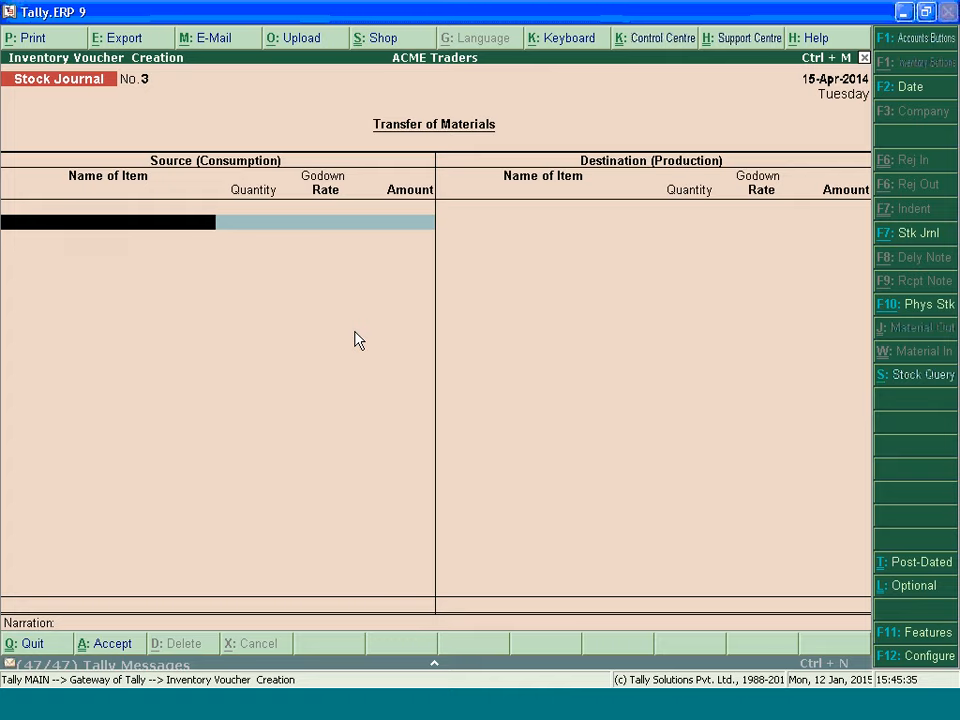
{"action": "left_click", "coordinate": [909, 306]}
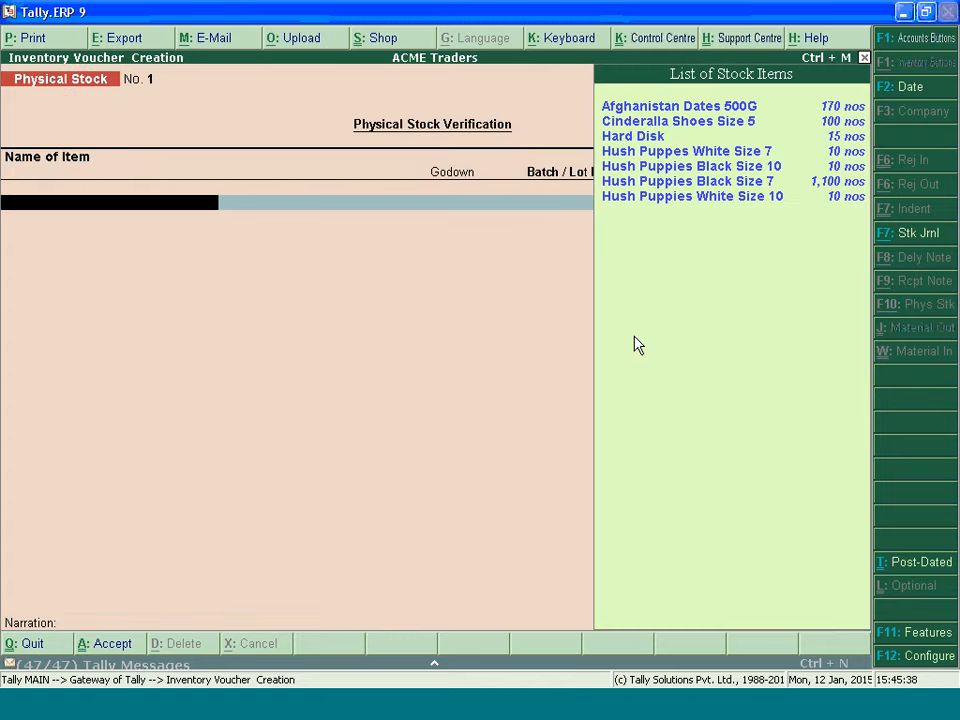
Enter a physical stock count of 20 nos for Hush Puppies Black Size 7 in godown Bin 2.
{"action": "key", "text": "Down"}
{"action": "key", "text": "Down"}
{"action": "key", "text": "Down"}
{"action": "key", "text": "Down"}
{"action": "key", "text": "Down"}
{"action": "key", "text": "Down"}
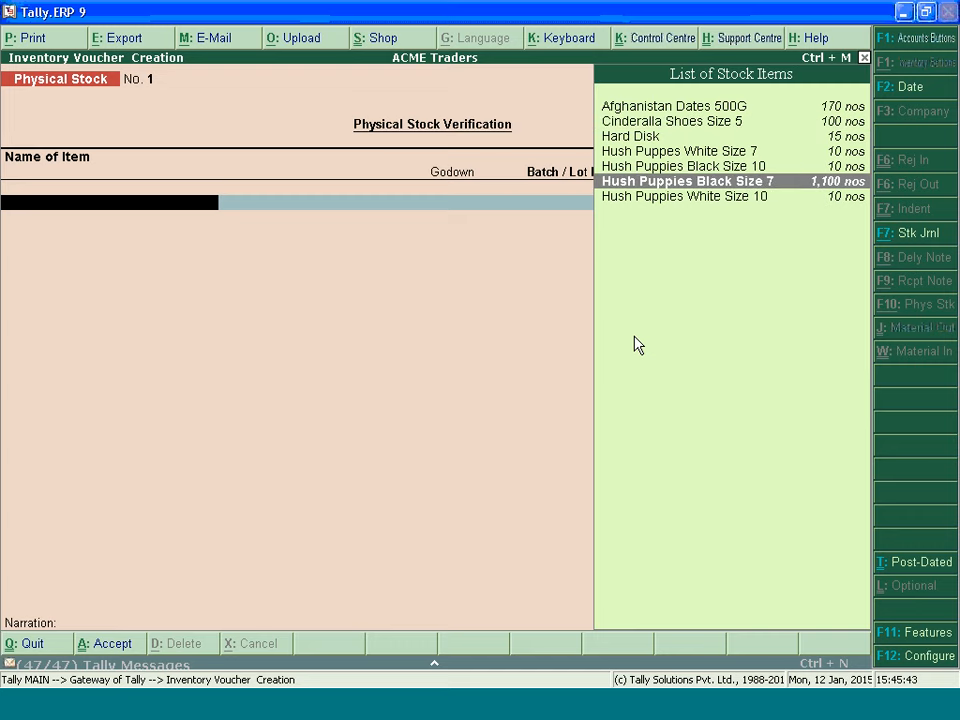
{"action": "key", "text": "Return"}
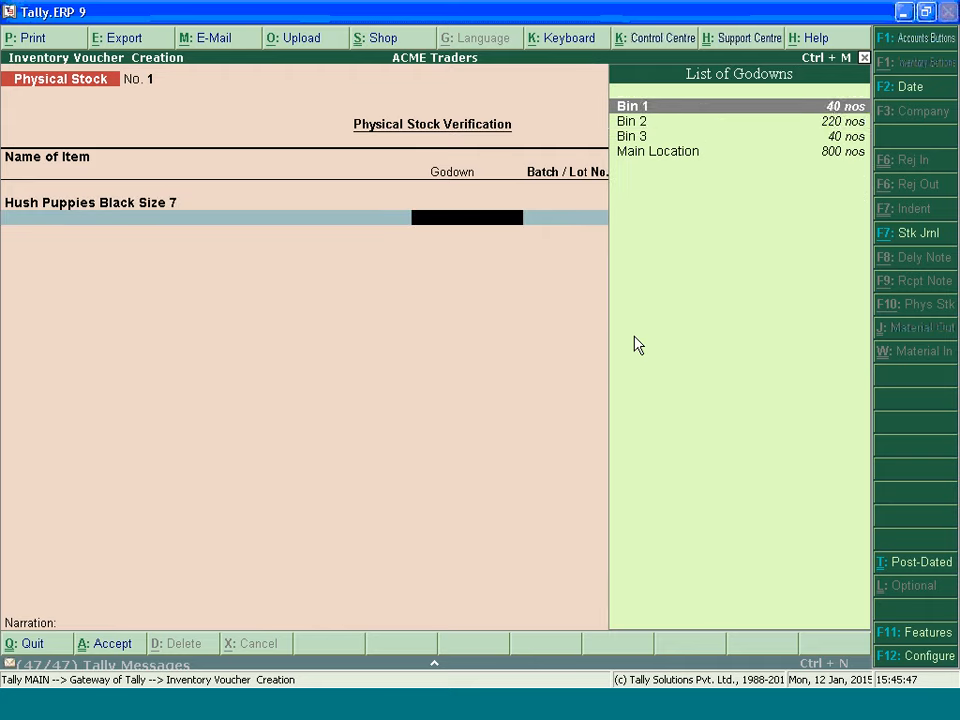
{"action": "key", "text": "Down"}
{"action": "key", "text": "Return"}
{"action": "type", "text": "2"}
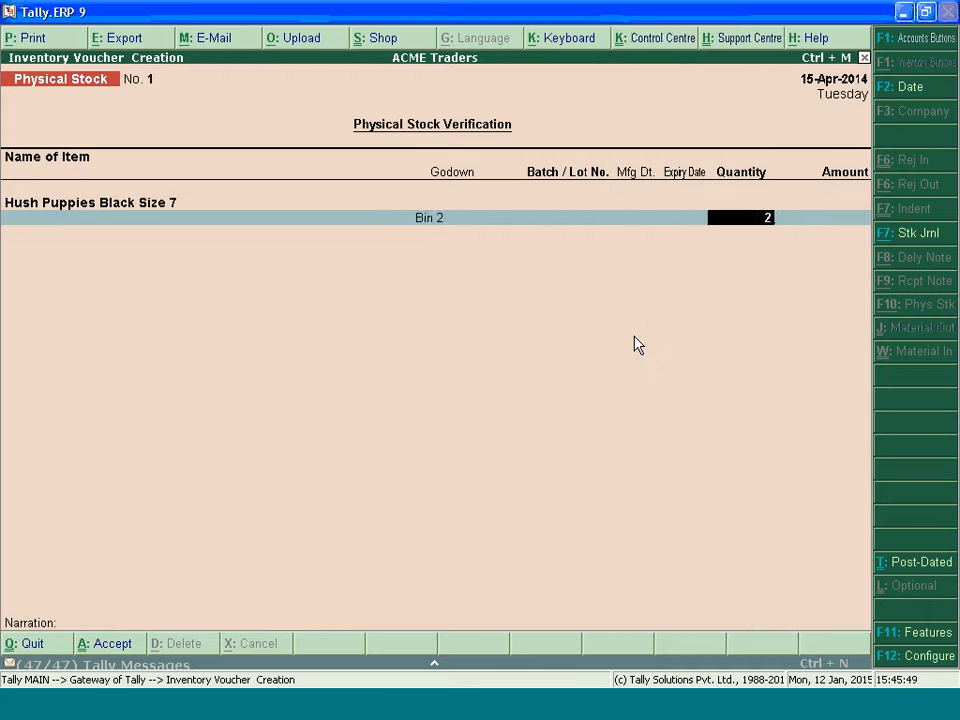
{"action": "type", "text": "0"}
{"action": "key", "text": "Return"}
{"action": "key", "text": "Return"}
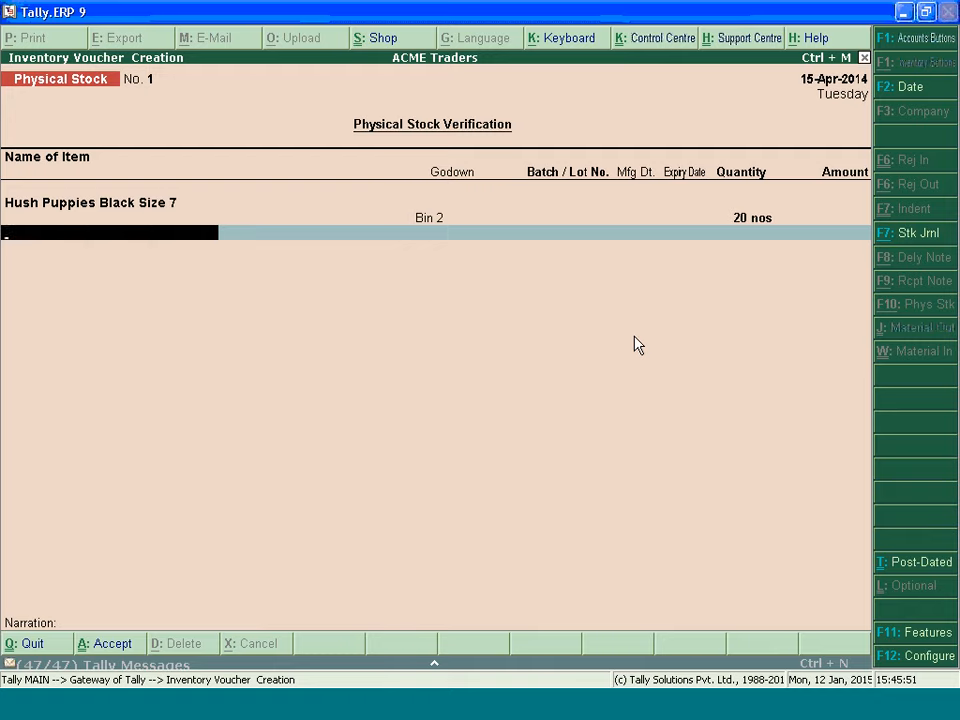
Enter a physical stock count of 99 nos for Cinderalla Shoes Size 5 in godown Bin 1.
{"action": "key", "text": "Down"}
{"action": "key", "text": "Down"}
{"action": "key", "text": "Up"}
{"action": "key", "text": "Return"}
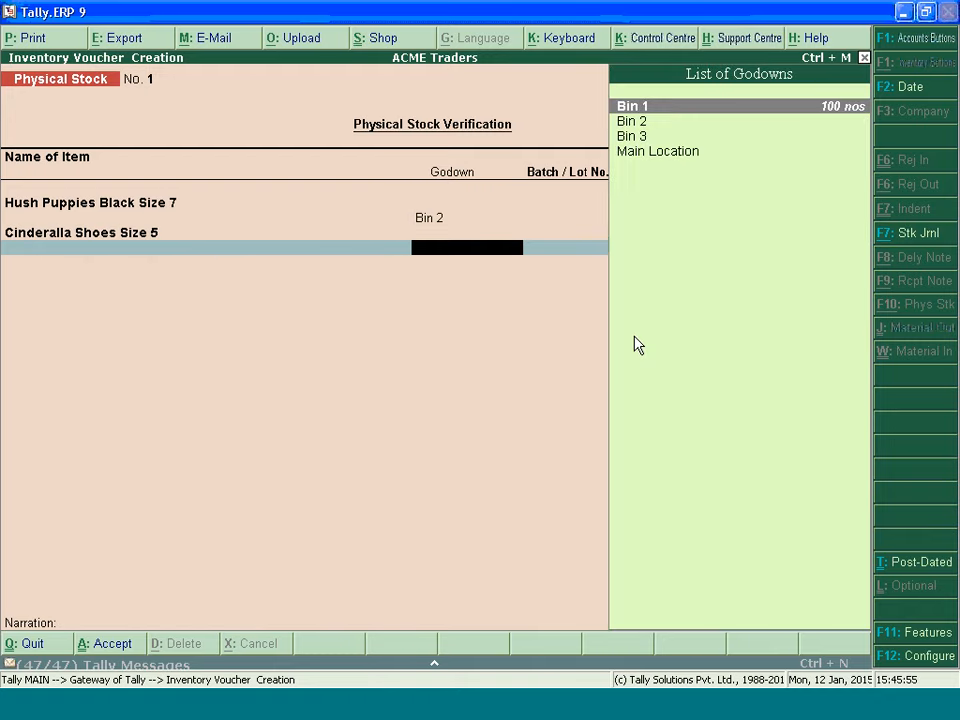
{"action": "key", "text": "Down"}
{"action": "key", "text": "Up"}
{"action": "key", "text": "Return"}
{"action": "type", "text": "9"}
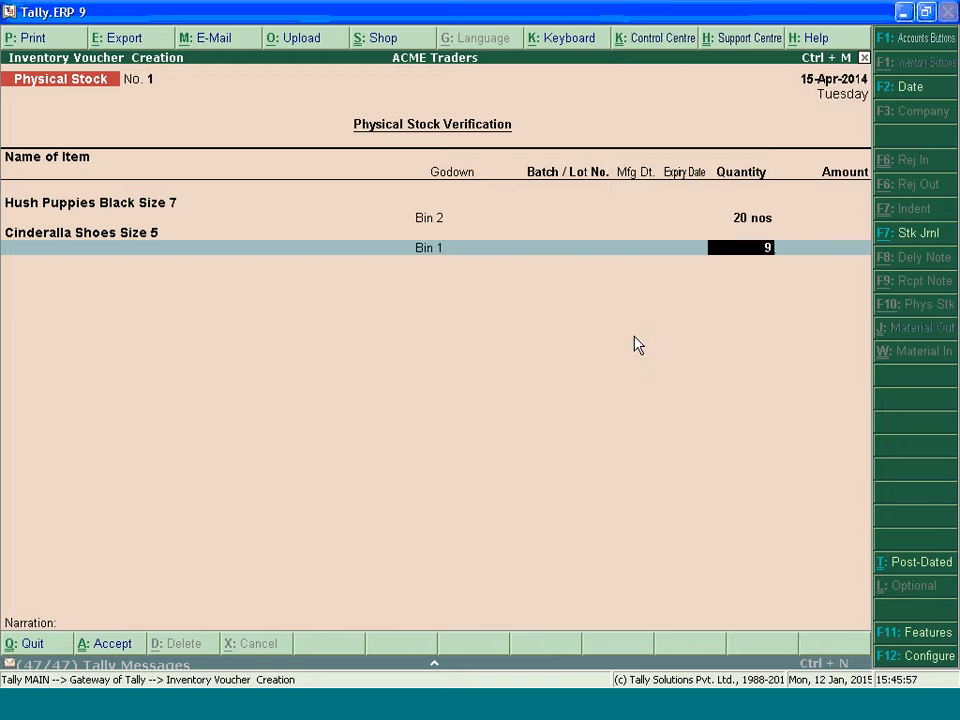
{"action": "type", "text": "9"}
{"action": "key", "text": "Return"}
End the item list and save the Physical Stock voucher without a narration.
{"action": "key", "text": "Return"}
{"action": "key", "text": "Return"}
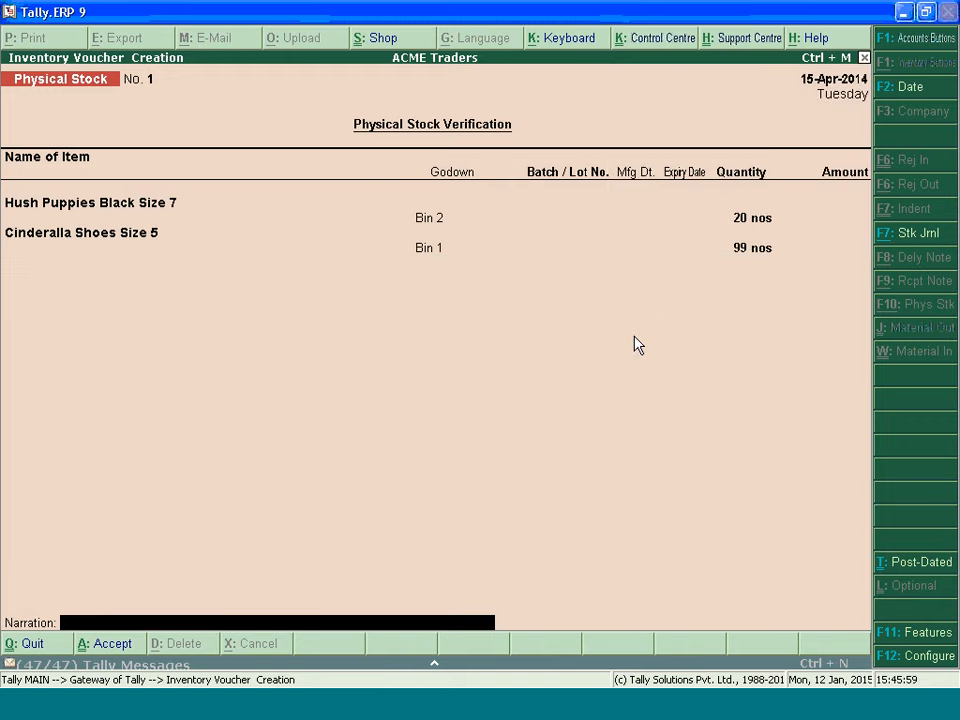
{"action": "key", "text": "Return"}
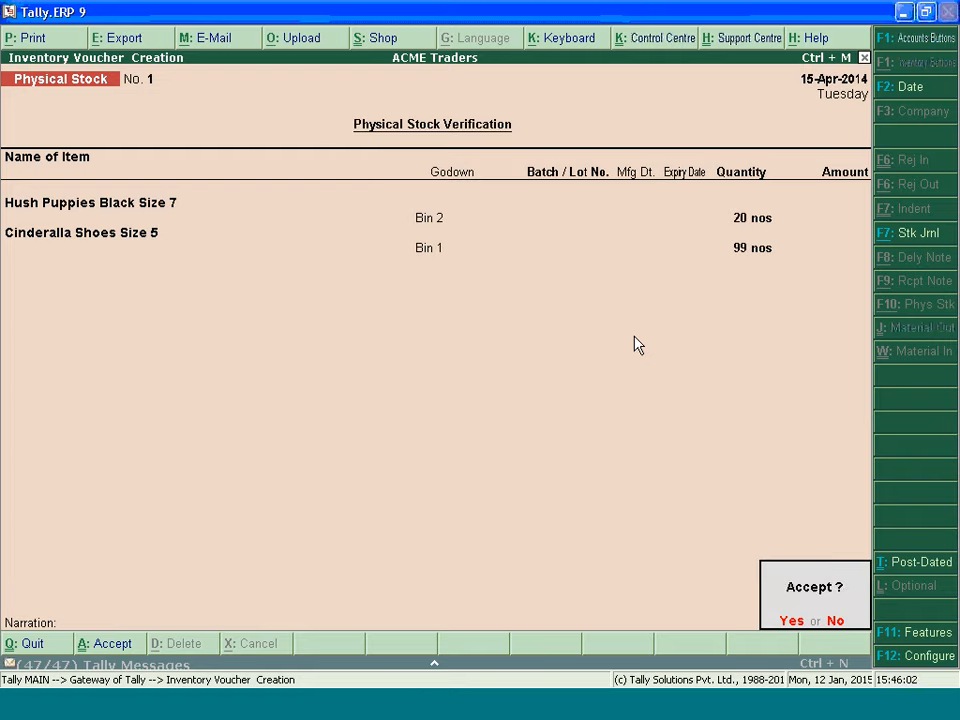
{"action": "key", "text": "Return"}
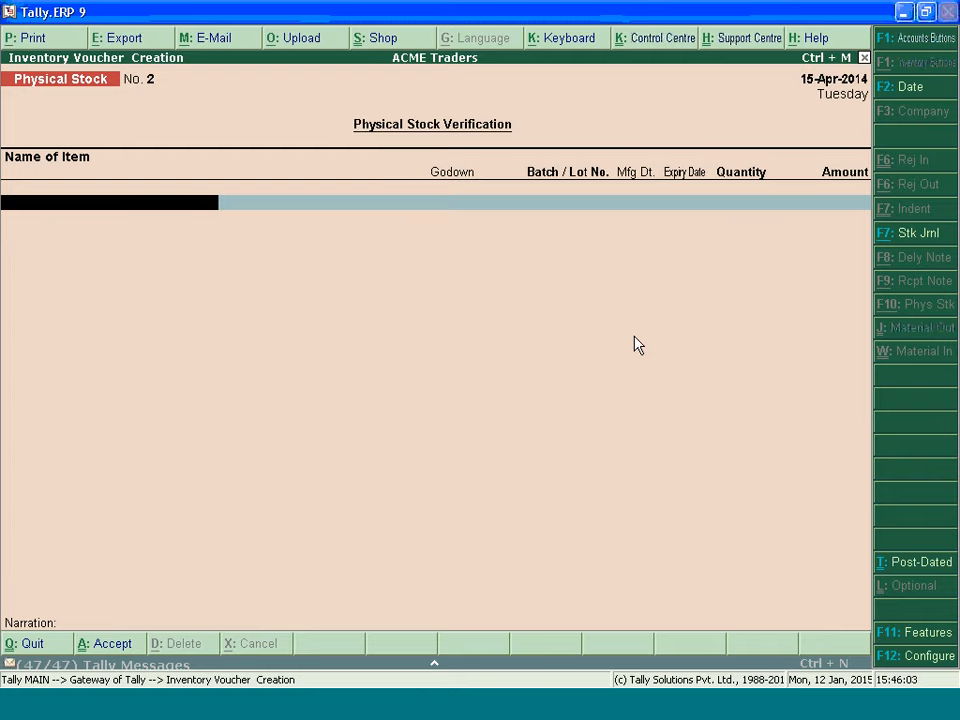
Open the Stock Summary in detailed format and configure it to expand all levels.
{"action": "key", "text": "Escape"}
{"action": "key", "text": "s"}
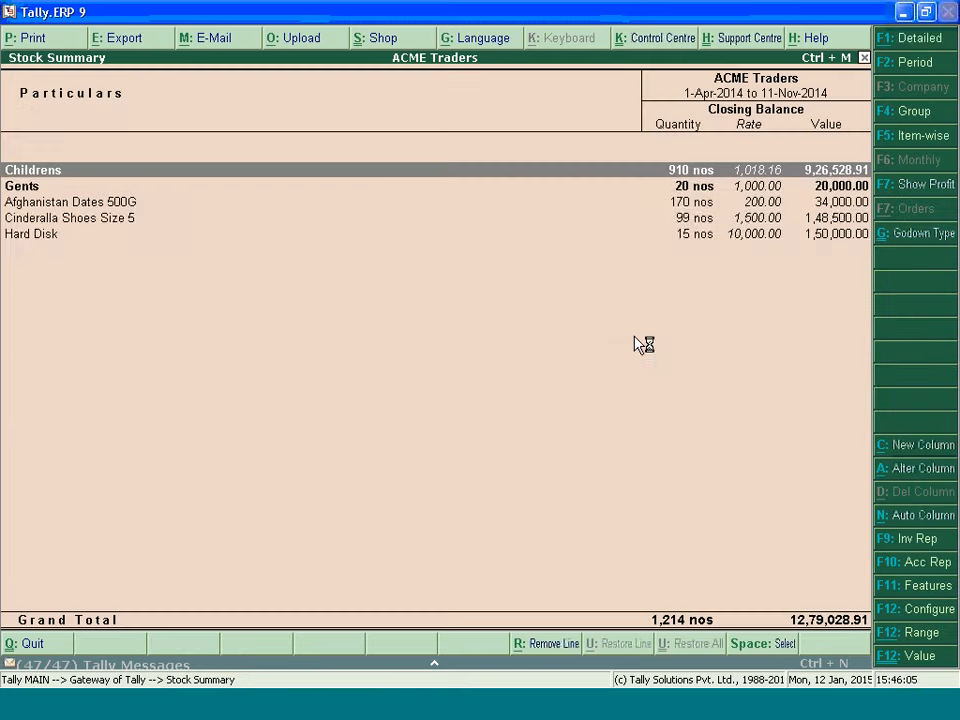
{"action": "key", "text": "alt+F1"}
{"action": "key", "text": "F12"}
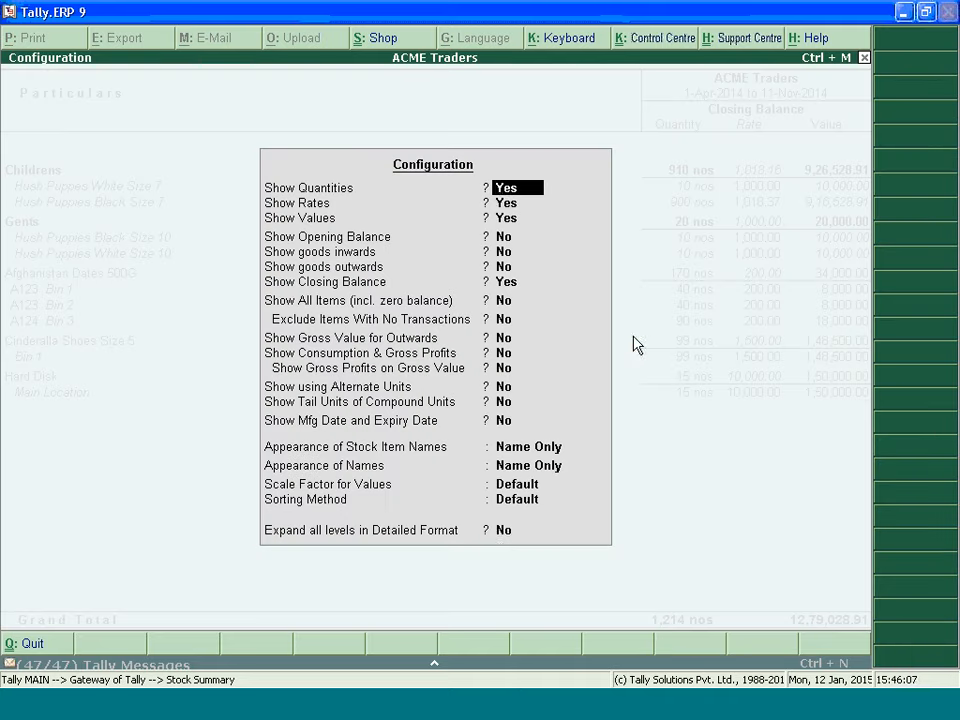
{"action": "left_click", "coordinate": [503, 531]}
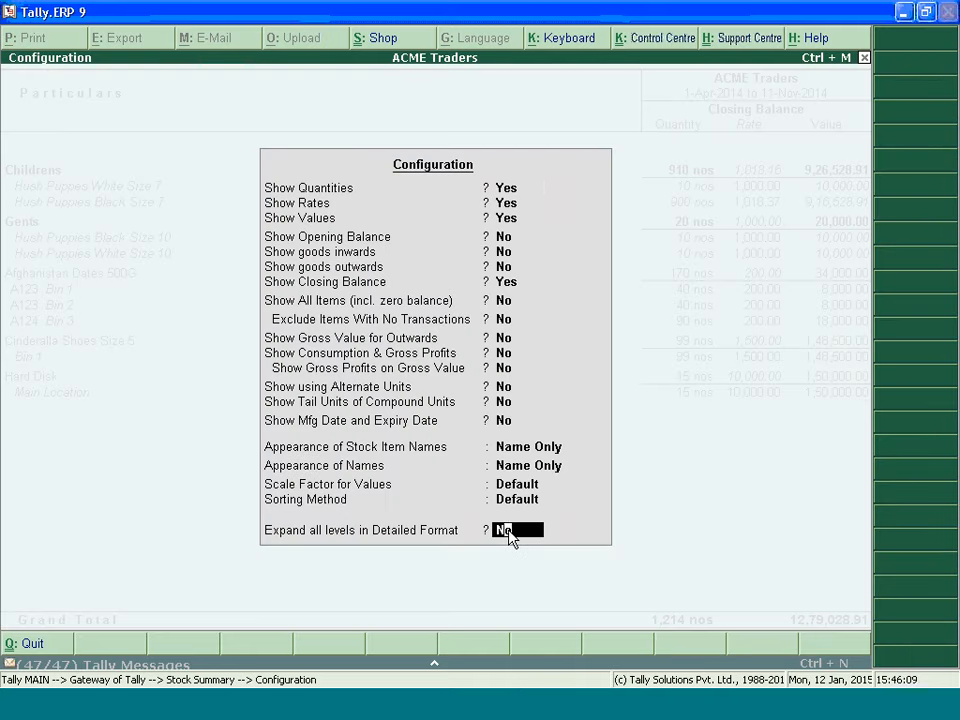
{"action": "key", "text": "Return"}
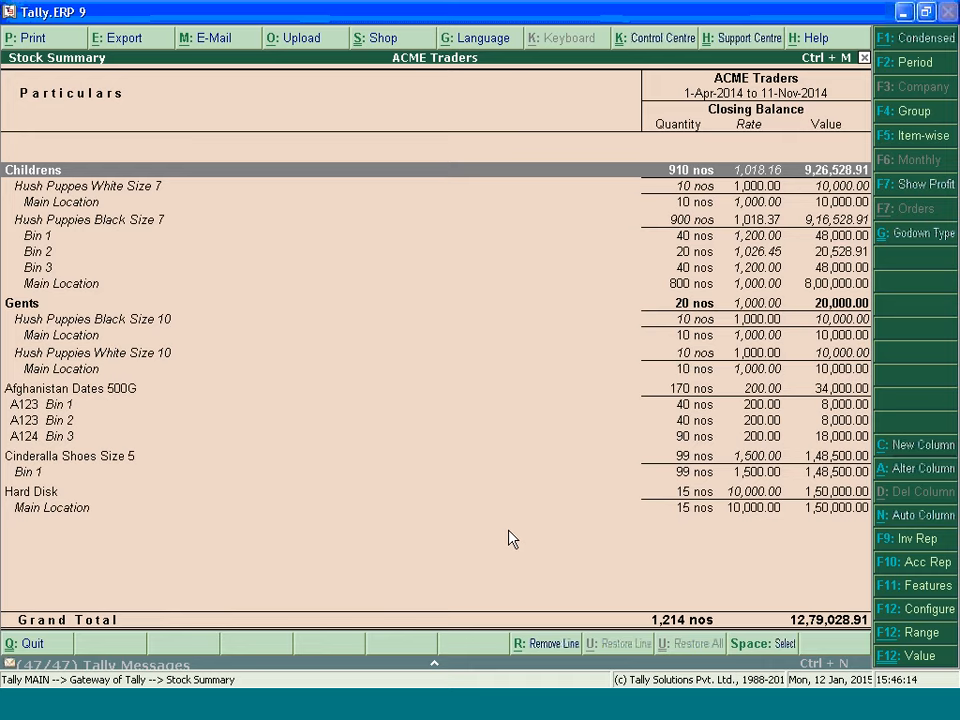
Examine the quantity, rate and value of Hush Puppies Black Size 7 in Bin 2 and Cinderalla Shoes Size 5 in Bin 1.
{"action": "key", "text": "Down"}
{"action": "key", "text": "Down"}
{"action": "key", "text": "Down"}
{"action": "key", "text": "Down"}
{"action": "key", "text": "Down"}
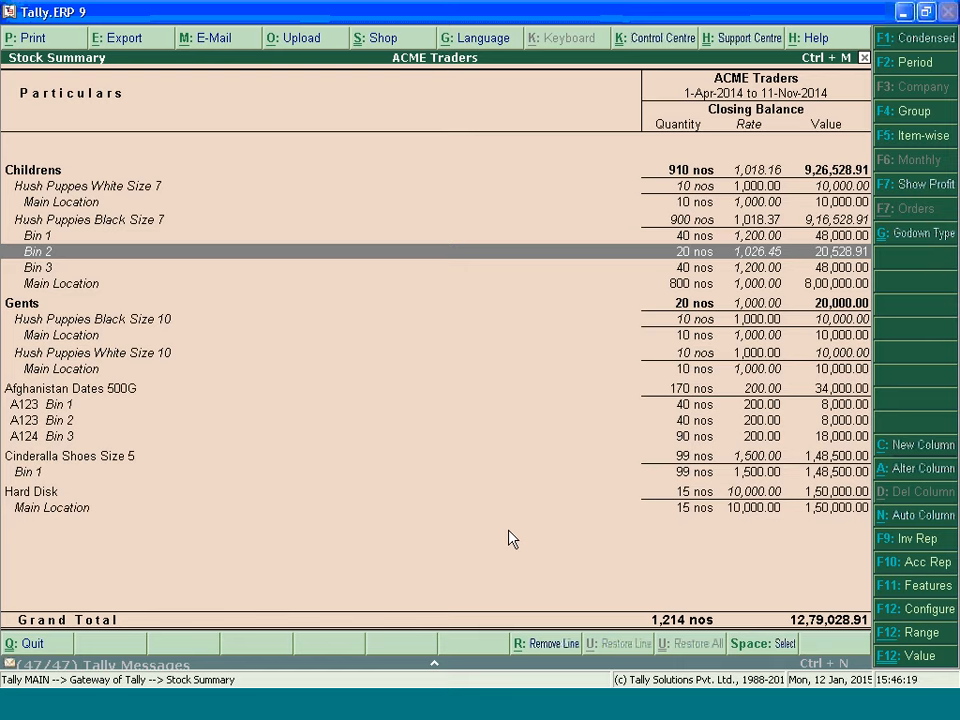
{"action": "key", "text": "Down"}
{"action": "key", "text": "Down"}
{"action": "key", "text": "Down"}
{"action": "key", "text": "Down"}
{"action": "key", "text": "Down"}
{"action": "key", "text": "Down"}
{"action": "key", "text": "Down"}
{"action": "key", "text": "Down"}
{"action": "key", "text": "Down"}
{"action": "key", "text": "Down"}
{"action": "key", "text": "Down"}
{"action": "key", "text": "Down"}
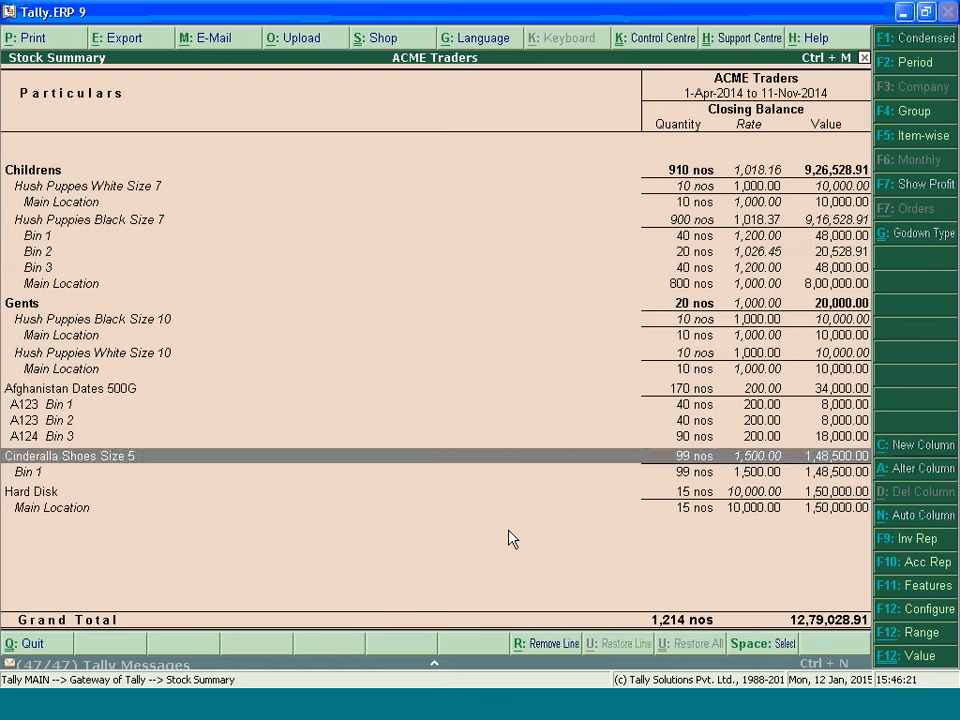
{"action": "key", "text": "Down"}
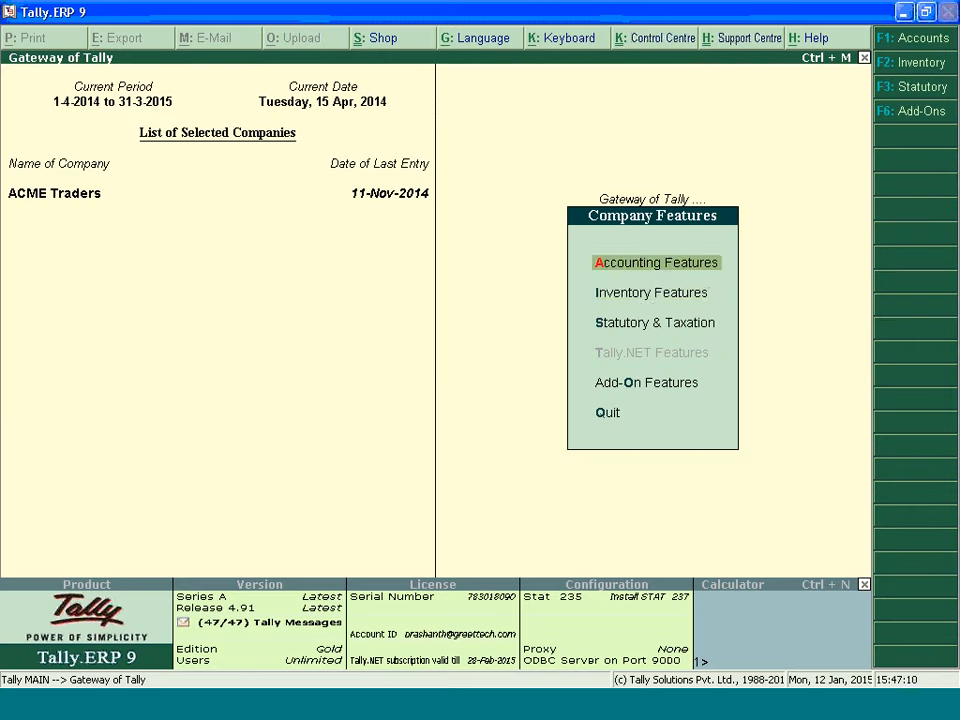
Open the company's Inventory Features and check the batch-wise details and batch expiry date settings.
{"action": "key", "text": "Down"}
{"action": "key", "text": "Return"}
{"action": "key", "text": "Return"}
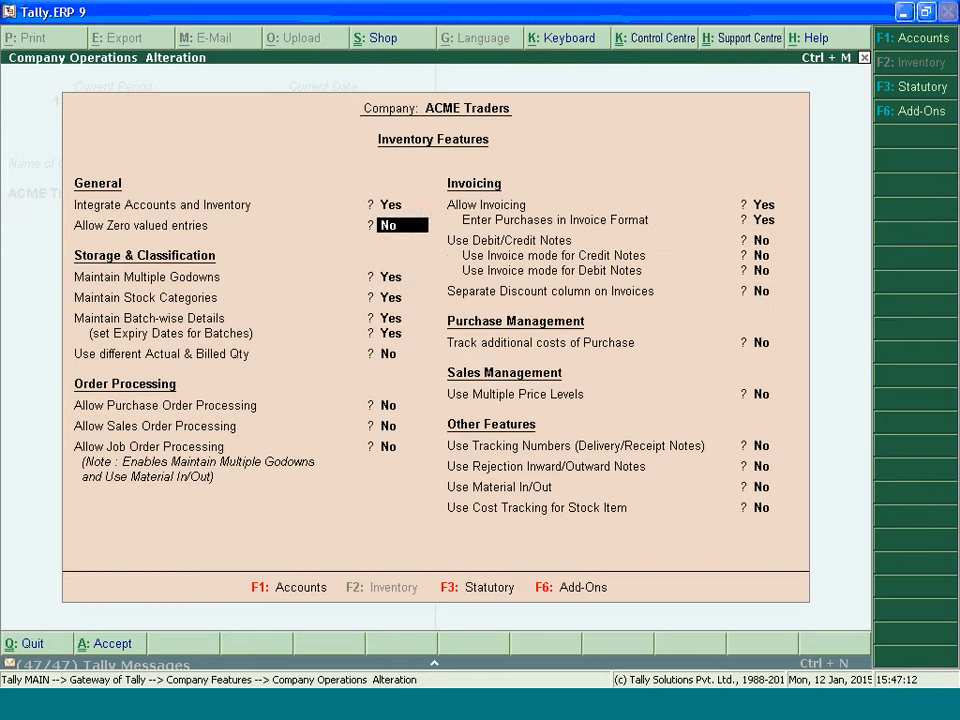
{"action": "key", "text": "Return"}
{"action": "key", "text": "Return"}
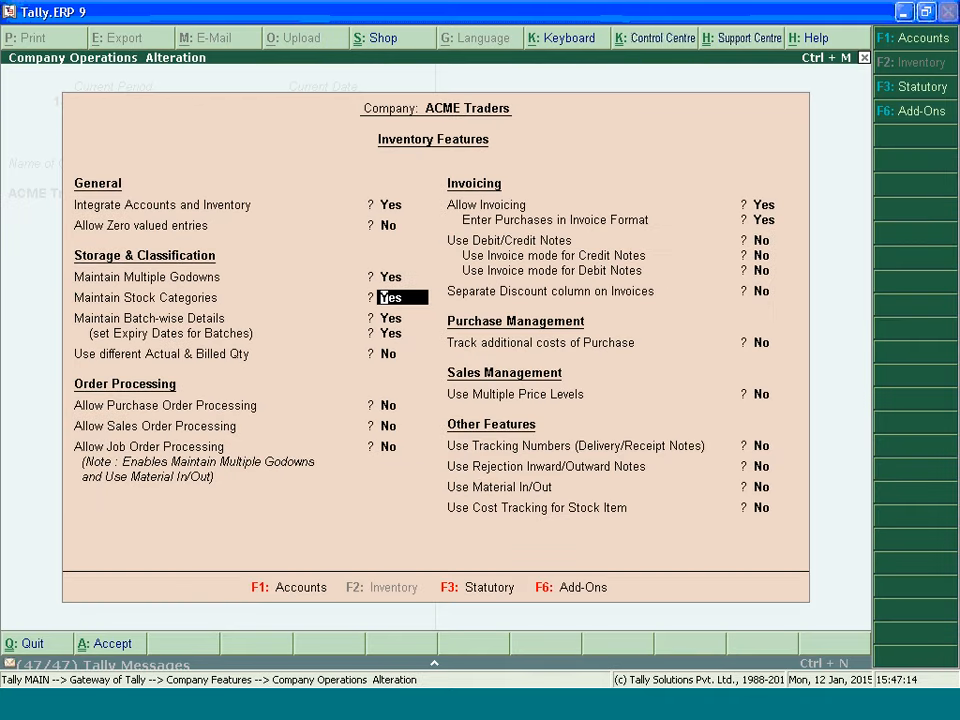
{"action": "key", "text": "Return"}
{"action": "key", "text": "Return"}
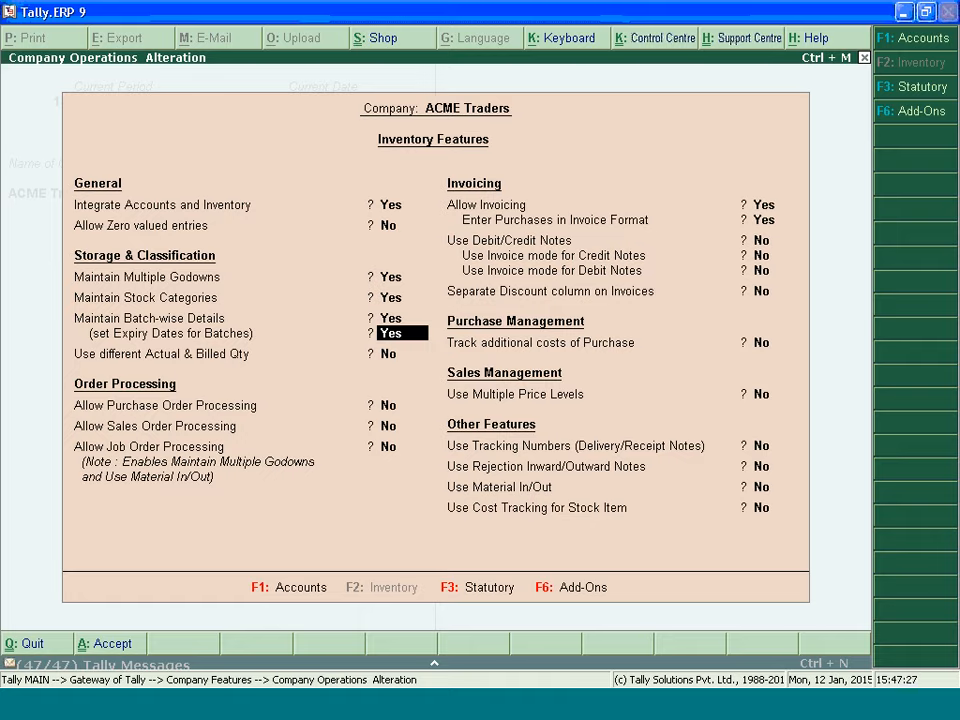
Go past the order processing and invoicing options unchanged and save the Inventory Features.
{"action": "key", "text": "Return"}
{"action": "key", "text": "Return"}
{"action": "key", "text": "Return"}
{"action": "key", "text": "Return"}
{"action": "key", "text": "Return"}
{"action": "key", "text": "Return"}
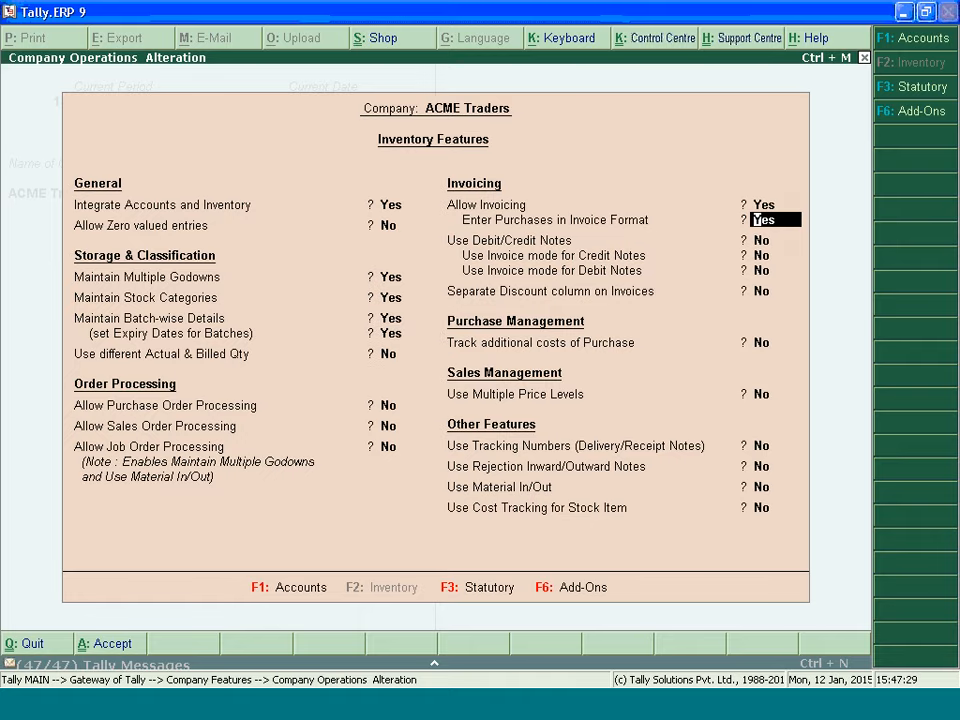
{"action": "key", "text": "ctrl+a"}
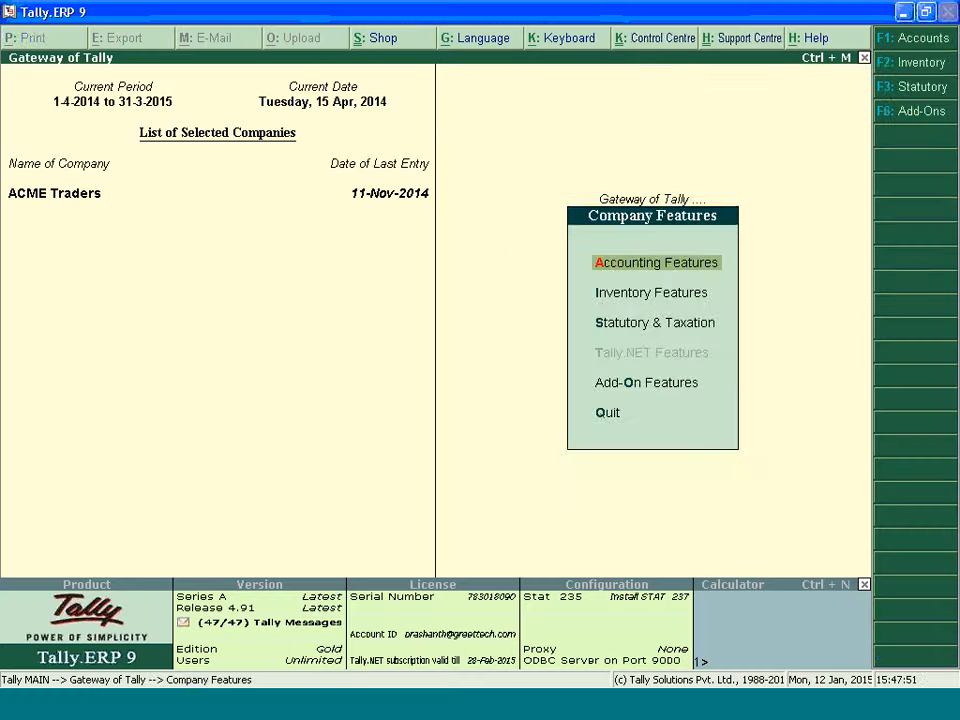
Return to the Gateway of Tally and open the Inventory Info masters.
{"action": "key", "text": "Escape"}
{"action": "key", "text": "d"}
{"action": "key", "text": "Escape"}
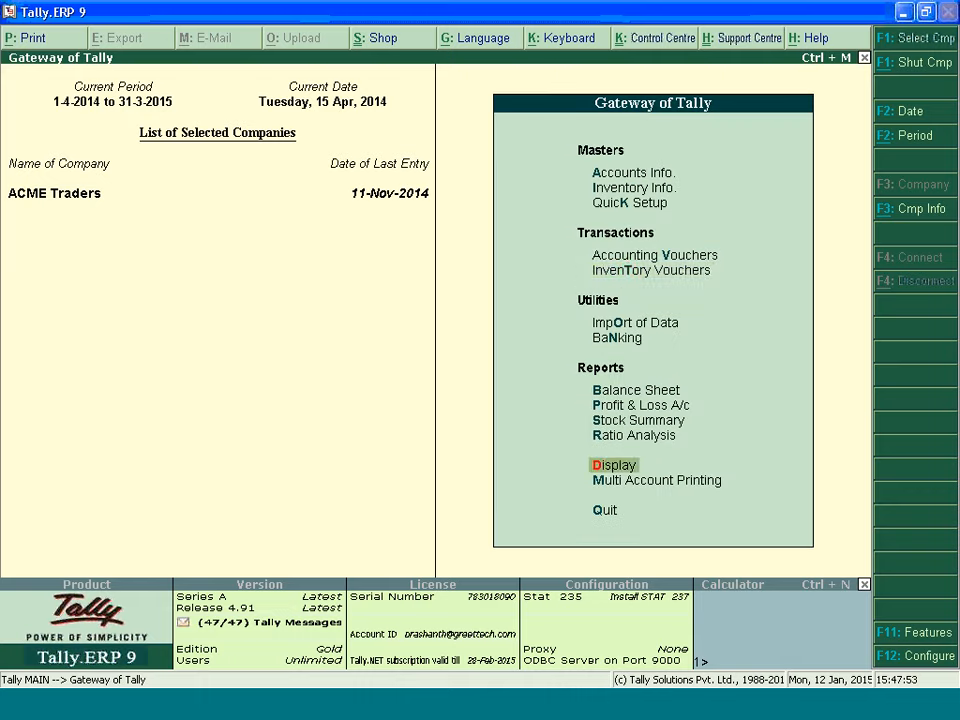
{"action": "key", "text": "Up"}
{"action": "key", "text": "Up"}
{"action": "key", "text": "Up"}
{"action": "key", "text": "Up"}
{"action": "key", "text": "Up"}
{"action": "key", "text": "Up"}
{"action": "key", "text": "Up"}
{"action": "key", "text": "Up"}
{"action": "key", "text": "Up"}
{"action": "key", "text": "Up"}
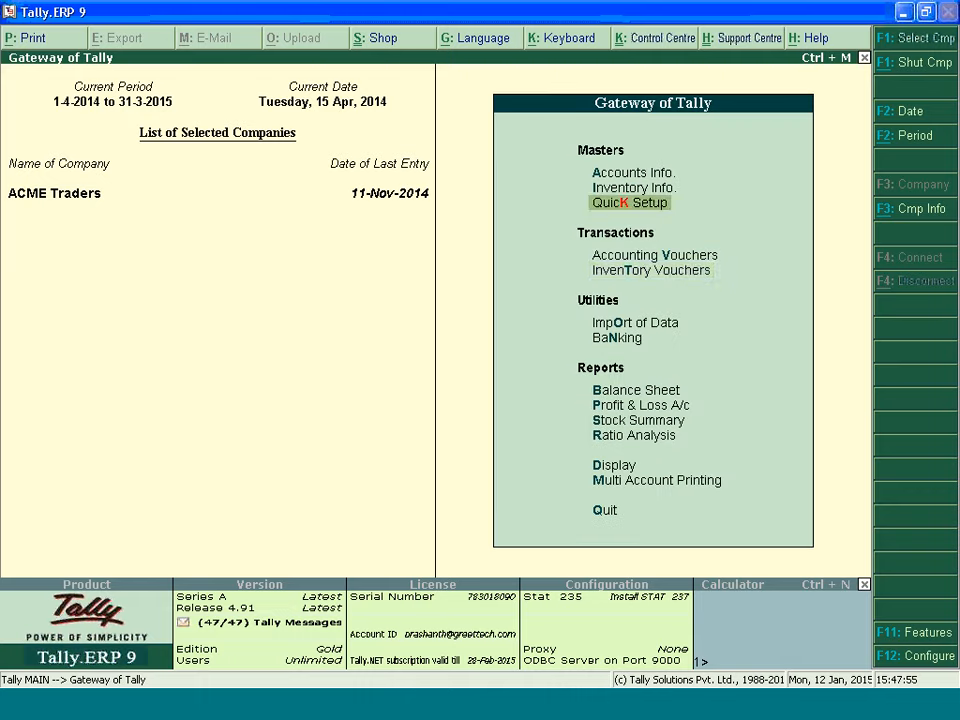
{"action": "key", "text": "Return"}
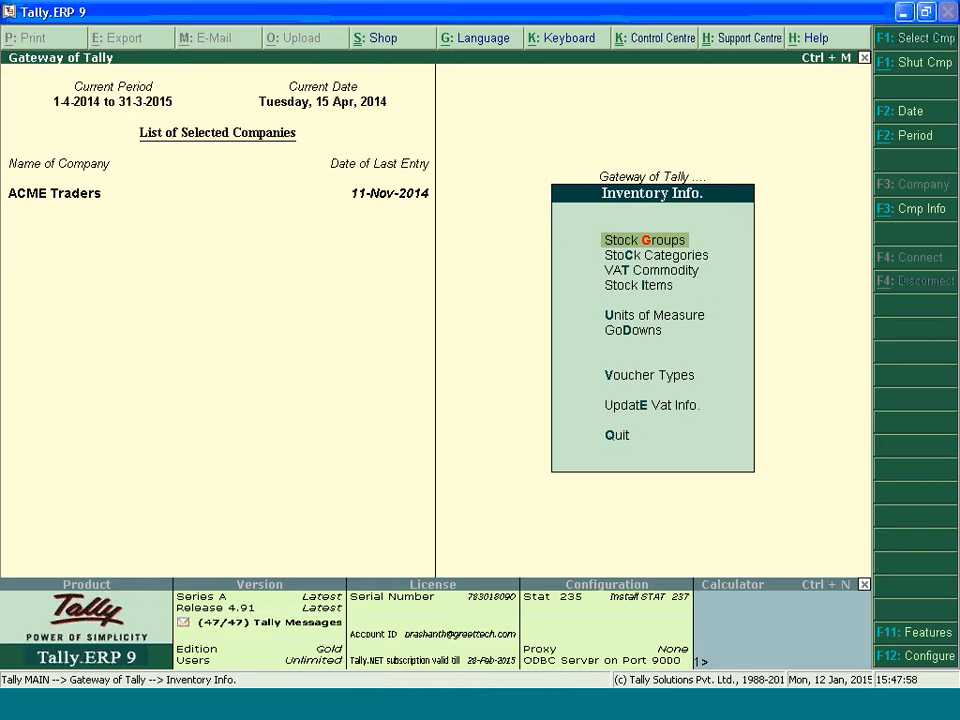
Open the single stock item Afghanistan Dates 500G for alteration.
{"action": "key", "text": "Down"}
{"action": "key", "text": "Down"}
{"action": "key", "text": "Down"}
{"action": "key", "text": "Return"}
{"action": "key", "text": "Down"}
{"action": "key", "text": "Down"}
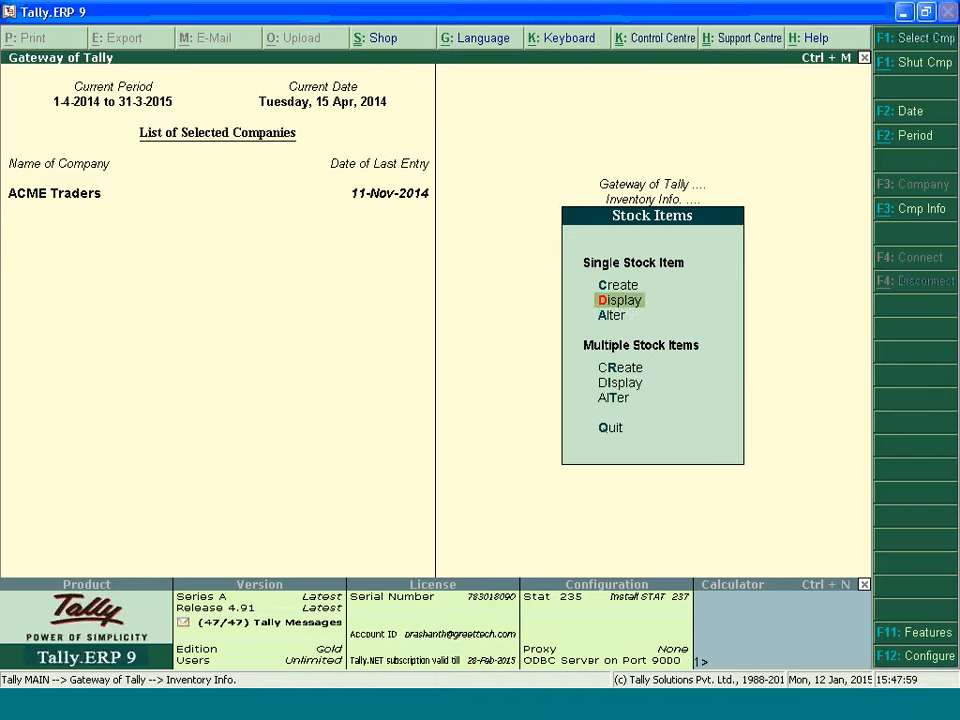
{"action": "key", "text": "Return"}
{"action": "key", "text": "Return"}
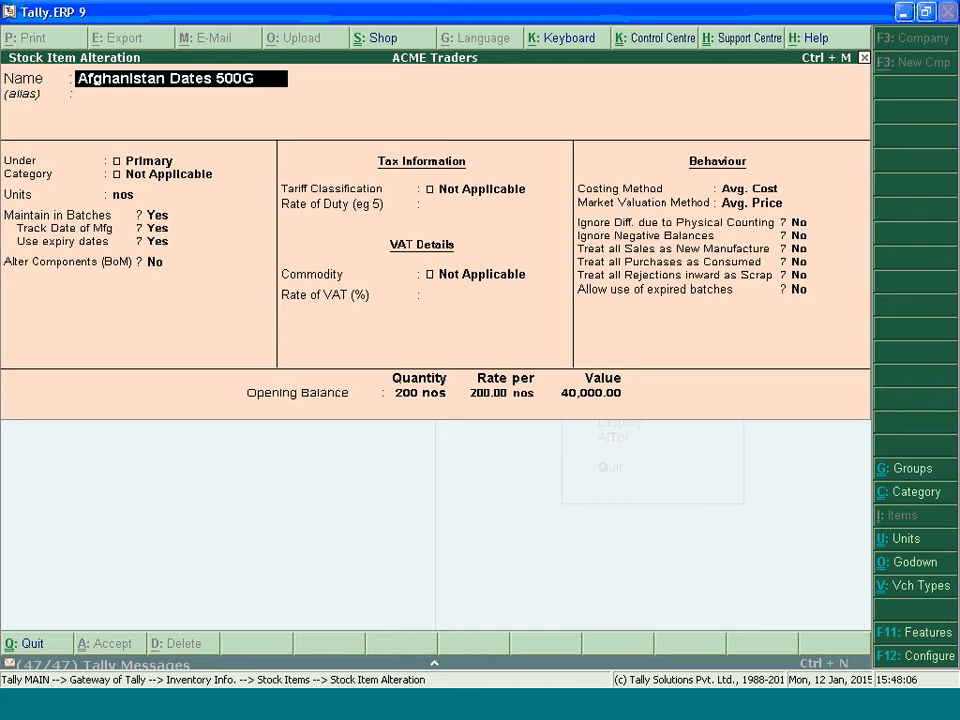
Check the group, category, unit, batch, manufacturing date and expiry date settings of Afghanistan Dates 500G.
{"action": "key", "text": "Return"}
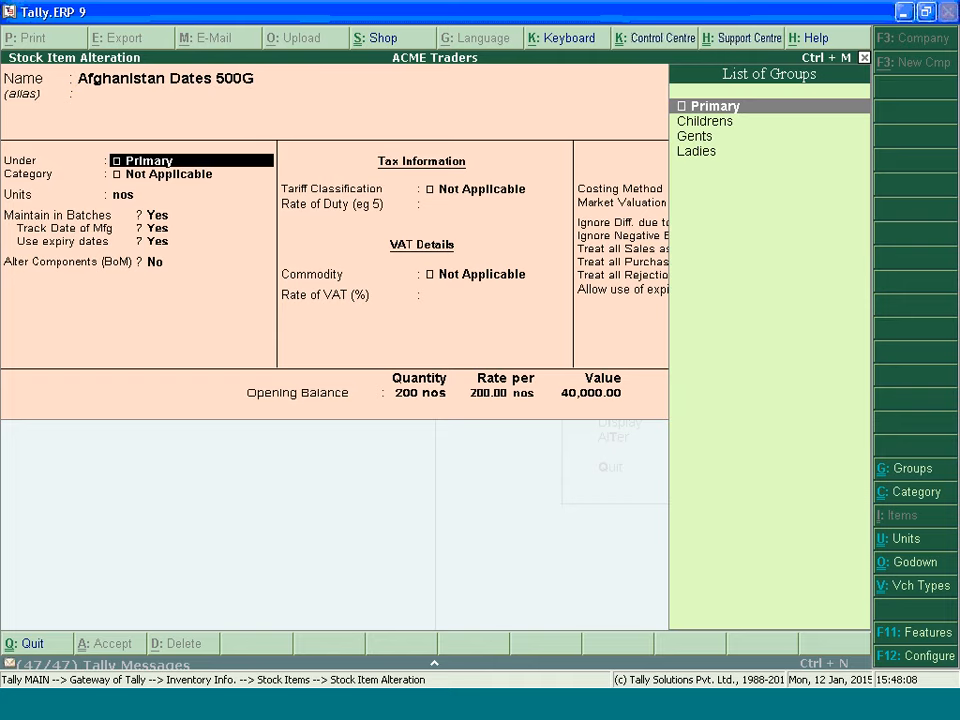
{"action": "key", "text": "Return"}
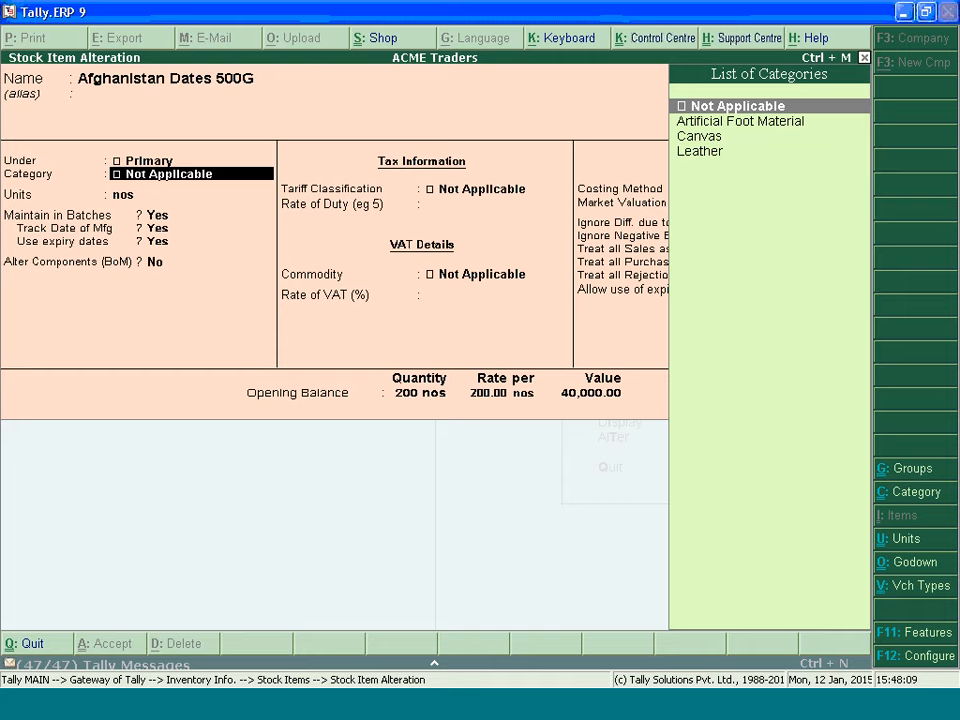
{"action": "key", "text": "Return"}
{"action": "key", "text": "Return"}
{"action": "key", "text": "BackSpace"}
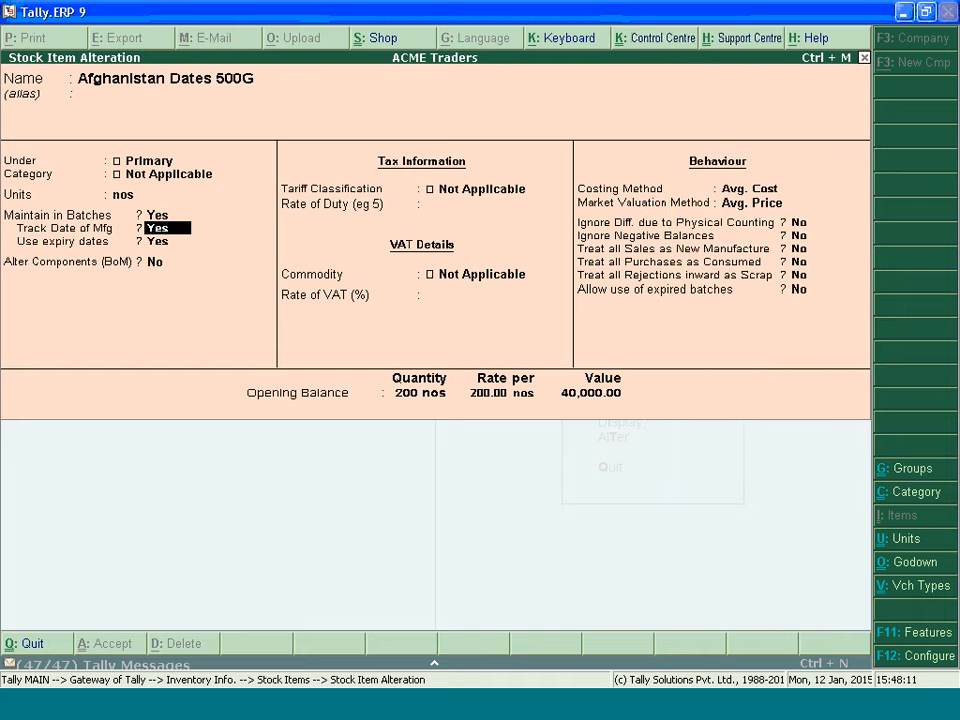
{"action": "key", "text": "BackSpace"}
{"action": "key", "text": "Return"}
{"action": "key", "text": "Return"}
{"action": "key", "text": "Return"}
Go past the item's tax and VAT fields and open the godown and batch allocations of its opening balance.
{"action": "key", "text": "Return"}
{"action": "key", "text": "Return"}
{"action": "key", "text": "Return"}
{"action": "key", "text": "Return"}
{"action": "key", "text": "Return"}
{"action": "key", "text": "Return"}
{"action": "key", "text": "Return"}
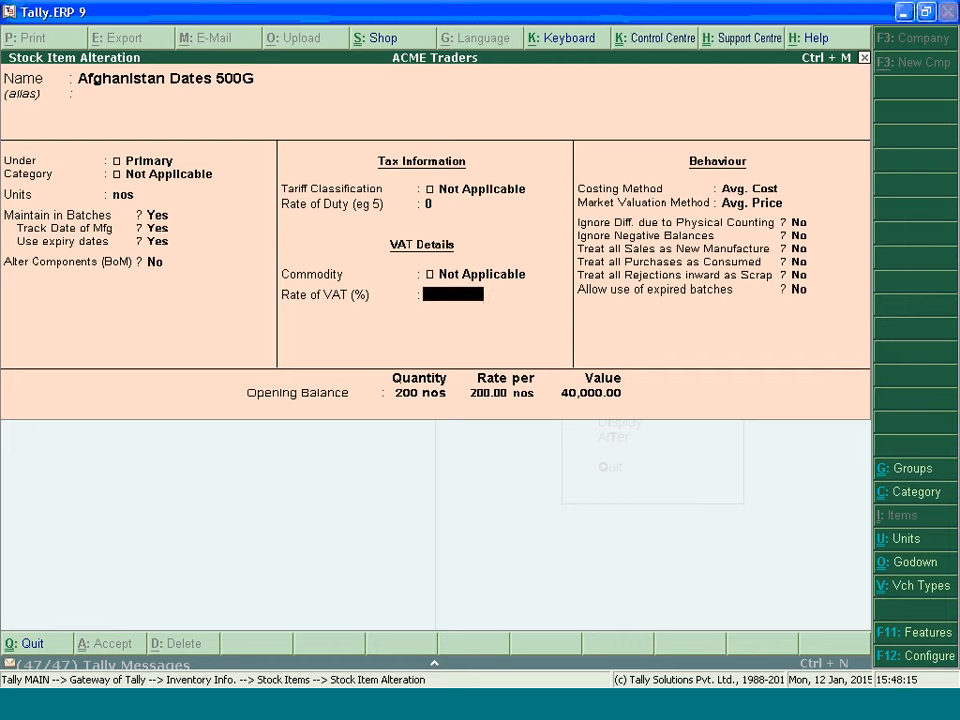
{"action": "key", "text": "Return"}
{"action": "key", "text": "Return"}
{"action": "key", "text": "Return"}
{"action": "key", "text": "Return"}
{"action": "key", "text": "Return"}
{"action": "key", "text": "Return"}
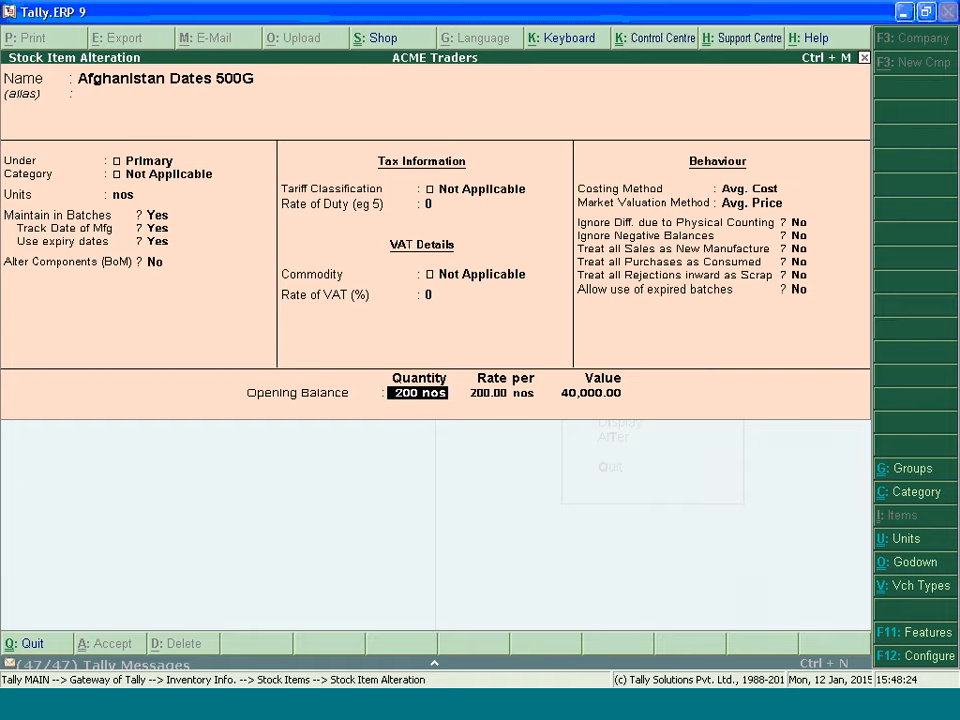
{"action": "key", "text": "Return"}
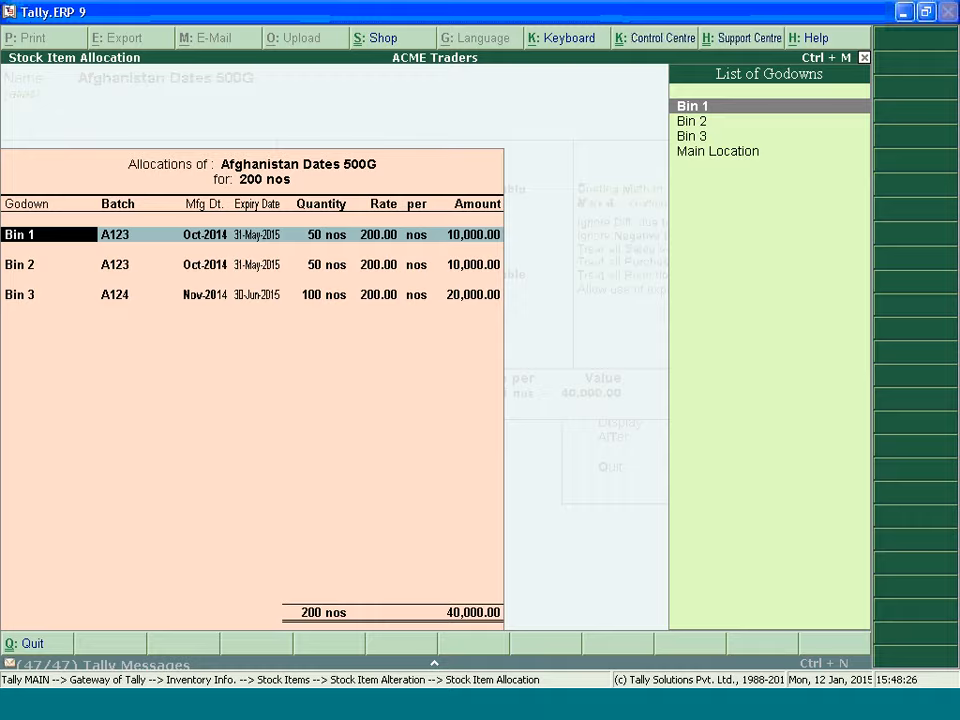
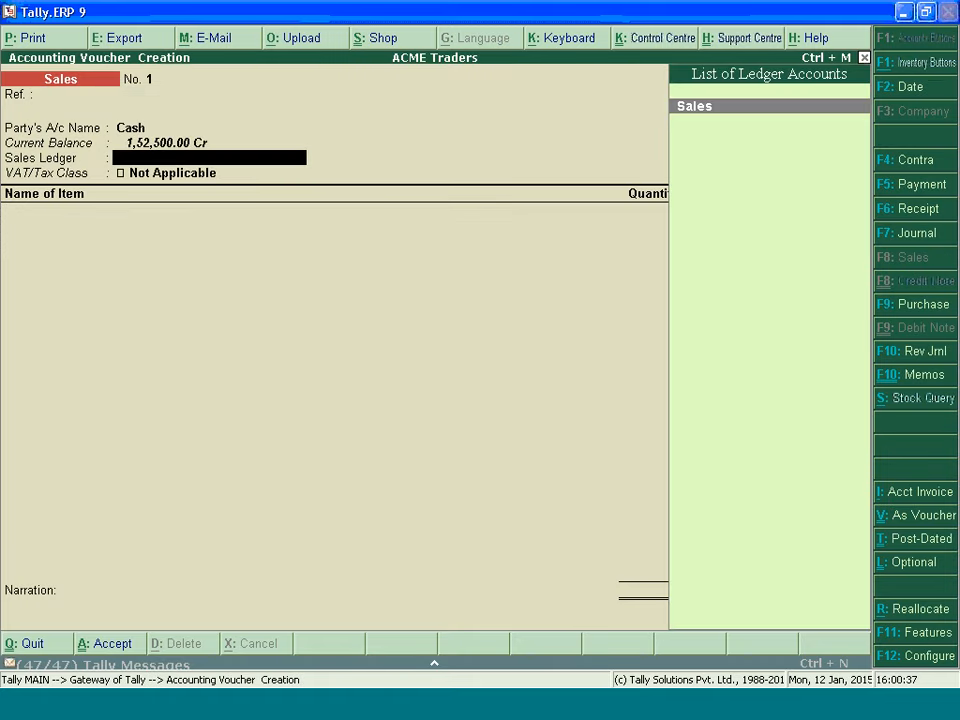
Choose Sales as the sales ledger of the cash sales voucher and bring up the stock item list.
{"action": "key", "text": "Return"}
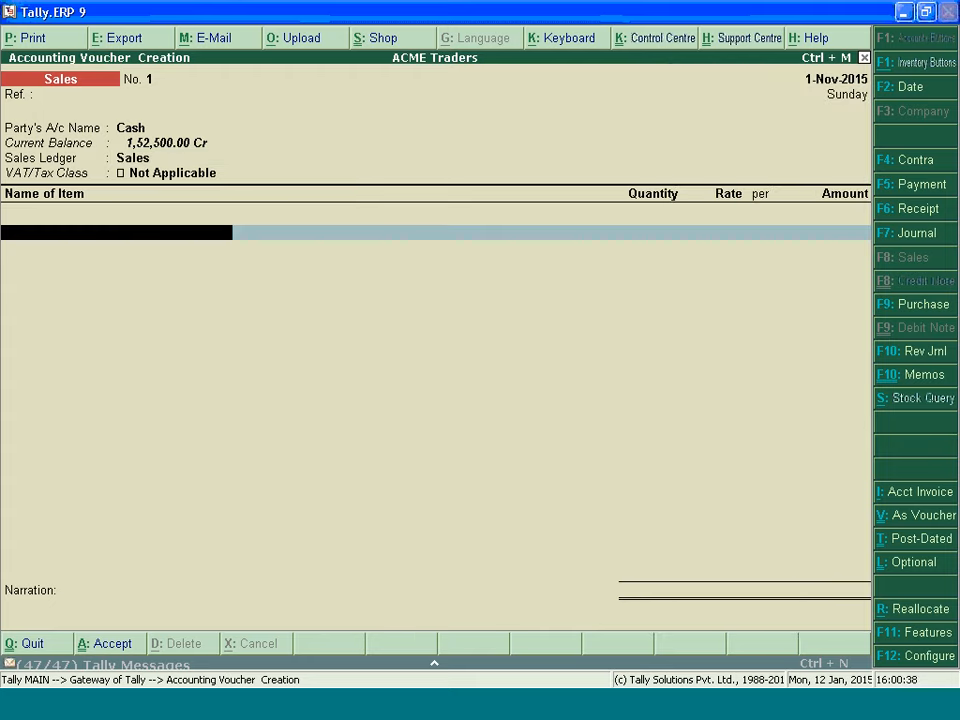
{"action": "key", "text": "space"}
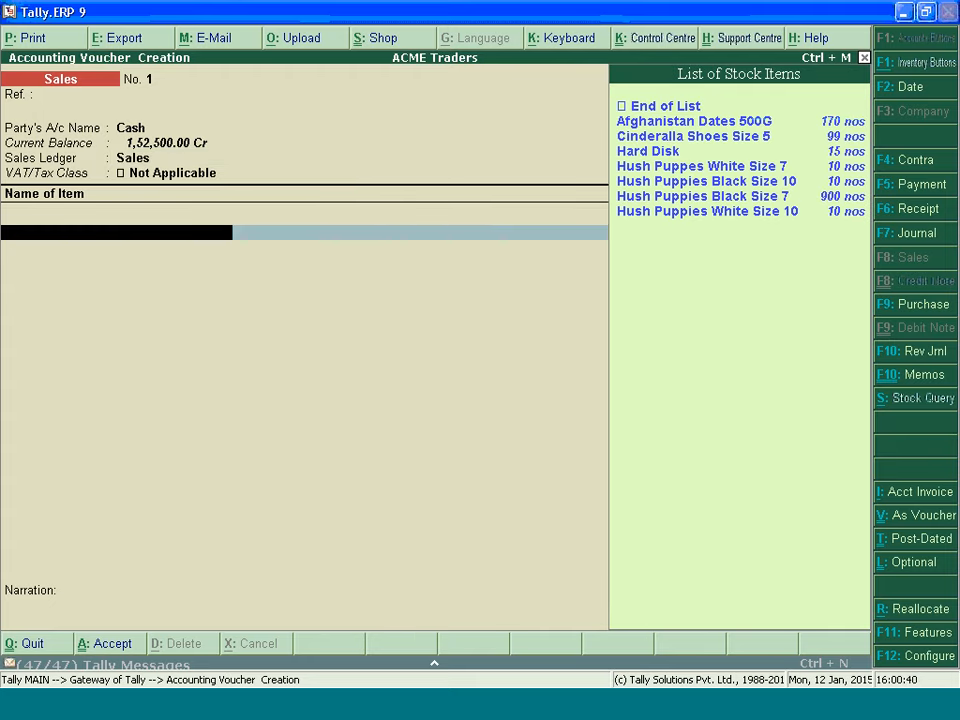
{"action": "key", "text": "Down"}
{"action": "key", "text": "Down"}
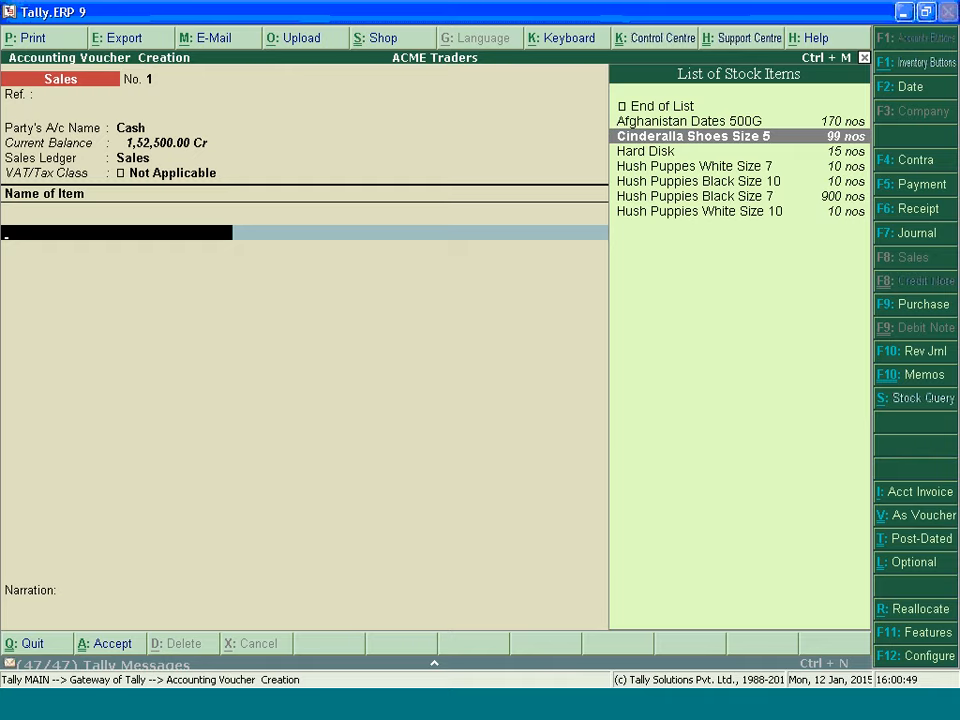
Start creating a new stock item from within the sales voucher and name it Mother Board.
{"action": "key", "text": "alt+c"}
{"action": "type", "text": "MotherB"}
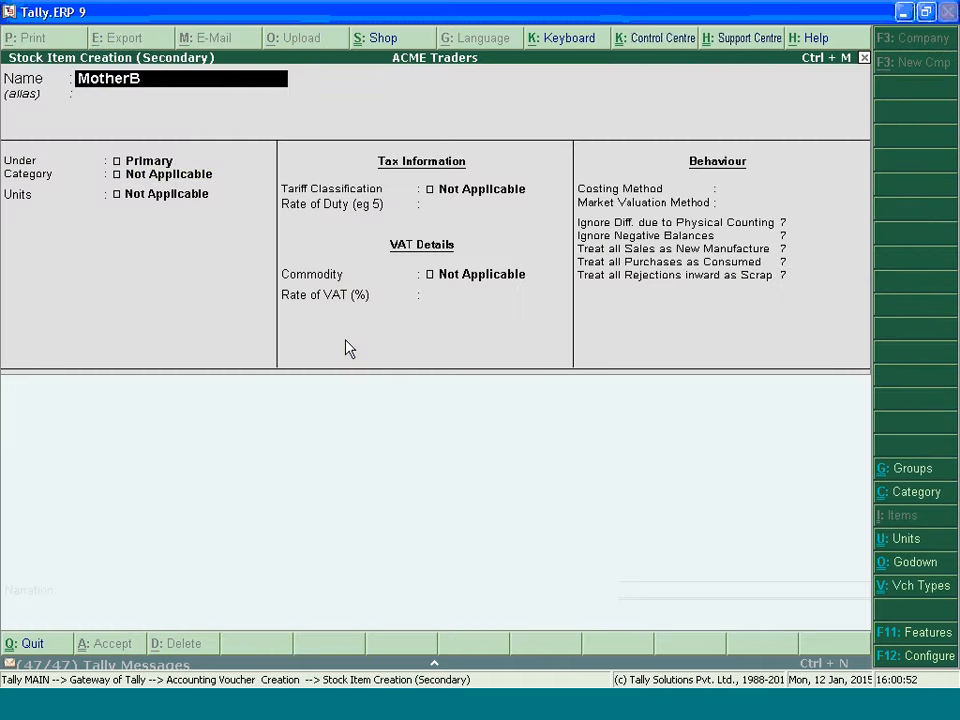
{"action": "type", "text": "oa"}
{"action": "type", "text": "\\"}
{"action": "key", "text": "BackSpace"}
{"action": "key", "text": "BackSpace"}
{"action": "key", "text": "BackSpace"}
{"action": "key", "text": "BackSpace"}
{"action": "type", "text": "Board"}
{"action": "key", "text": "Return"}
{"action": "key", "text": "Return"}
Place the Mother Board item under the Primary group with category Not Applicable and set its unit to nos.
{"action": "key", "text": "Return"}
{"action": "key", "text": "Return"}
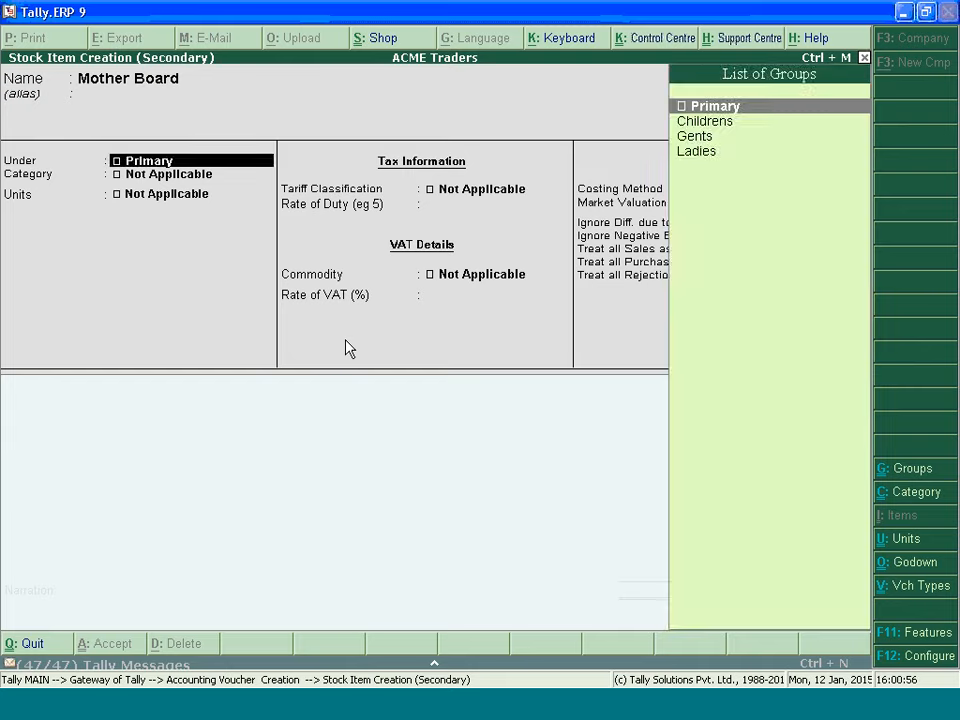
{"action": "key", "text": "Down"}
{"action": "key", "text": "Return"}
{"action": "key", "text": "Return"}
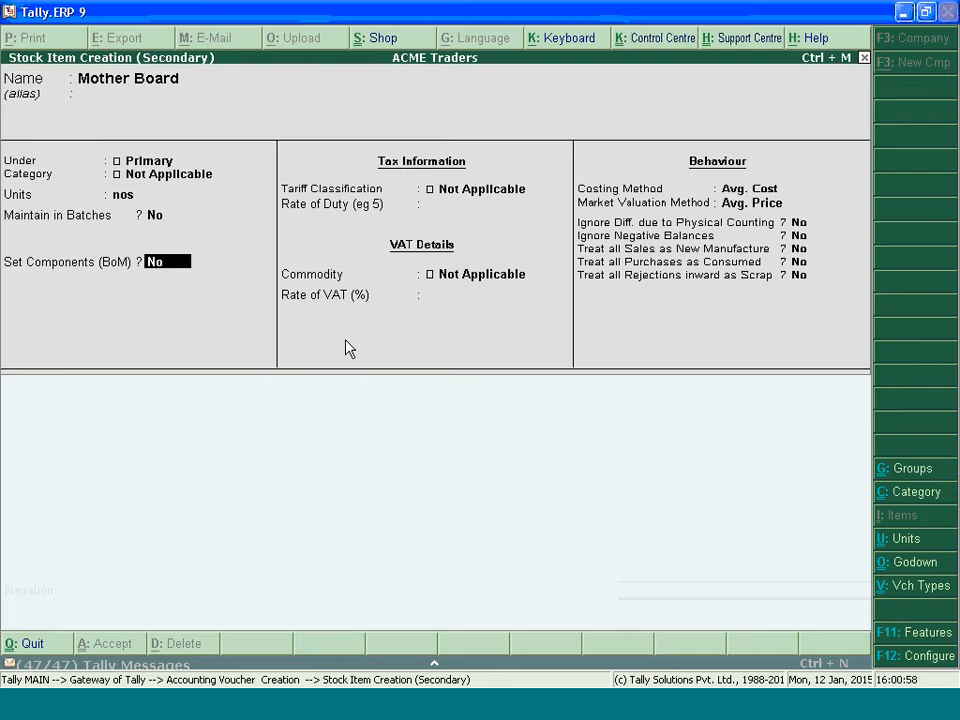
Keep the item's default components, tax and VAT settings and save the Mother Board stock item.
{"action": "key", "text": "Return"}
{"action": "key", "text": "Return"}
{"action": "key", "text": "Return"}
{"action": "key", "text": "Return"}
{"action": "key", "text": "Return"}
{"action": "key", "text": "Return"}
{"action": "key", "text": "Return"}
{"action": "key", "text": "Return"}
{"action": "key", "text": "Return"}
{"action": "key", "text": "Return"}
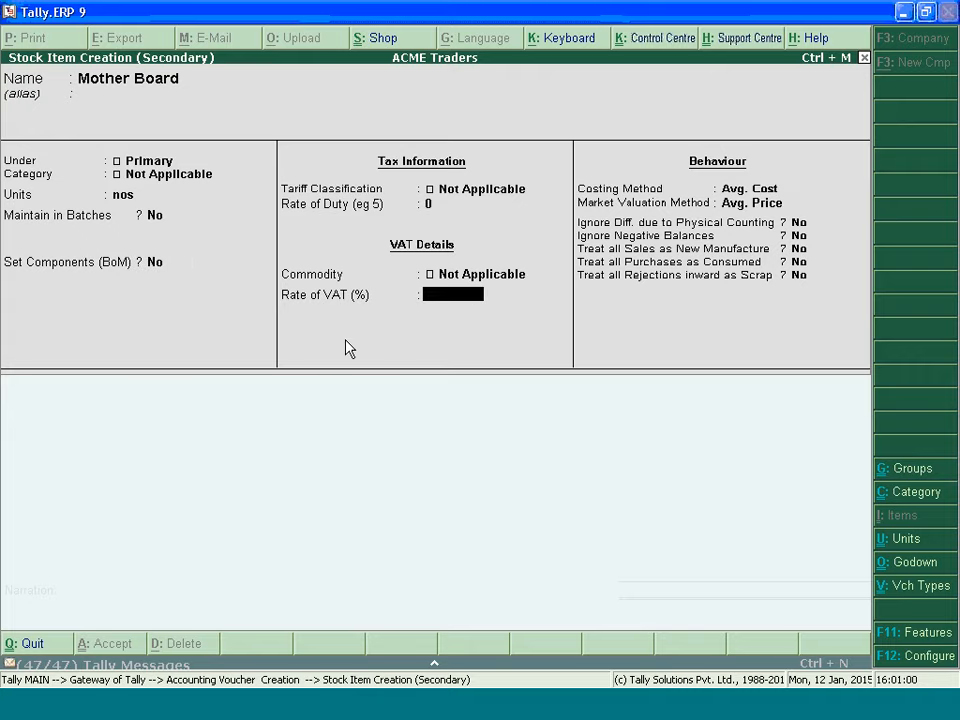
{"action": "key", "text": "Return"}
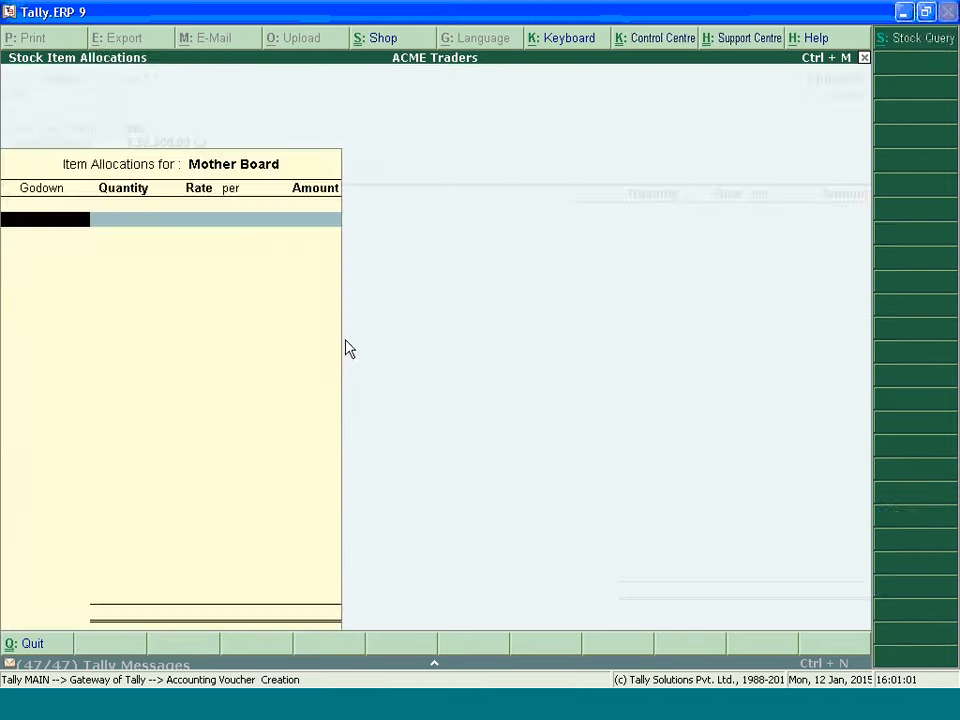
Leave the Mother Board item allocations and open the sales invoice configuration.
{"action": "key", "text": "Escape"}
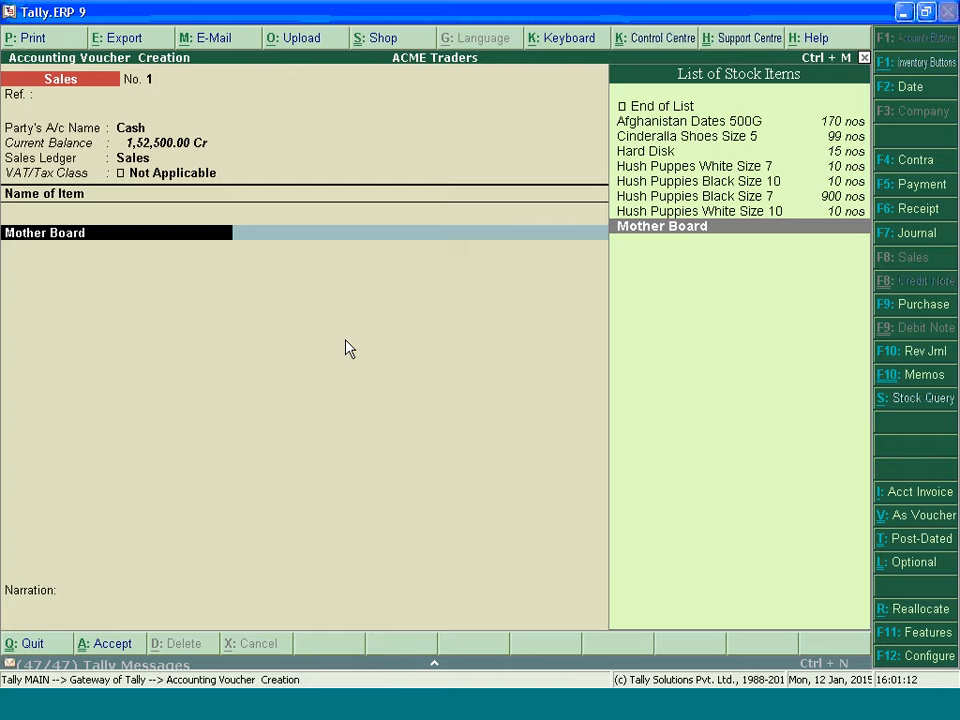
{"action": "key", "text": "Return"}
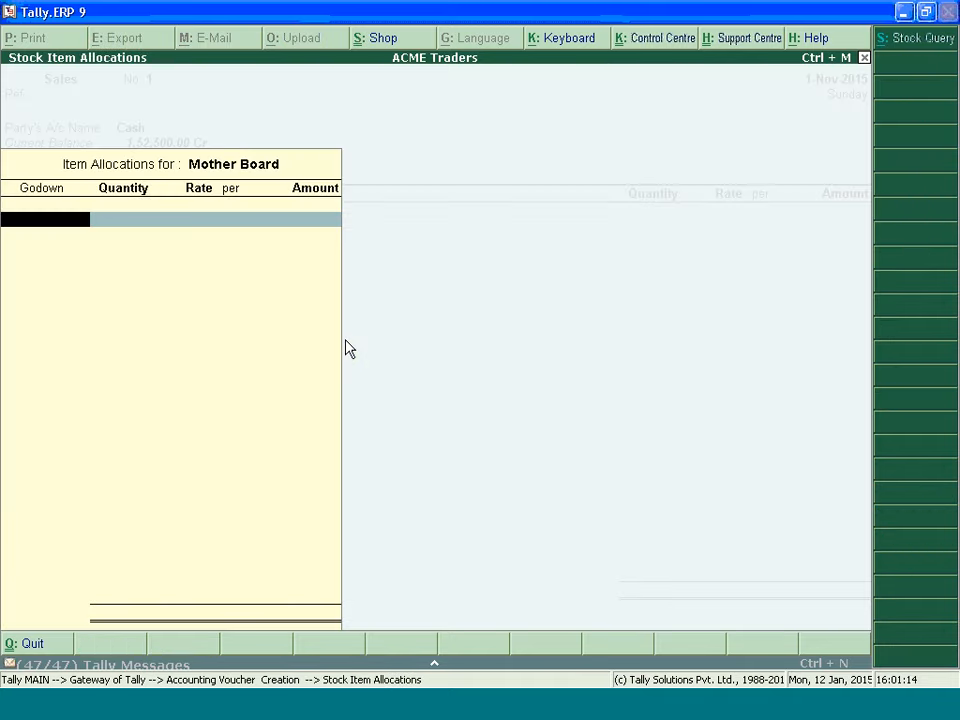
{"action": "key", "text": "Escape"}
{"action": "key", "text": "F12"}
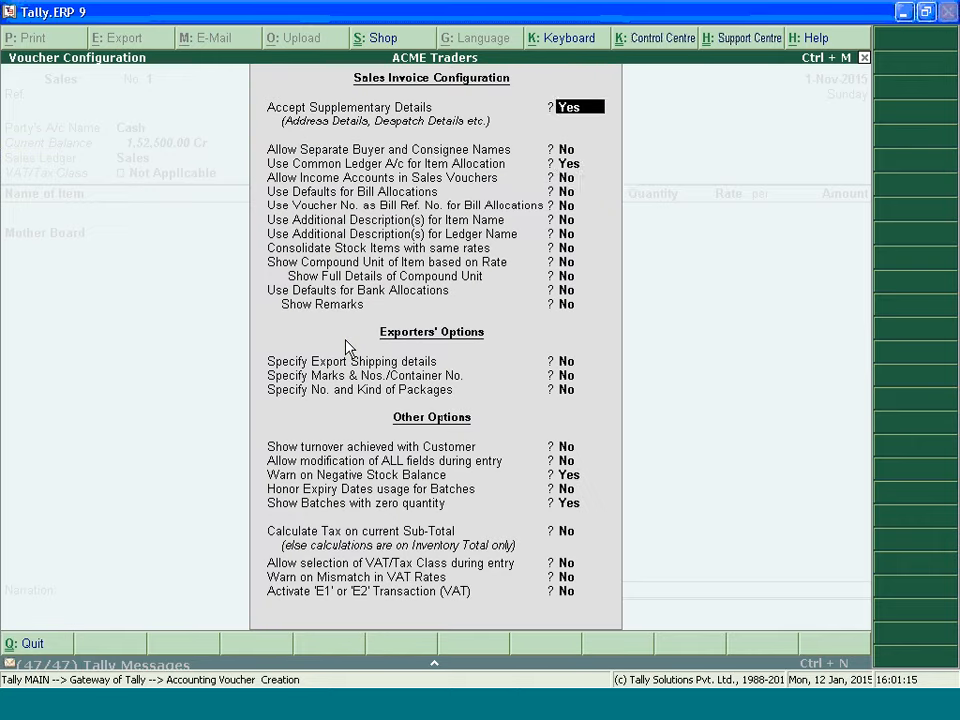
Set Use Additional Description(s) for Item Name to Yes and accept the sales invoice configuration.
{"action": "key", "text": "Return"}
{"action": "key", "text": "Return"}
{"action": "key", "text": "Return"}
{"action": "key", "text": "Return"}
{"action": "key", "text": "Return"}
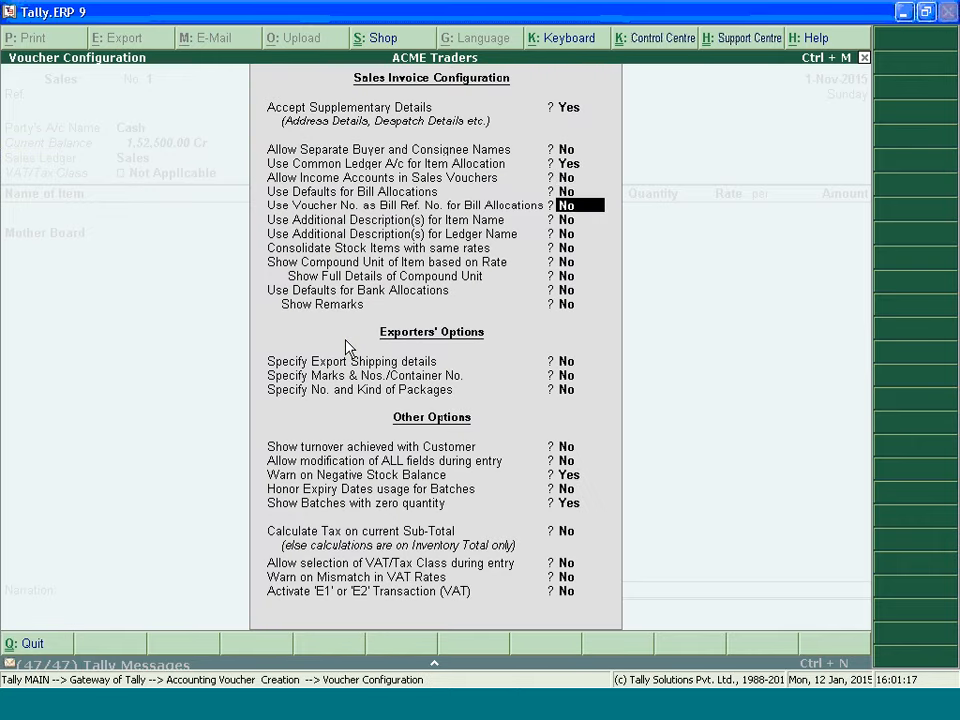
{"action": "key", "text": "Return"}
{"action": "key", "text": "Return"}
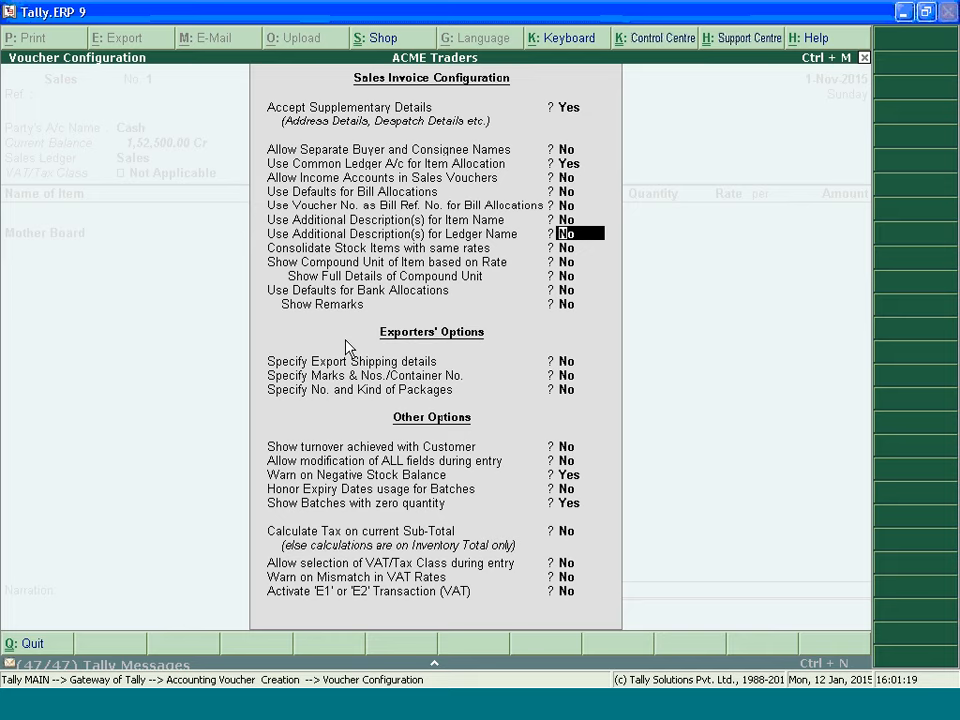
{"action": "key", "text": "Up"}
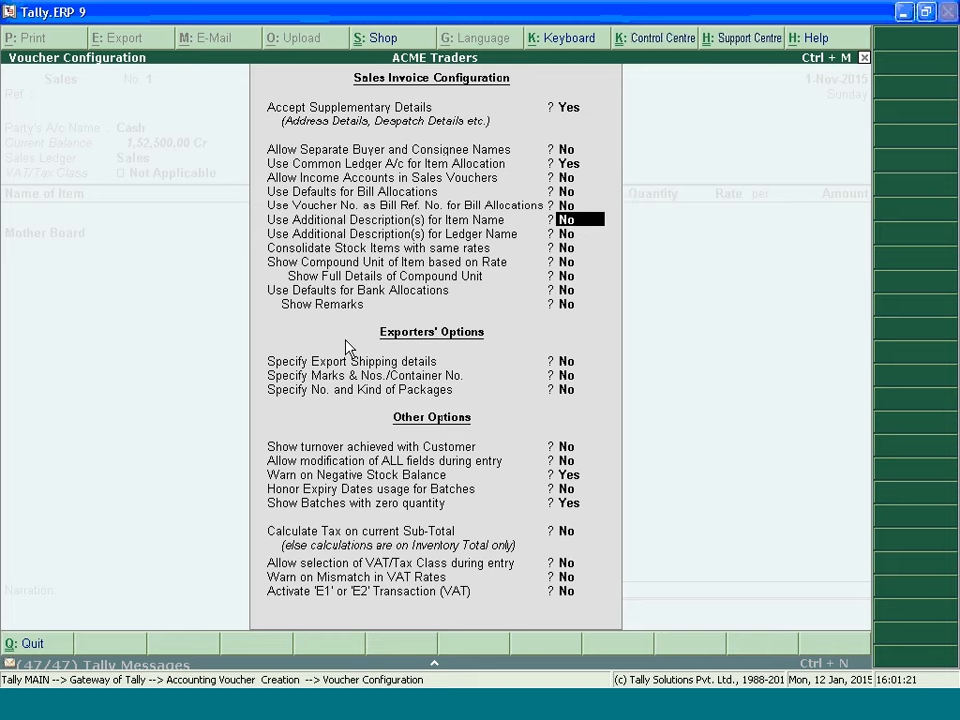
{"action": "type", "text": "y"}
{"action": "key", "text": "Return"}
{"action": "key", "text": "Up"}
{"action": "key", "text": "Return"}
{"action": "key", "text": "Return"}
{"action": "key", "text": "Return"}
{"action": "key", "text": "Return"}
{"action": "key", "text": "Return"}
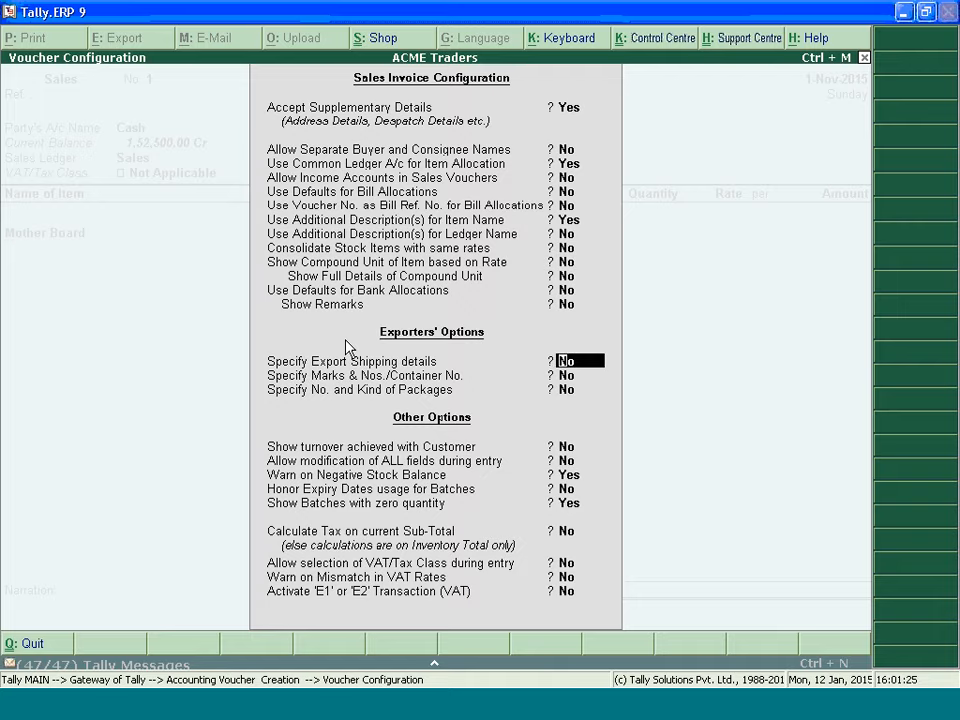
{"action": "key", "text": "ctrl+a"}
Select Mother Board as the voucher item and add 12345 as its description.
{"action": "key", "text": "Return"}
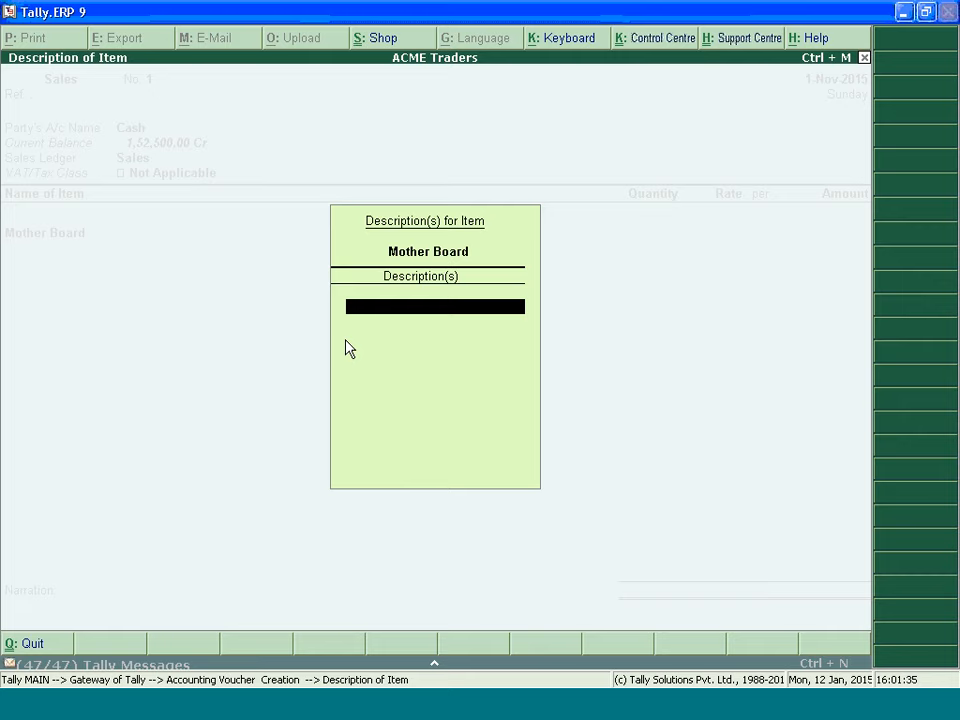
{"action": "type", "text": "12345"}
{"action": "key", "text": "Return"}
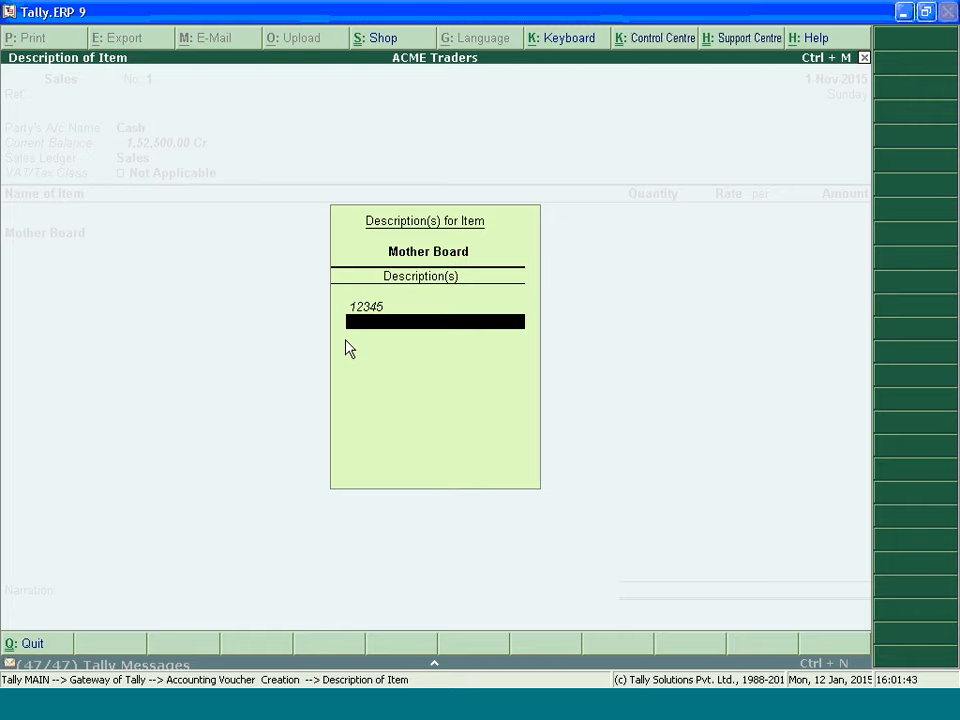
{"action": "key", "text": "Return"}
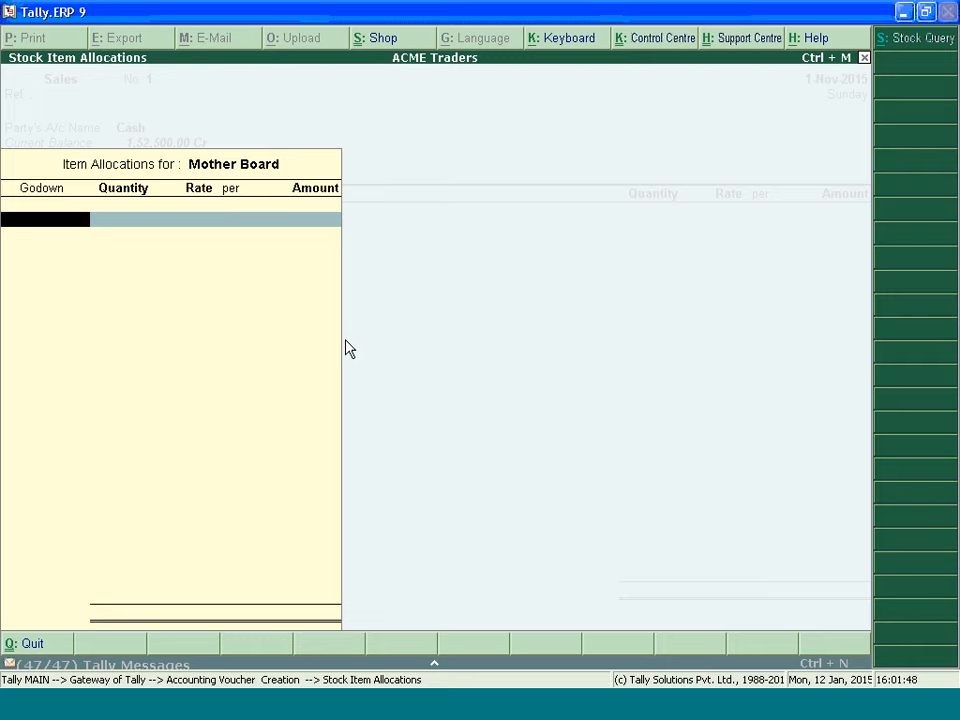
Allocate 100 nos of Mother Board from Main Location at a rate of 100 per nos.
{"action": "key", "text": "Return"}
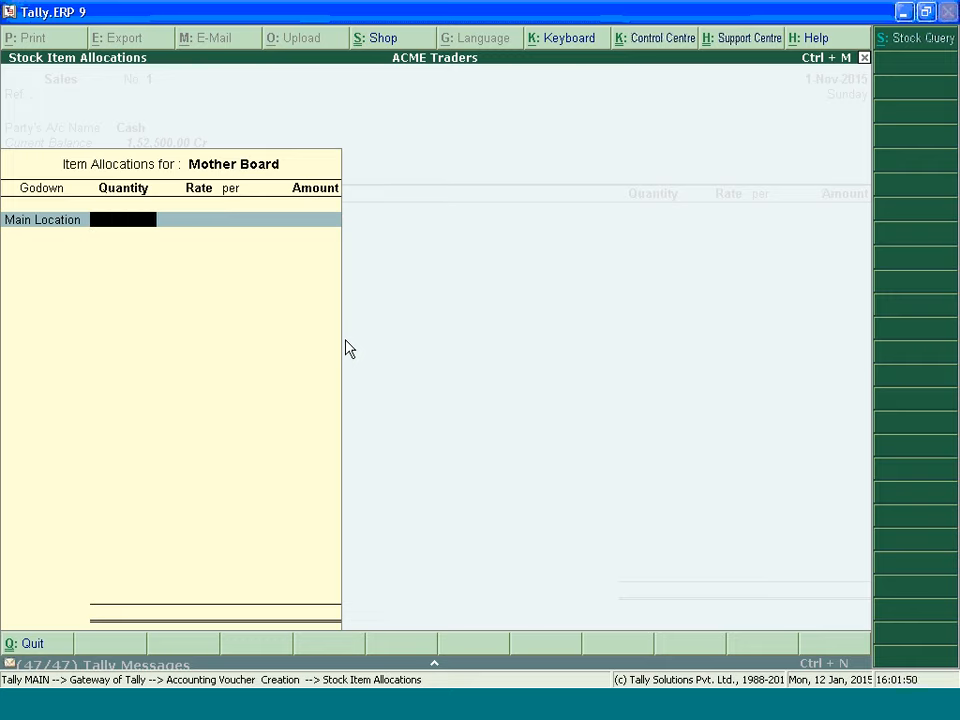
{"action": "type", "text": "100"}
{"action": "key", "text": "Return"}
{"action": "key", "text": "Return"}
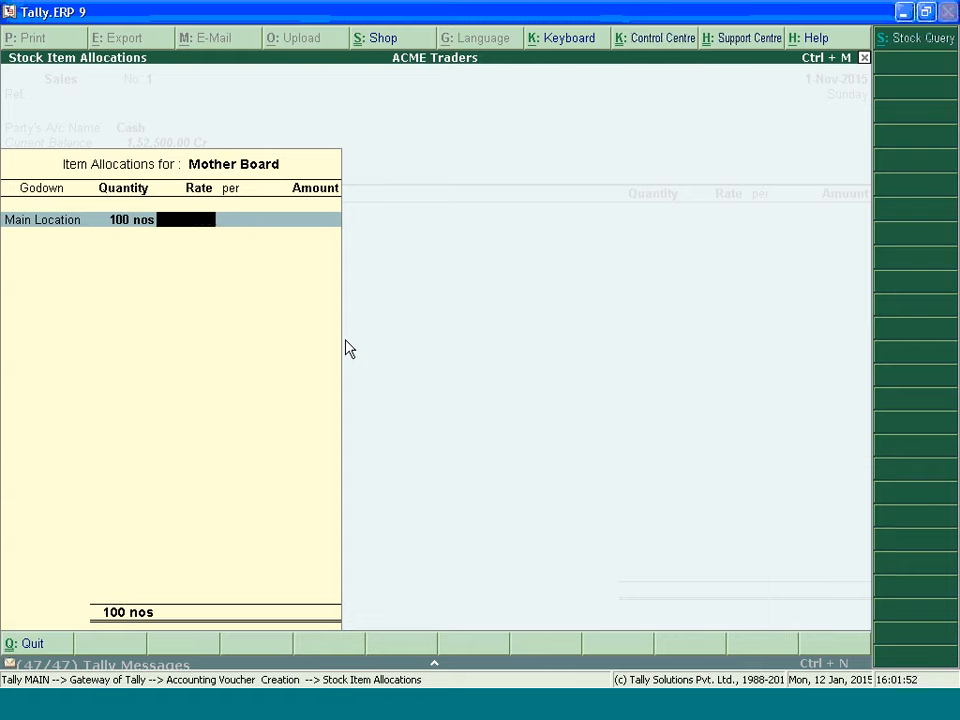
{"action": "type", "text": "100"}
{"action": "key", "text": "Return"}
{"action": "key", "text": "Return"}
{"action": "key", "text": "Return"}
{"action": "key", "text": "Return"}
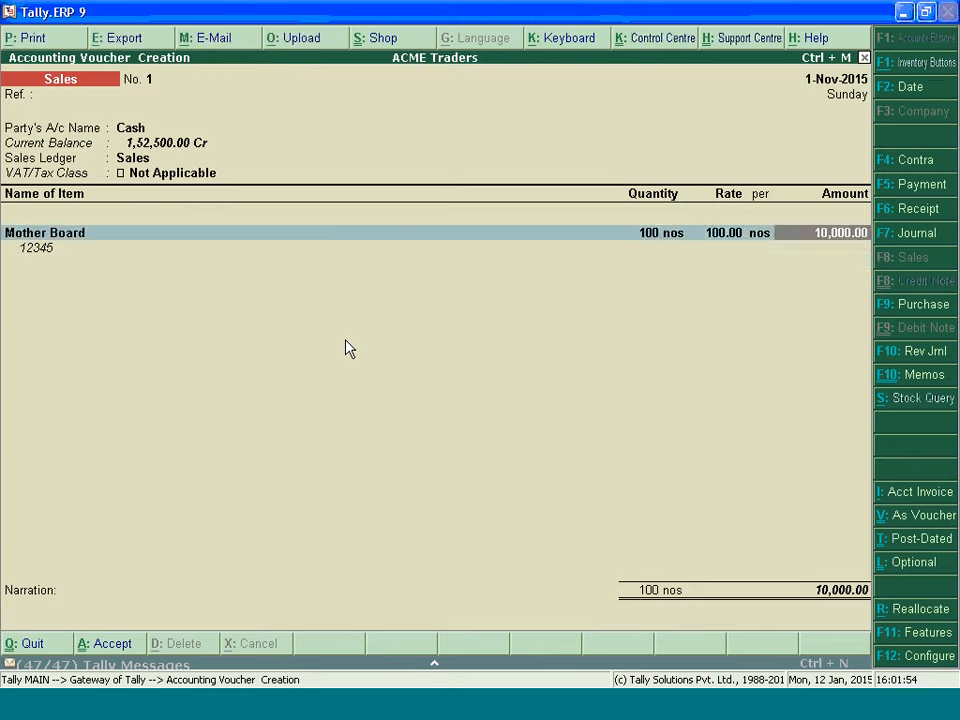
End the item list and save the cash sales voucher without a narration.
{"action": "key", "text": "Return"}
{"action": "key", "text": "Return"}
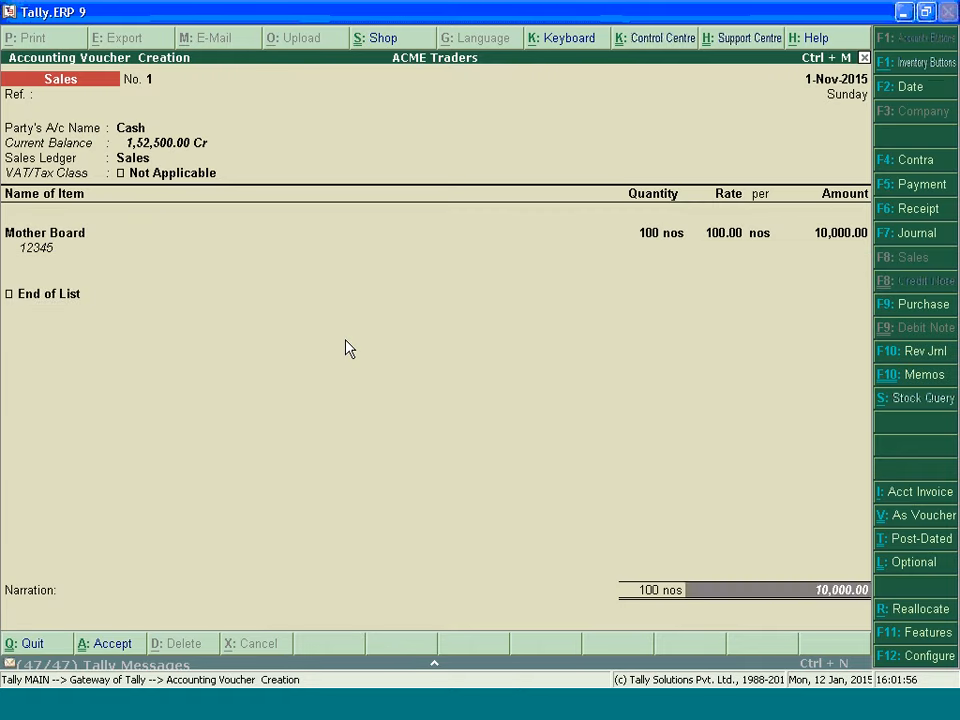
{"action": "key", "text": "Return"}
{"action": "key", "text": "Return"}
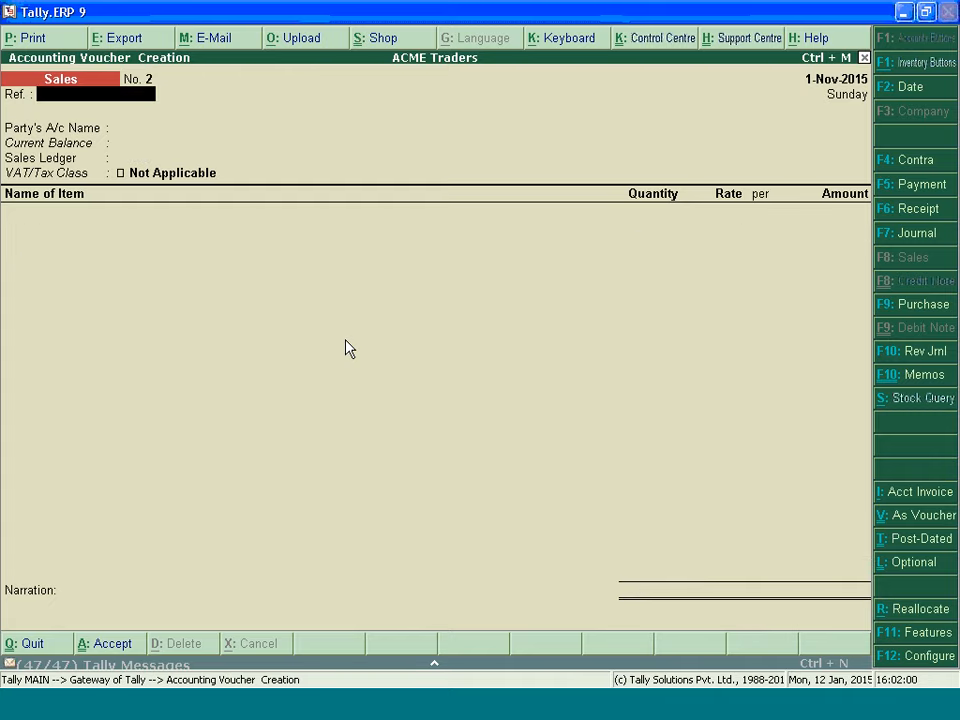
Leave voucher entry and open the Day Book report.
{"action": "key", "text": "Escape"}
{"action": "key", "text": "Return"}
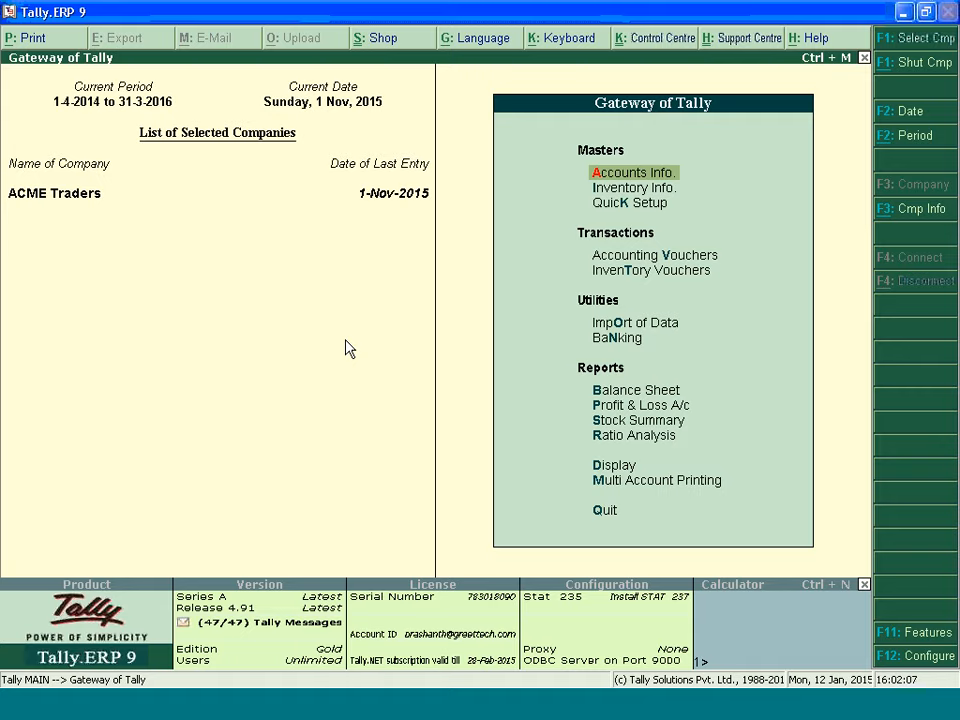
{"action": "key", "text": "d"}
{"action": "key", "text": "d"}
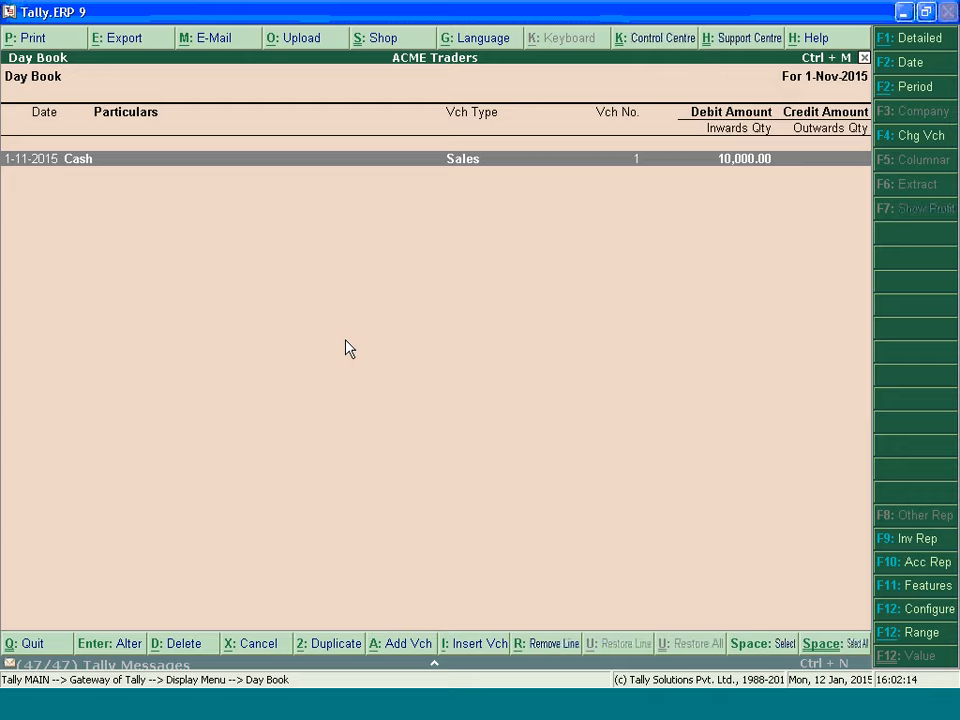
Show the Day Book in detailed form for the period 1-4-2014 to 31-3-2016.
{"action": "key", "text": "alt+F1"}
{"action": "key", "text": "alt+F2"}
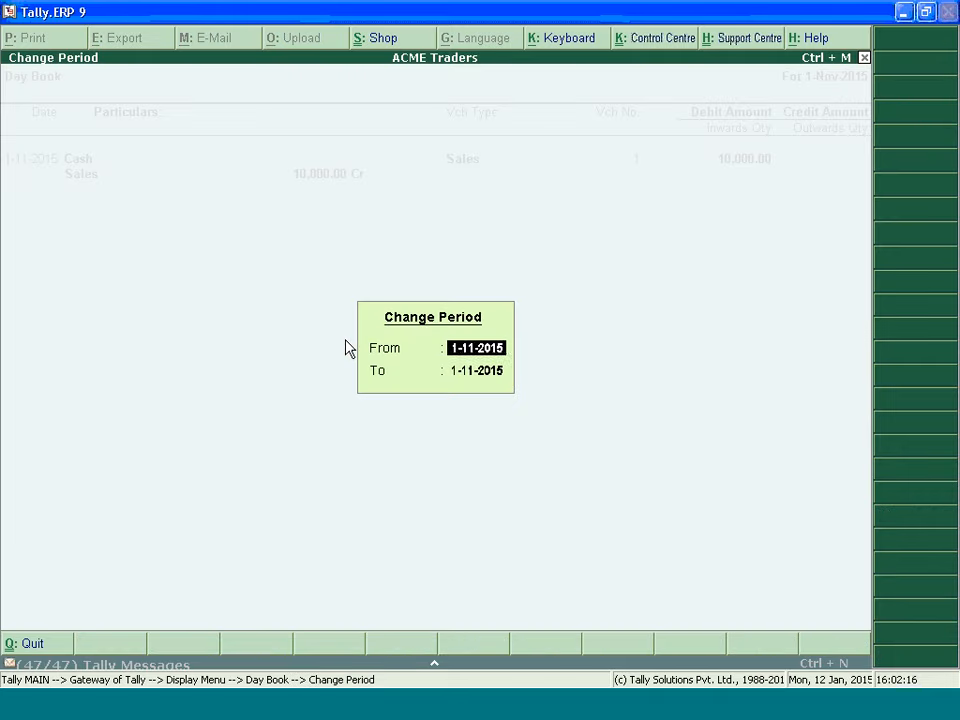
{"action": "type", "text": "1-4-2014"}
{"action": "key", "text": "Return"}
{"action": "type", "text": "31-3-2016"}
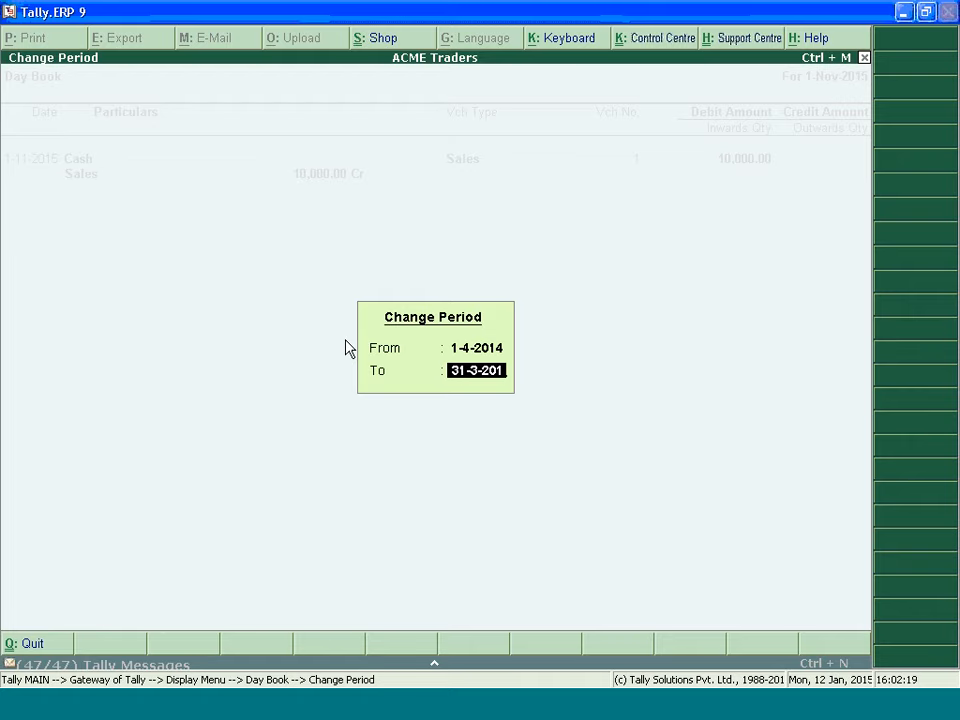
{"action": "key", "text": "Return"}
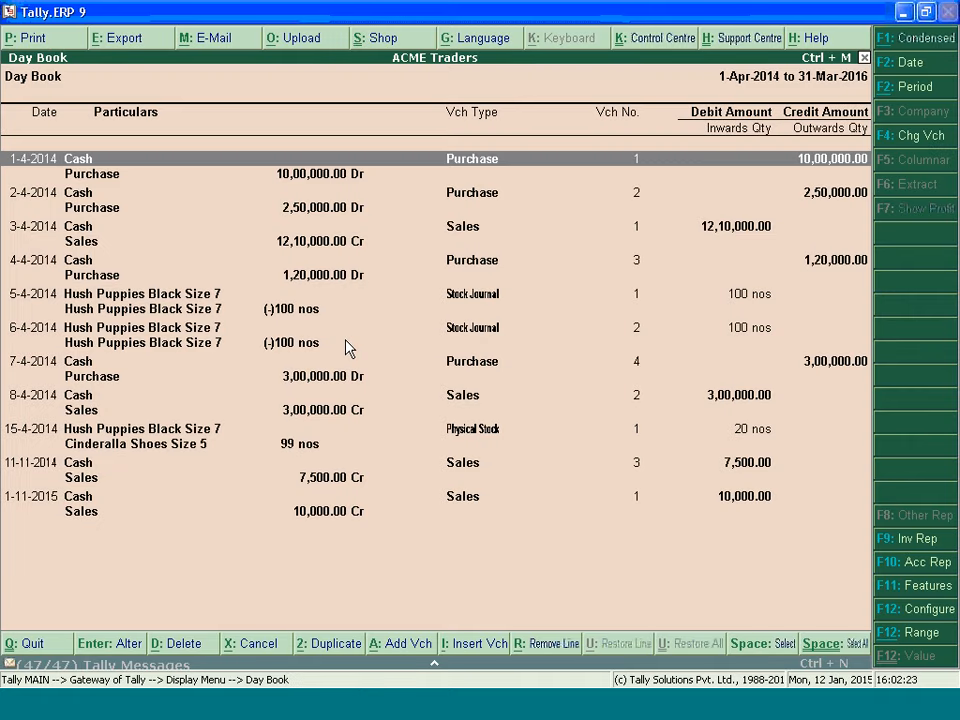
Filter the Day Book to vouchers having an Item Description containing 12345.
{"action": "key", "text": "alt+F12"}
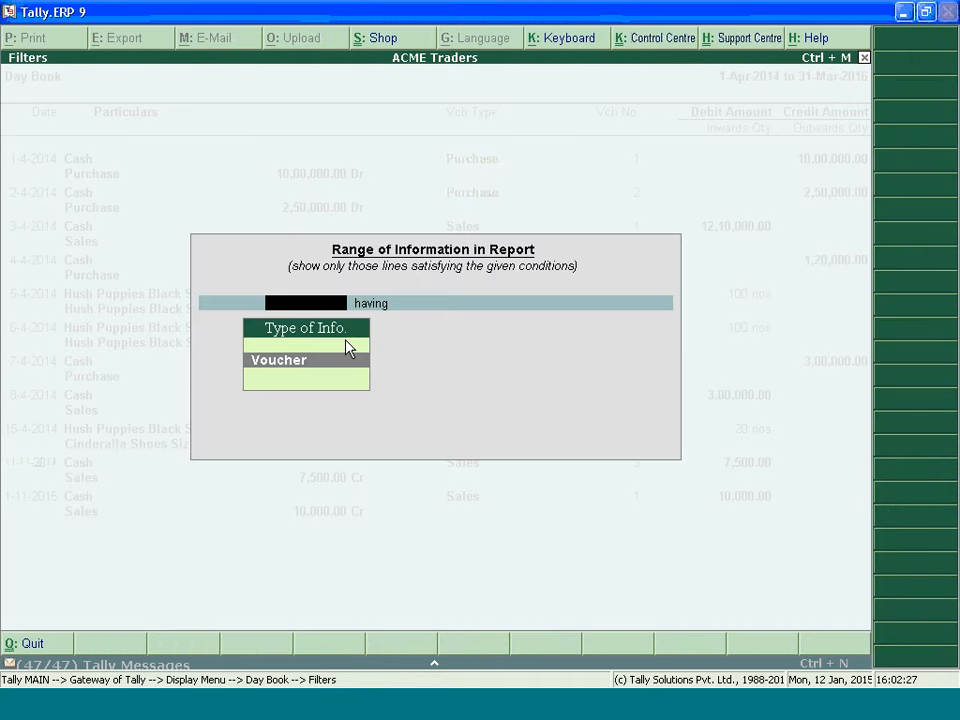
{"action": "key", "text": "Return"}
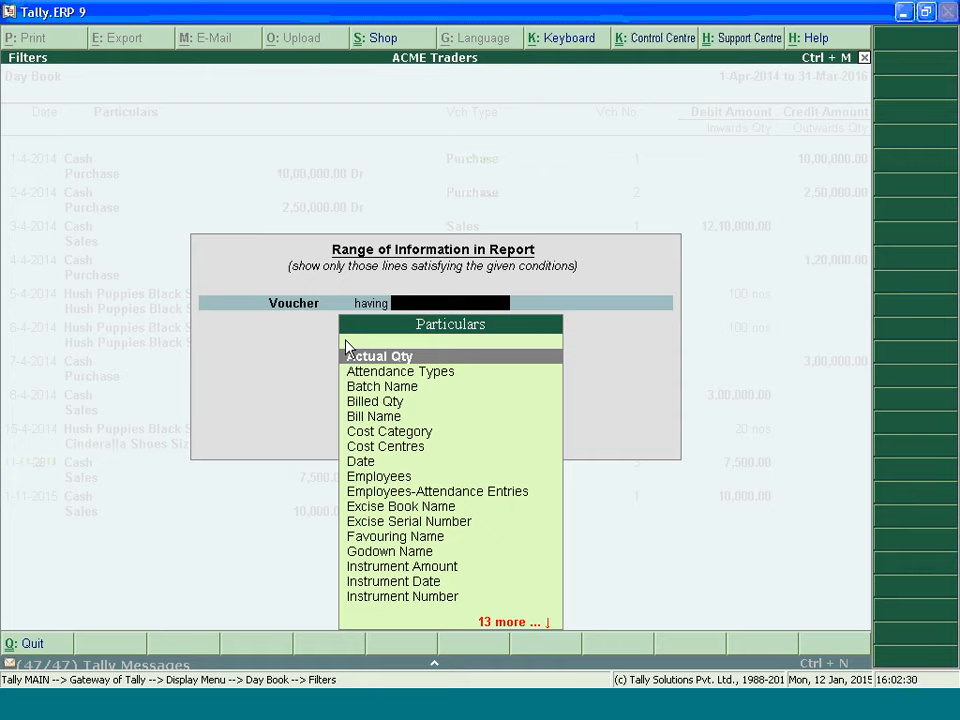
{"action": "type", "text": "des"}
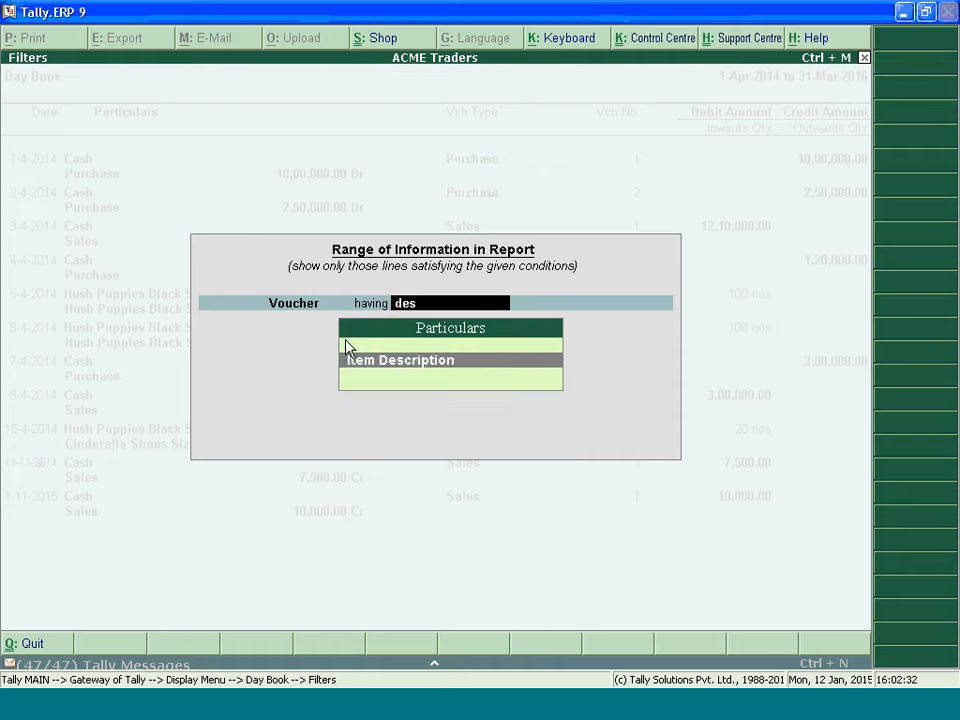
{"action": "key", "text": "Return"}
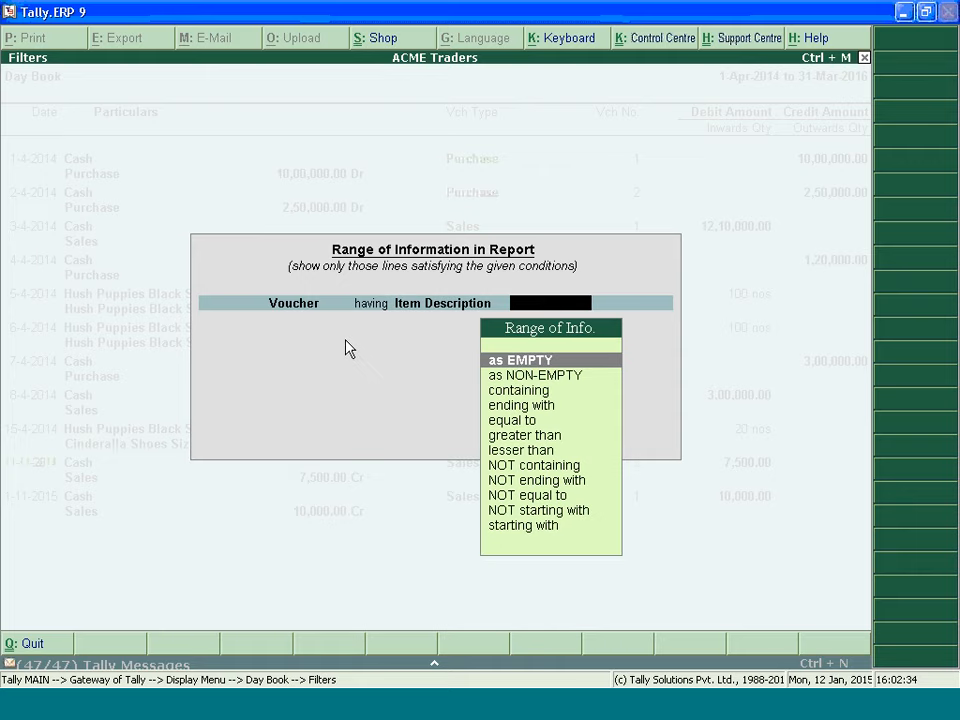
{"action": "key", "text": "Down"}
{"action": "key", "text": "Down"}
{"action": "key", "text": "Return"}
{"action": "type", "text": "1"}
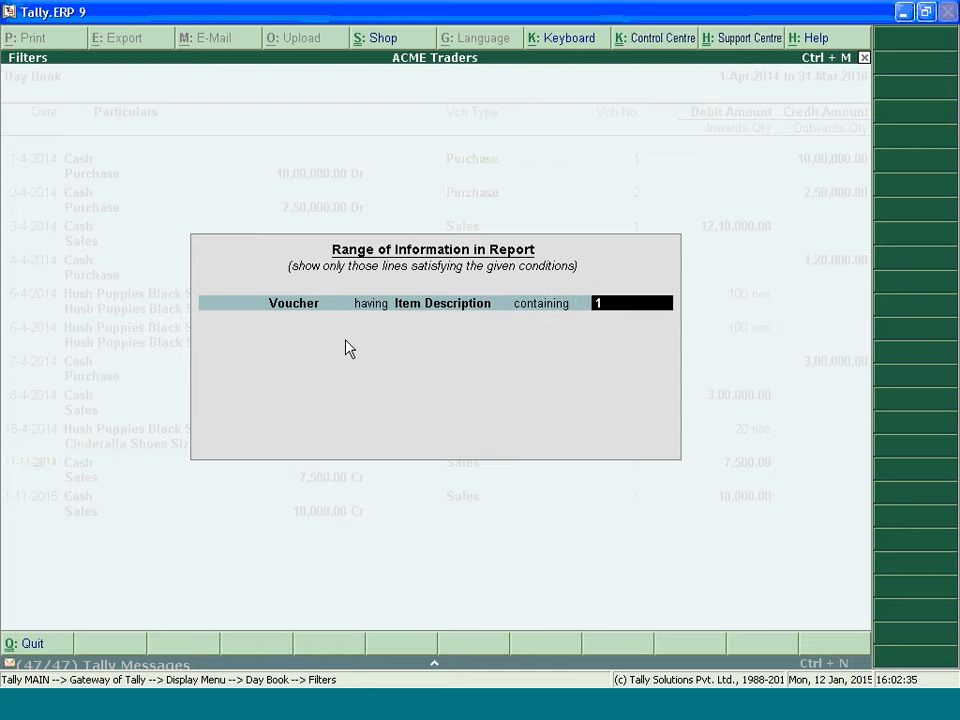
{"action": "type", "text": "2345"}
{"action": "key", "text": "Return"}
{"action": "key", "text": "Return"}
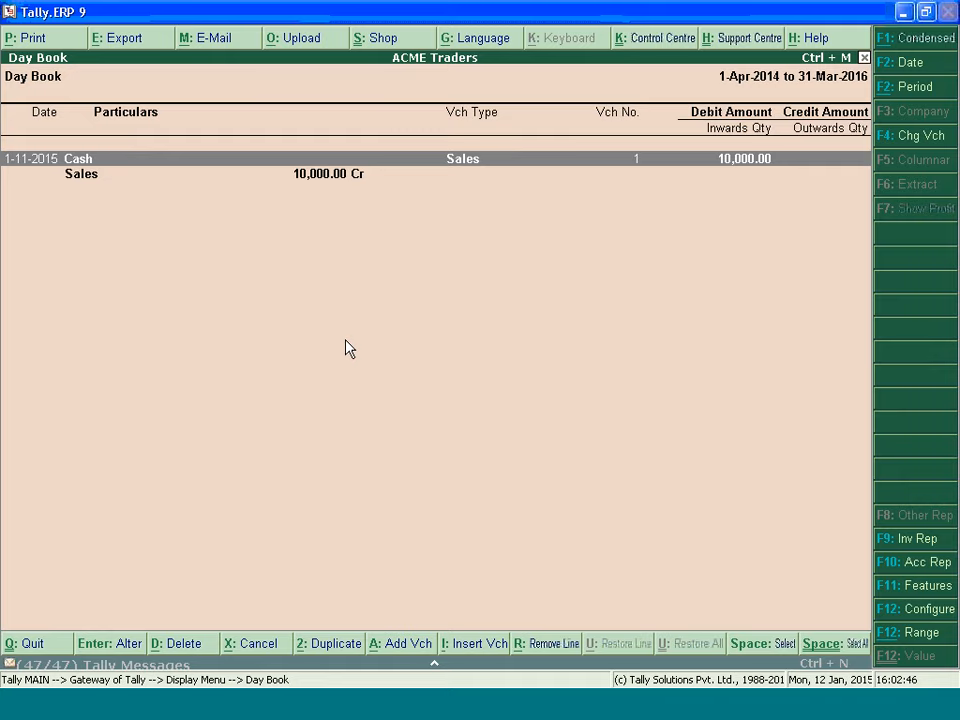
Open the filtered sales voucher, check its party details and Mother Board description line, and accept it unchanged.
{"action": "key", "text": "Return"}
{"action": "key", "text": "Return"}
{"action": "key", "text": "Return"}
{"action": "key", "text": "Return"}
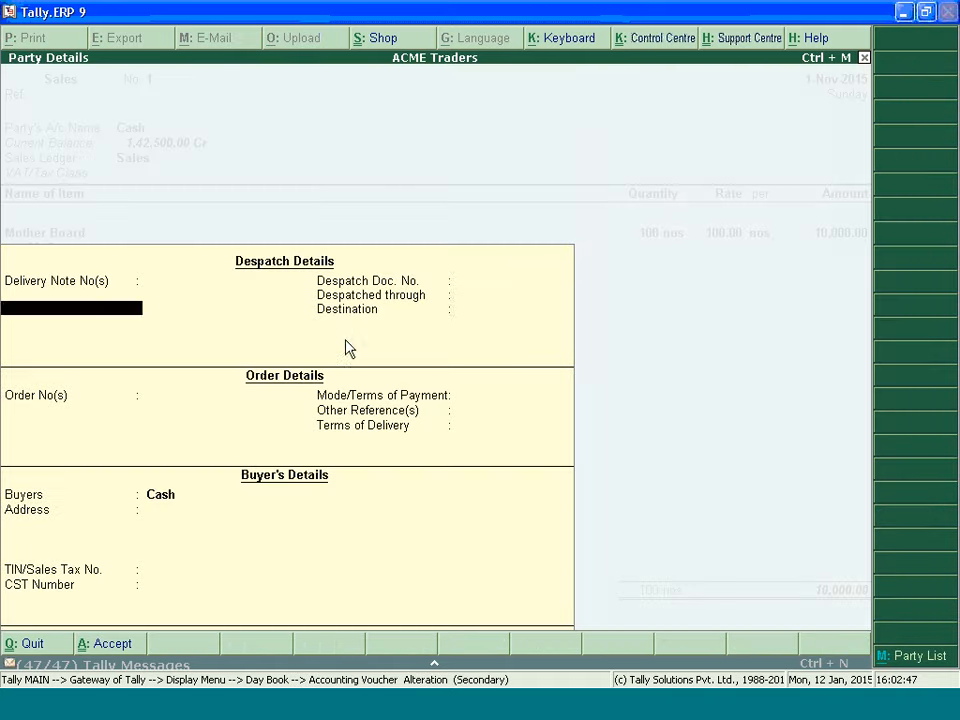
{"action": "key", "text": "Return"}
{"action": "key", "text": "Return"}
{"action": "key", "text": "Return"}
{"action": "key", "text": "Return"}
{"action": "key", "text": "Return"}
{"action": "key", "text": "Return"}
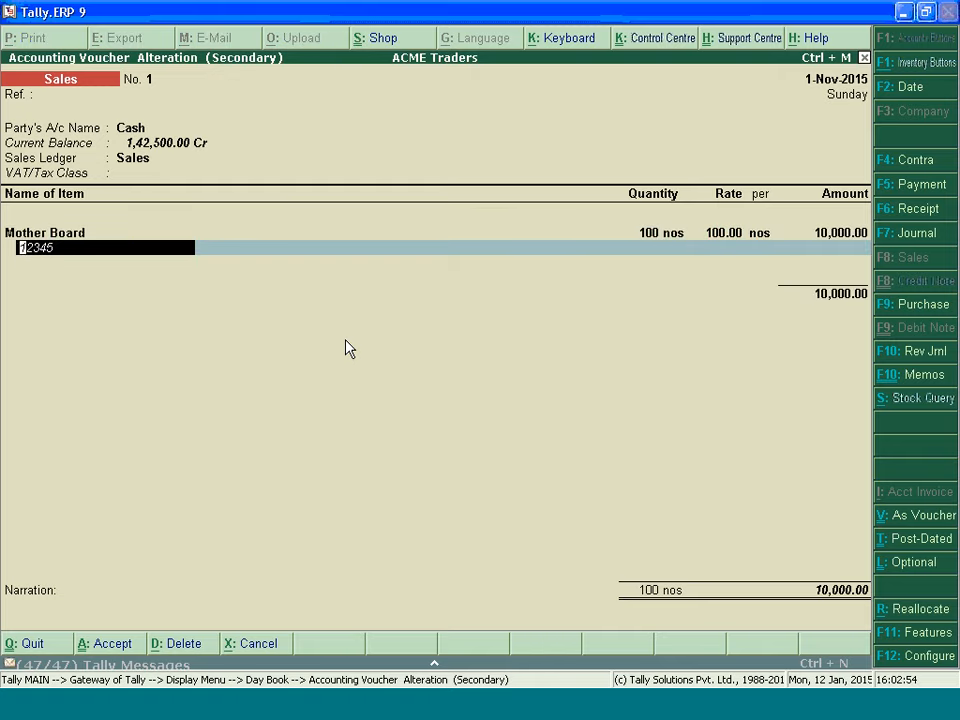
{"action": "key", "text": "ctrl+a"}
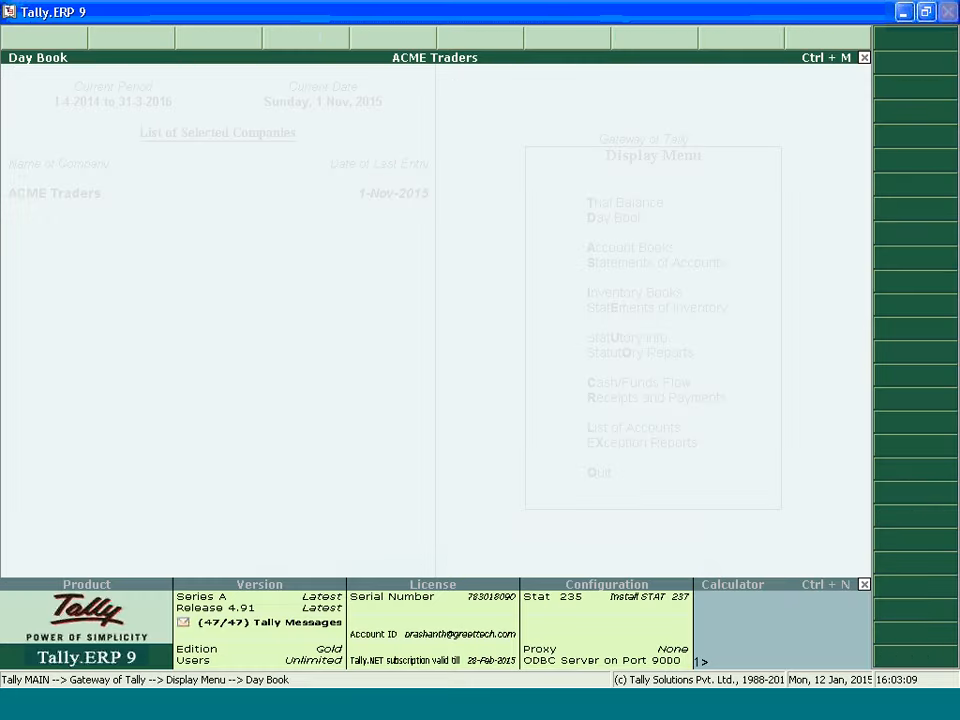
Start another sales voucher with Cash as the party and Sales as the sales ledger, up to the item entry.
{"action": "key", "text": "v"}
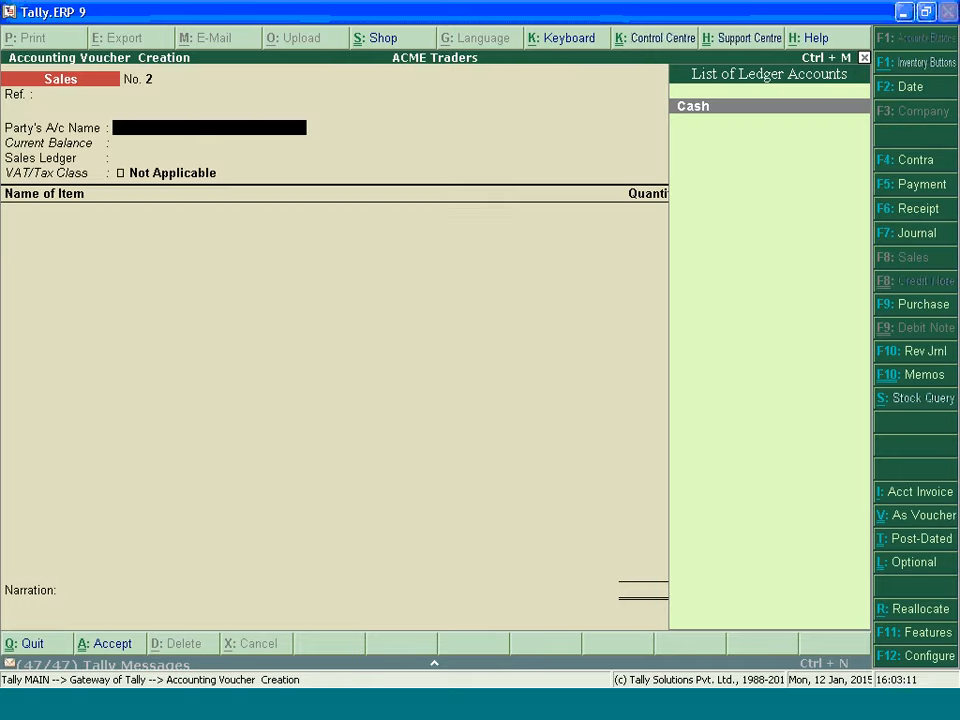
{"action": "key", "text": "Return"}
{"action": "key", "text": "ctrl+a"}
{"action": "key", "text": "Return"}
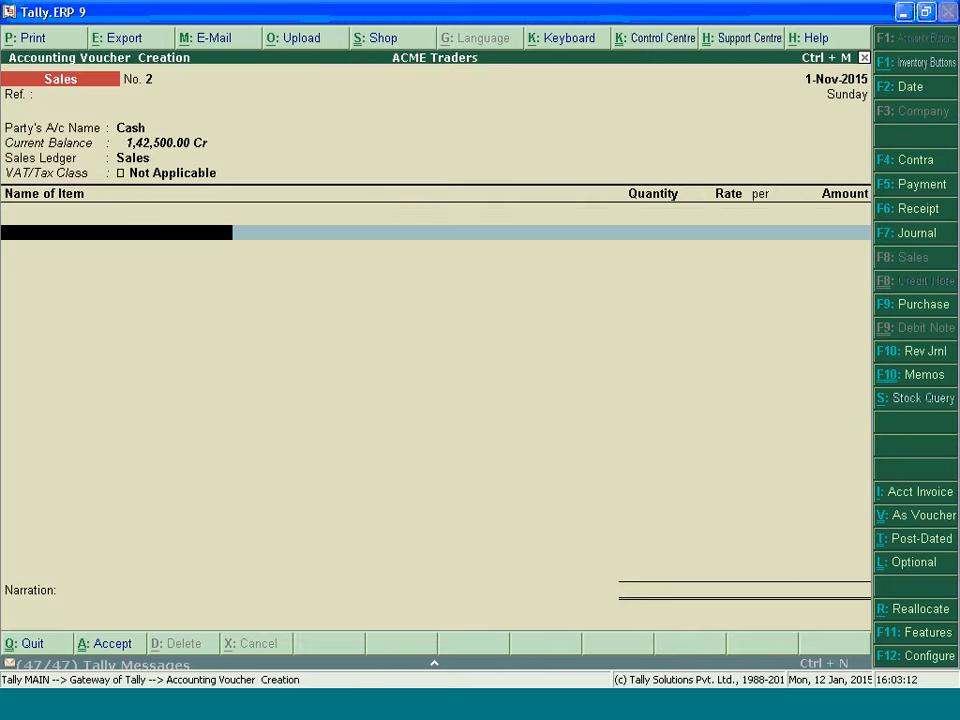
Add Mother Board as the item in the sales voucher, leaving its description blank.
{"action": "key", "text": "Down"}
{"action": "key", "text": "Down"}
{"action": "key", "text": "Down"}
{"action": "key", "text": "Down"}
{"action": "key", "text": "Down"}
{"action": "key", "text": "Down"}
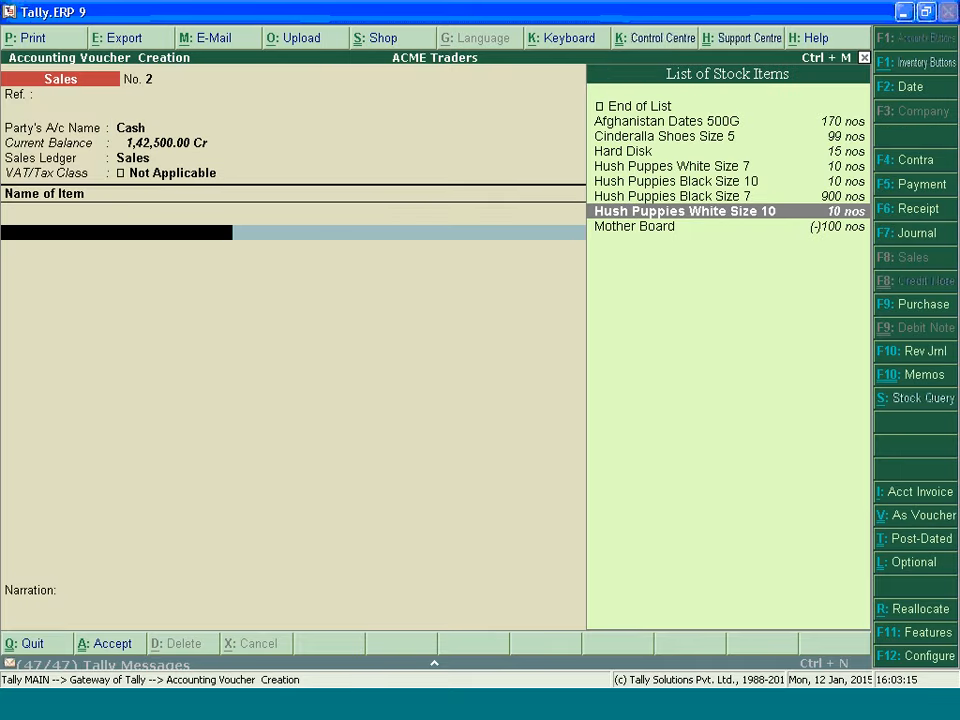
{"action": "key", "text": "Down"}
{"action": "key", "text": "Return"}
{"action": "key", "text": "Return"}
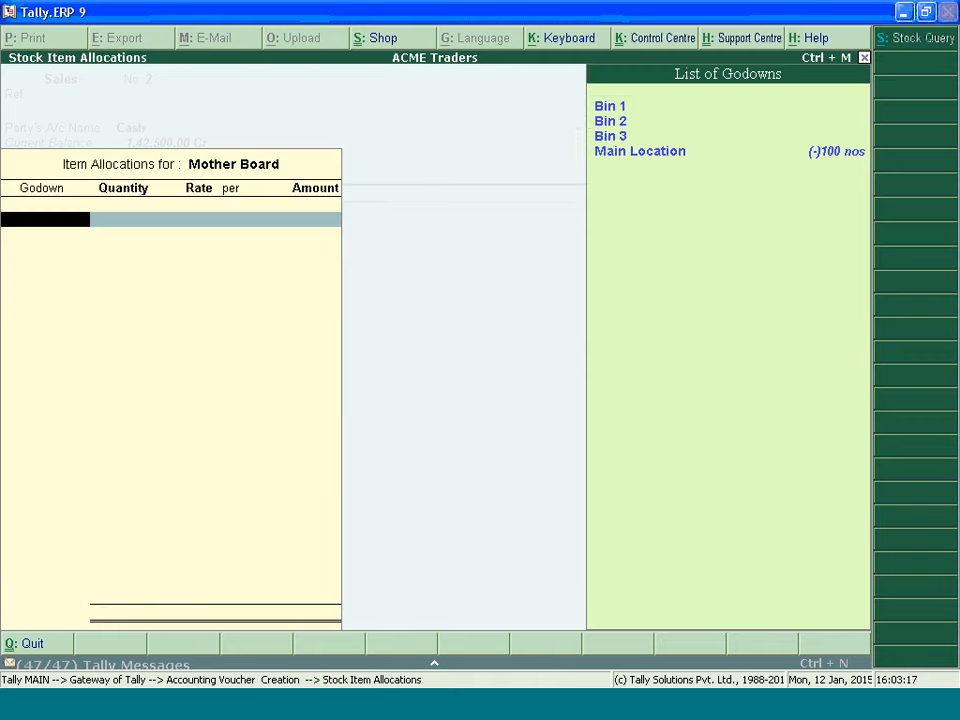
Allocate 100 nos of Mother Board from Main Location at a rate of 100.00 and finish the item list.
{"action": "key", "text": "Down"}
{"action": "key", "text": "Down"}
{"action": "key", "text": "Down"}
{"action": "key", "text": "Return"}
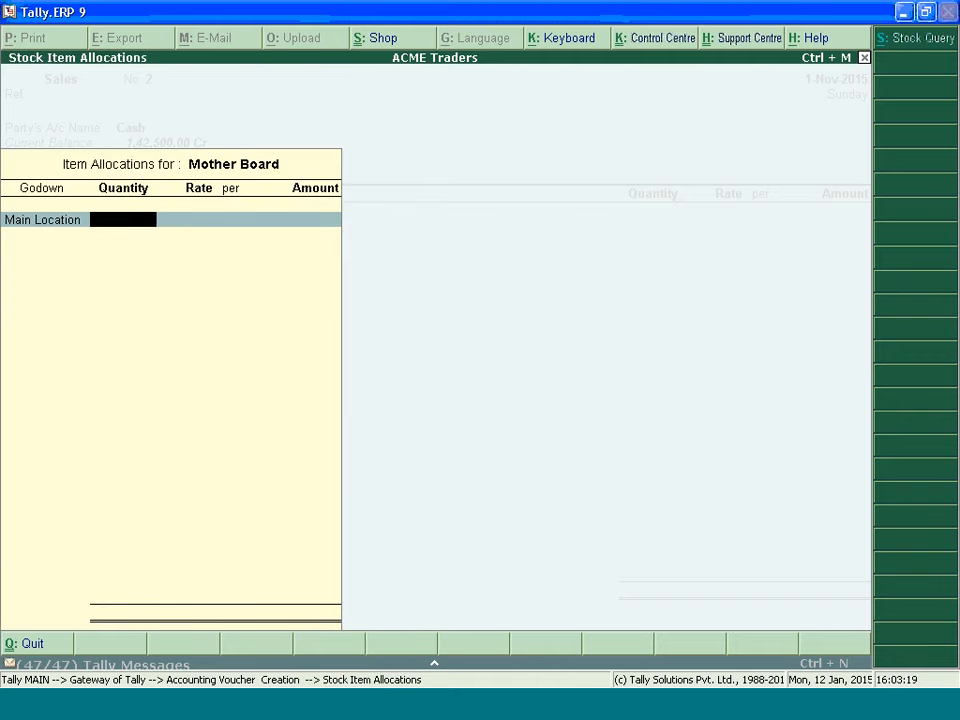
{"action": "type", "text": "100"}
{"action": "key", "text": "Return"}
{"action": "key", "text": "Return"}
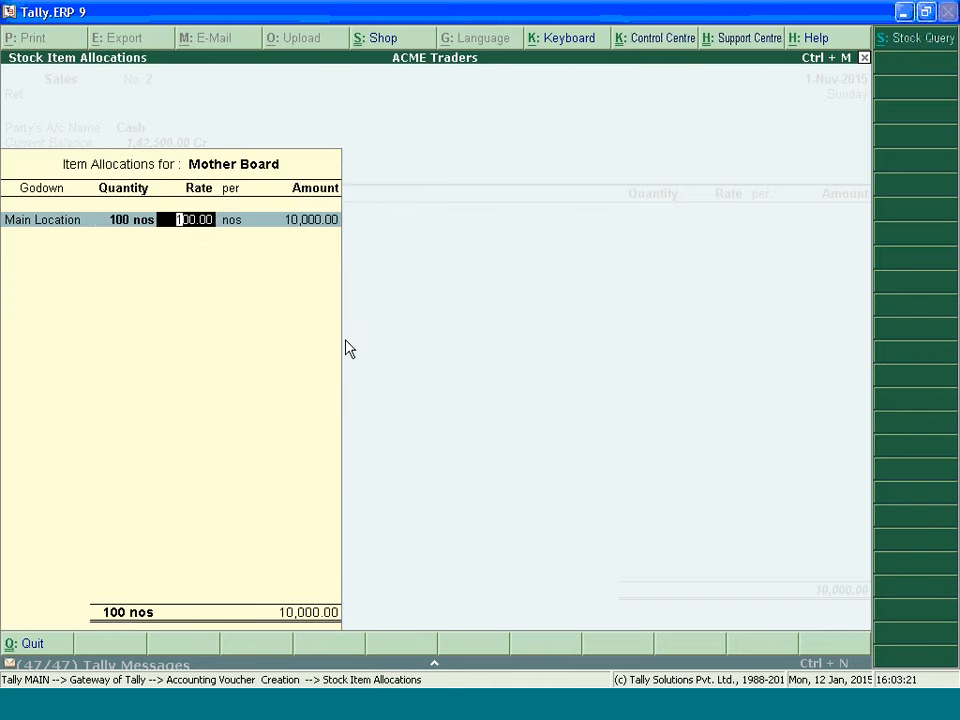
{"action": "key", "text": "Return"}
{"action": "key", "text": "Return"}
{"action": "key", "text": "Return"}
{"action": "key", "text": "Return"}
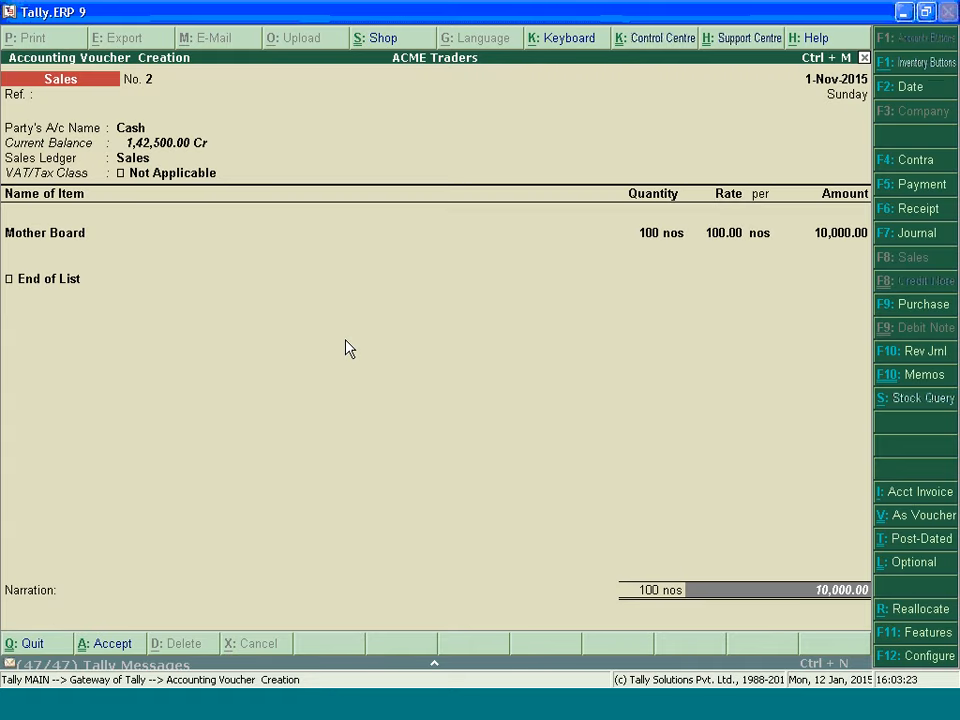
Enter 54321 as the voucher's narration, save the sales voucher and leave voucher entry.
{"action": "key", "text": "Return"}
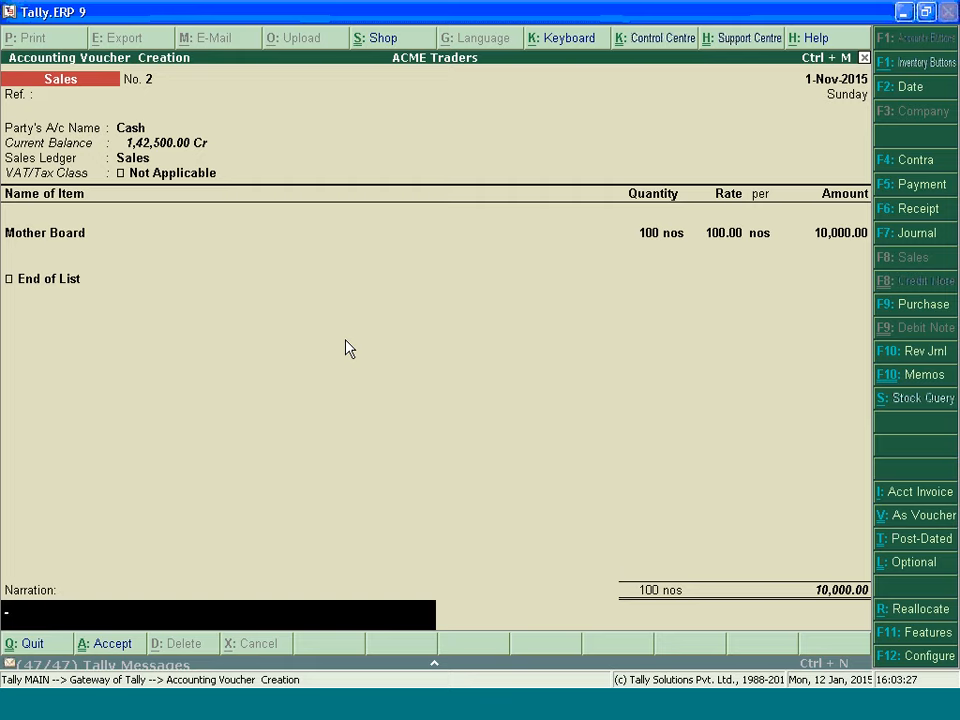
{"action": "type", "text": "54321"}
{"action": "key", "text": "Return"}
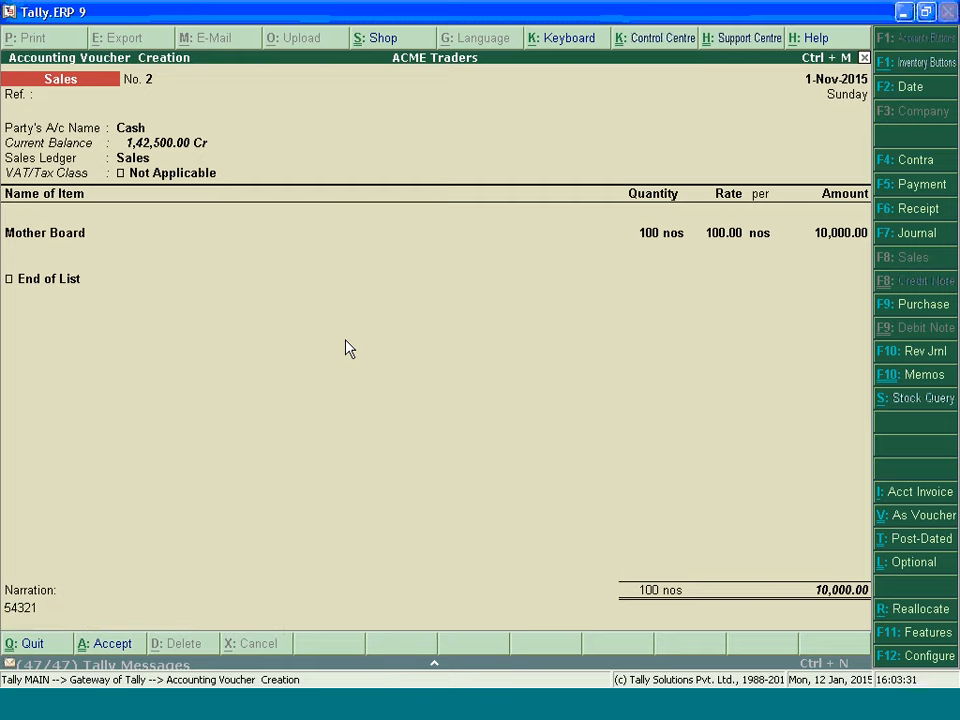
{"action": "key", "text": "ctrl+a"}
{"action": "key", "text": "Escape"}
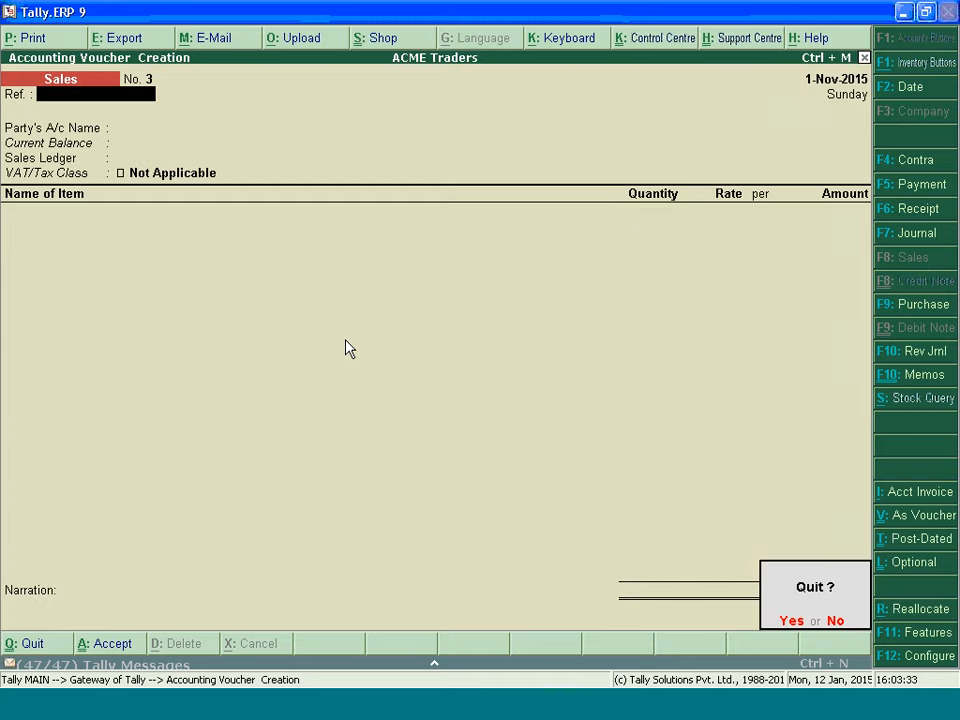
{"action": "key", "text": "Return"}
Show the Day Book for the period 1-4-2014 to 31-3-2016.
{"action": "key", "text": "d"}
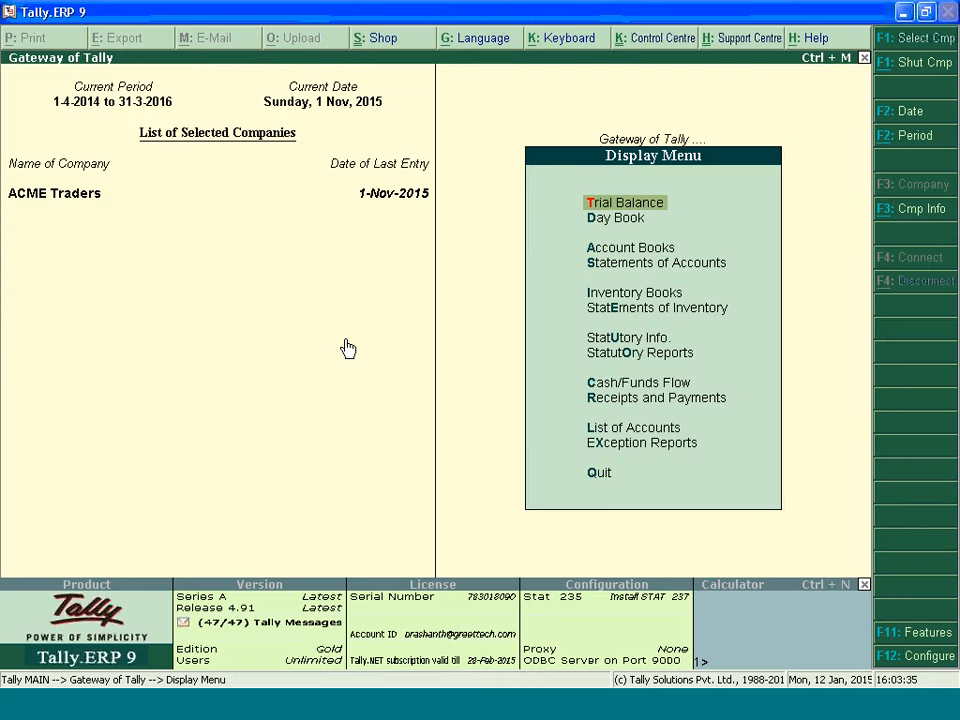
{"action": "key", "text": "d"}
{"action": "key", "text": "F2"}
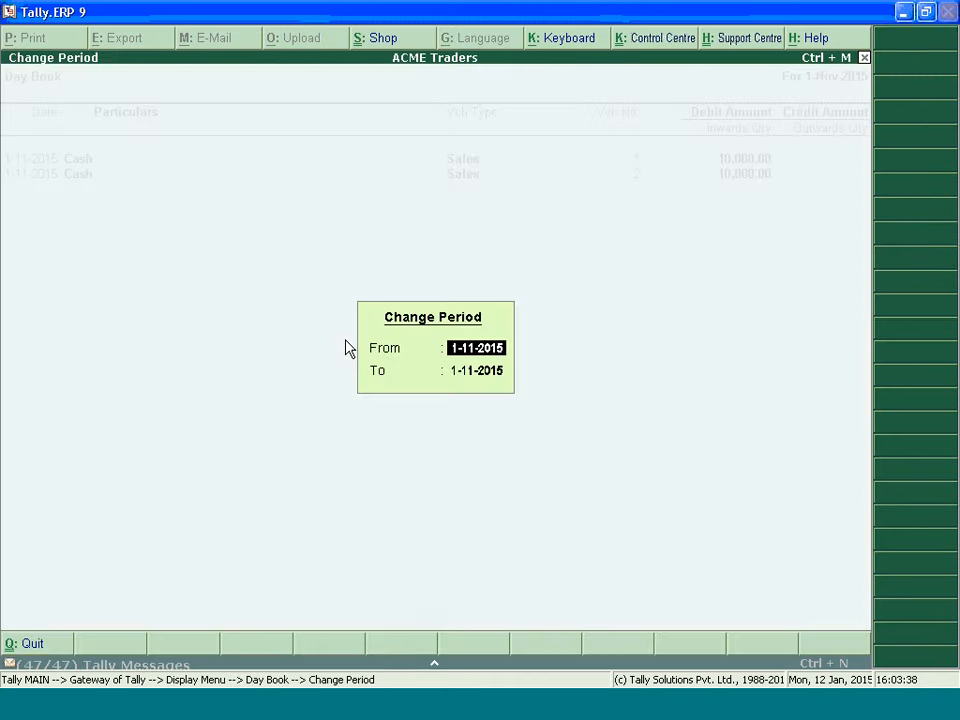
{"action": "type", "text": "1-4-2014"}
{"action": "key", "text": "Return"}
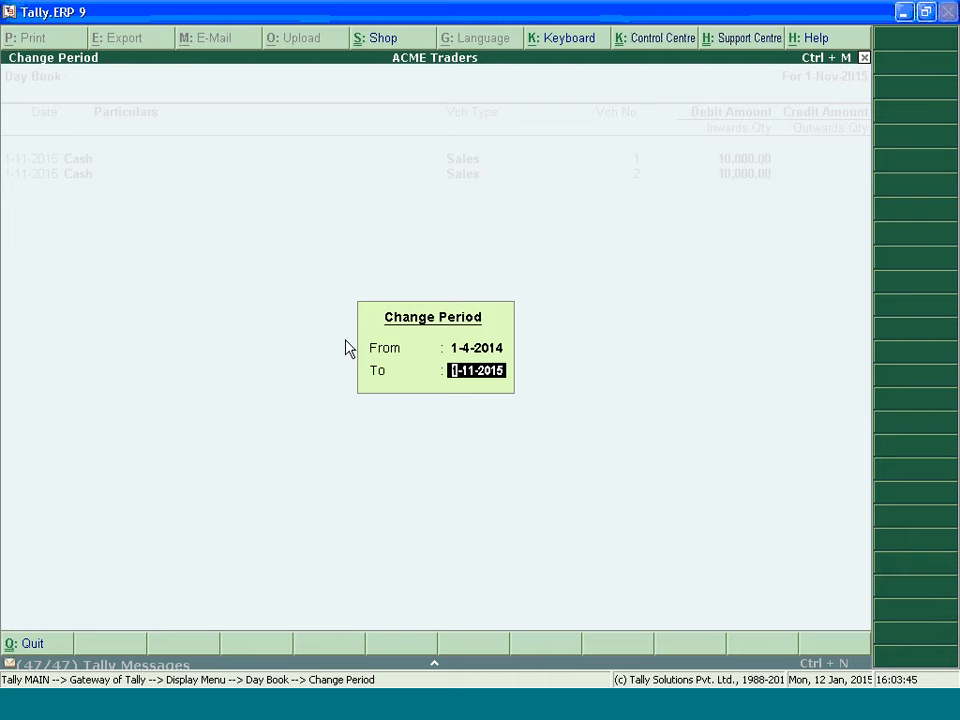
{"action": "type", "text": "31-3-2016"}
{"action": "key", "text": "Return"}
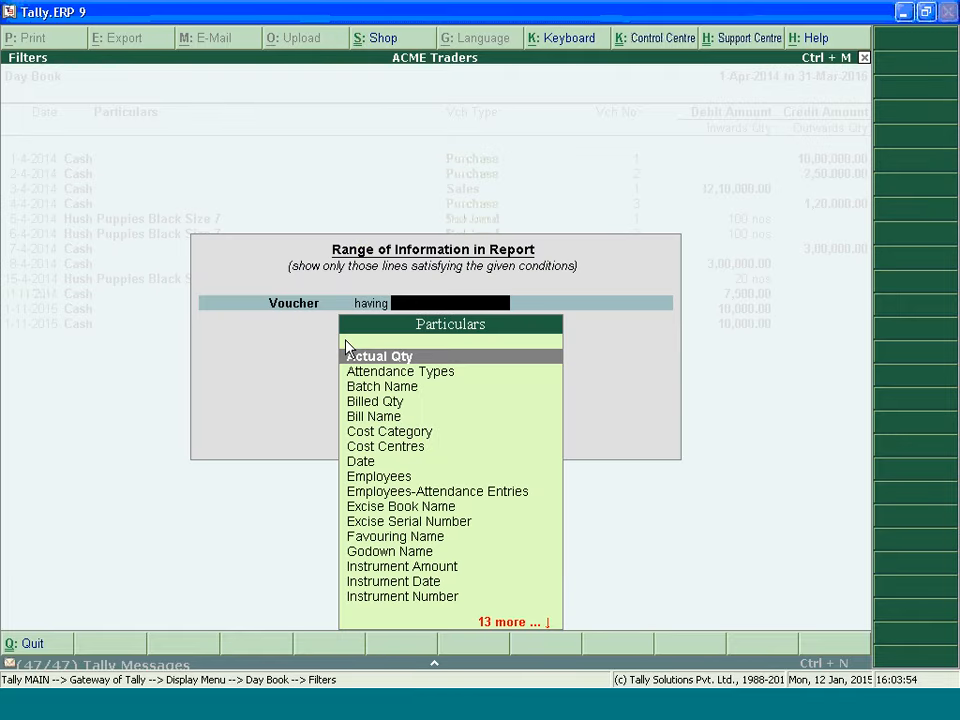
Filter the Day Book to vouchers having a Narration containing 54321.
{"action": "type", "text": "na"}
{"action": "key", "text": "Return"}
{"action": "key", "text": "Down"}
{"action": "key", "text": "Down"}
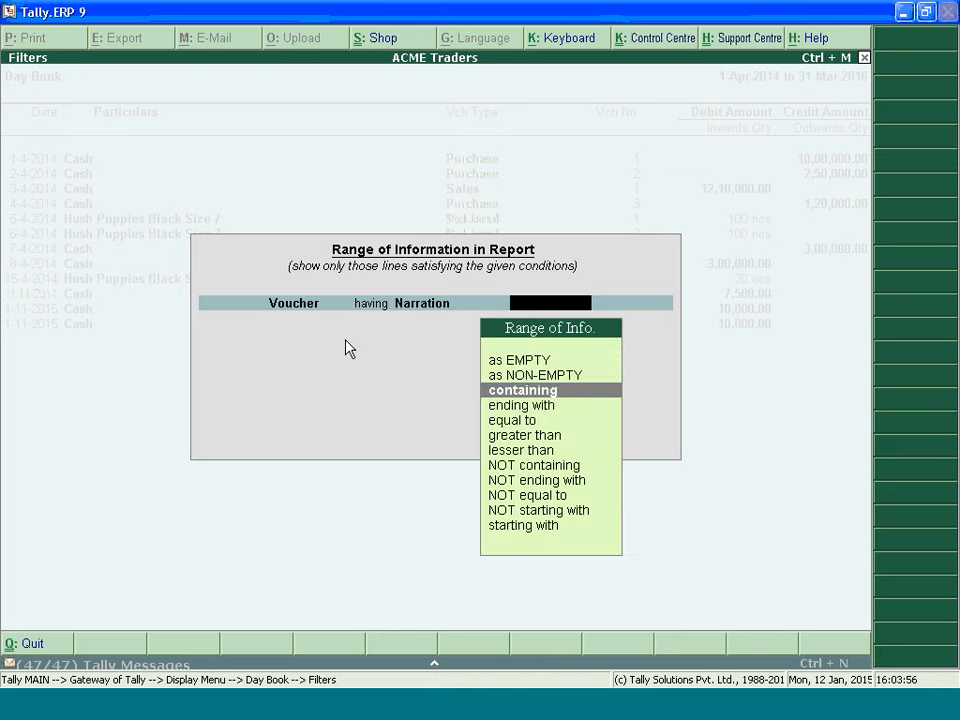
{"action": "key", "text": "Return"}
{"action": "type", "text": "54321"}
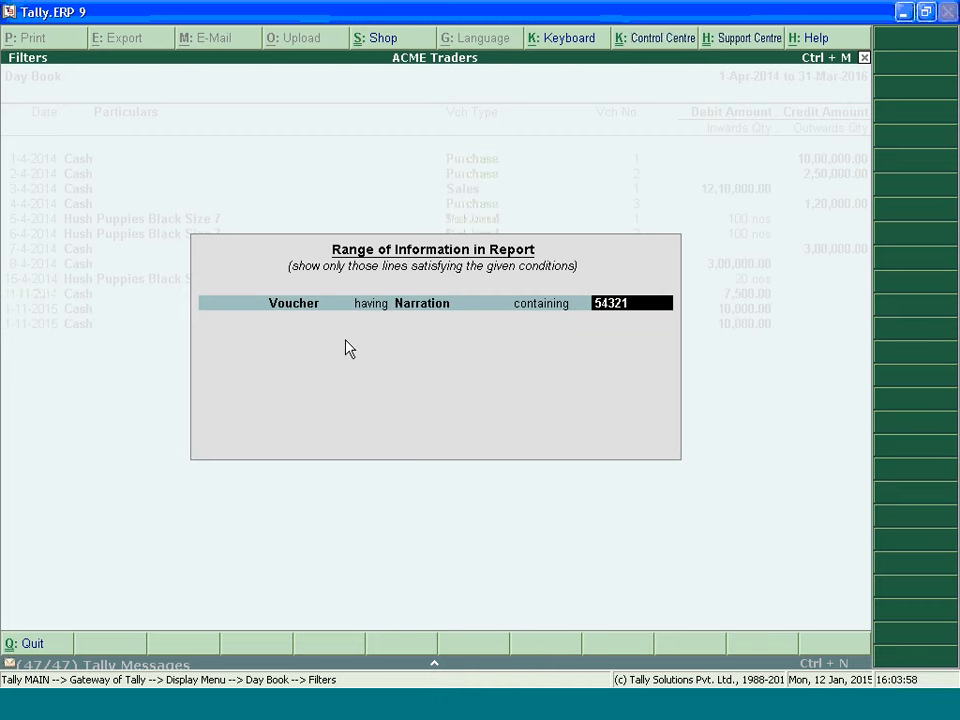
{"action": "key", "text": "Return"}
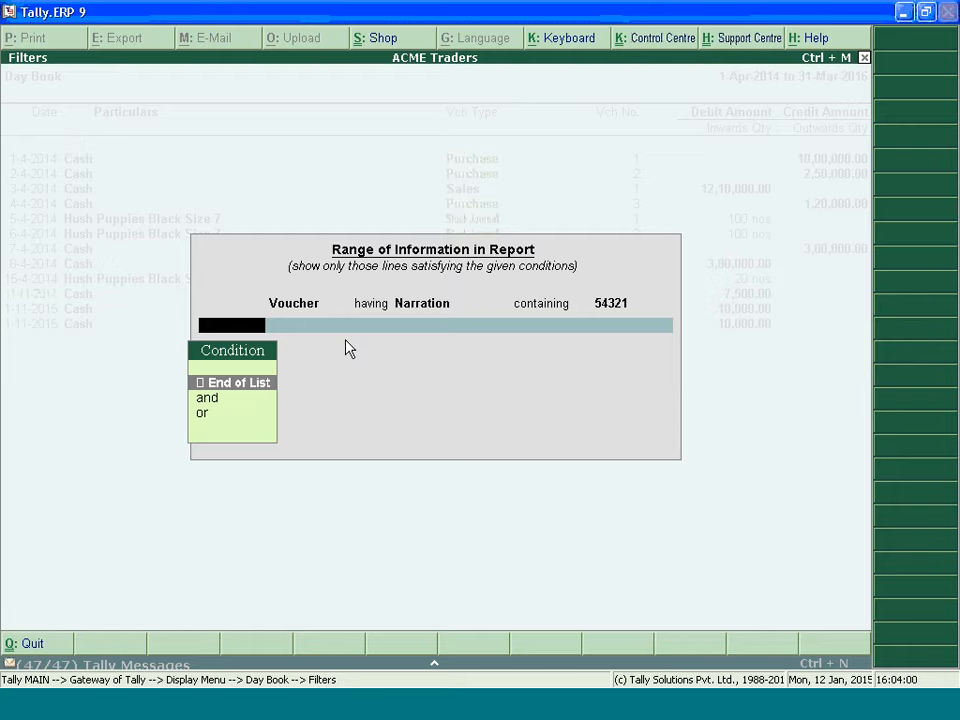
{"action": "key", "text": "Return"}
Open the filtered sales voucher, check its details through to the narration, accept it unchanged and leave the Day Book.
{"action": "key", "text": "Return"}
{"action": "key", "text": "Return"}
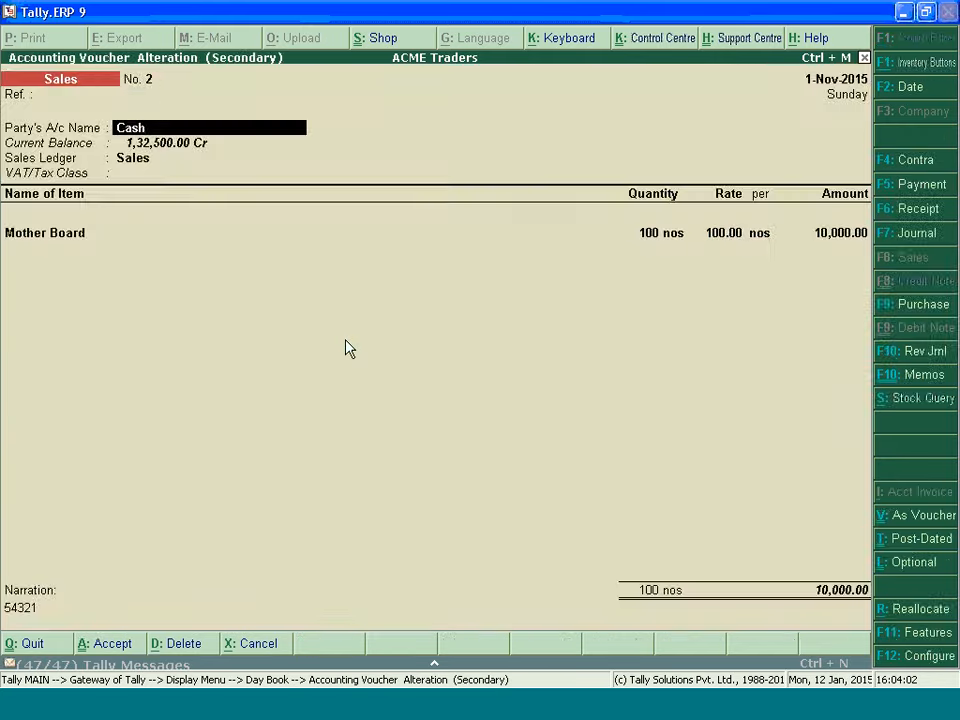
{"action": "key", "text": "Return"}
{"action": "key", "text": "ctrl+a"}
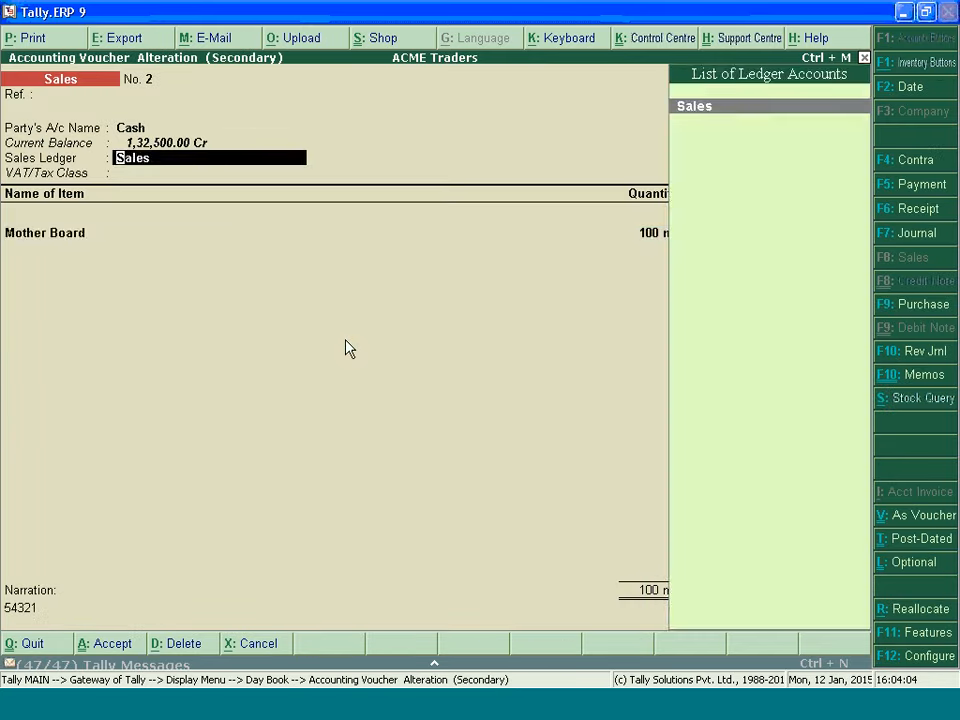
{"action": "key", "text": "Return"}
{"action": "key", "text": "Return"}
{"action": "key", "text": "ctrl+a"}
{"action": "key", "text": "Return"}
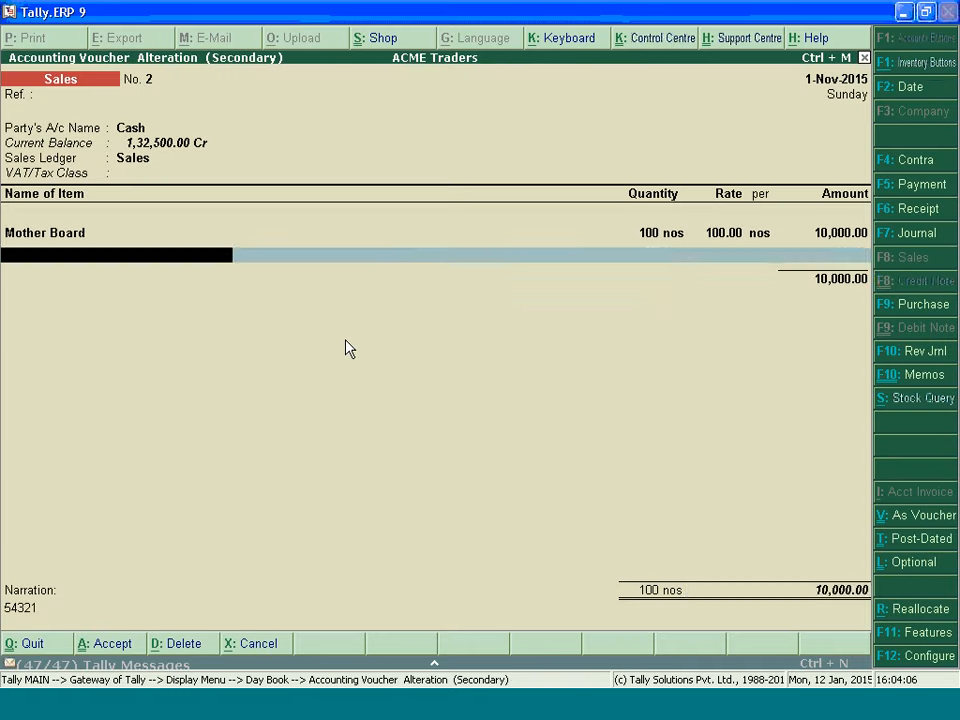
{"action": "key", "text": "Return"}
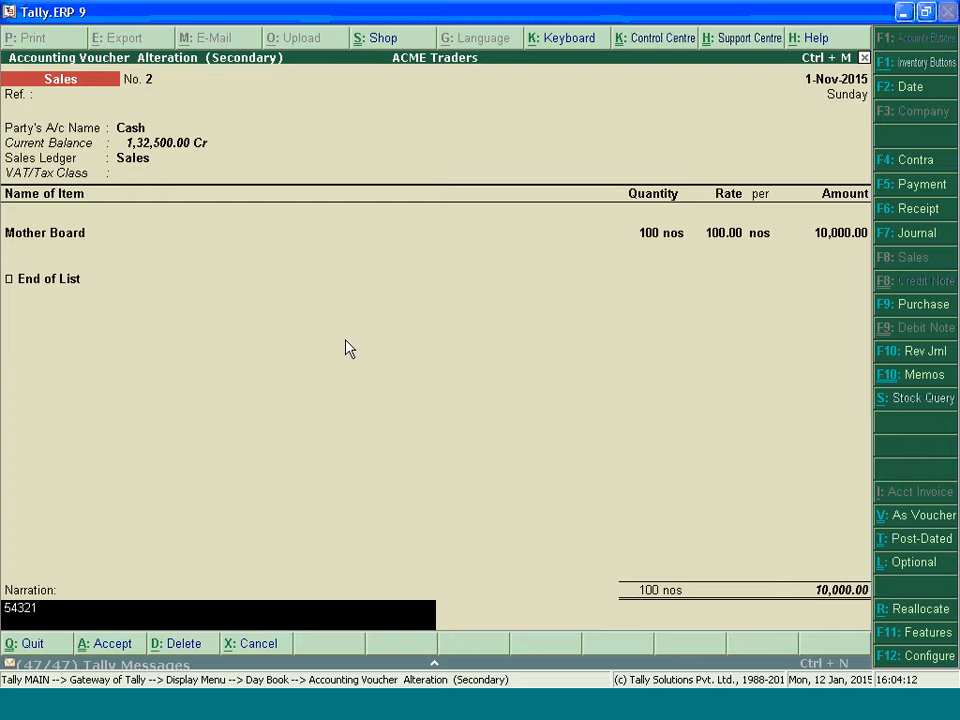
{"action": "key", "text": "ctrl+a"}
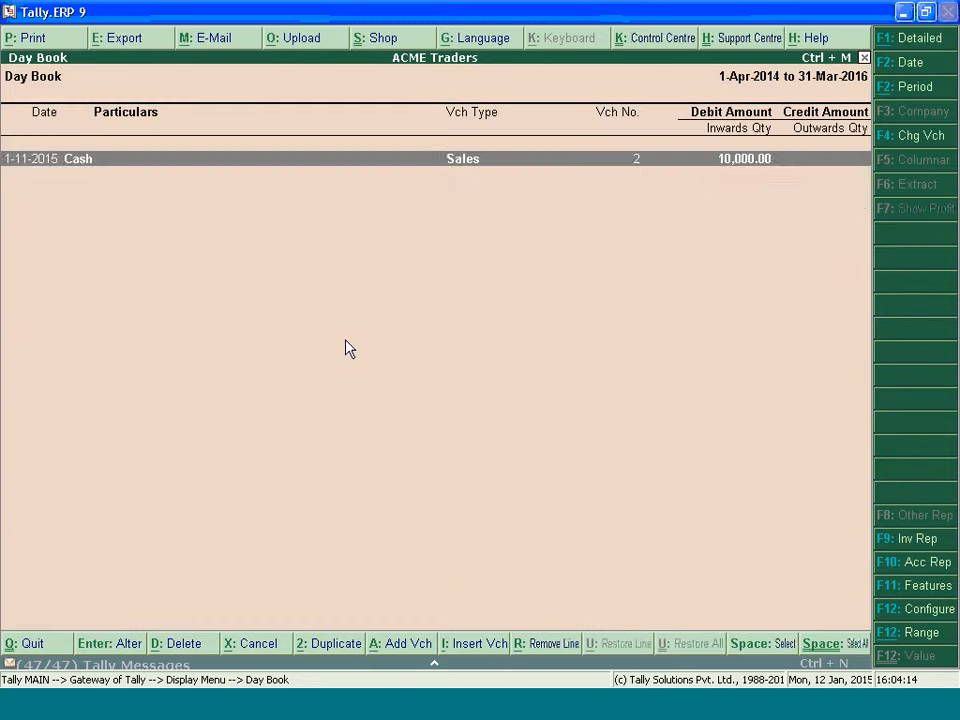
{"action": "key", "text": "Escape"}
{"action": "key", "text": "Escape"}
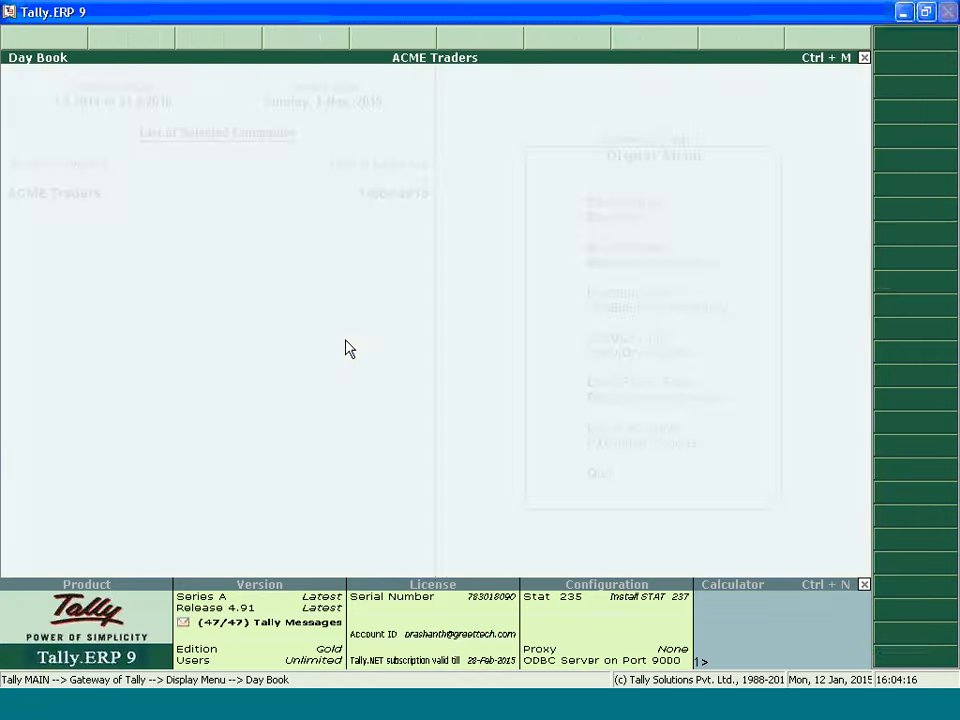